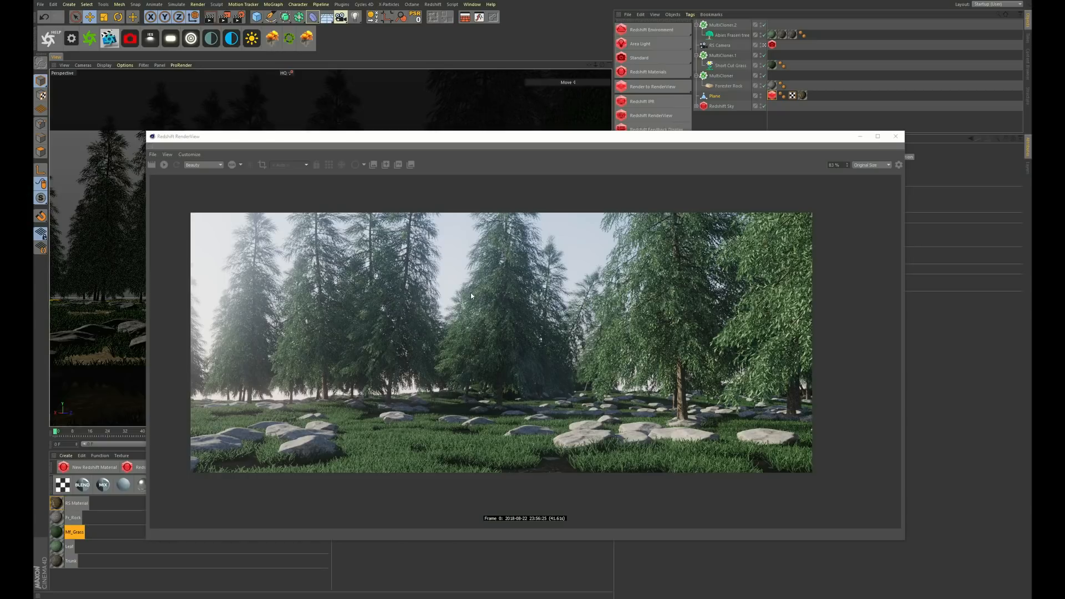
Step: Close the finished render preview and copy the Plane and Redshift Sky objects from the forest scene
left_click(895, 136)
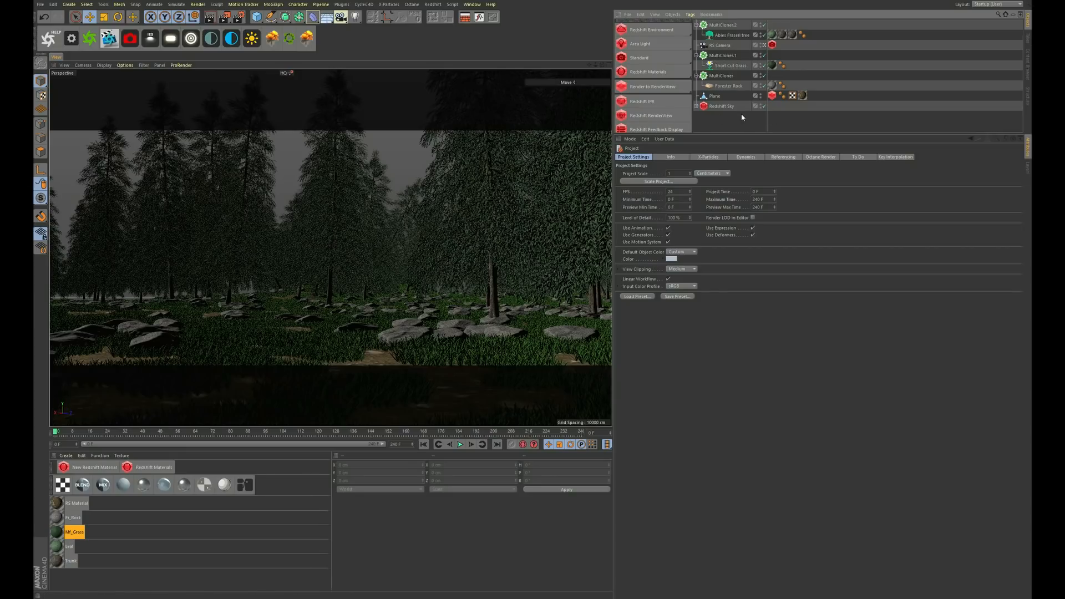
left_click(697, 106)
left_click(714, 96)
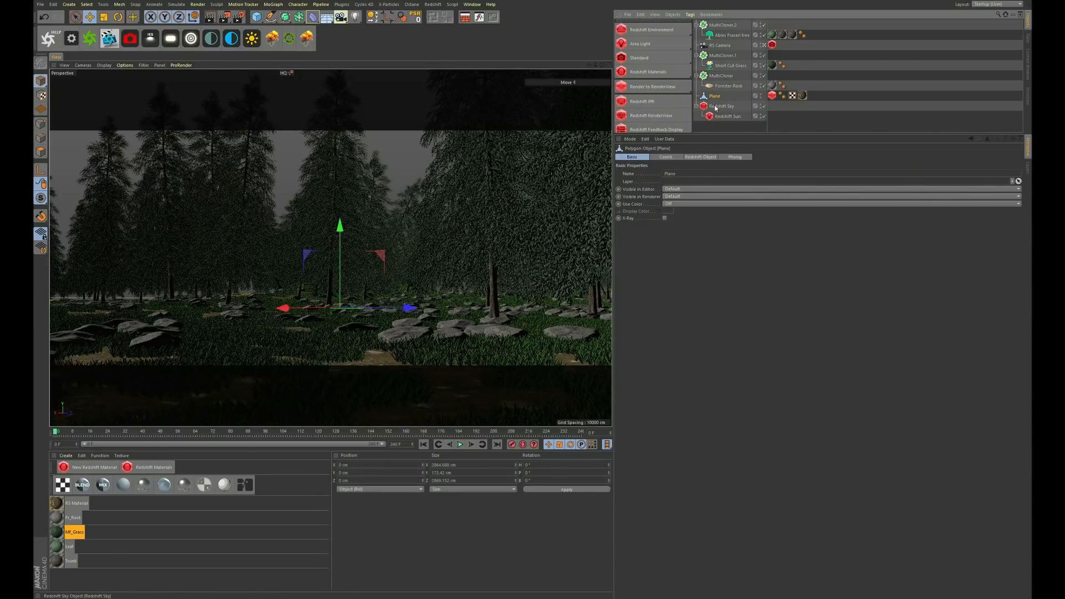
left_click(715, 106, "shift")
left_click(641, 14)
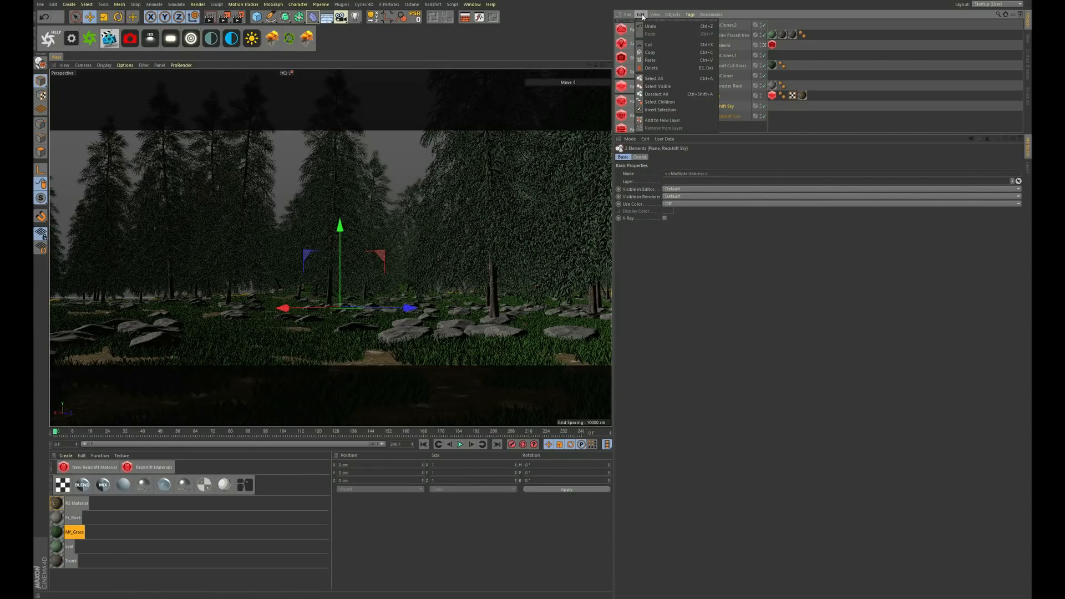
left_click(655, 54)
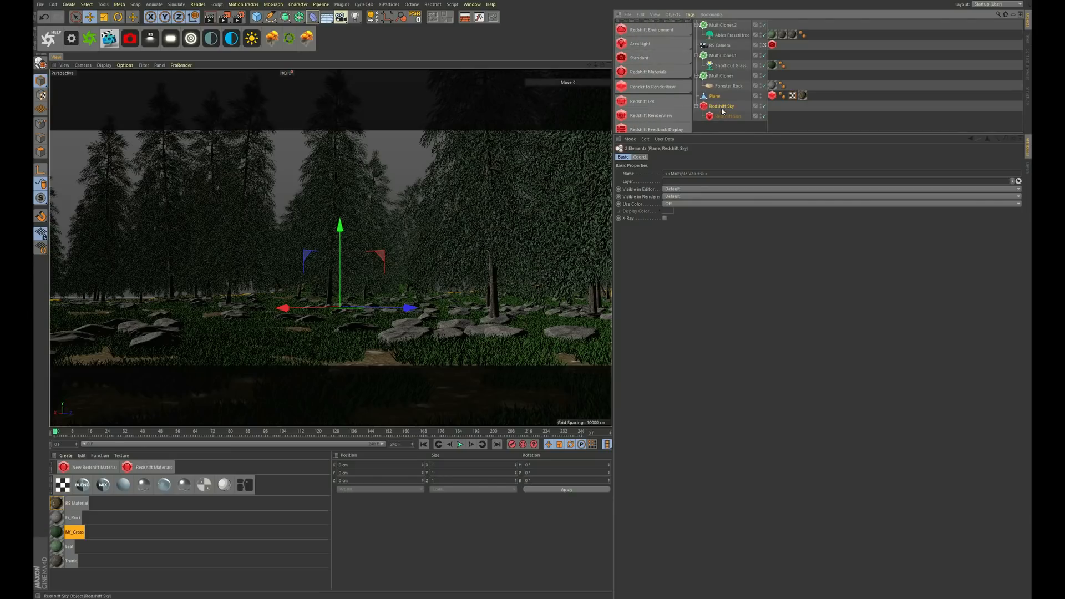
Step: Create a new project, paste the copied Plane and Redshift Sky into it, and clear the selection
left_click(43, 5)
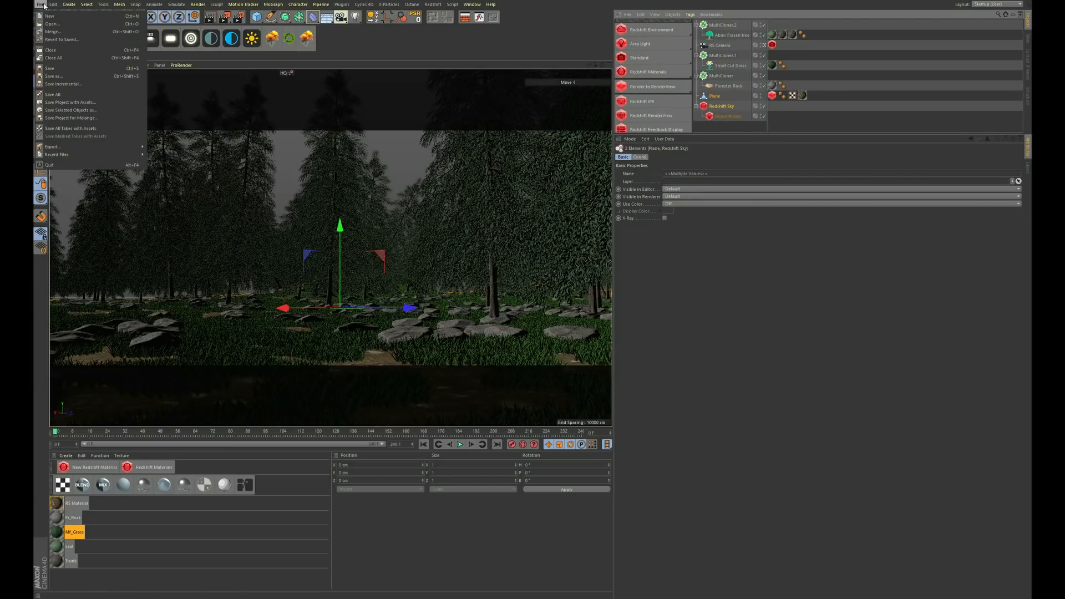
left_click(49, 16)
left_click(640, 14)
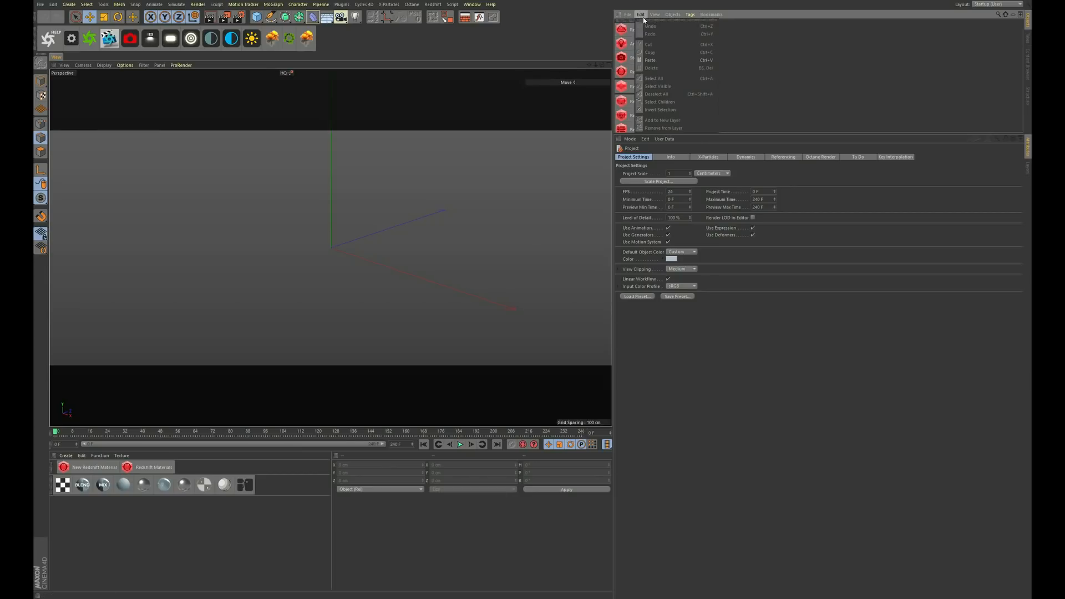
left_click(650, 60)
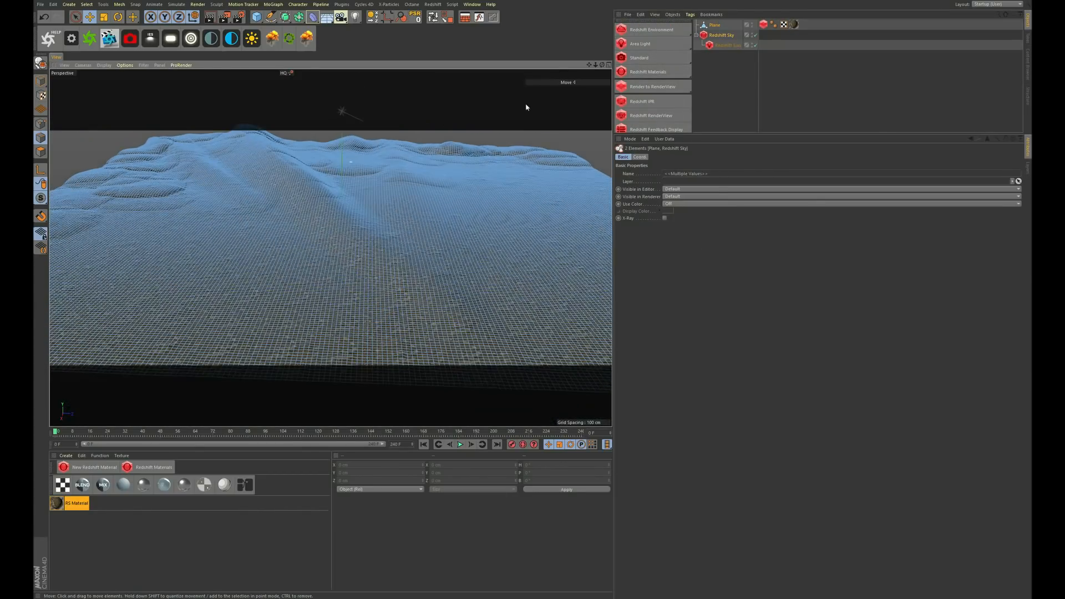
left_click(526, 107)
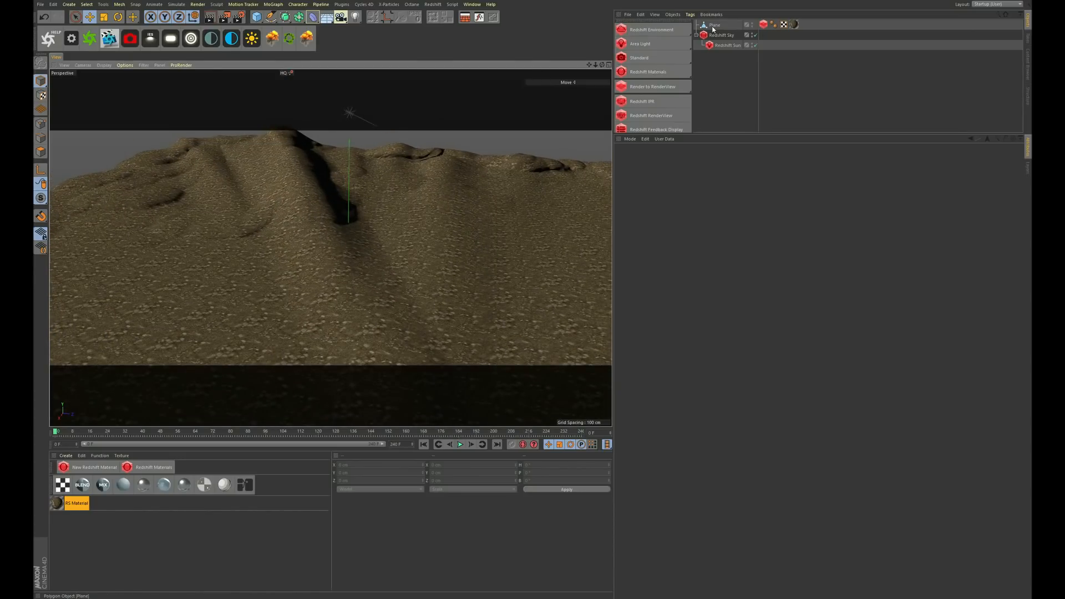
Step: Add a Displacer deformer and make it a child of the Plane
left_click(323, 195)
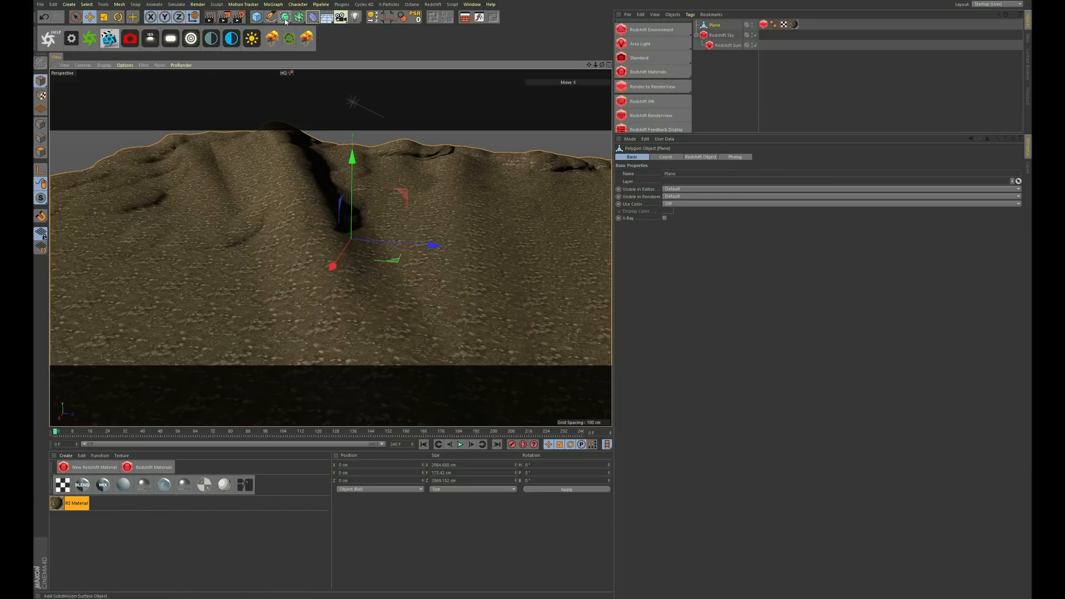
left_click(312, 17)
left_click(346, 112)
left_click_drag(714, 35, 715, 35)
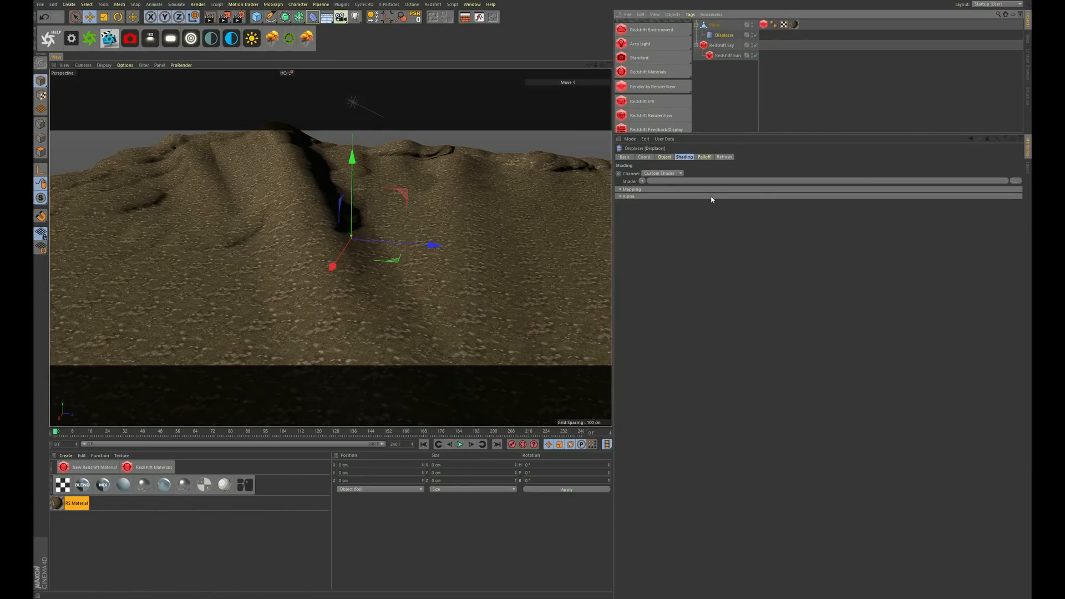
Step: Assign a Noise shader to the Displacer and set its Global Scale to 1000%
left_click(642, 181)
left_click(656, 273)
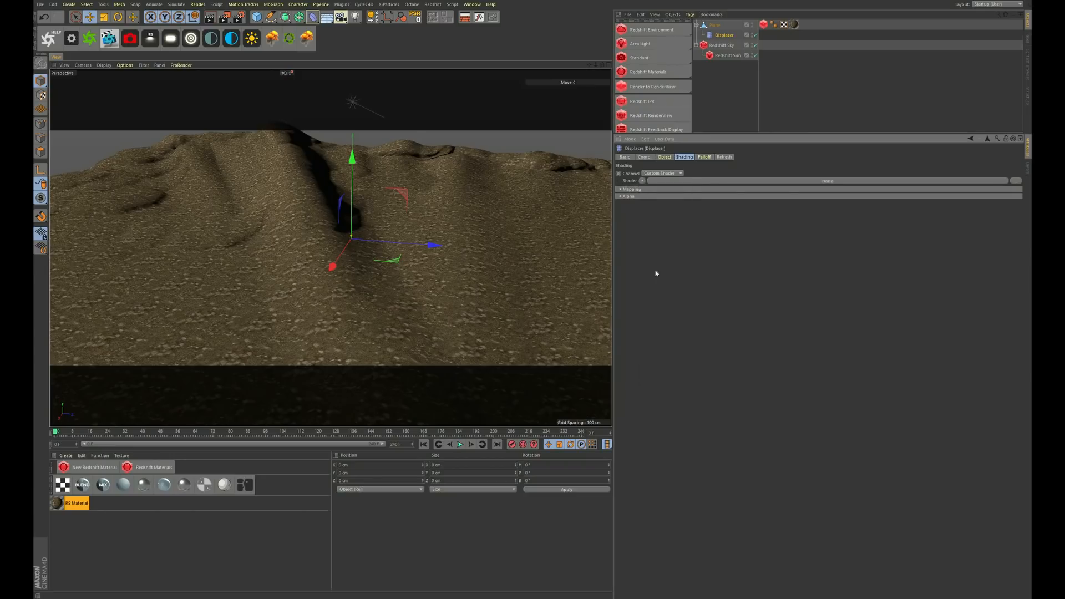
left_click(672, 181)
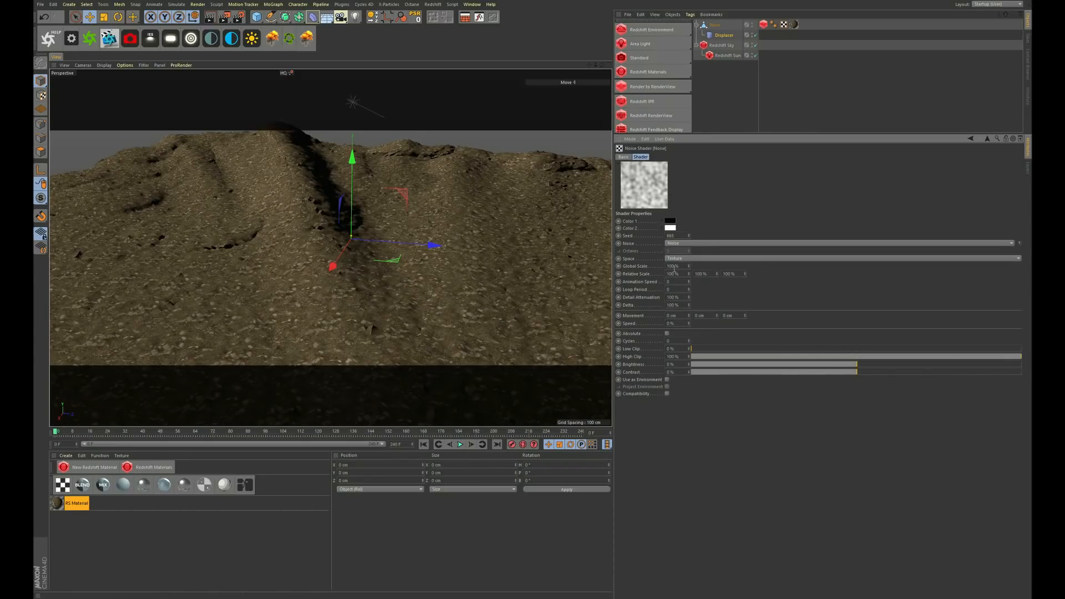
type("0")
key("Return")
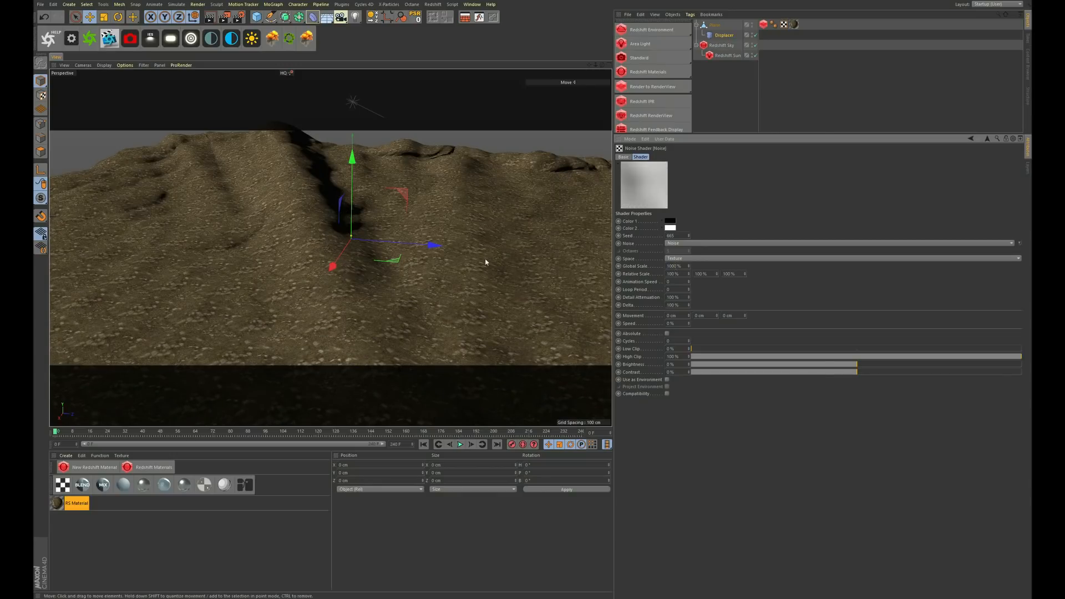
Step: Change the noise type of the Displacer's Noise shader to Electric
left_click_drag(486, 261, 433, 250, "alt")
left_click(681, 243)
left_click(695, 289)
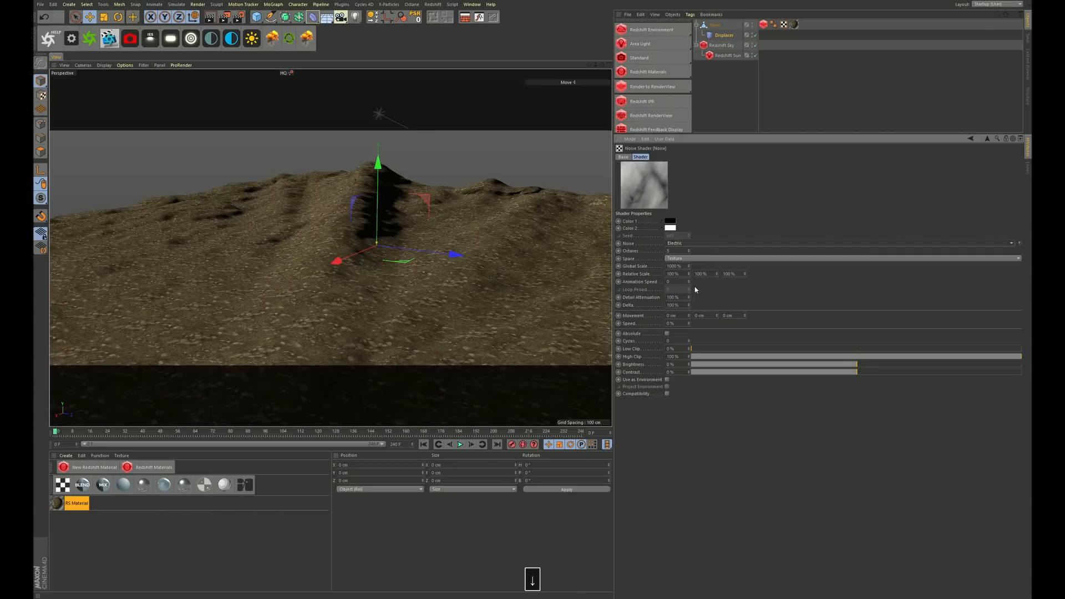
left_click_drag(394, 297, 430, 290, "alt")
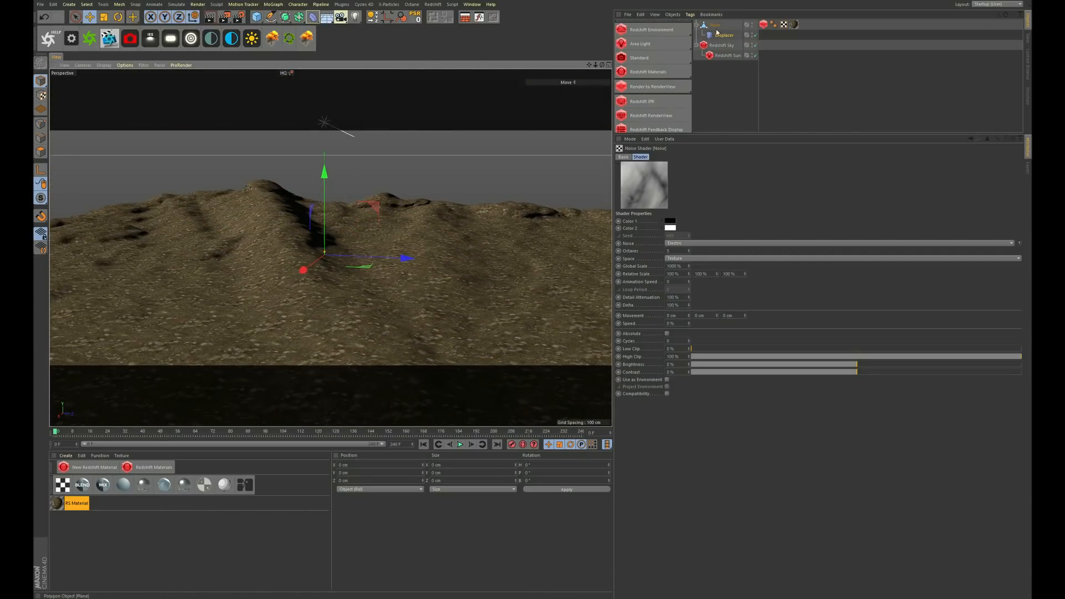
Step: Examine the Plane's mesh and its modeling commands in polygon mode, return to model mode and clear the selection
left_click(295, 188)
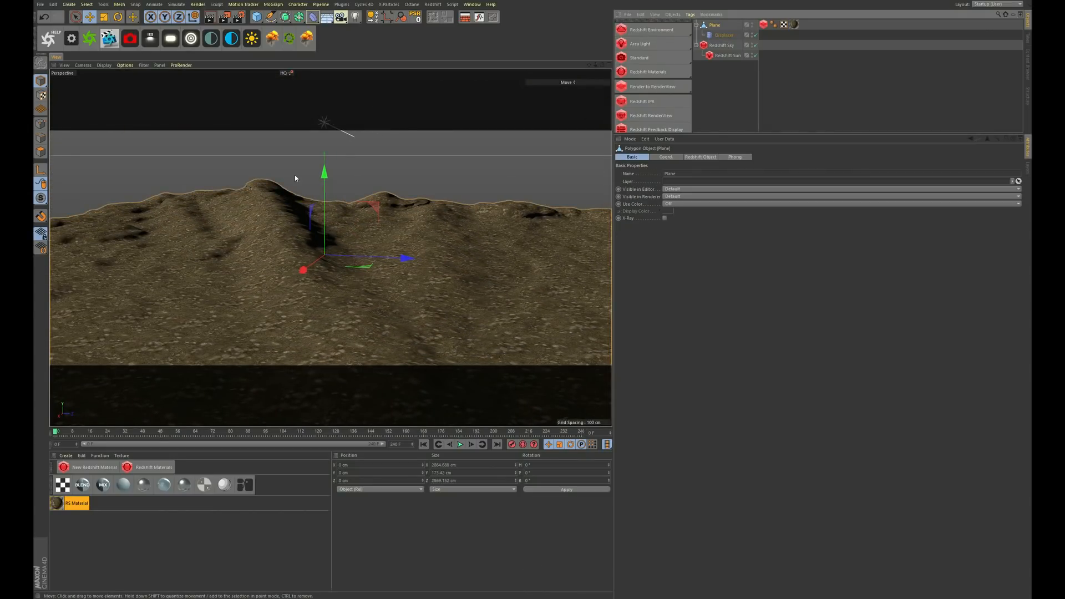
left_click(40, 151)
right_click(215, 224)
left_click(233, 435)
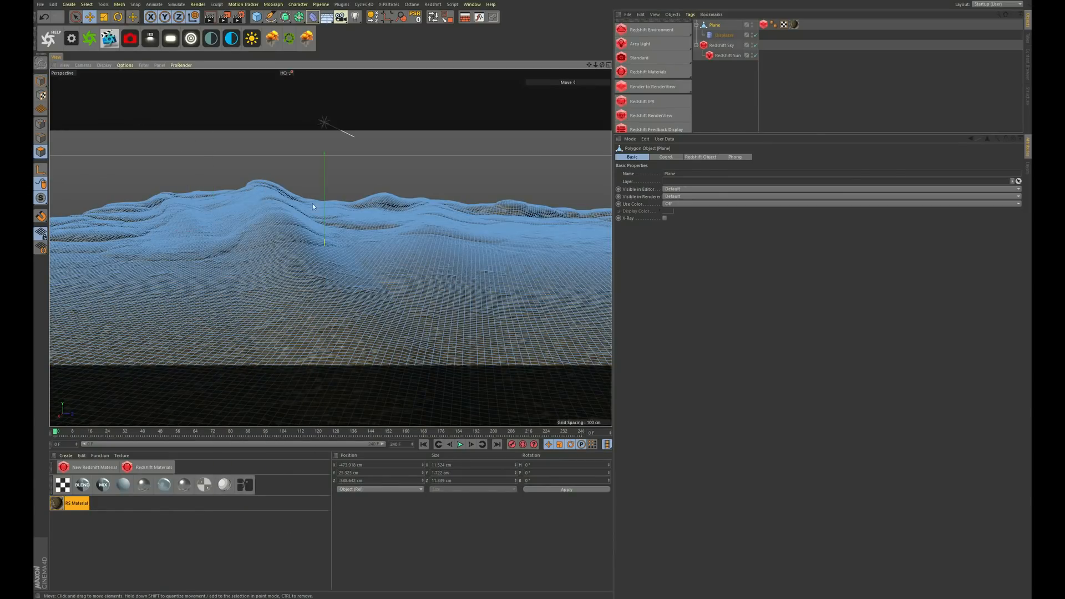
left_click(38, 82)
left_click(736, 83)
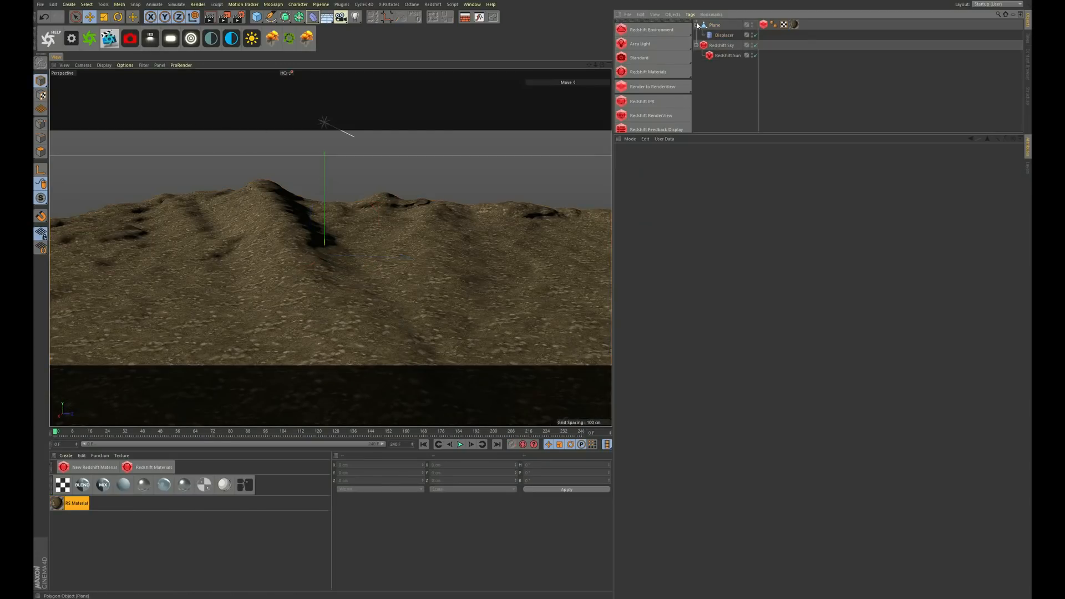
Step: Collapse the Plane and Redshift Sky hierarchies and add a Forester Tree object to the scene
left_click(697, 25)
left_click(697, 35)
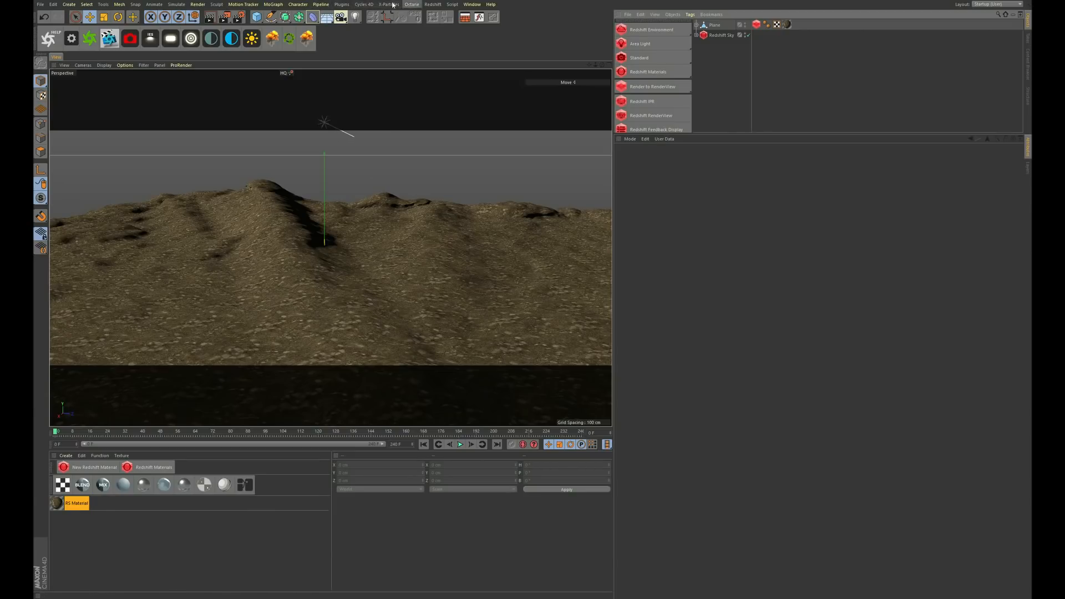
left_click(342, 4)
mouse_move(344, 35)
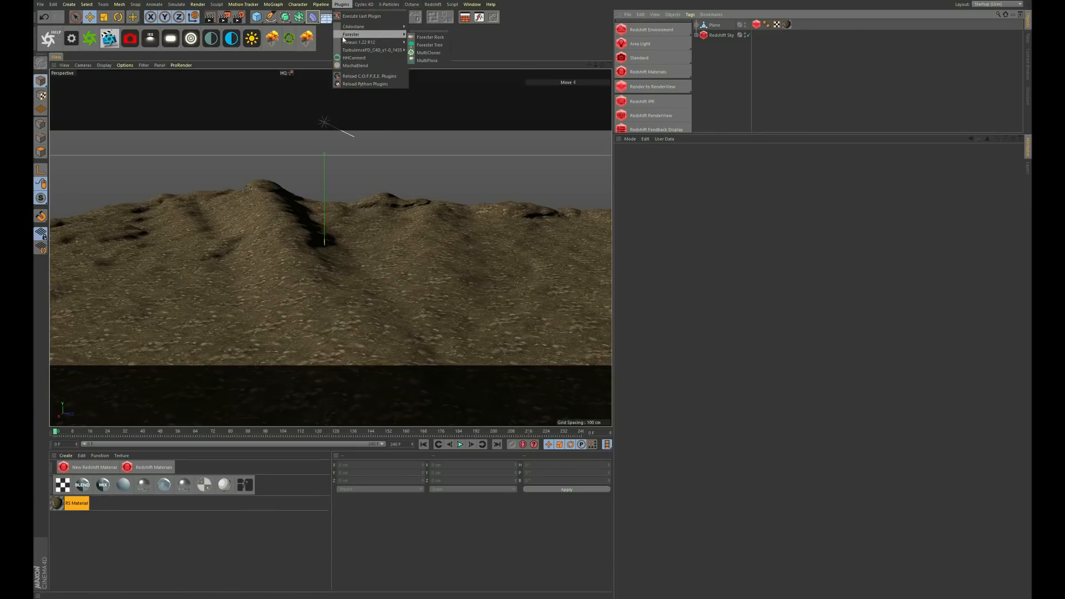
left_click(429, 45)
scroll(383, 186, "down", 2)
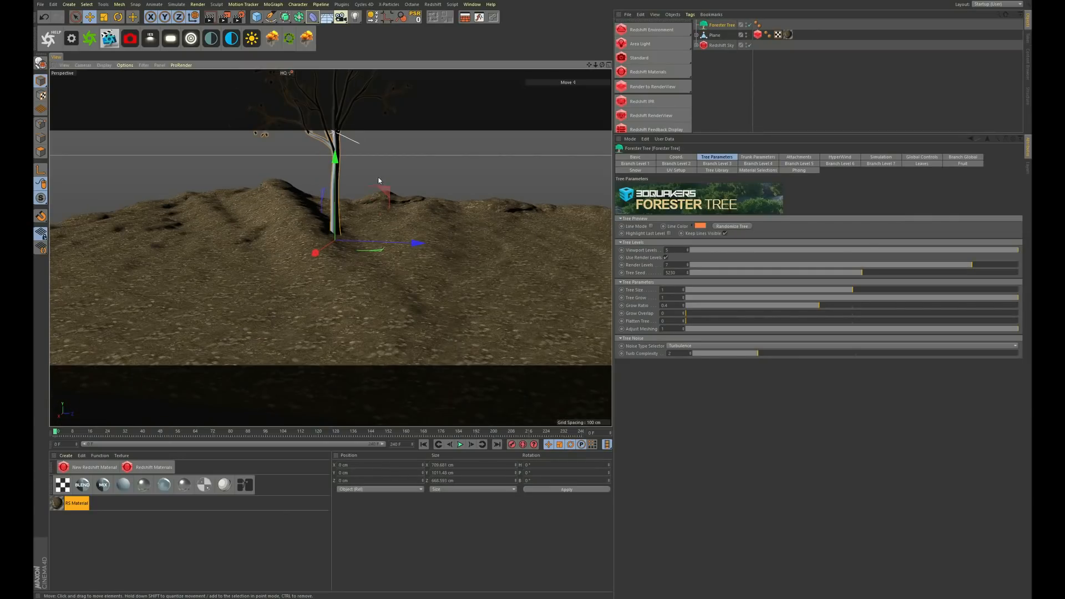
middle_click_drag(378, 178, 379, 190, "alt")
scroll(418, 183, "down", 2)
mouse_move(417, 183)
left_mouse_down("alt")
mouse_move(465, 196)
mouse_move(416, 235)
mouse_move(402, 191)
left_mouse_up("alt")
middle_click_drag(402, 191, 398, 214, "alt")
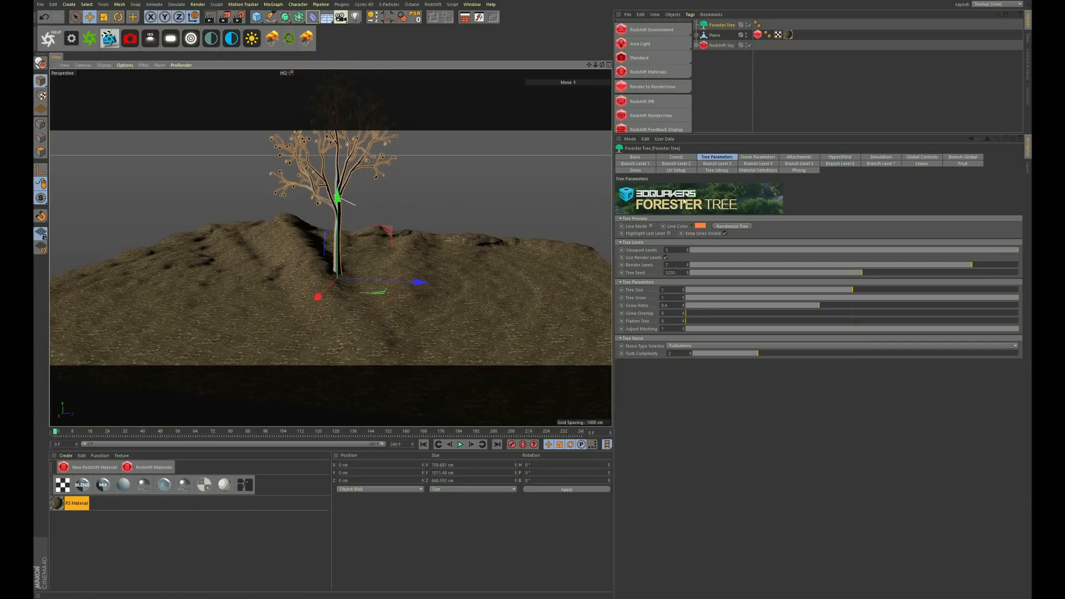
Step: Load the Abies Fraseri preset from the Forester tree library onto the tree
left_click(714, 170)
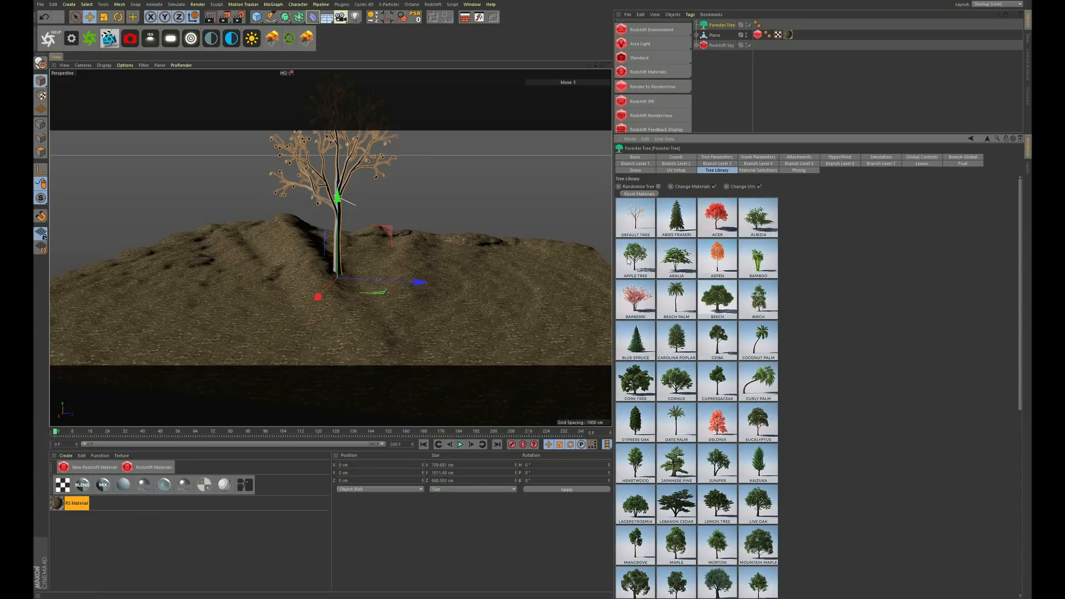
left_click(677, 218)
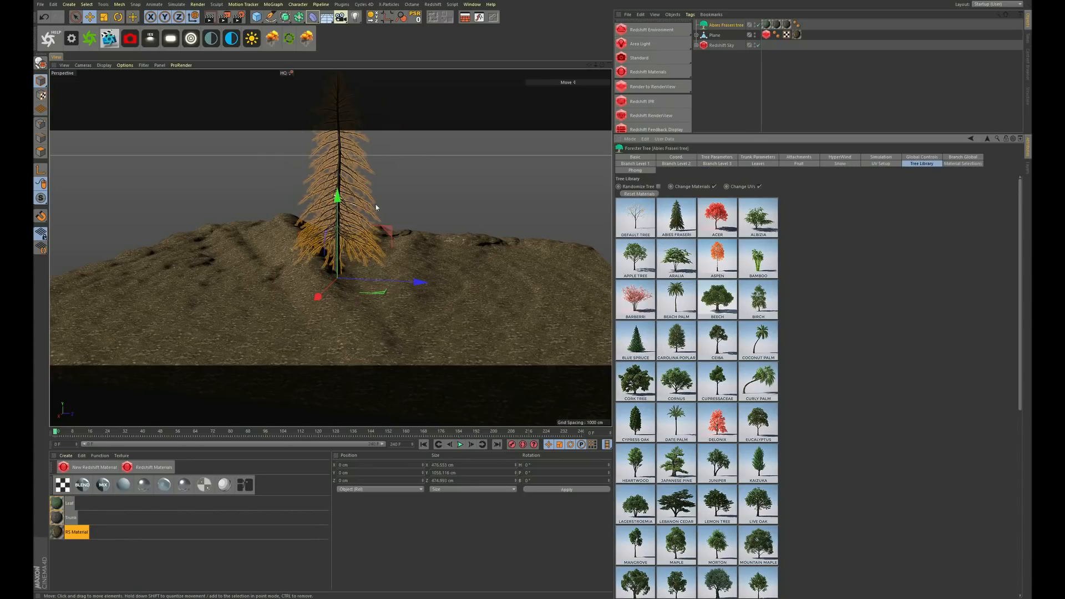
left_click_drag(475, 230, 397, 222, "alt")
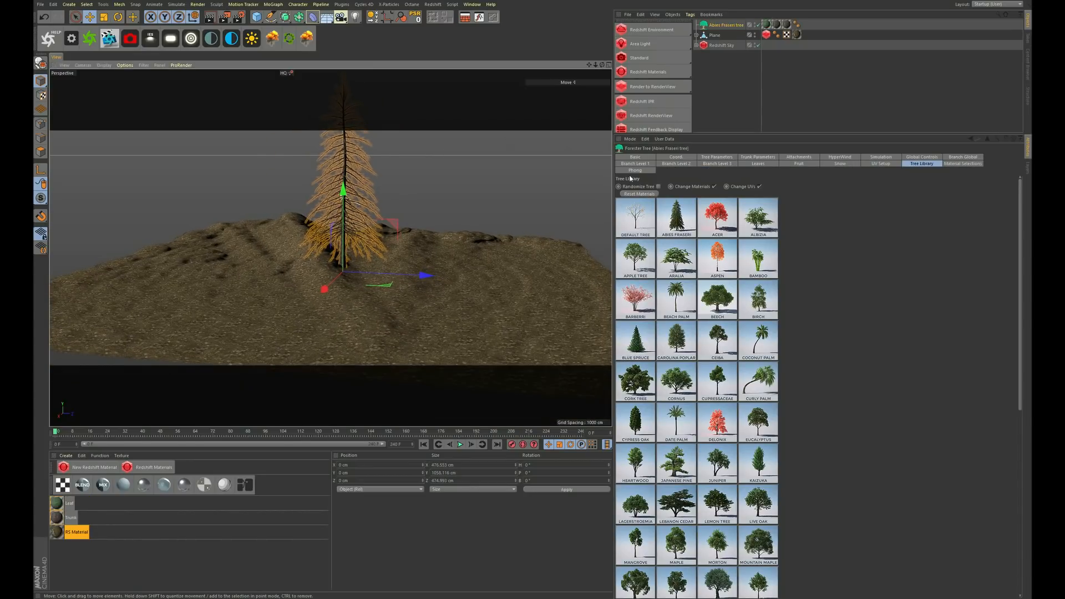
Step: Set the Abies Fraseri tree's Viewport Levels to 3
left_click(717, 158)
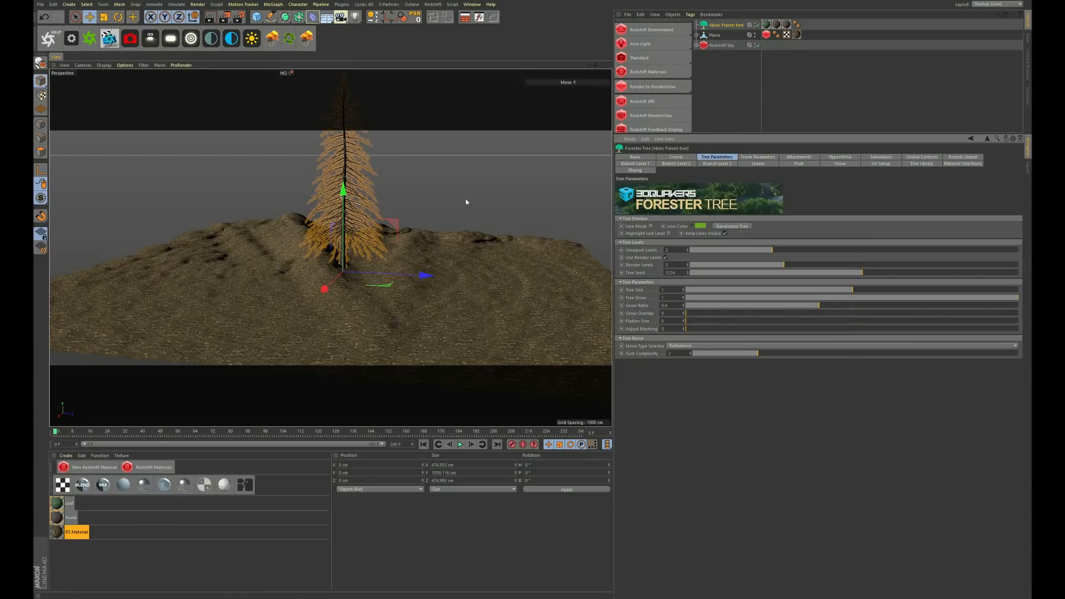
left_click_drag(463, 200, 366, 156, "alt")
scroll(357, 205, "up", 6)
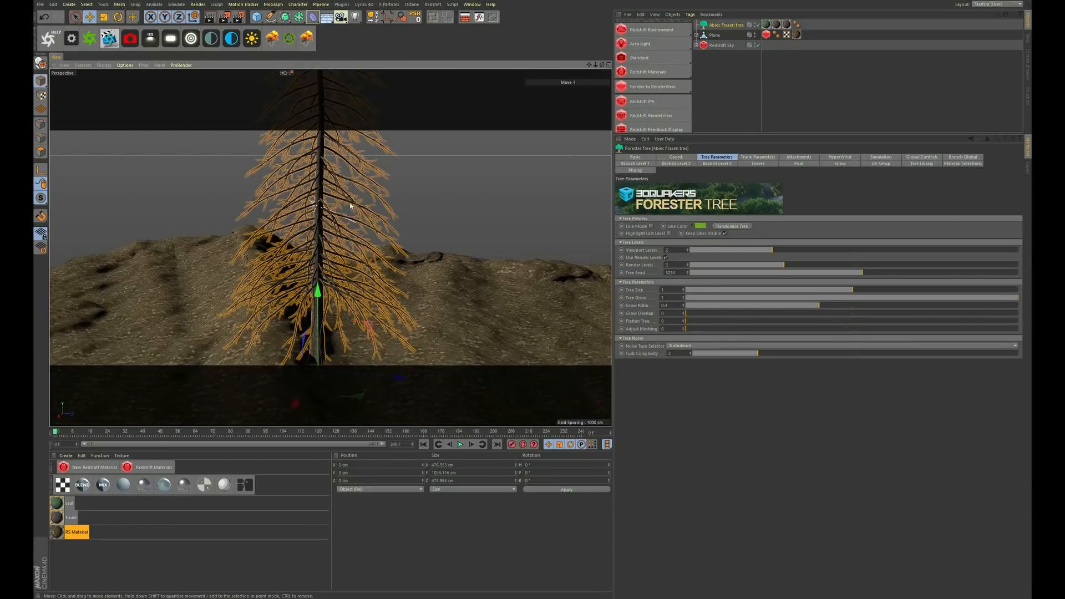
left_click_drag(350, 203, 324, 214, "alt")
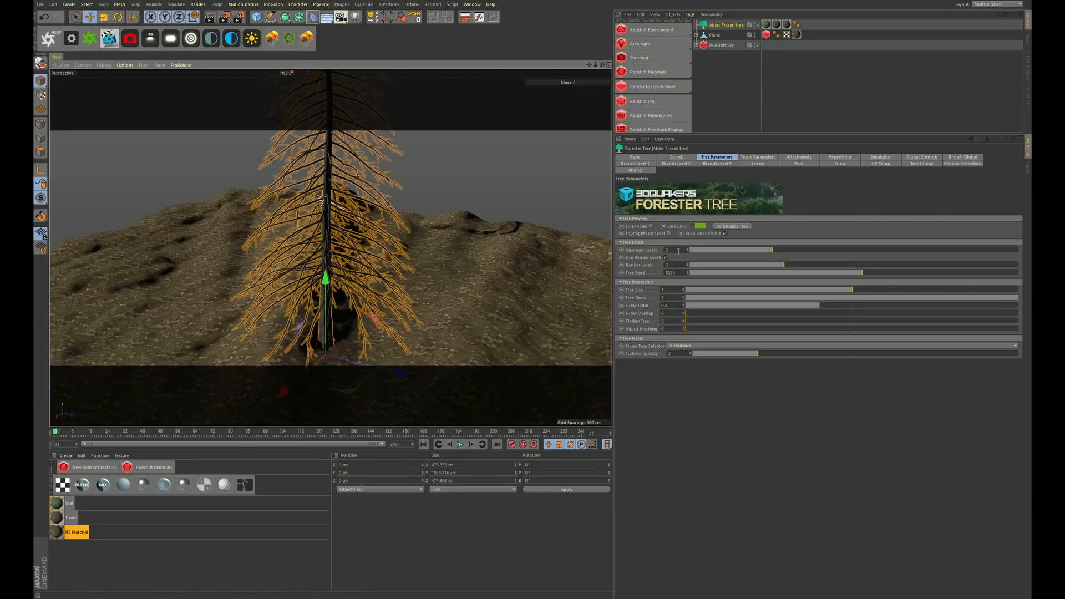
double_click(673, 250)
type("3")
key("Return")
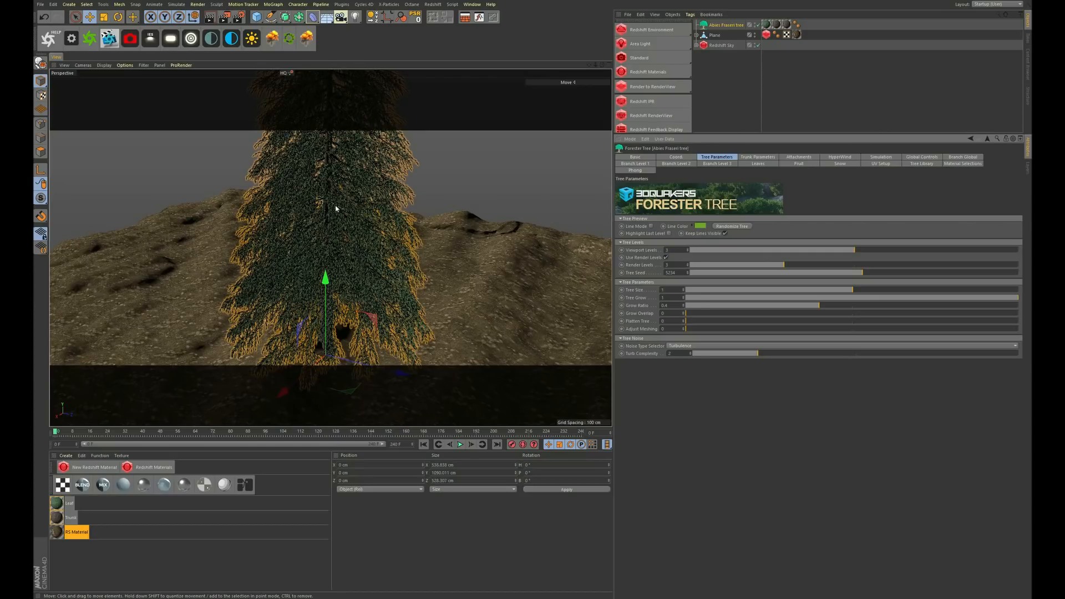
Step: Scale the tree down relative to the terrain by reducing its Tree Size to 0.4
scroll(371, 272, "down", 6)
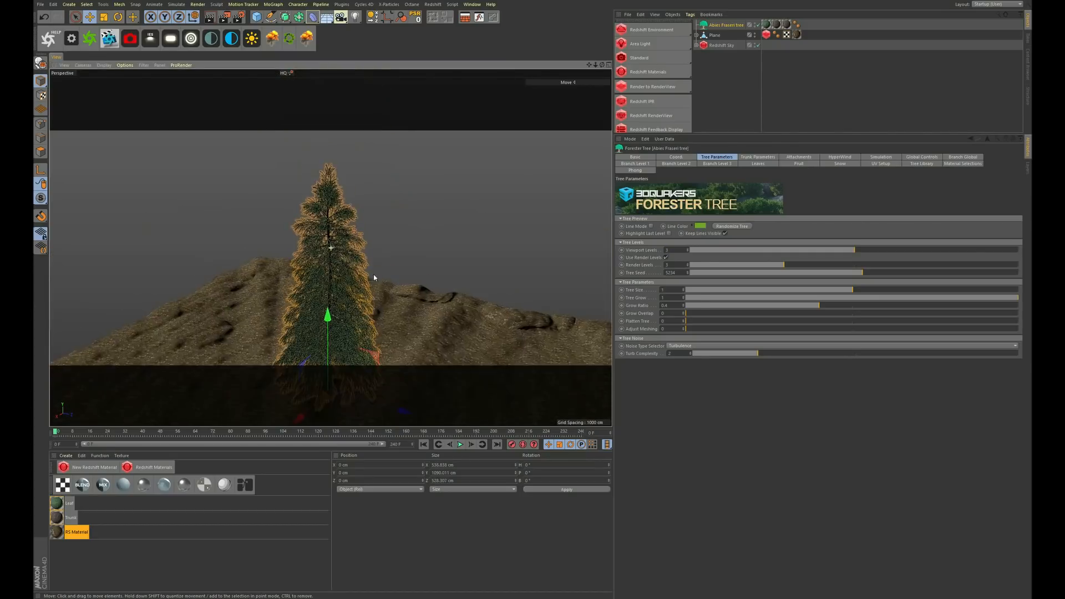
left_click_drag(346, 273, 328, 223, "alt")
middle_click_drag(327, 223, 333, 230, "alt")
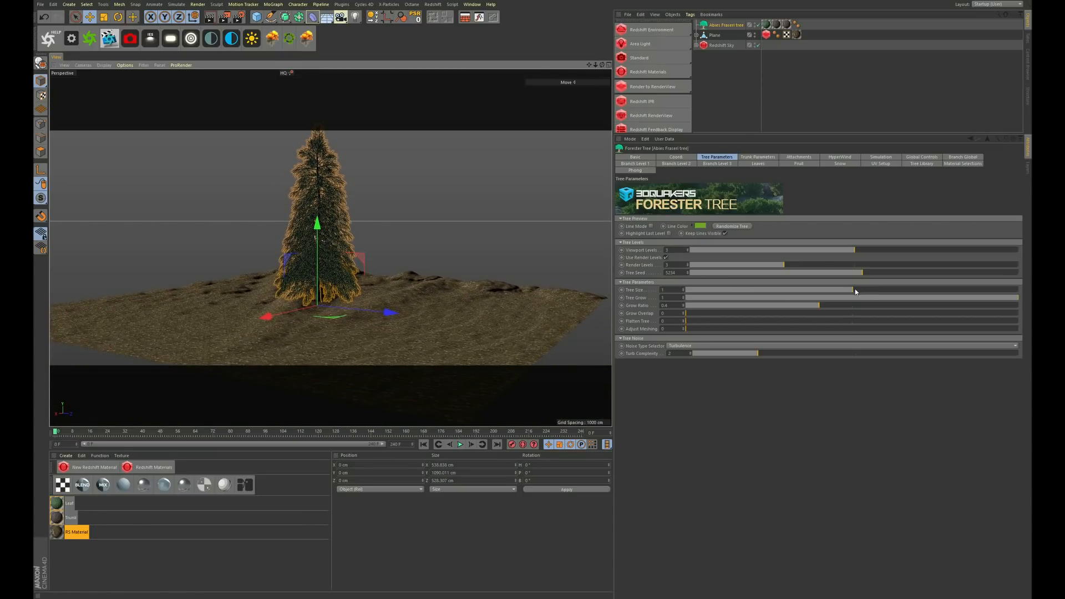
left_click_drag(855, 290, 840, 292)
left_click(797, 290)
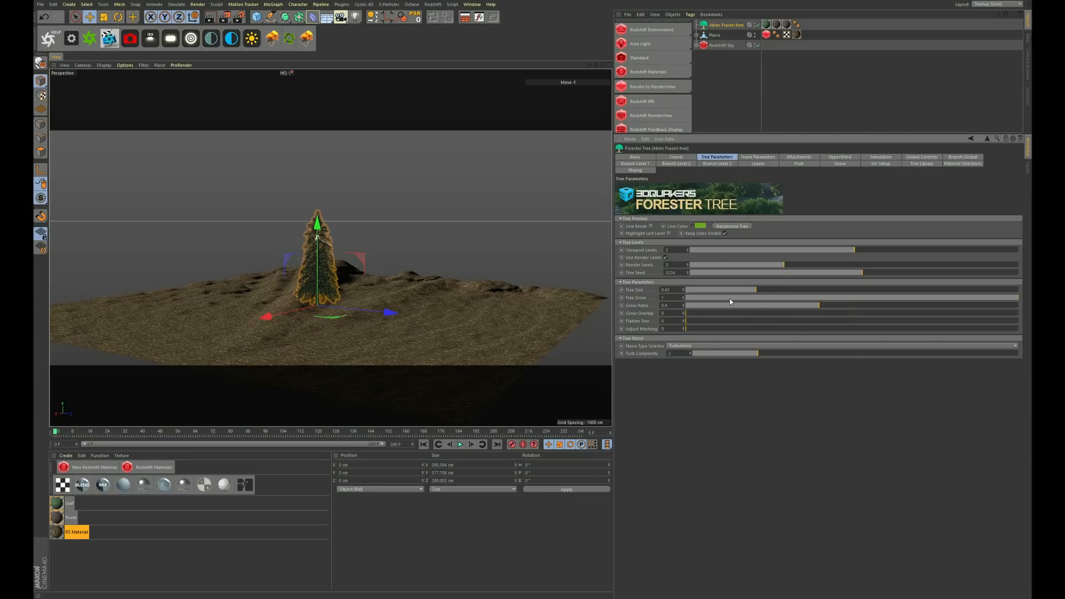
right_click_drag(317, 286, 340, 220, "alt")
middle_click_drag(340, 221, 348, 178, "alt")
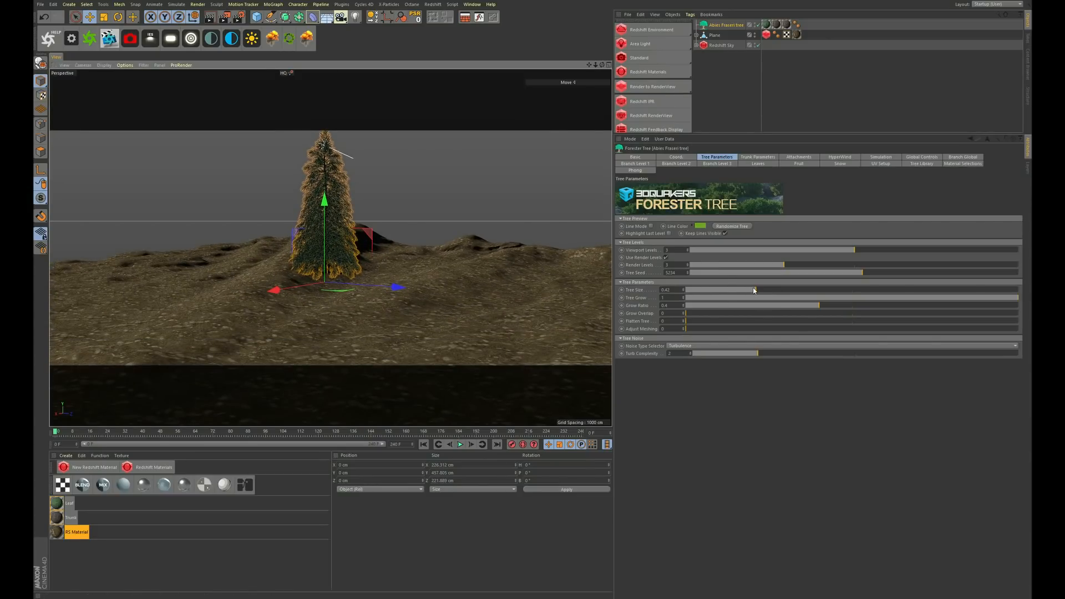
left_click_drag(754, 290, 752, 290)
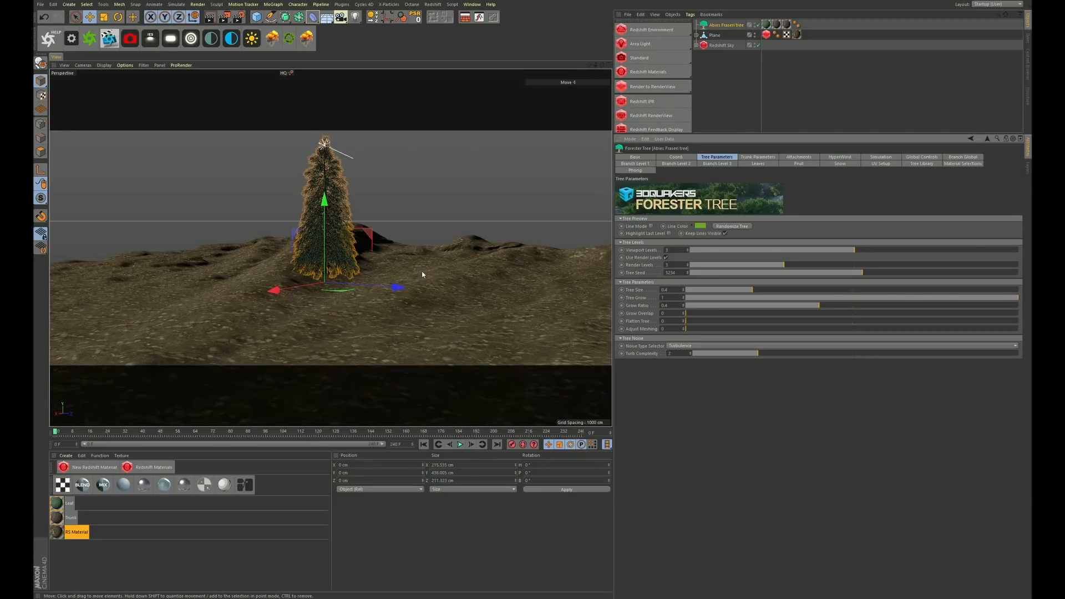
left_click_drag(391, 252, 394, 249, "alt")
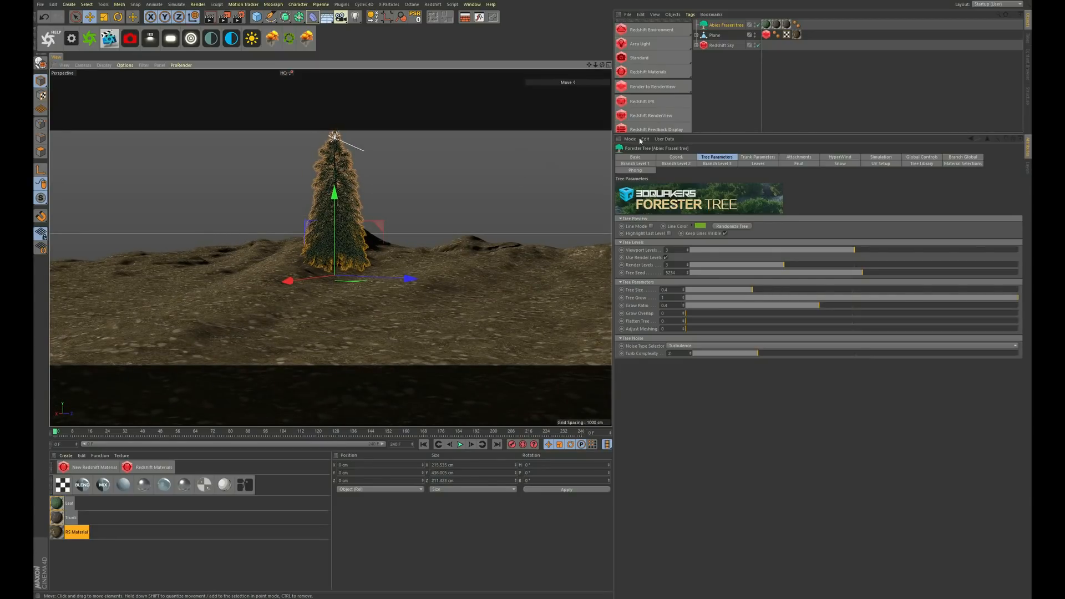
Step: Set the Abies Fraseri tree's Viewport Levels to 2
left_click(755, 157)
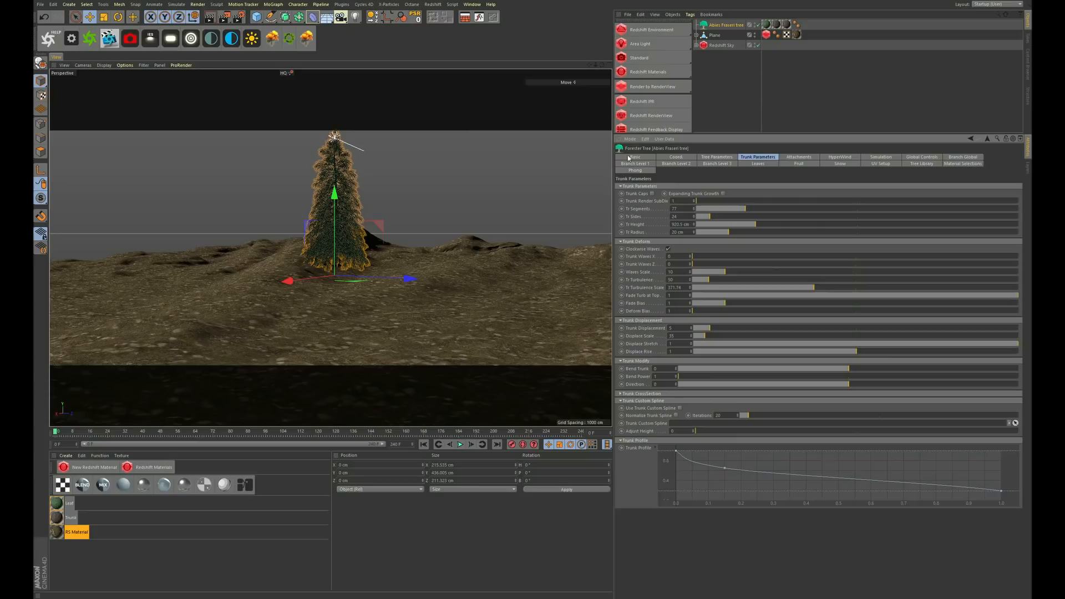
left_click(706, 158)
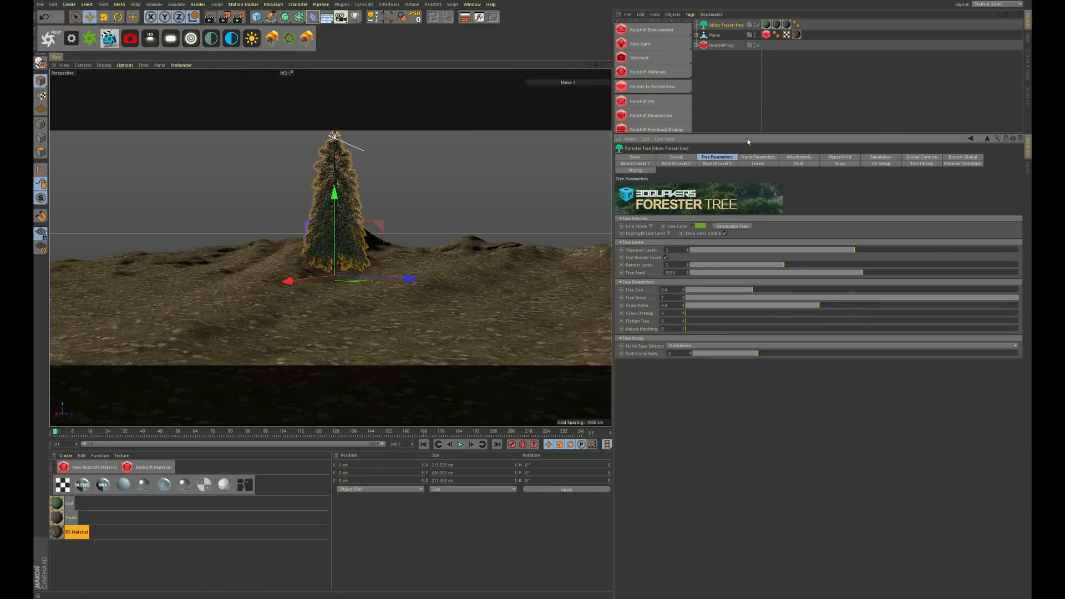
double_click(676, 252)
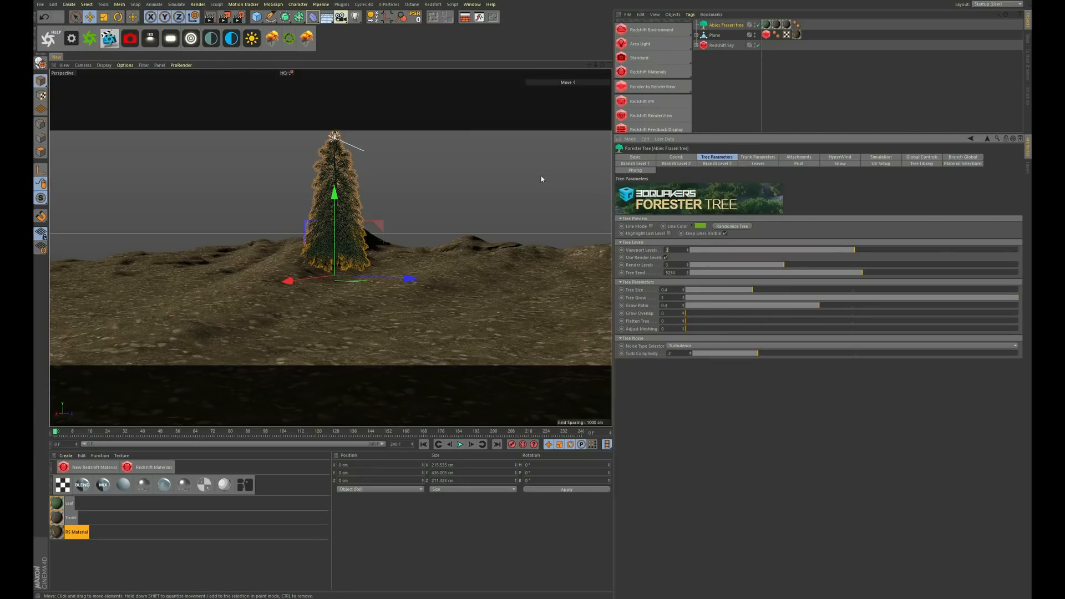
type("2")
key("Return")
Step: Reshape the Trunk Profile curve with extra points so the trunk stays thick near the base and thins markedly beyond mid-height
left_click(758, 158)
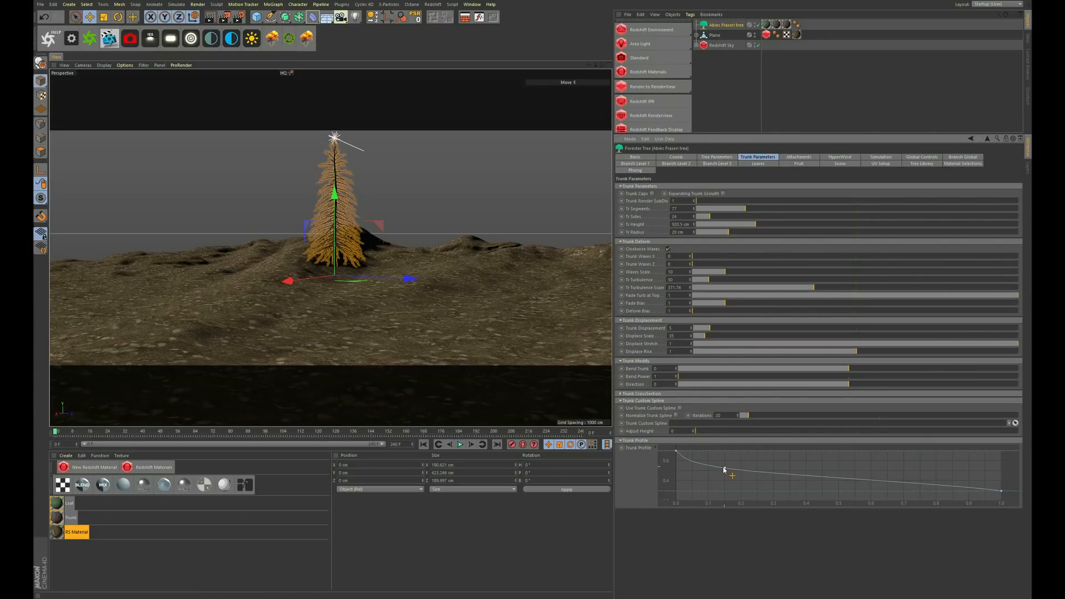
mouse_move(724, 465)
left_mouse_down()
mouse_move(721, 478)
mouse_move(720, 459)
left_mouse_up()
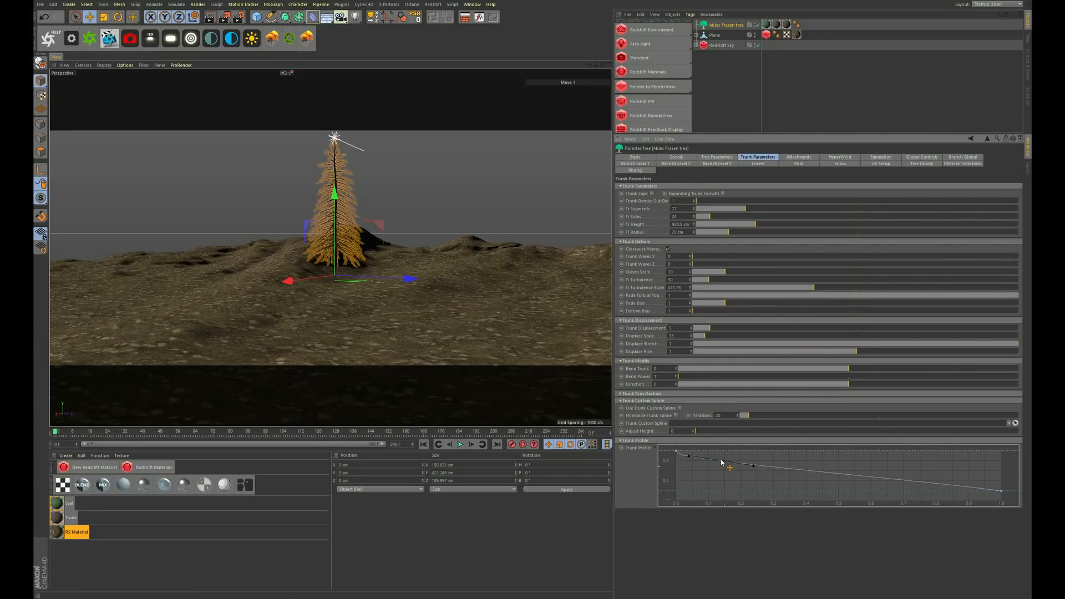
left_click_drag(784, 469, 824, 482)
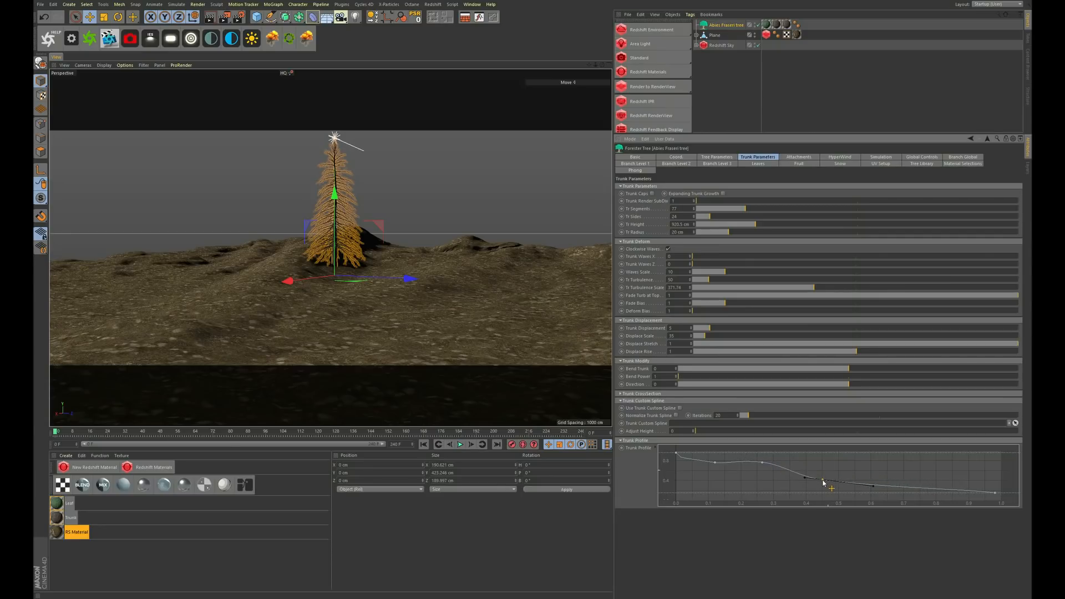
left_click_drag(888, 488, 886, 483, "ctrl")
Step: Raise the trunk's render subdivision to 3 and its number of segments to about 156
scroll(342, 205, "up", 5)
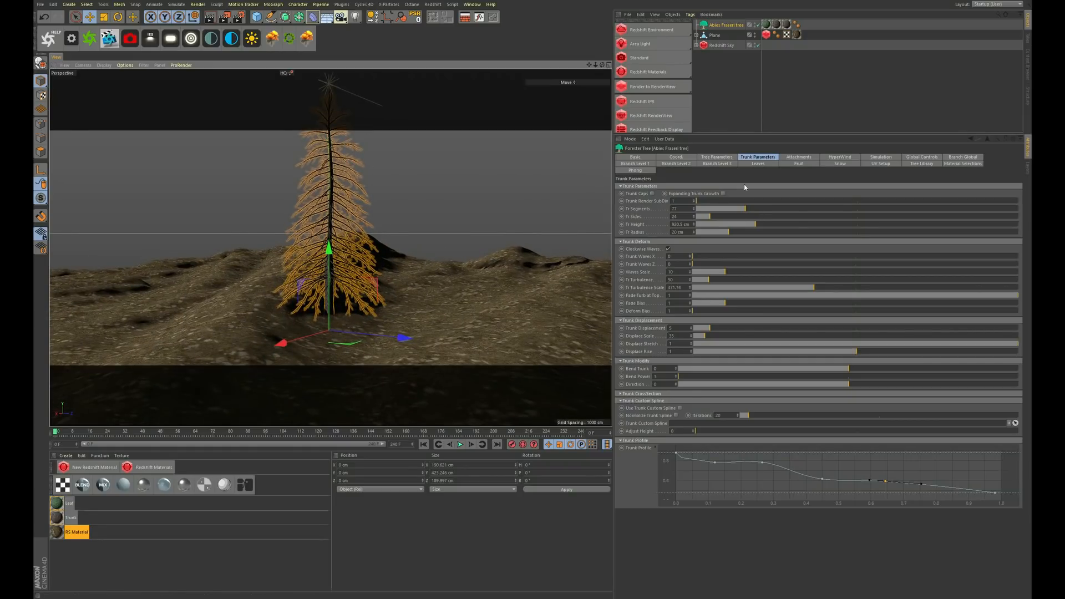
left_click(694, 200)
left_click(694, 200)
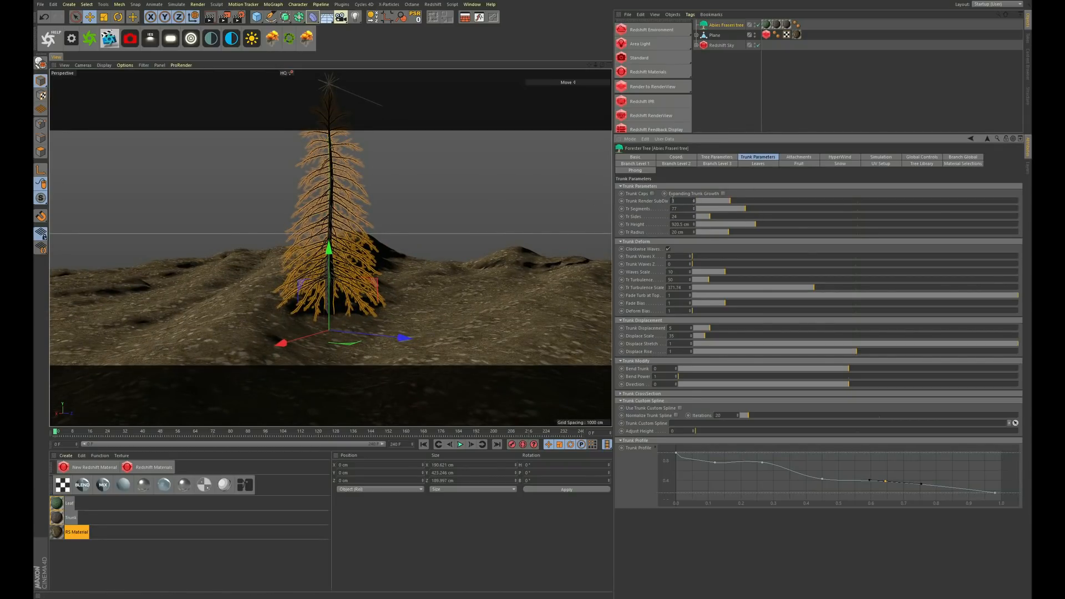
left_click_drag(745, 209, 771, 209)
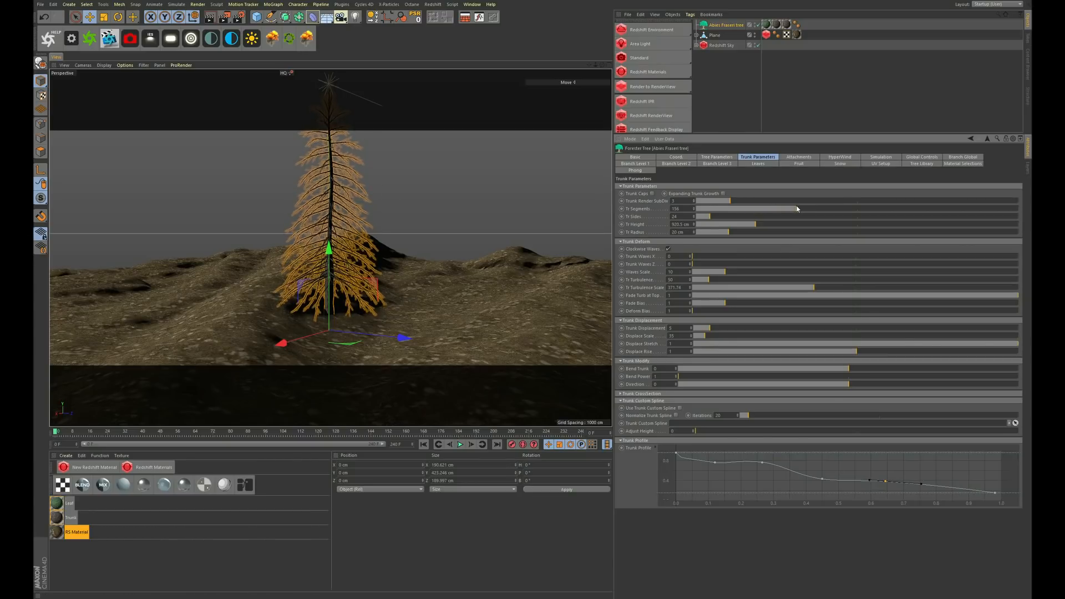
Step: Enable HyperWind on the Abies Fraseri tree
left_click(799, 157)
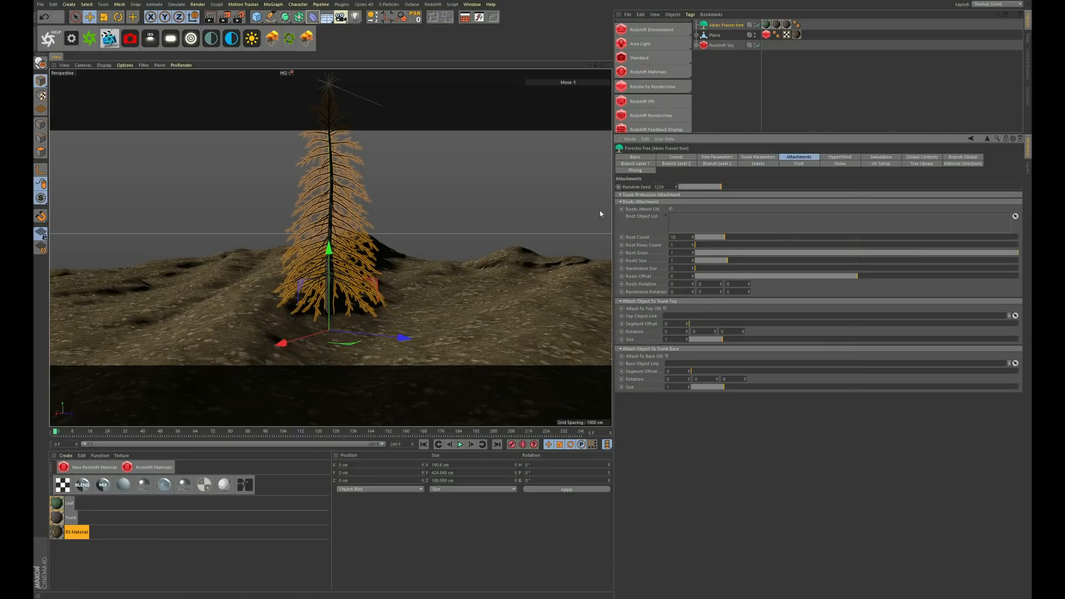
left_click(832, 157)
left_click(649, 193)
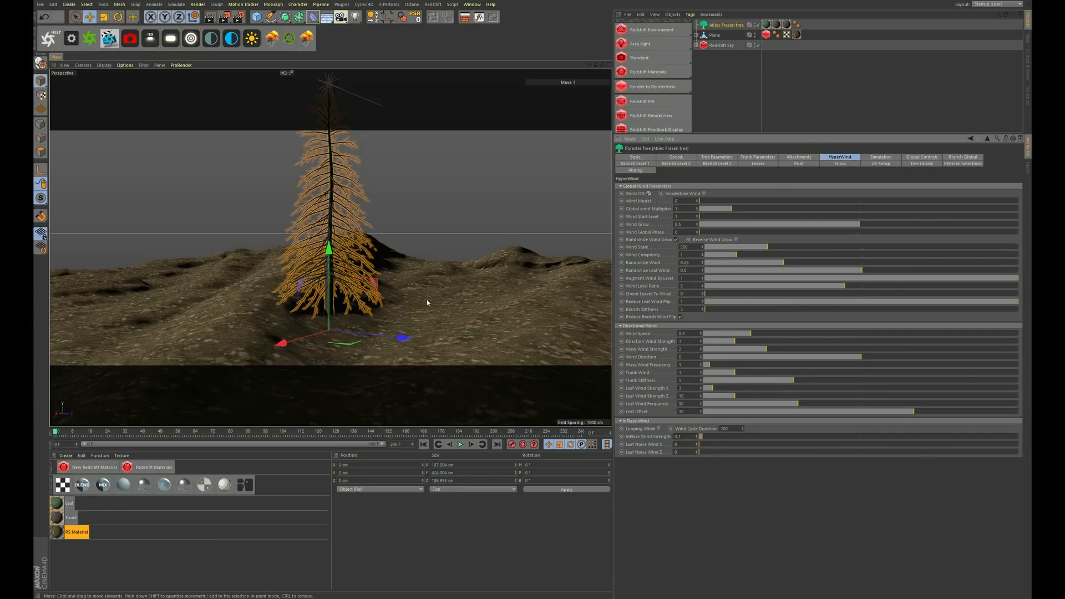
Step: Play the animation to preview the wind on the branches up close, and return to frame 0
left_click(459, 444)
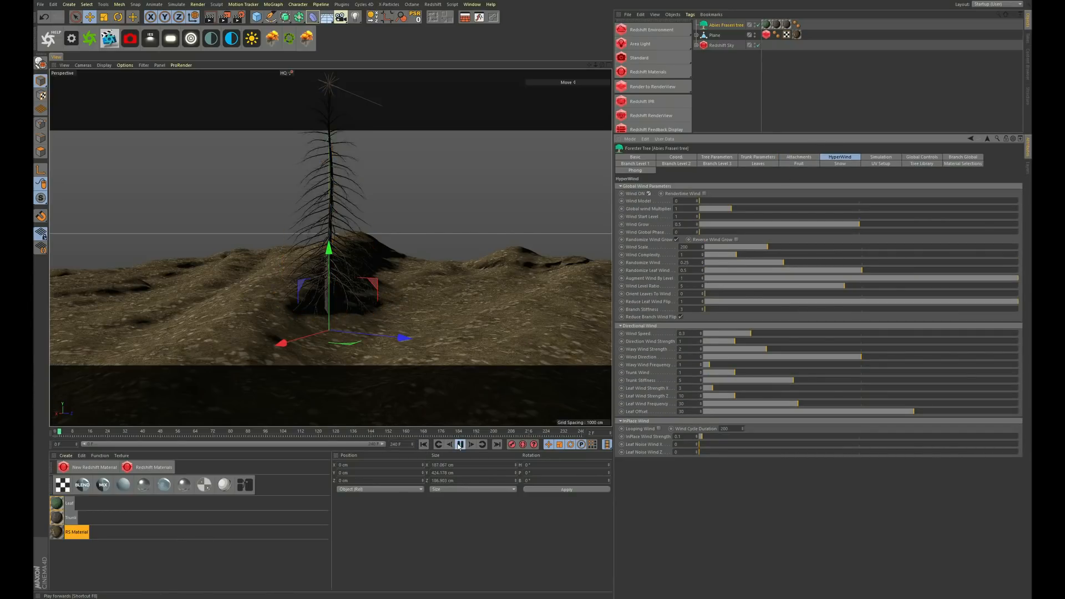
scroll(361, 174, "up", 5)
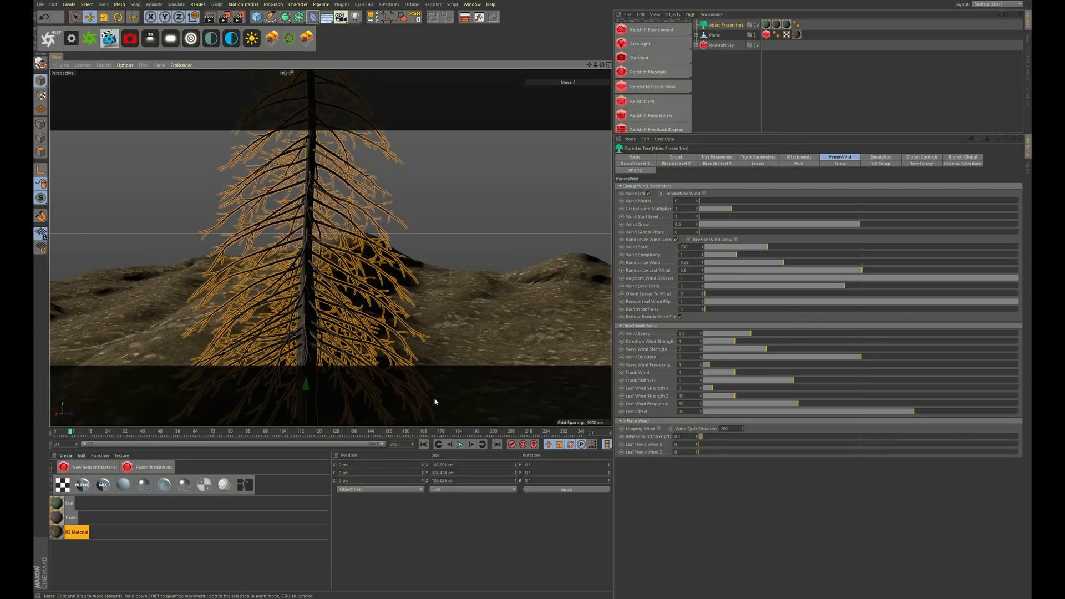
left_click(461, 448)
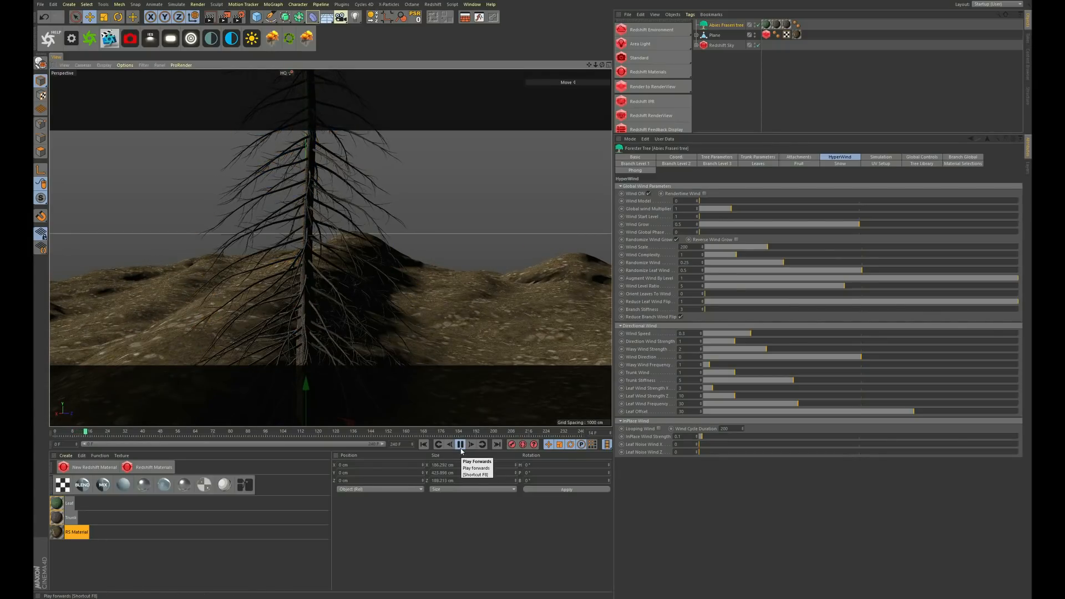
left_click(460, 448)
right_click_drag(237, 223, 264, 177, "alt")
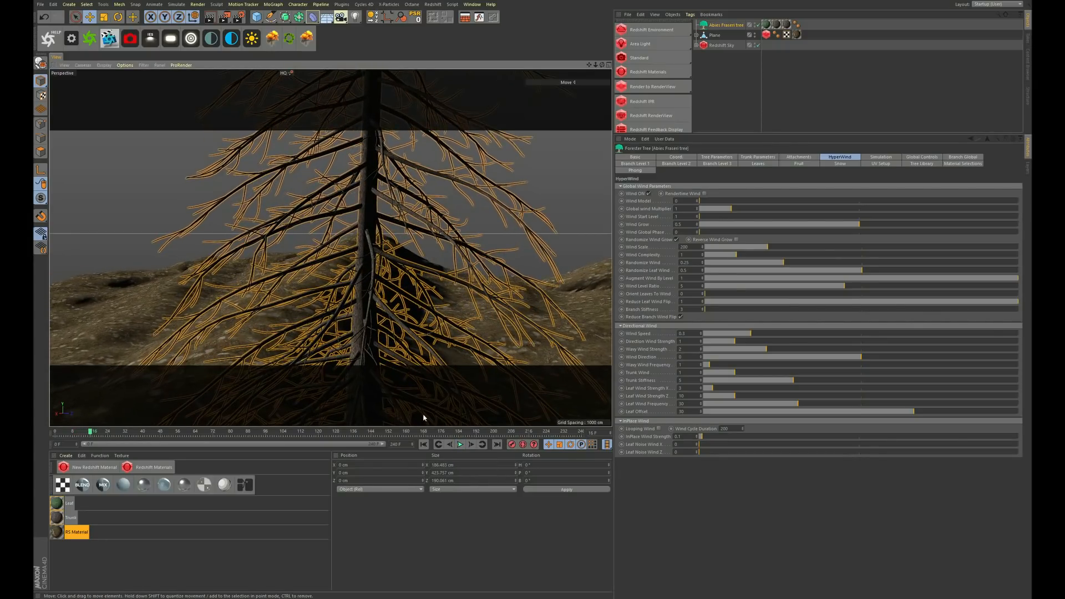
left_click(461, 445)
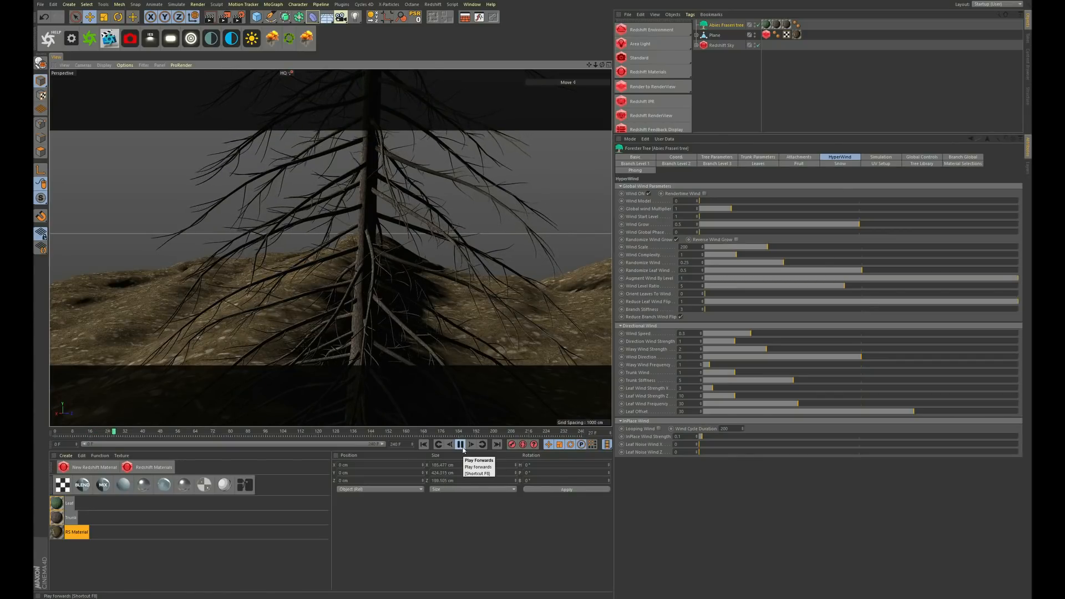
left_click(462, 446)
left_click(423, 445)
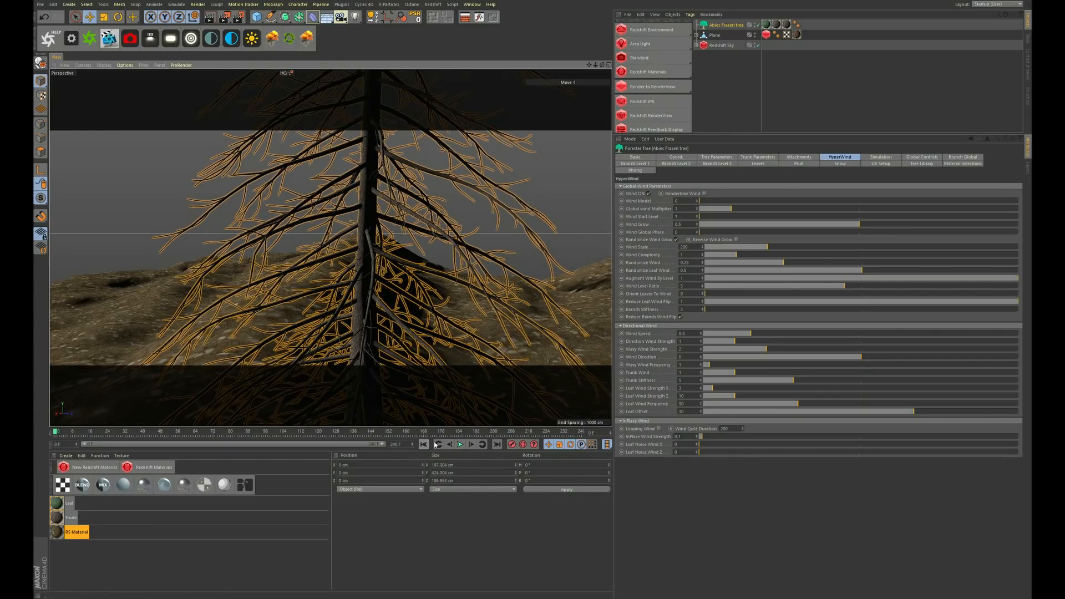
right_click_drag(336, 250, 328, 383, "alt")
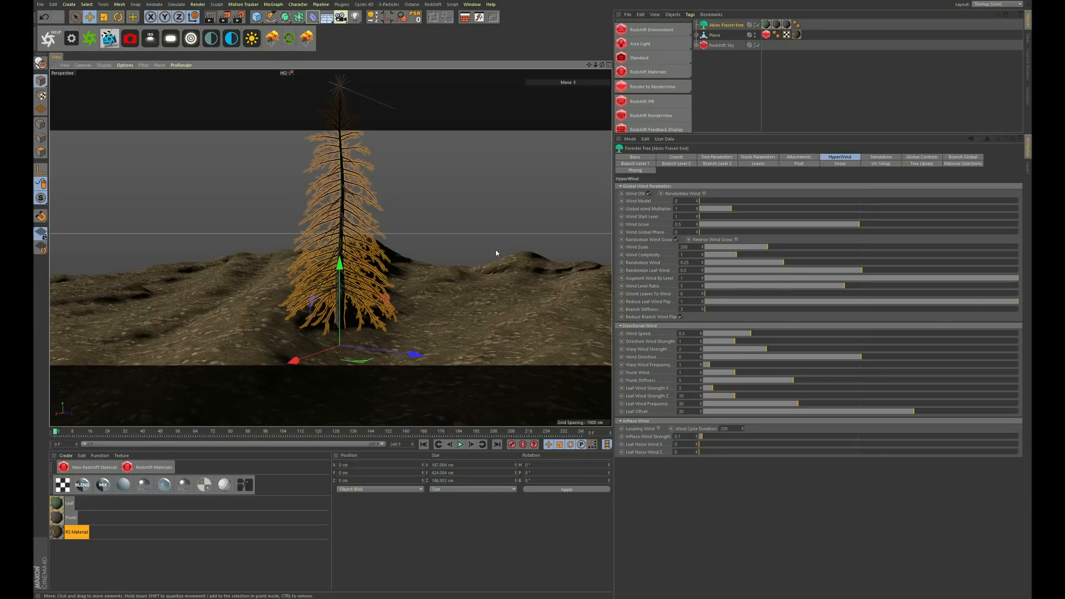
Step: Set the tree's Viewport Levels to 3
left_click(700, 157)
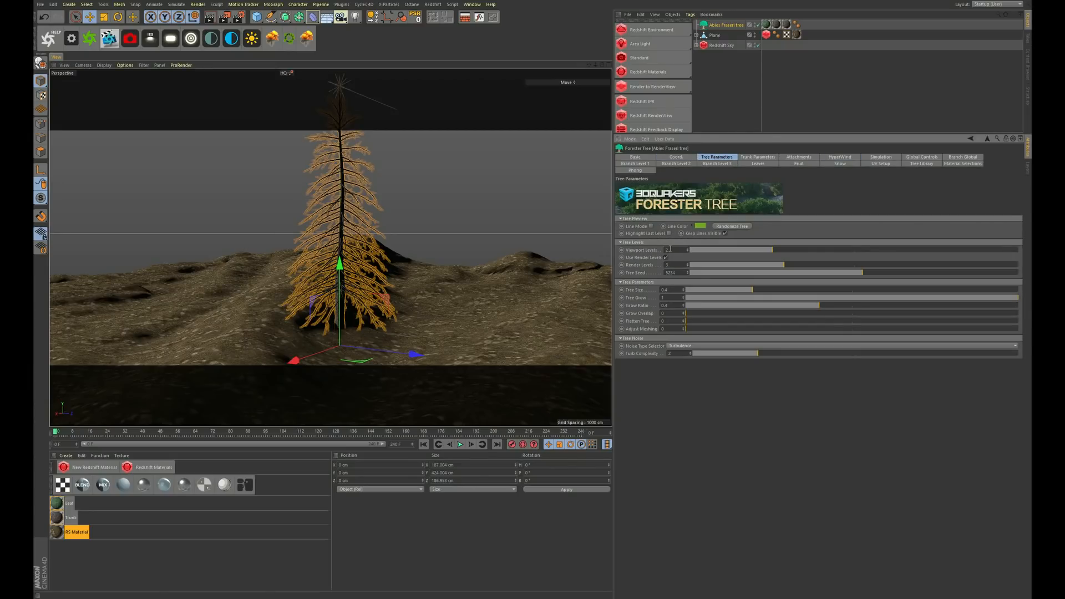
double_click(670, 249)
type("3")
key("Return")
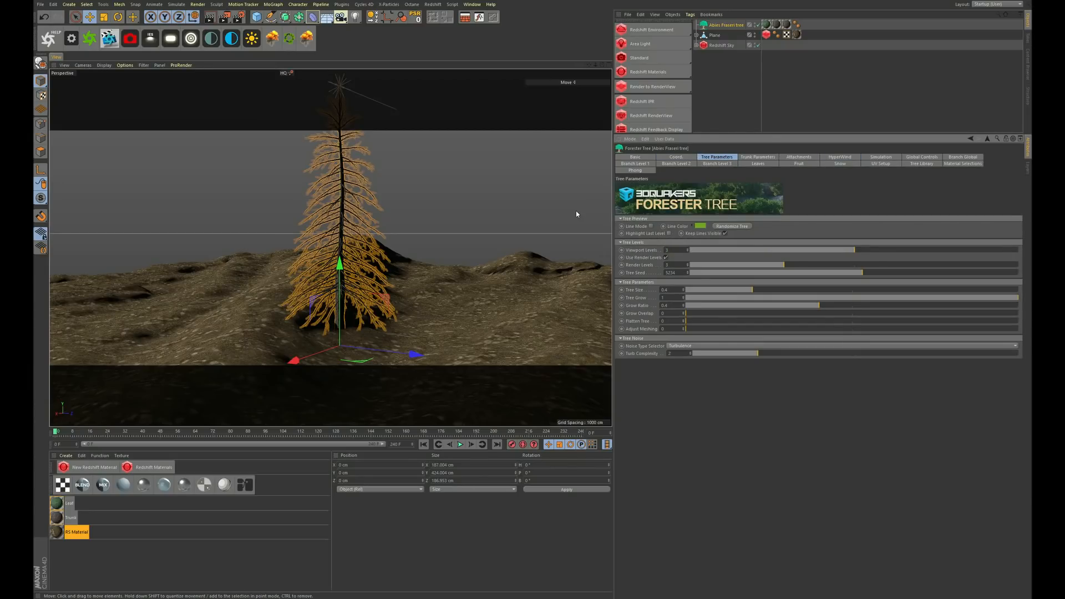
Step: Cache the tree's wind simulation, play it back briefly and return to frame 0
left_click(881, 157)
left_click(640, 194)
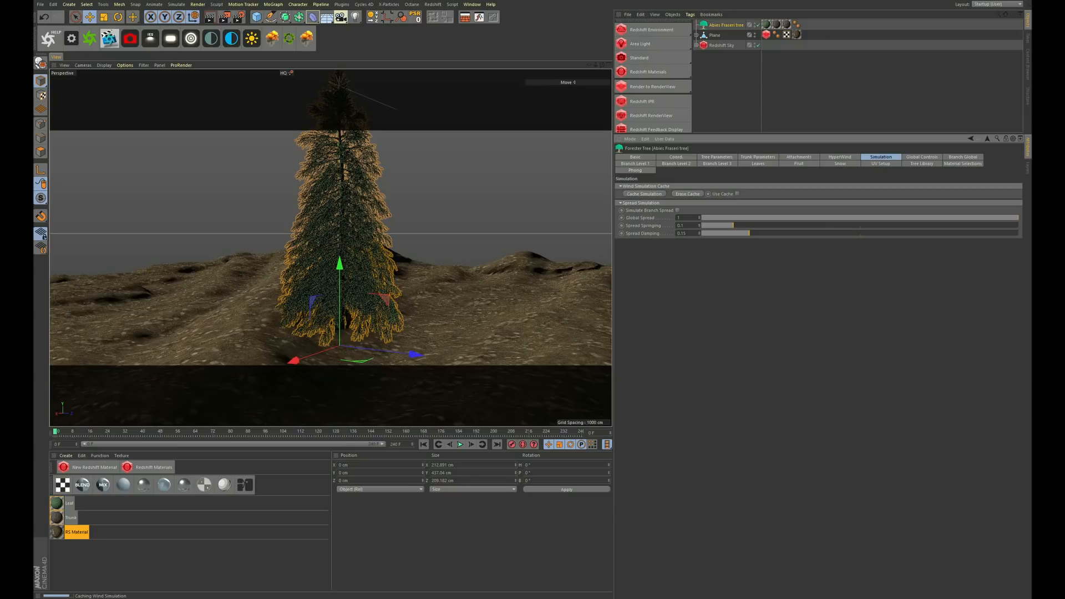
left_click(460, 444)
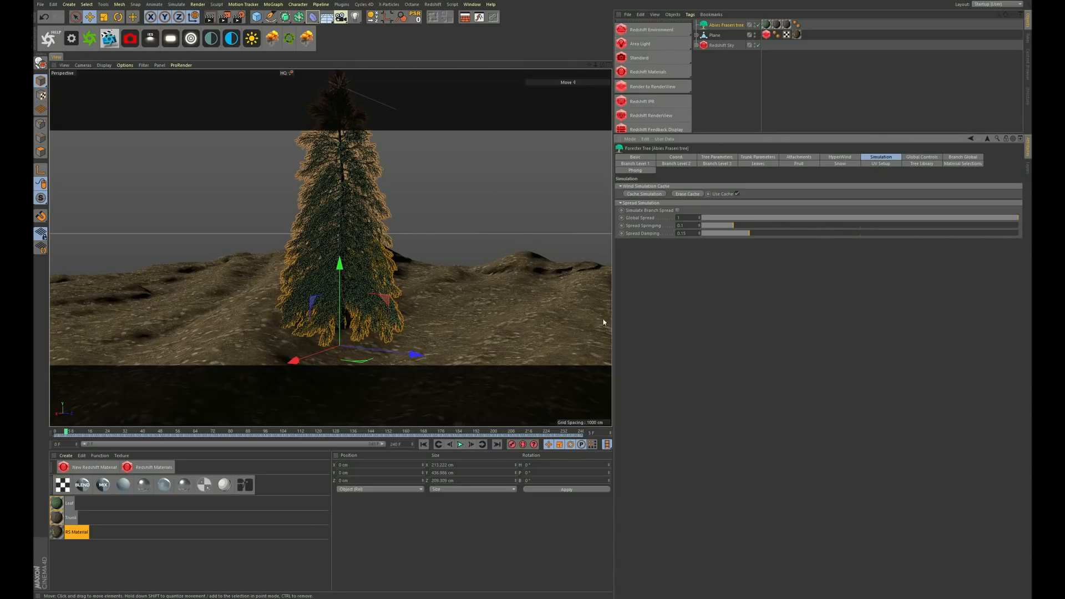
left_click(440, 443)
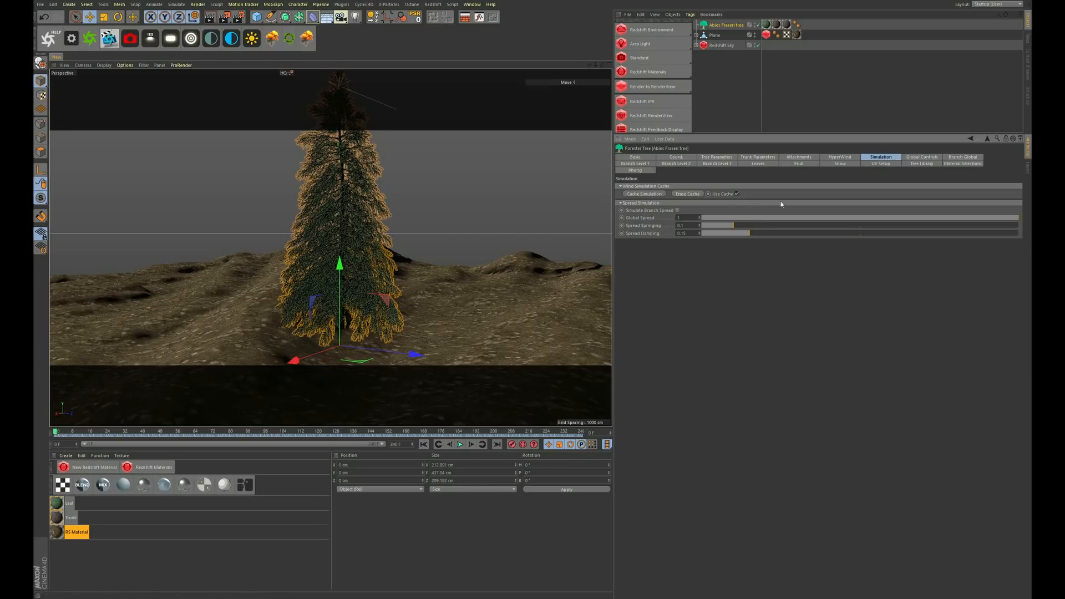
Step: Reduce the tree's Viewport Levels to 2 before editing its global branch controls
left_click(914, 159)
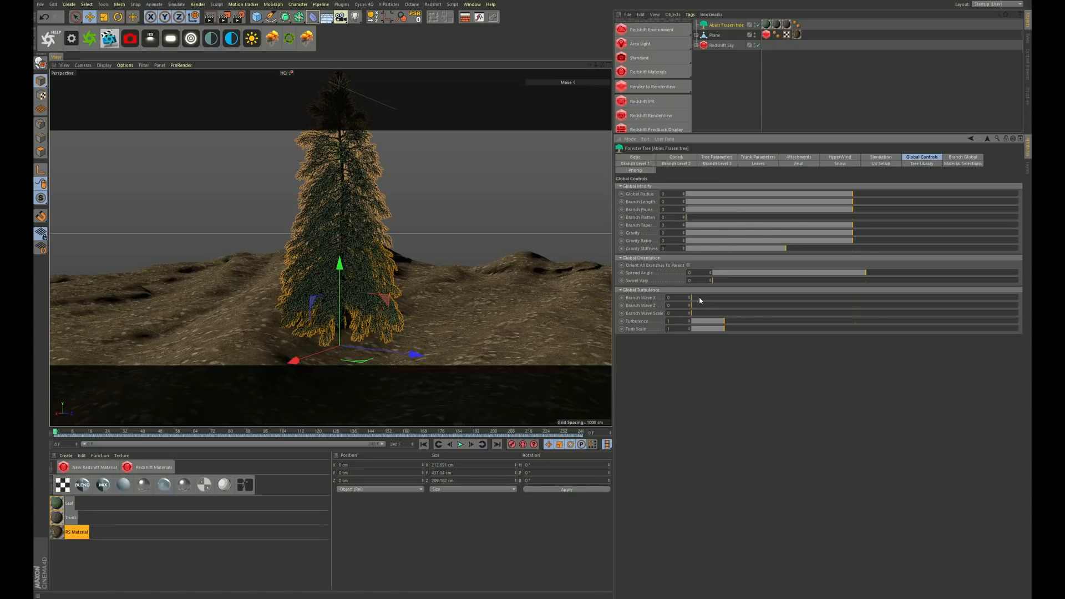
left_click(716, 157)
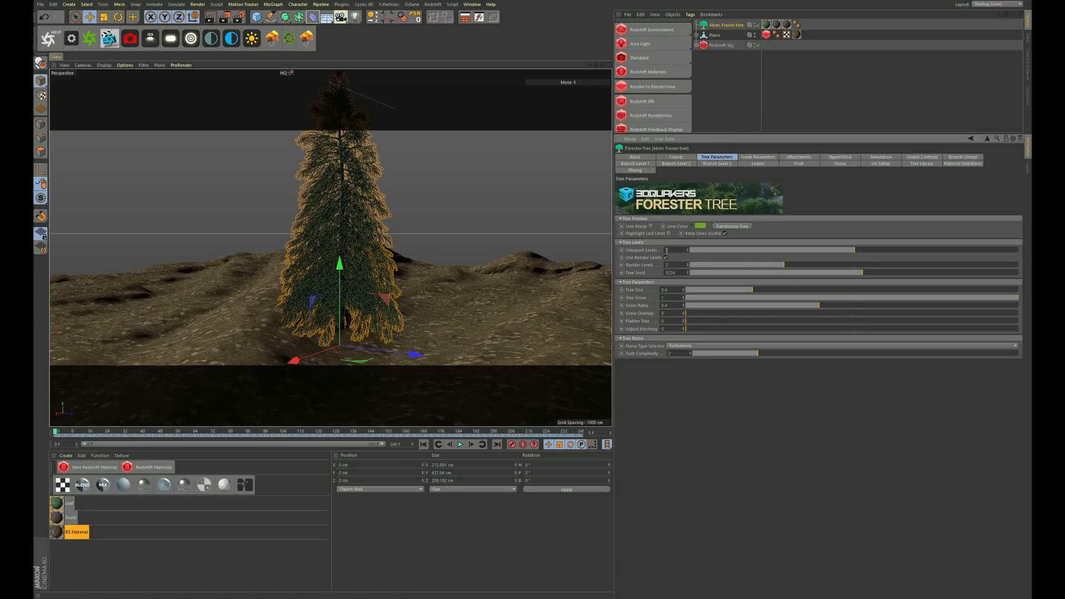
left_click_drag(667, 250, 580, 215)
type("2")
key("Return")
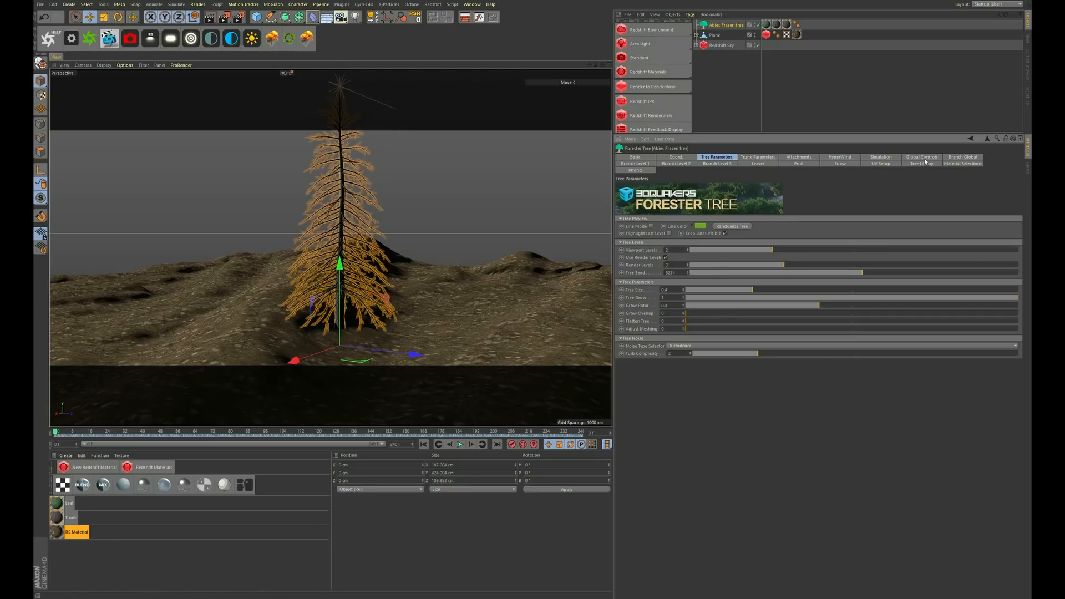
Step: Add global branch turbulence with Branch Wave X about 18.75, Branch Wave Z about 6.5 and Branch Wave Scale about 0.34
left_click(924, 157)
mouse_move(701, 298)
left_mouse_down()
mouse_move(713, 300)
mouse_move(704, 300)
left_mouse_up()
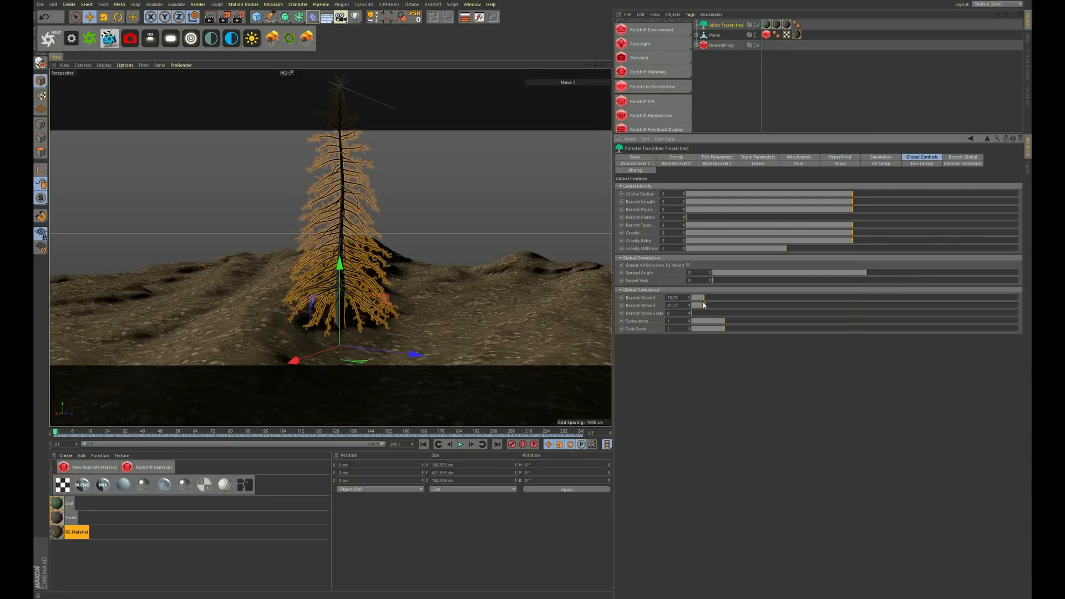
left_click_drag(691, 305, 695, 305)
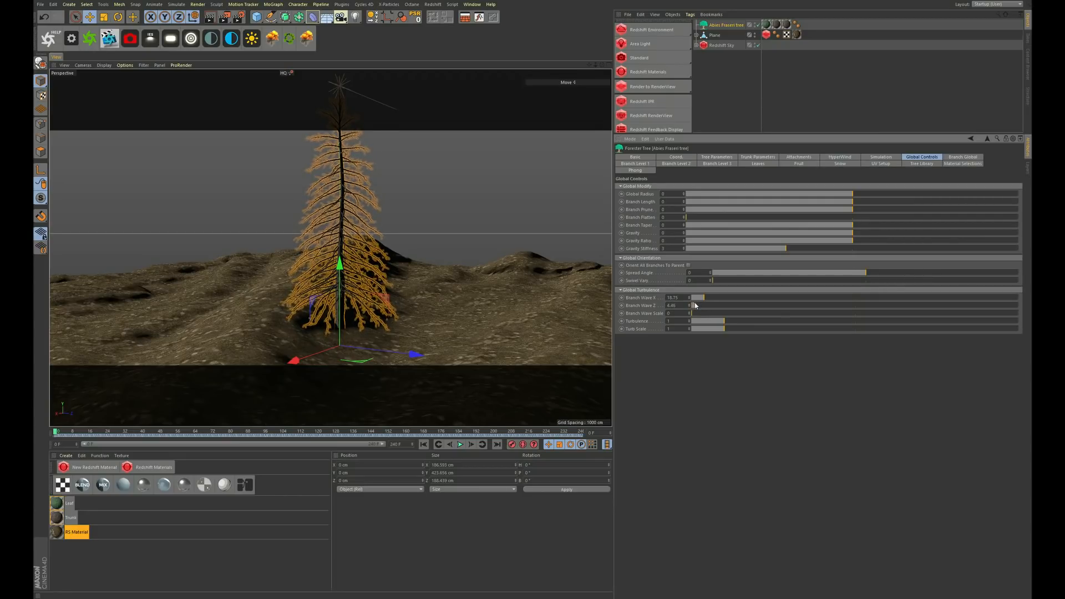
right_click_drag(399, 240, 394, 170, "alt")
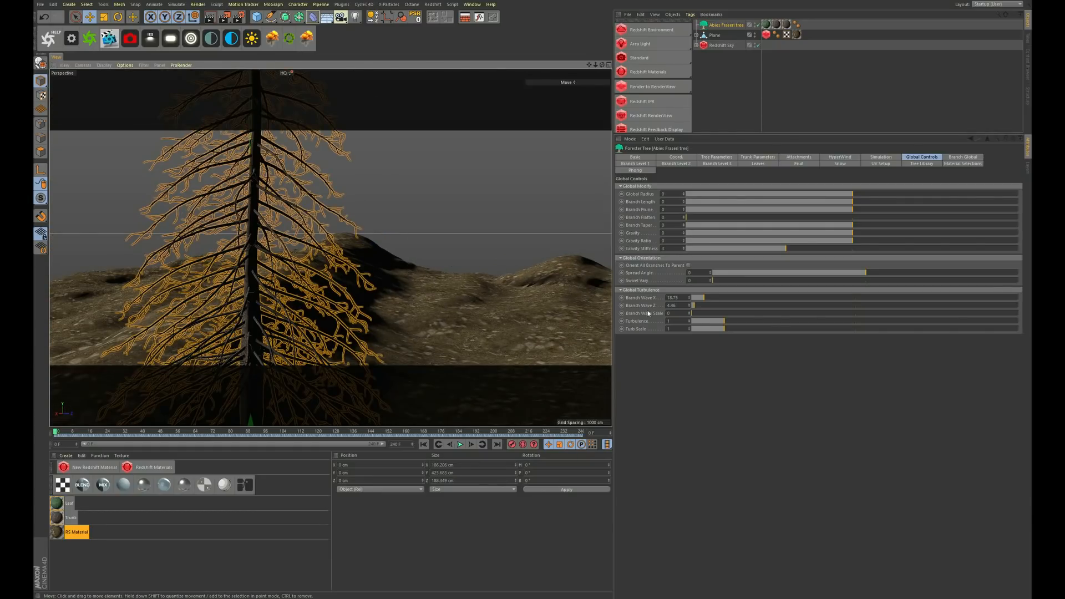
left_click_drag(690, 313, 690, 314)
right_click_drag(303, 227, 293, 294, "alt")
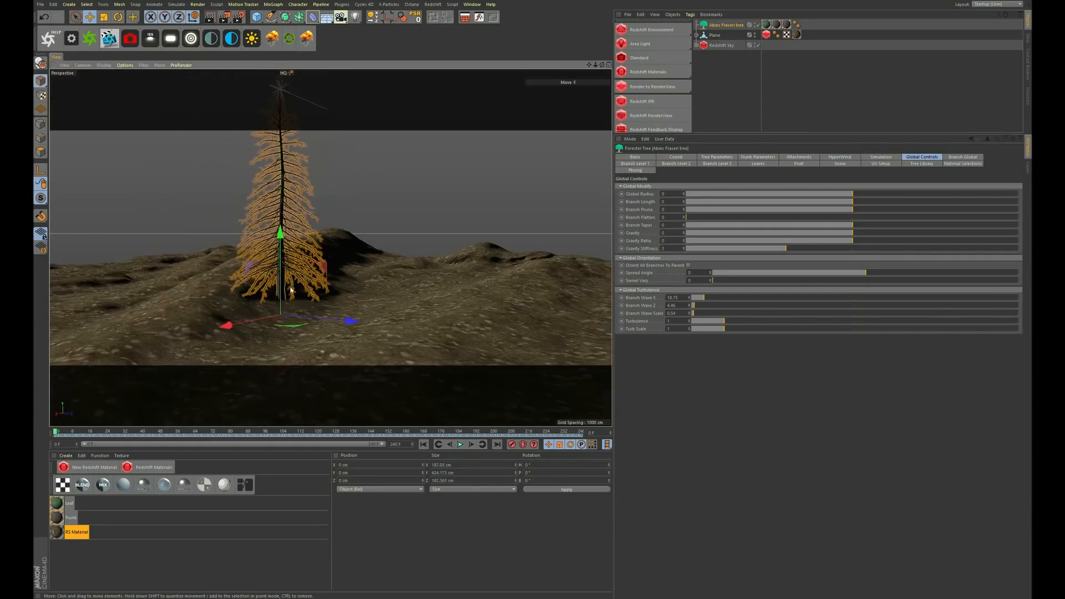
middle_click_drag(313, 258, 339, 266, "alt")
Step: Look through the tree's global branch, branch level, leaf, fruit and snow parameters
left_click(951, 157)
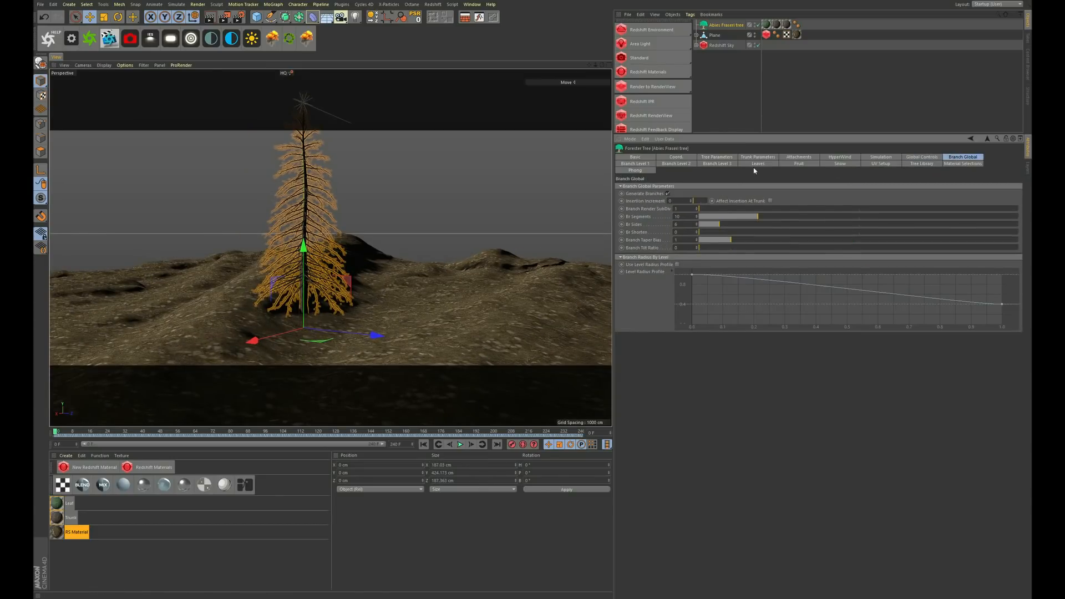
left_click(676, 163)
left_click(716, 163)
left_click(757, 164)
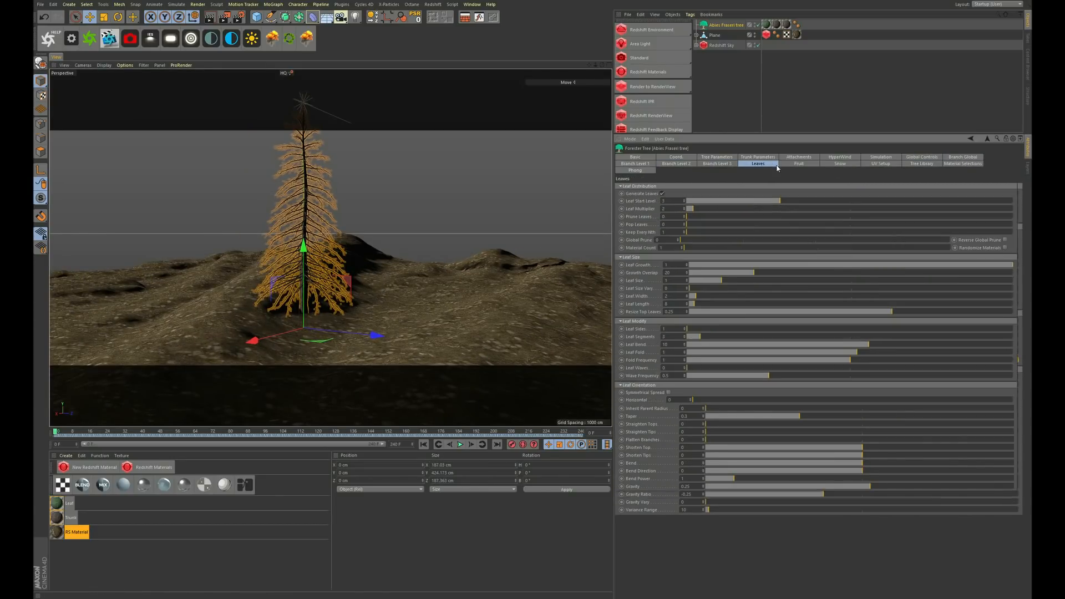
left_click(798, 165)
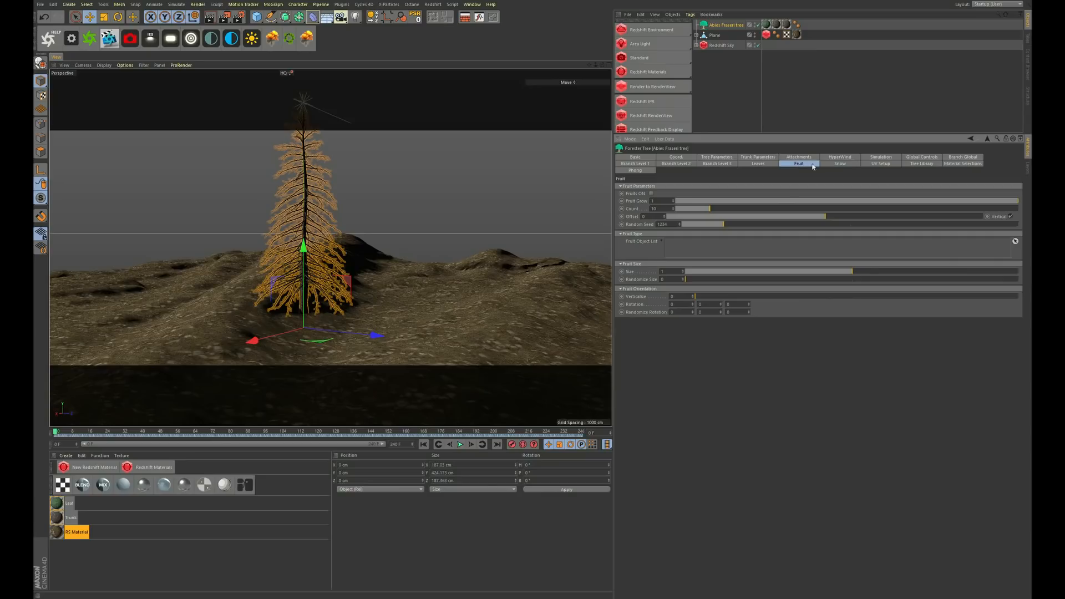
left_click(777, 164)
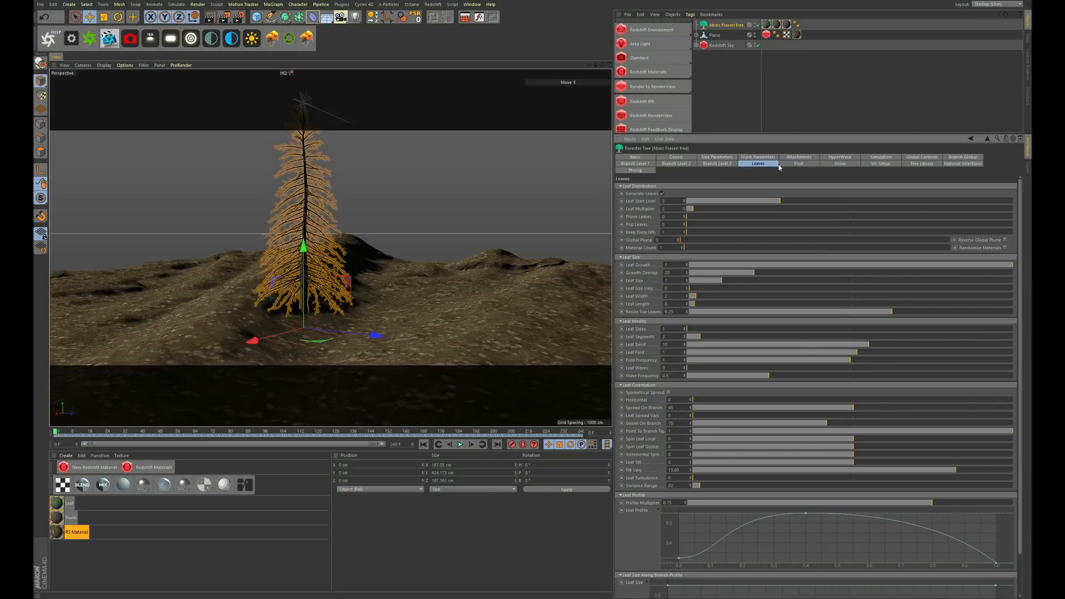
left_click(814, 165)
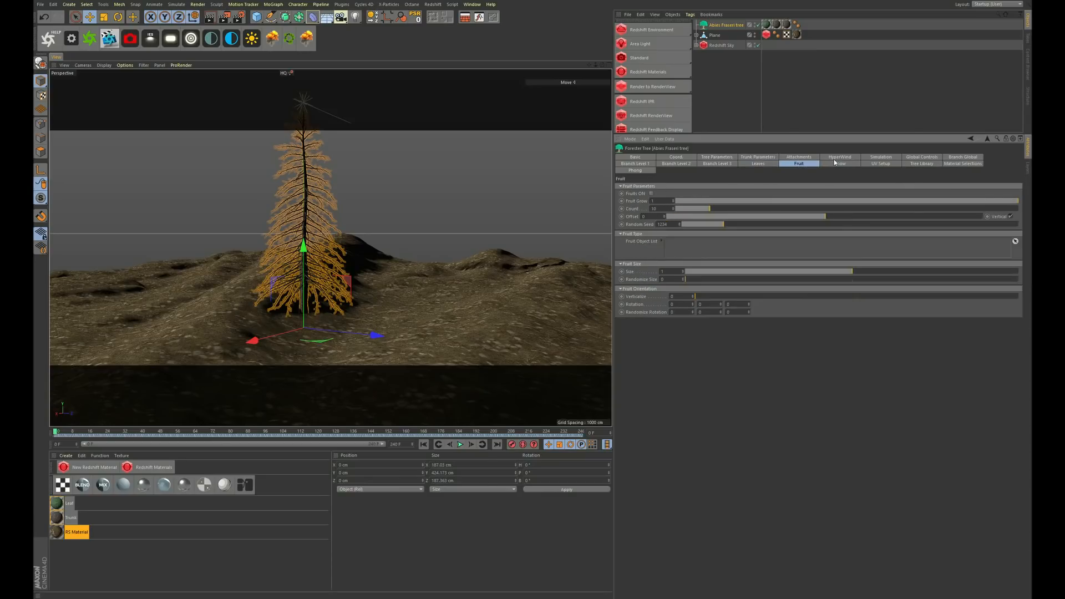
left_click(832, 164)
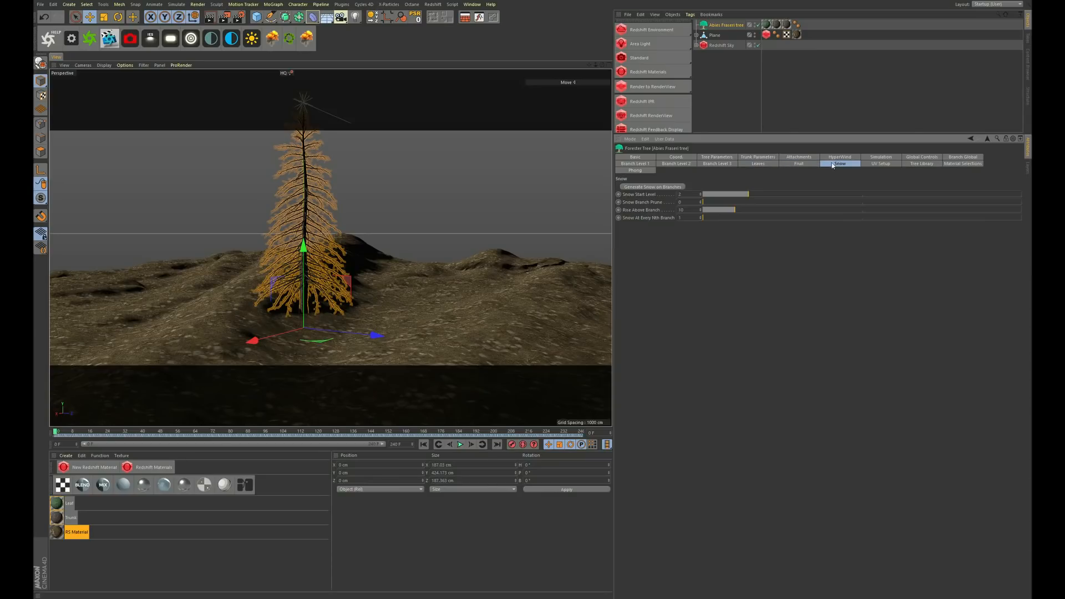
Step: Set the tree's Viewport Levels to 3 in the tree parameters and keep the tree selected
left_click(715, 157)
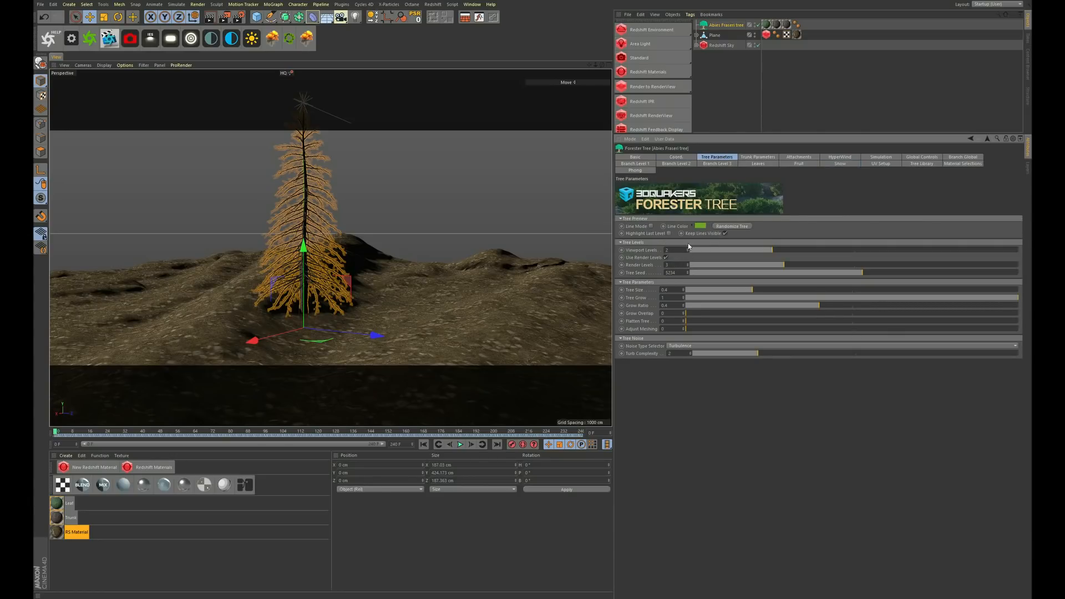
left_click_drag(676, 249, 520, 211)
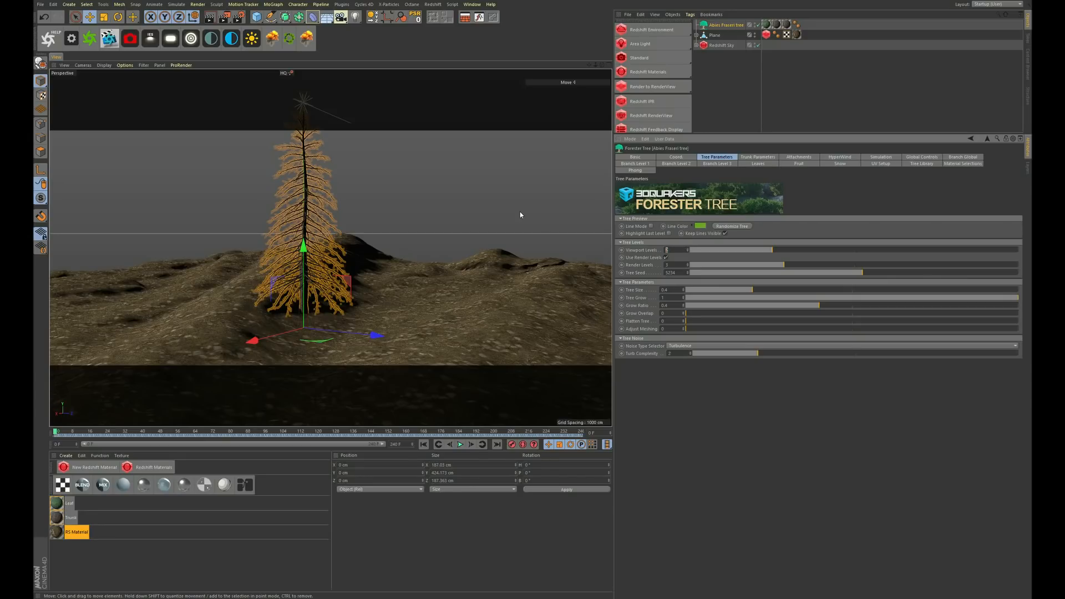
key("Return")
left_click_drag(430, 248, 322, 242, "alt")
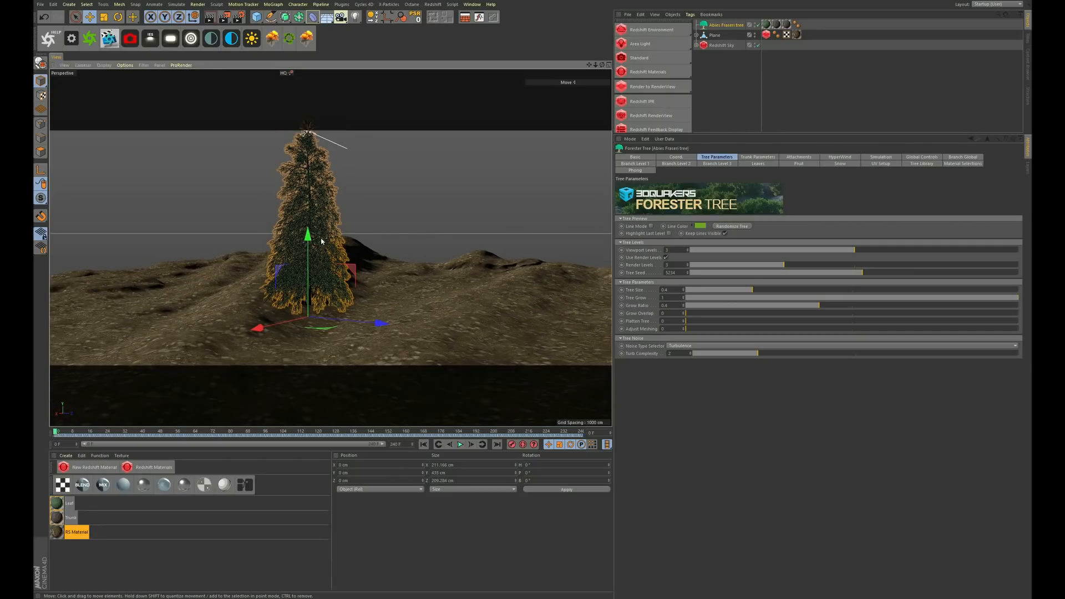
left_click(737, 76)
left_click(727, 26)
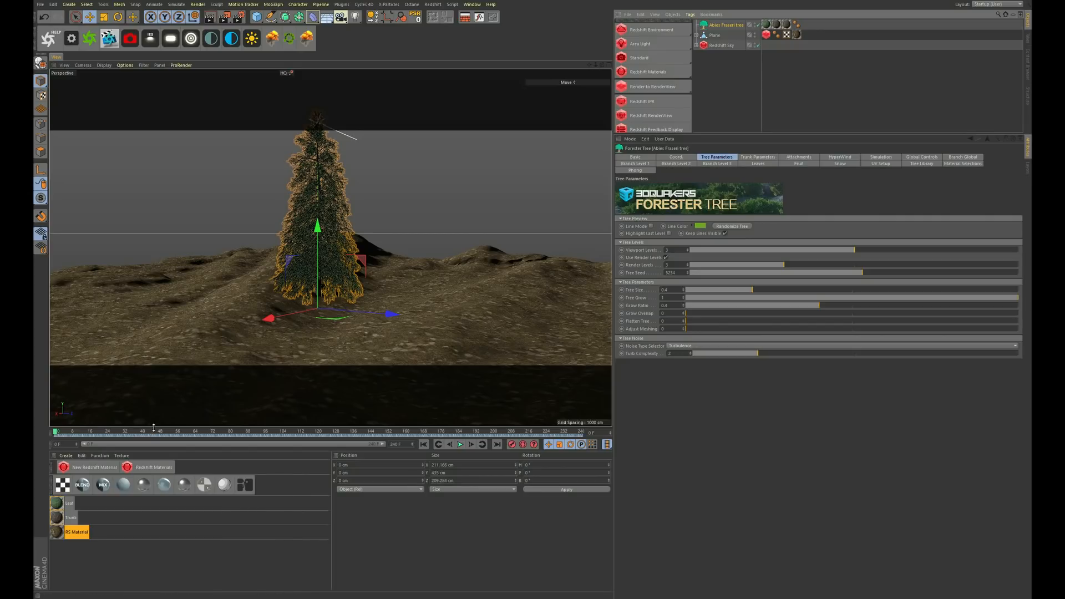
Step: Enlarge the material area, render the scene in Redshift RenderView and move the render window clear of the materials
left_click_drag(154, 427, 156, 369)
left_click_drag(247, 191, 320, 222, "alt")
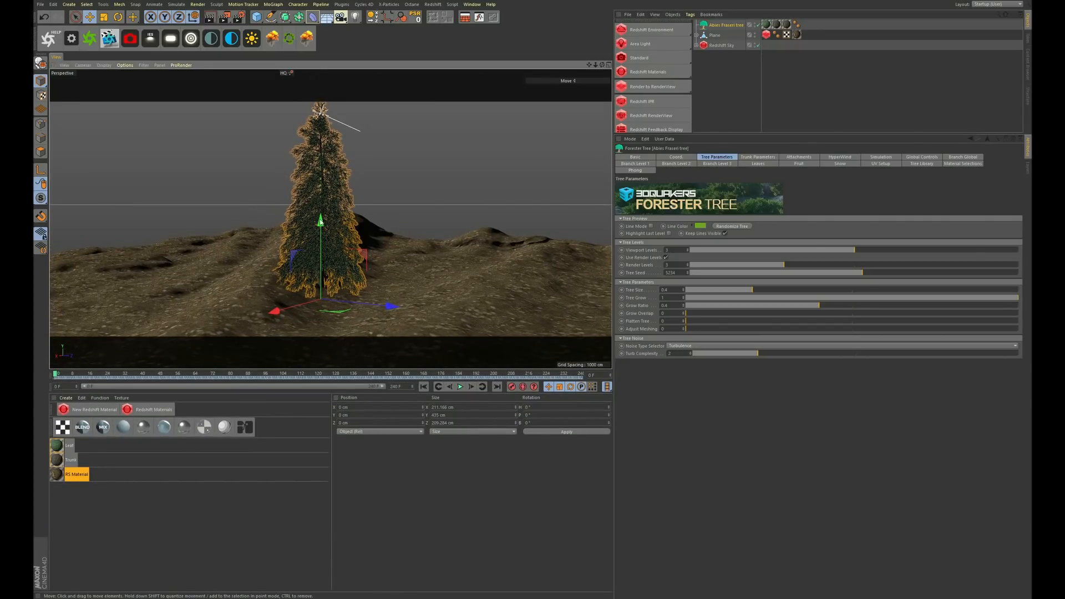
left_click(652, 87)
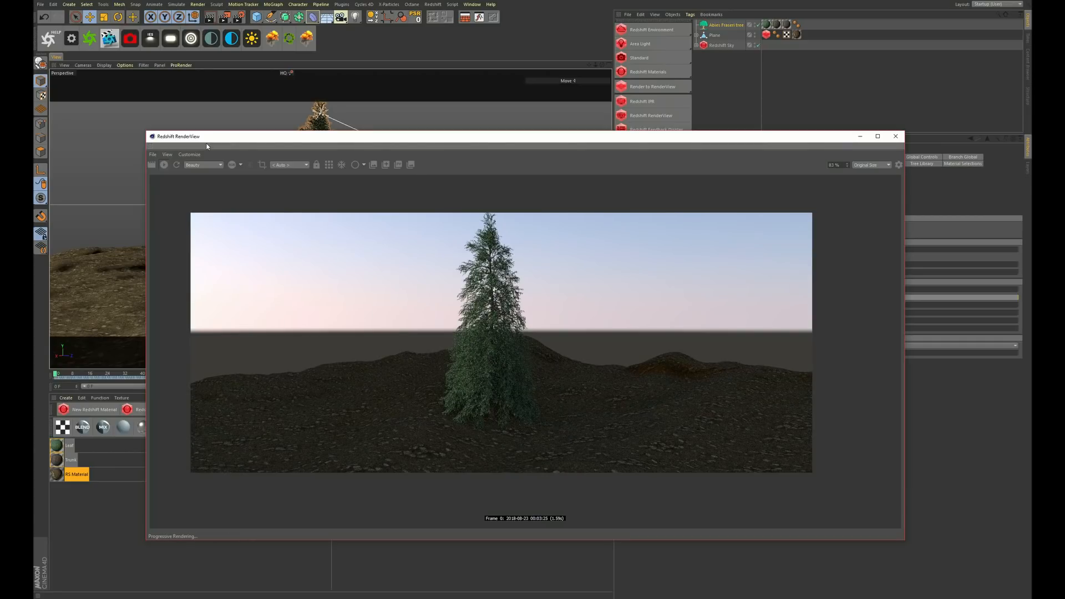
left_click_drag(215, 143, 274, 117)
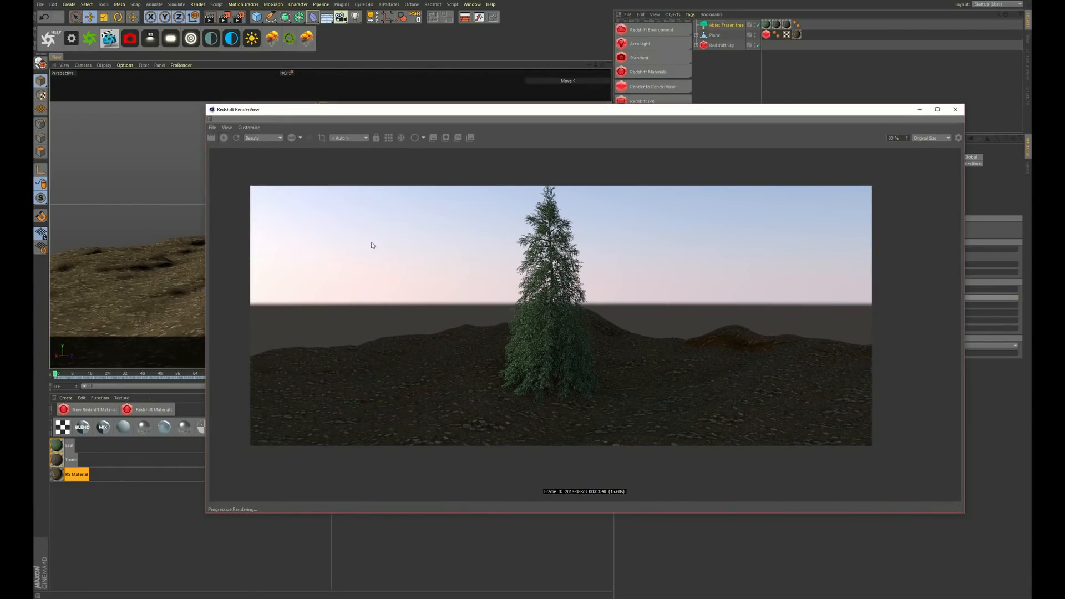
left_click(237, 137)
left_click(225, 140)
left_click_drag(236, 110, 340, 473)
Step: Convert and replace the Leaf and Trunk materials with Redshift materials
left_click(63, 459)
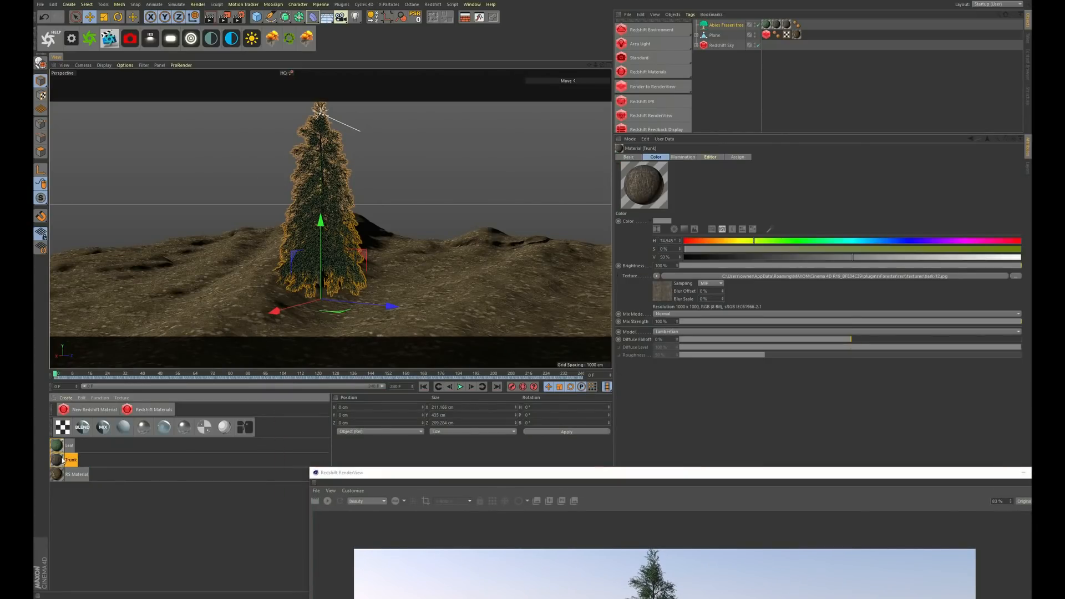
left_click(59, 449, "ctrl")
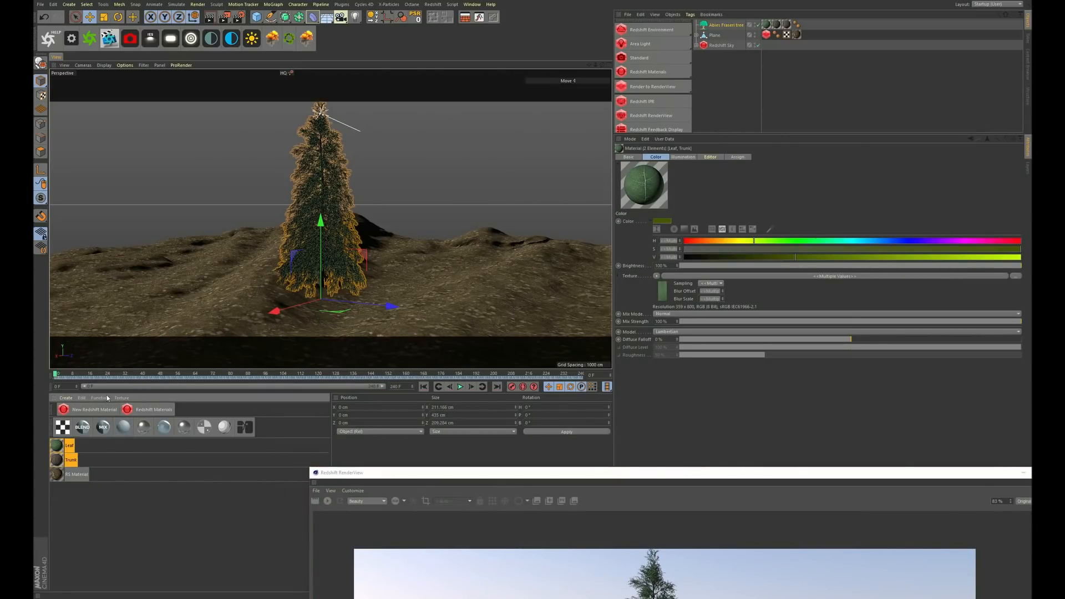
left_click(132, 410)
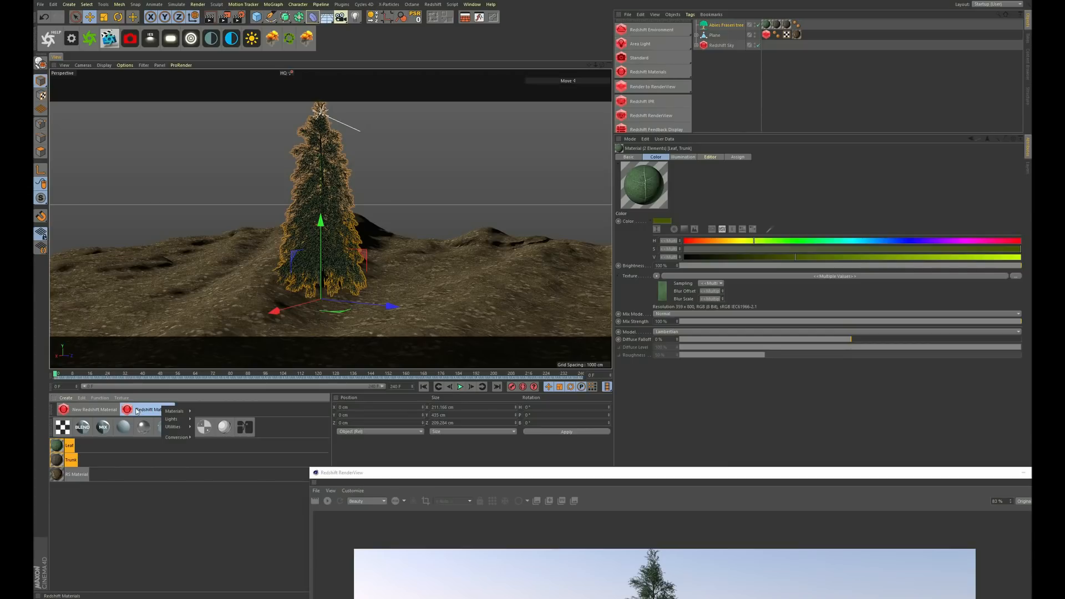
mouse_move(188, 439)
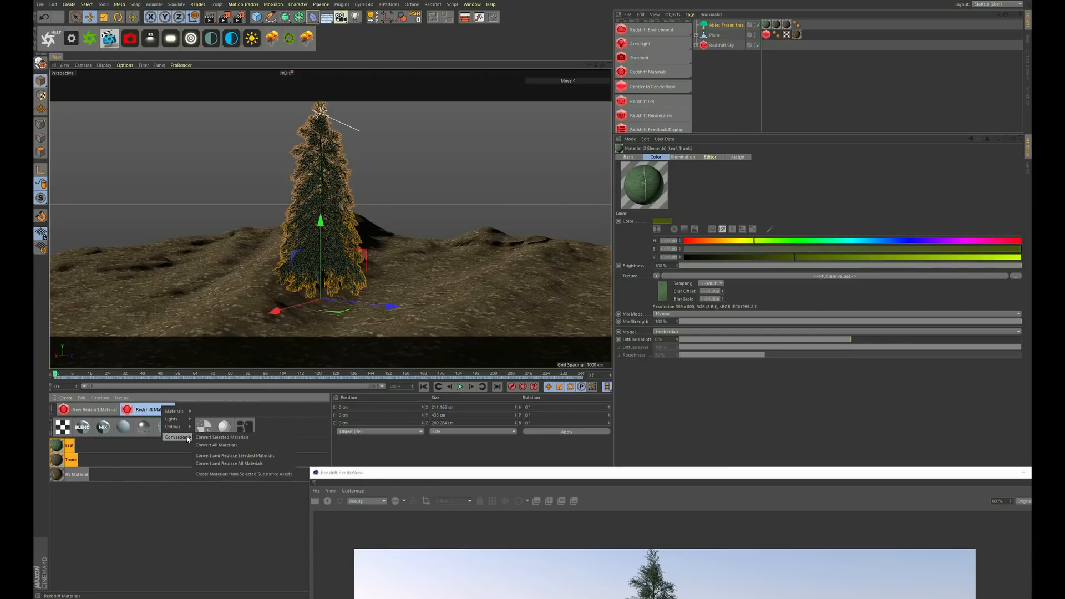
left_click(248, 456)
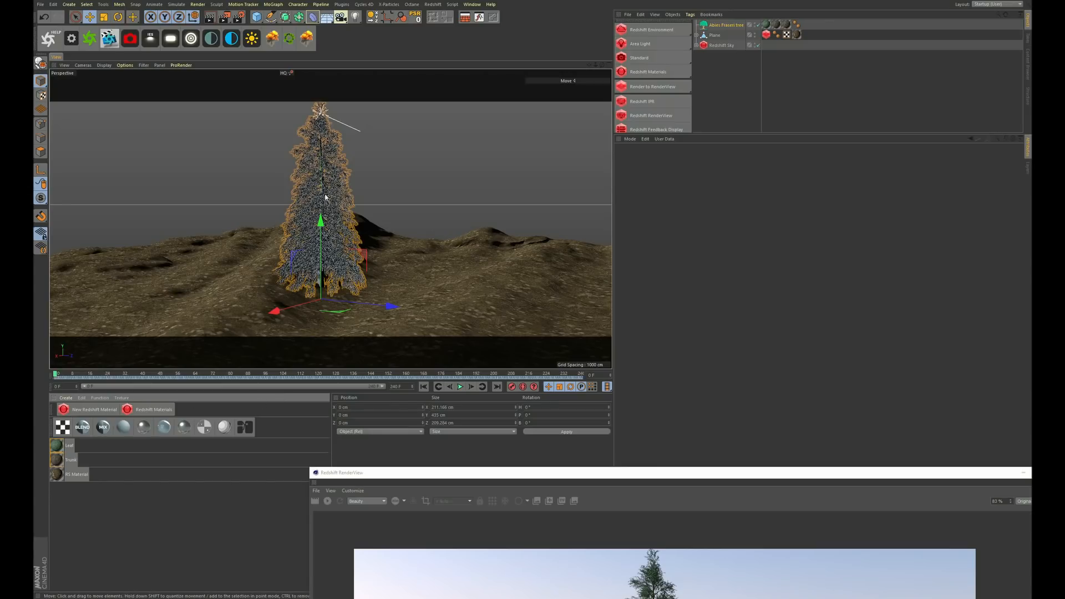
Step: Bring the render view back and open the Trunk material for editing, with its window placed beside the render
left_click_drag(406, 475, 400, 138)
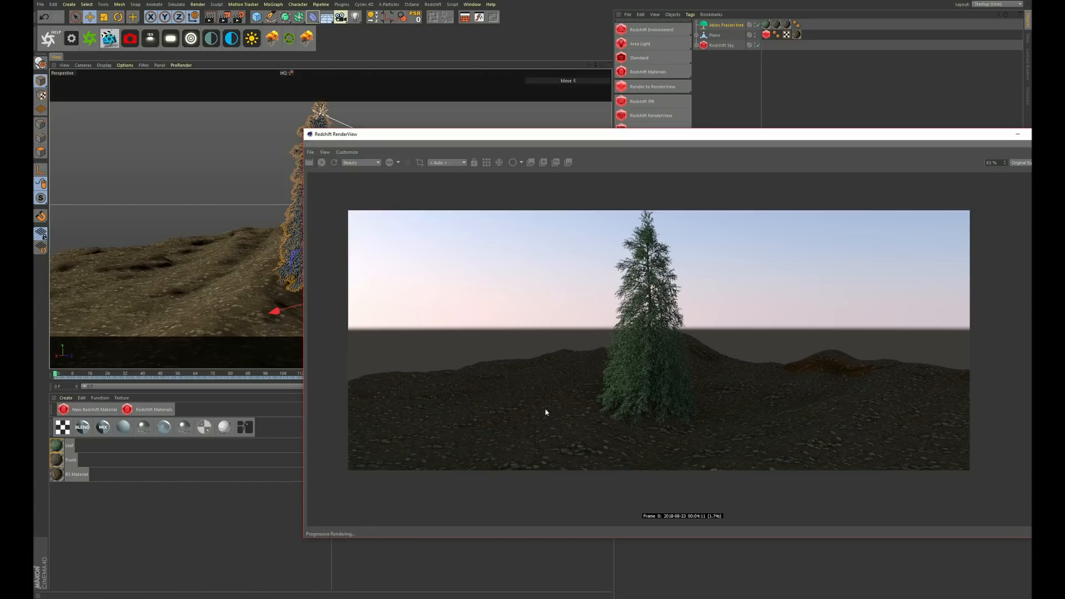
left_click(83, 476)
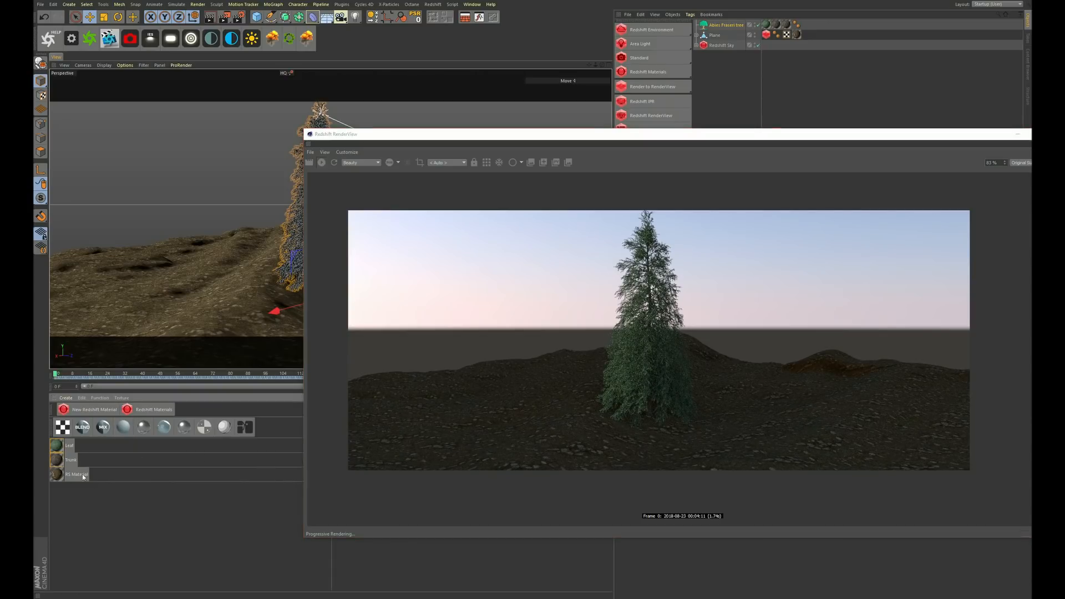
double_click(57, 461)
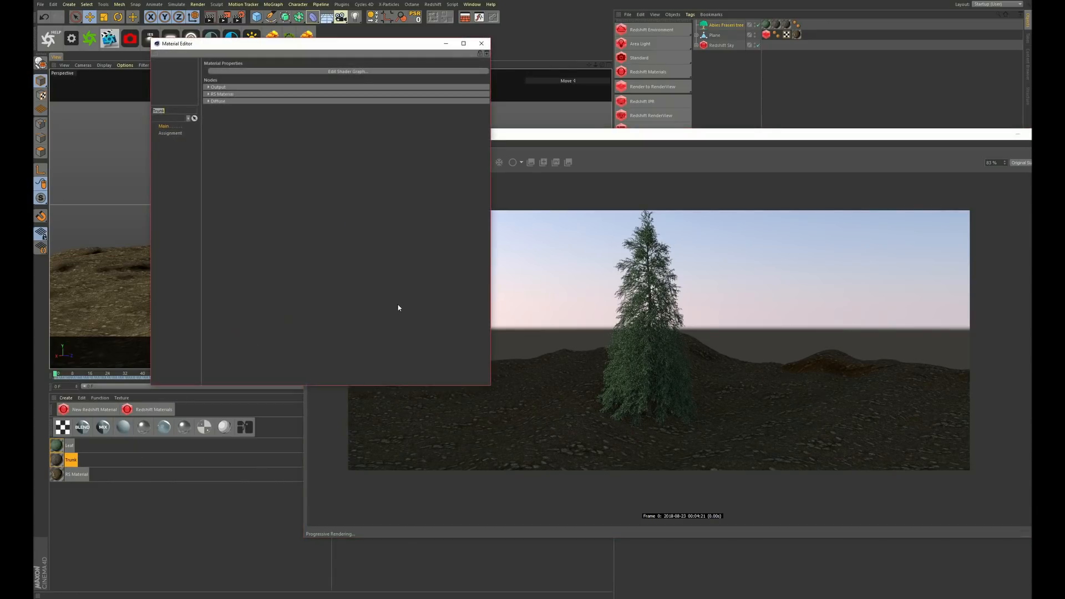
left_click_drag(348, 44, 311, 307)
left_click_drag(382, 133, 507, 114)
Step: Examine the trunk bark and surrounding foliage up close in the live render
scroll(330, 148, "up", 3)
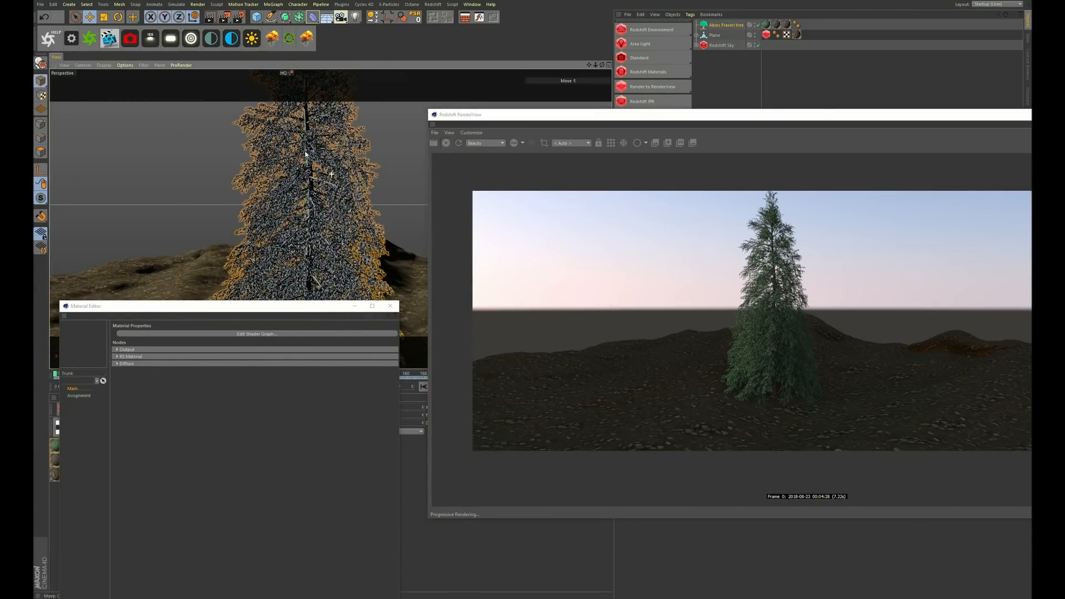
right_click(315, 141)
left_click(196, 178)
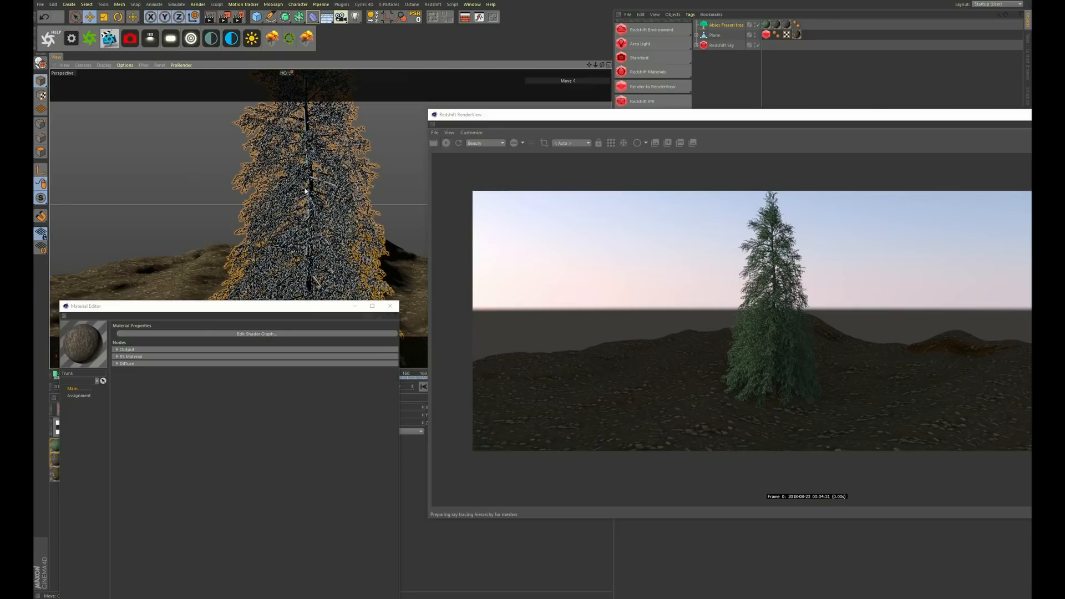
scroll(305, 191, "up", 6)
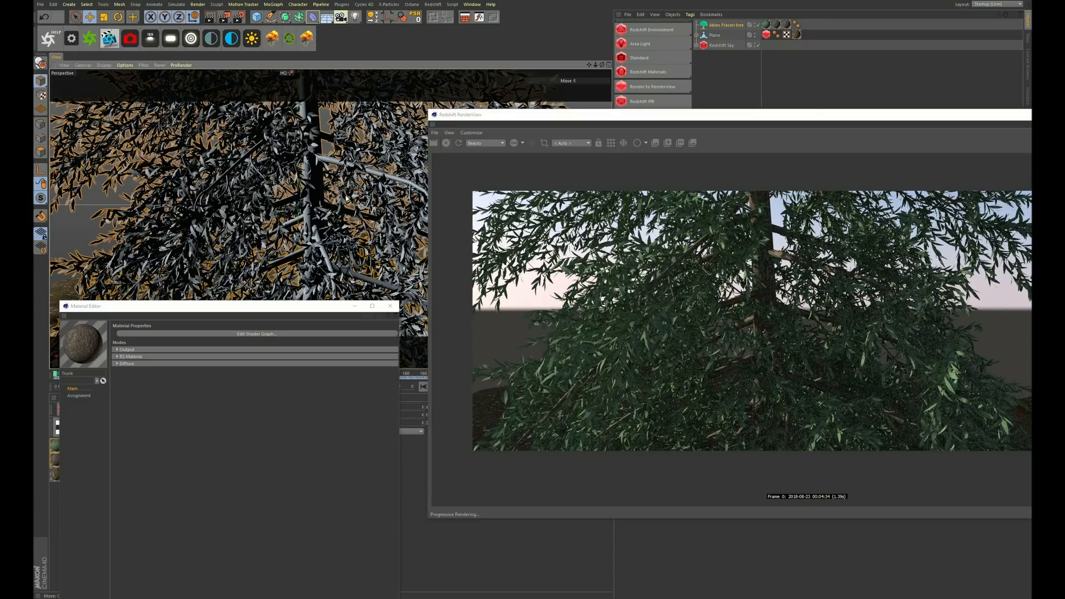
scroll(335, 184, "up", 3)
scroll(344, 240, "up", 3)
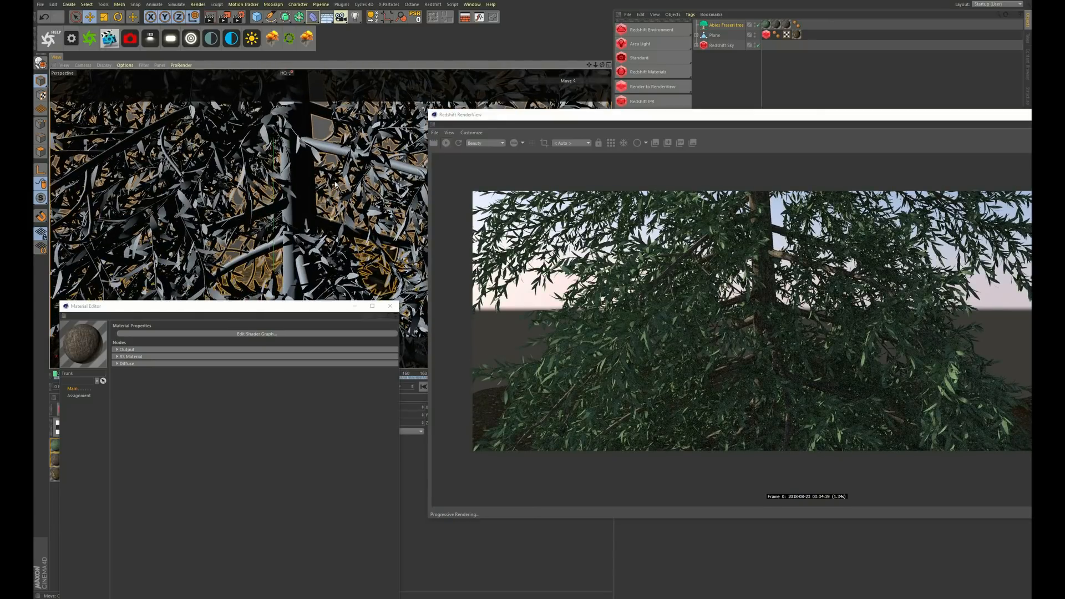
scroll(344, 239, "up", 2)
Step: Open the Trunk material's shader graph and add a Bump Map node below the existing nodes
left_click_drag(252, 308, 271, 93)
left_click(216, 118)
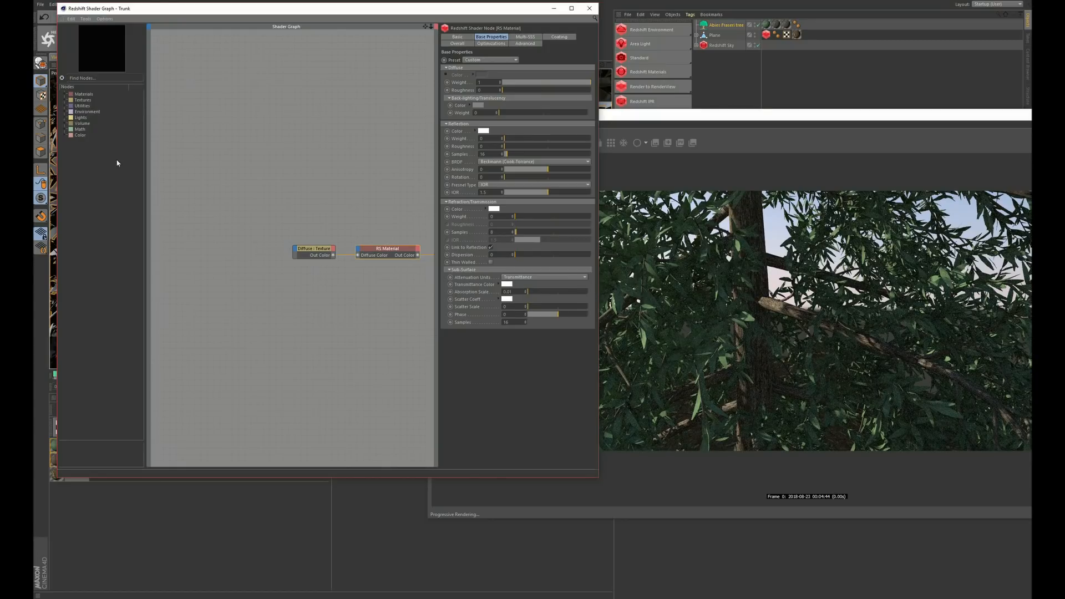
left_click(77, 78)
type("bump")
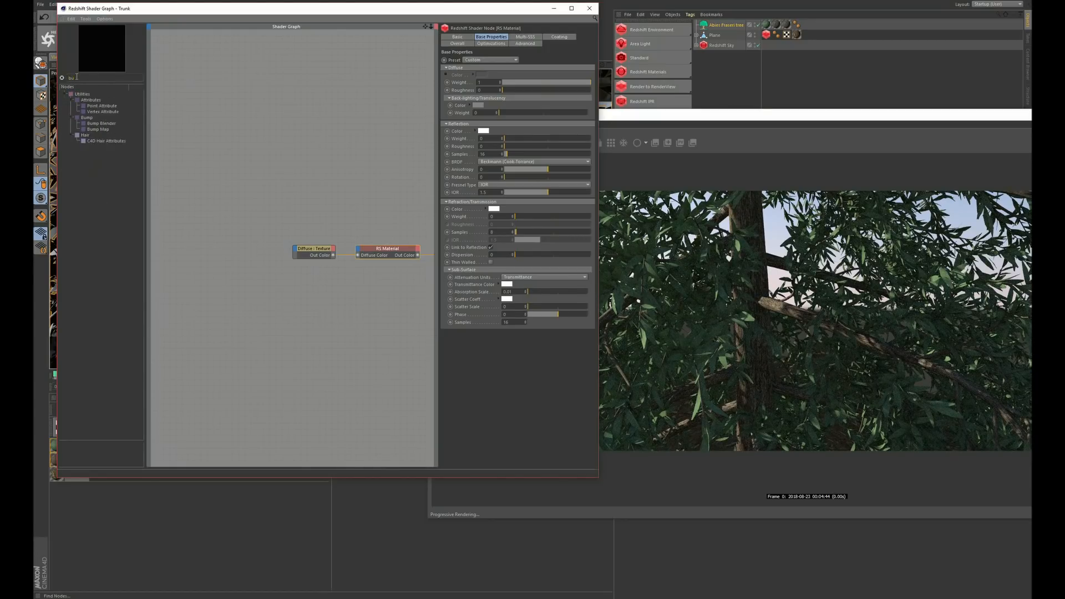
left_click_drag(98, 112, 337, 286)
Step: Set the Trunk RS Material's reflection Weight to about 0.56 and Roughness to about 0.105, and check the bark in the render
left_click(387, 249)
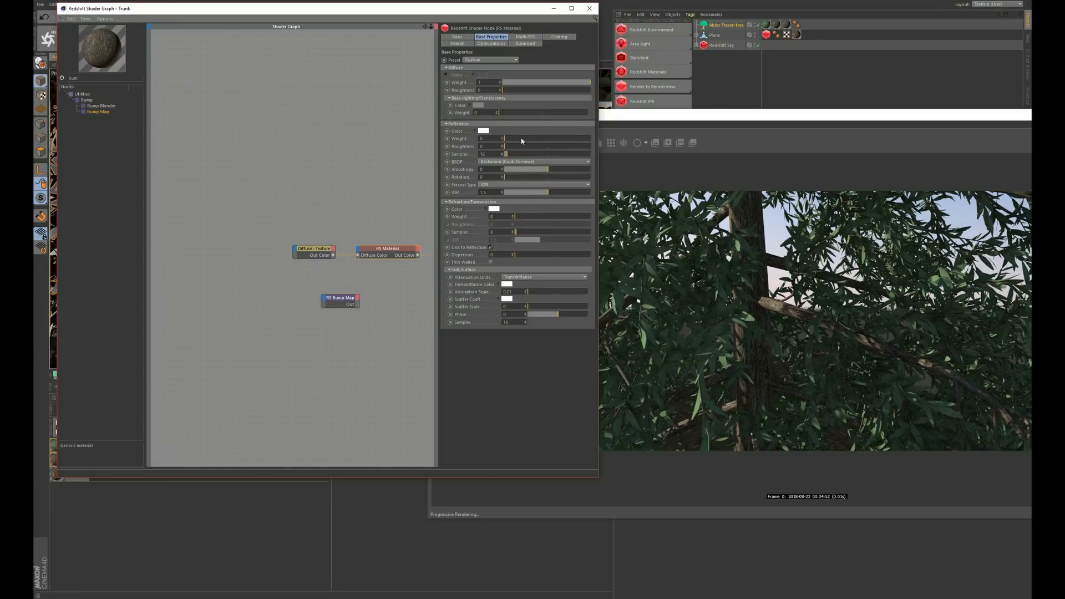
left_click(549, 139)
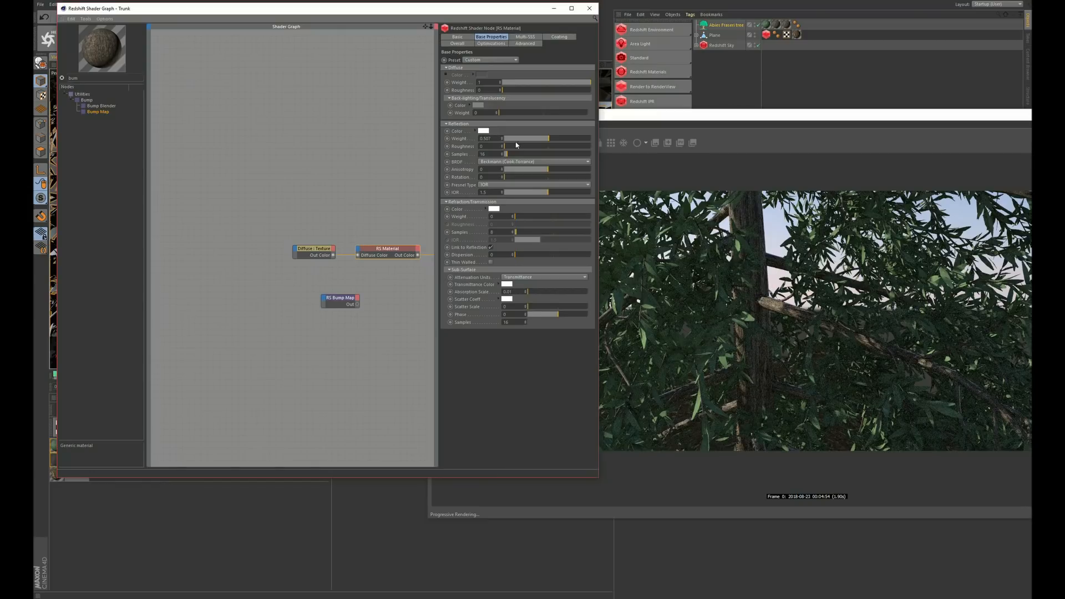
left_click_drag(516, 145, 552, 141)
left_click_drag(421, 9, 390, 311)
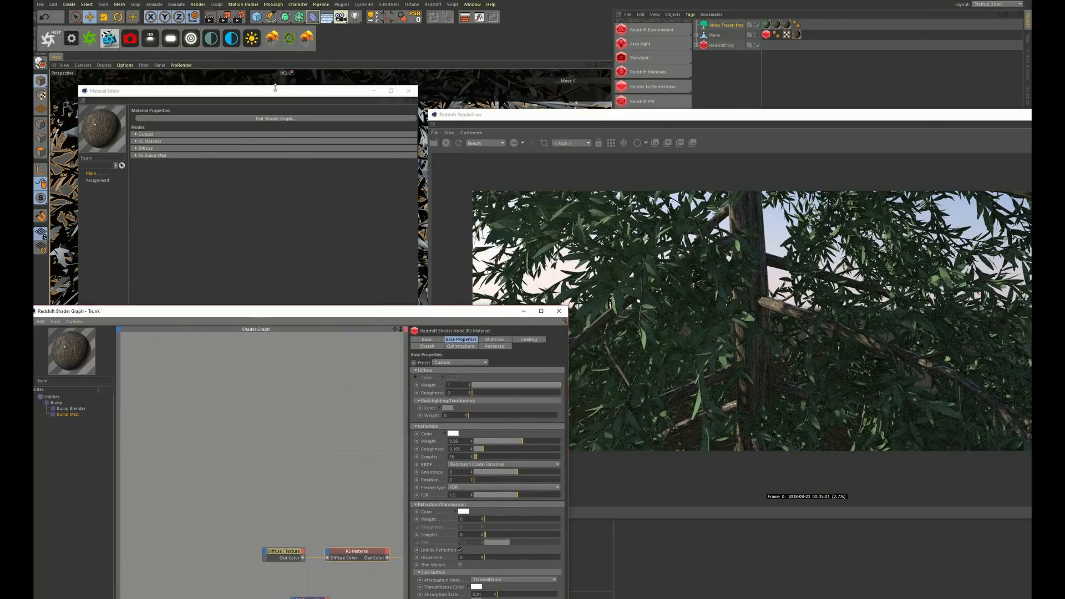
left_click_drag(272, 90, 250, 227)
left_click(383, 222)
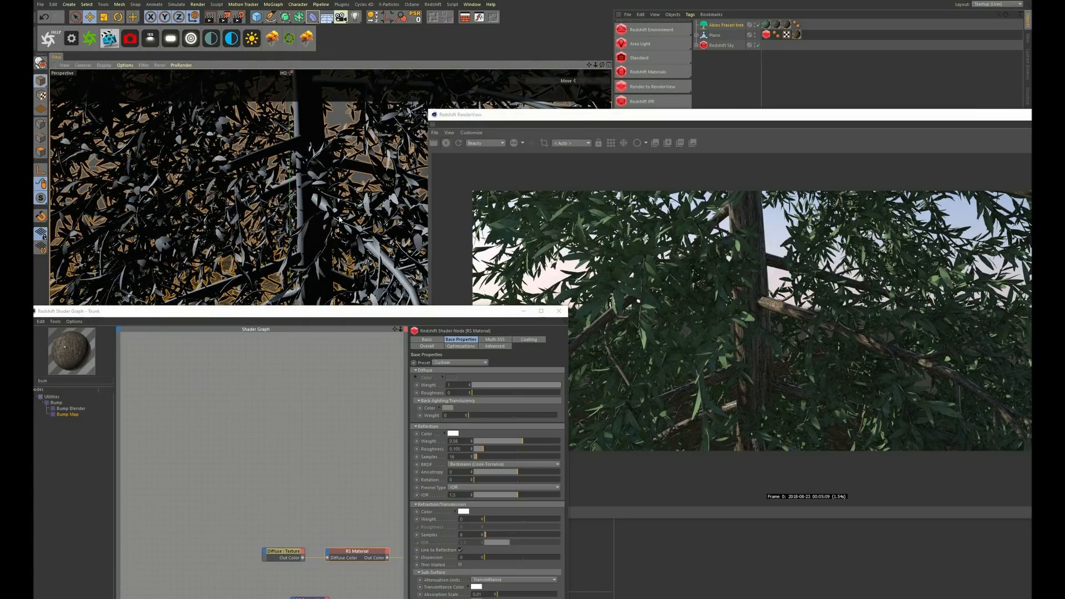
mouse_move(312, 165)
left_mouse_down("alt")
mouse_move(319, 180)
mouse_move(316, 154)
left_mouse_up("alt")
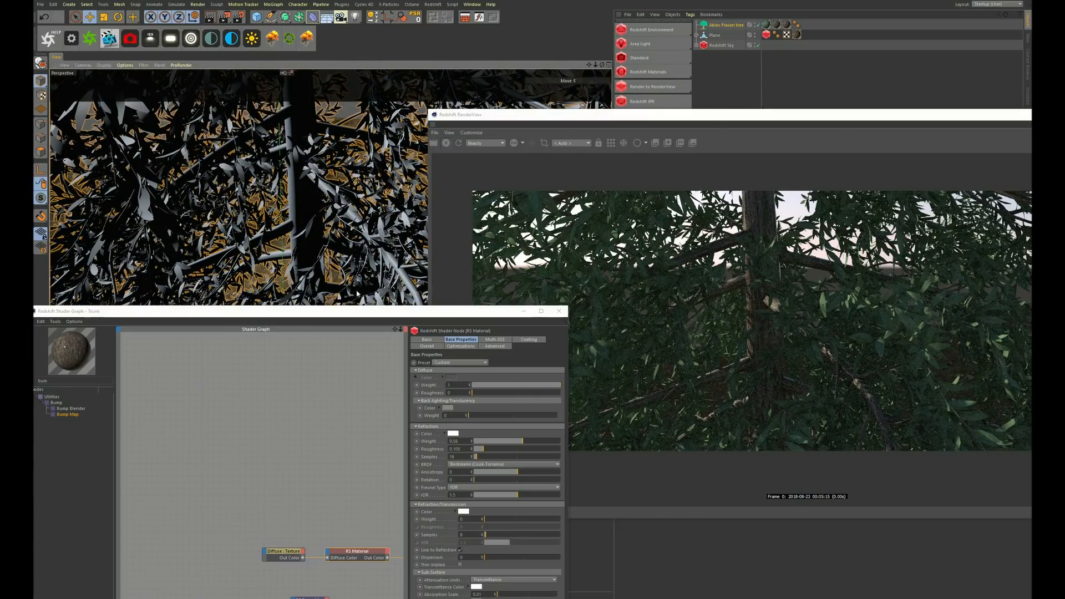
Step: Move the diffuse texture node away from the RS Material and connect the Bump Map node to its Bump Input
left_click(358, 312)
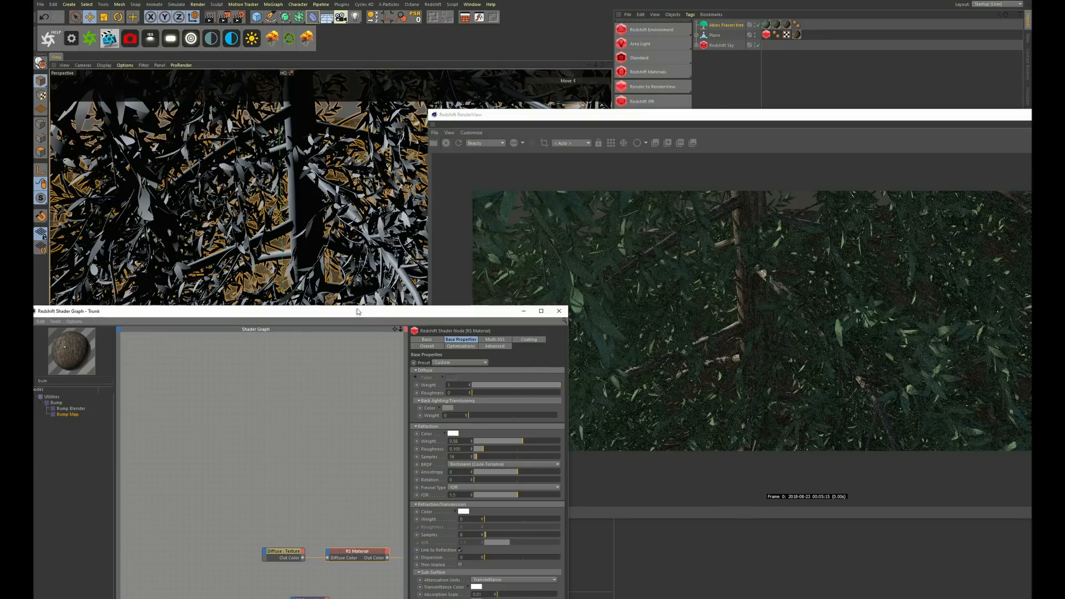
left_click_drag(358, 312, 362, 53)
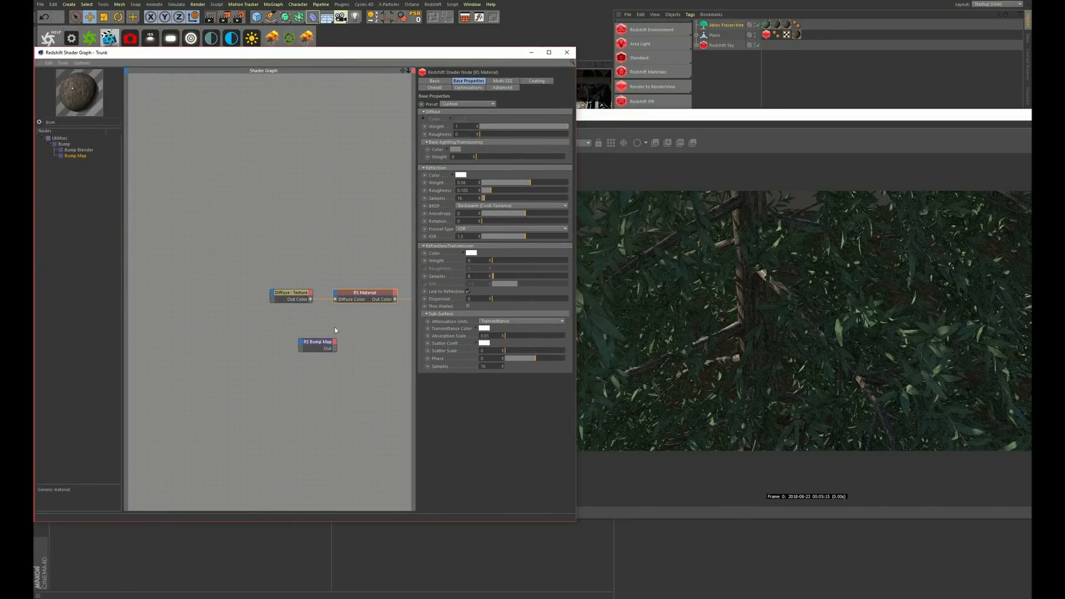
left_click_drag(330, 298, 225, 265)
mouse_move(427, 351)
left_click(466, 374)
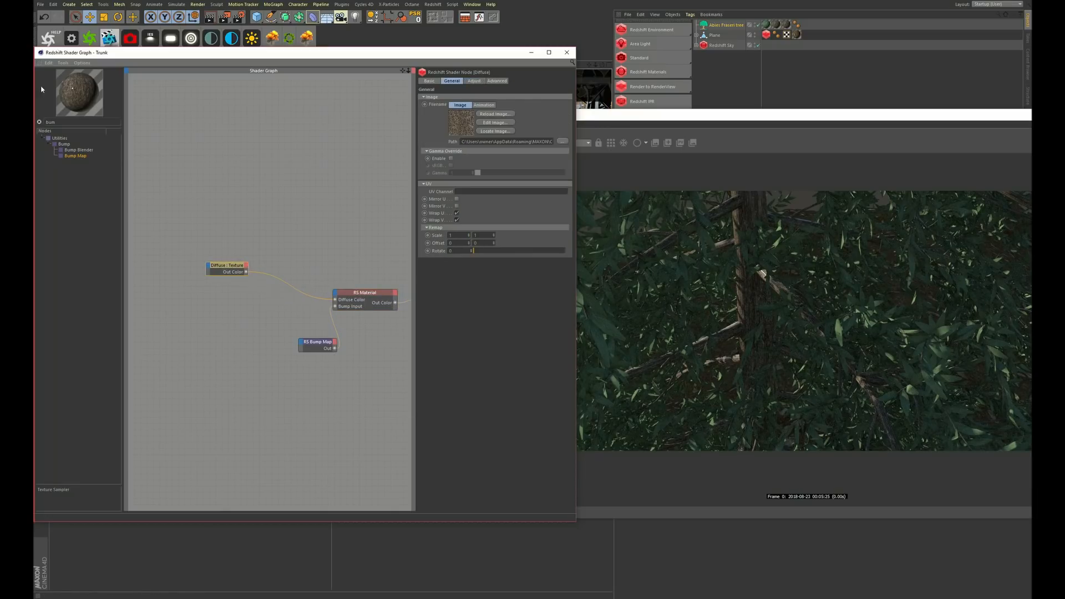
Step: Add a Color Correct node to the Trunk shader graph and link it between the diffuse texture and the Bump Map's Input
left_click(62, 122)
type("co")
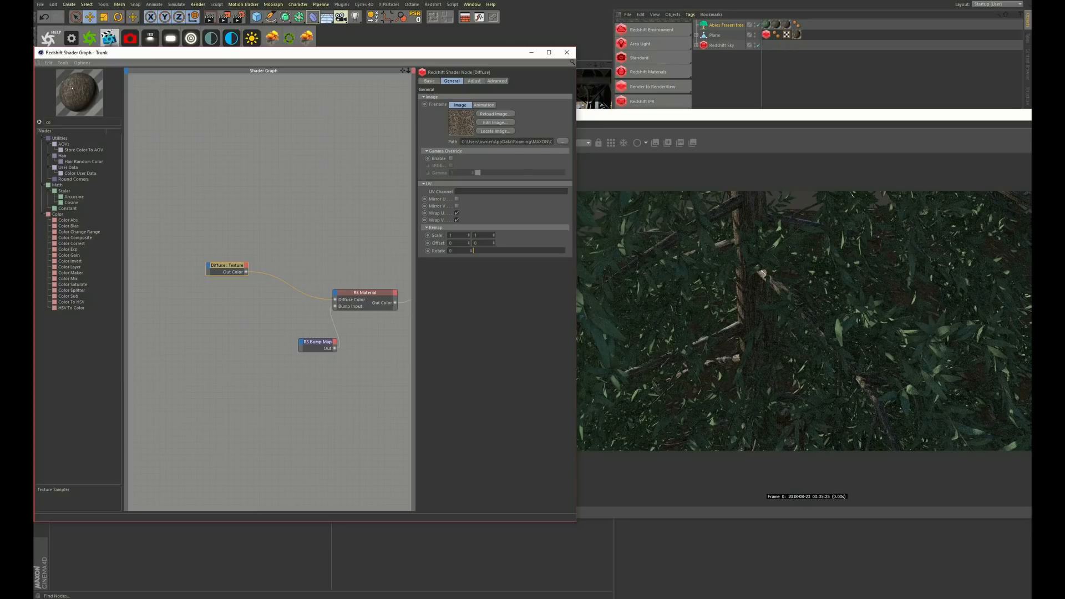
type("lor")
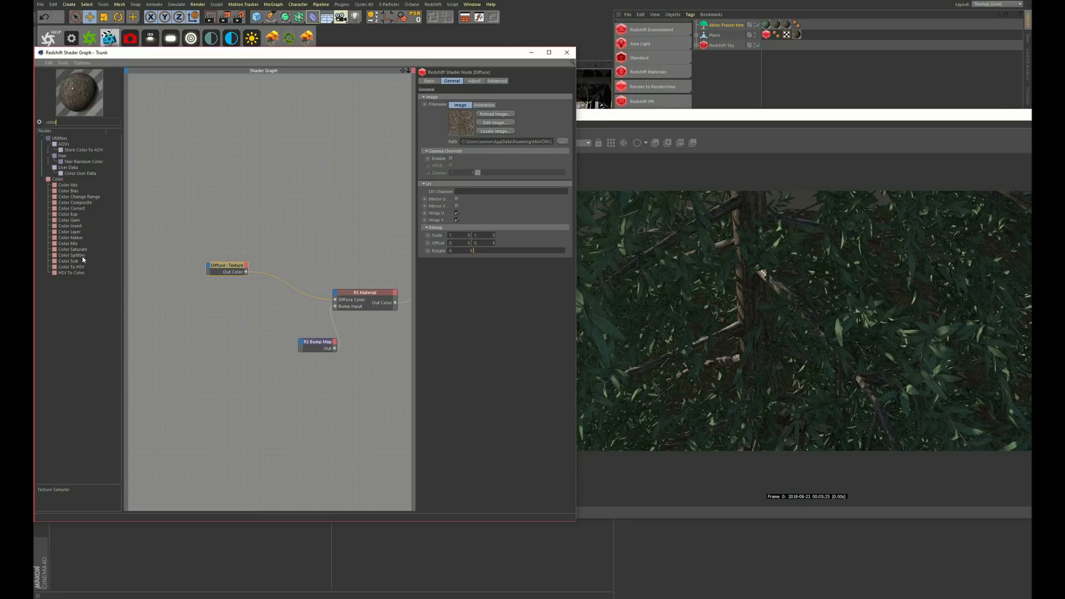
left_click_drag(72, 209, 300, 344)
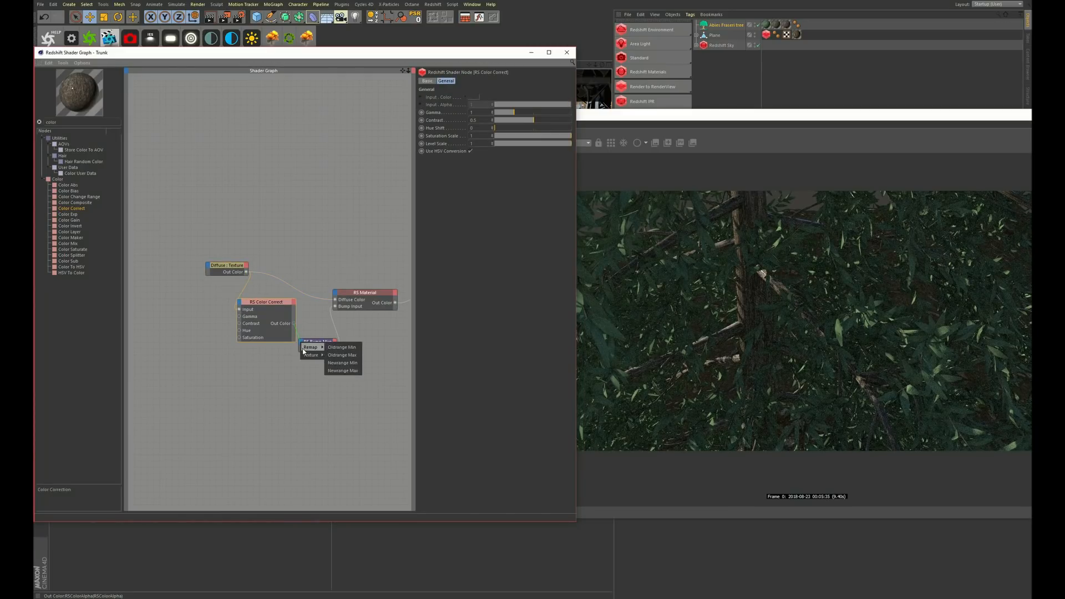
left_click(332, 355)
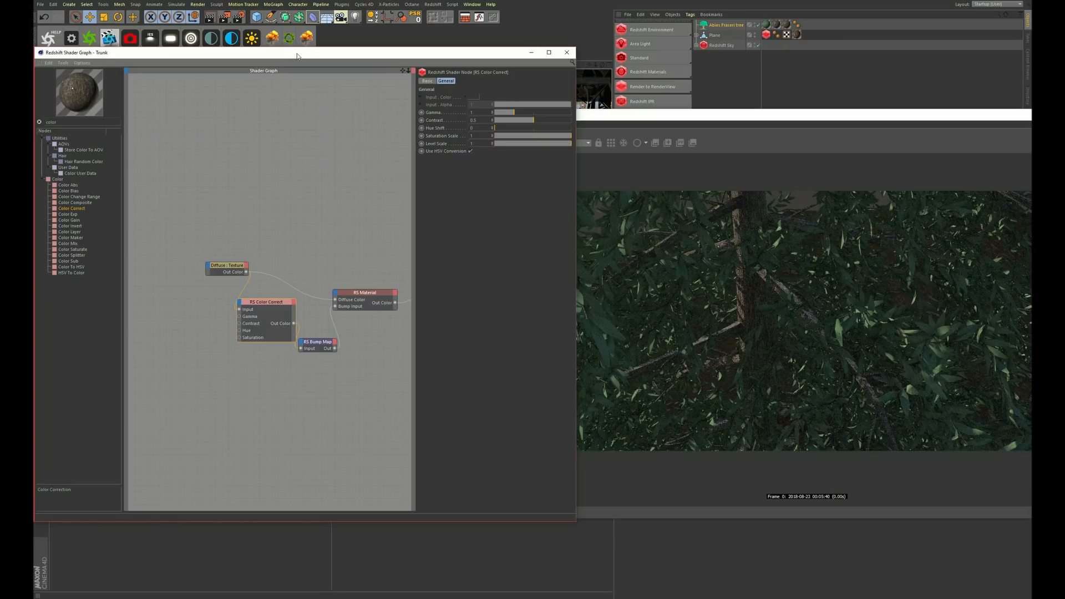
Step: Rearrange the graph by moving the diffuse texture node away from Color Correct and the RS Material node above the Bump Map
left_click_drag(230, 265, 211, 264)
left_click(353, 295)
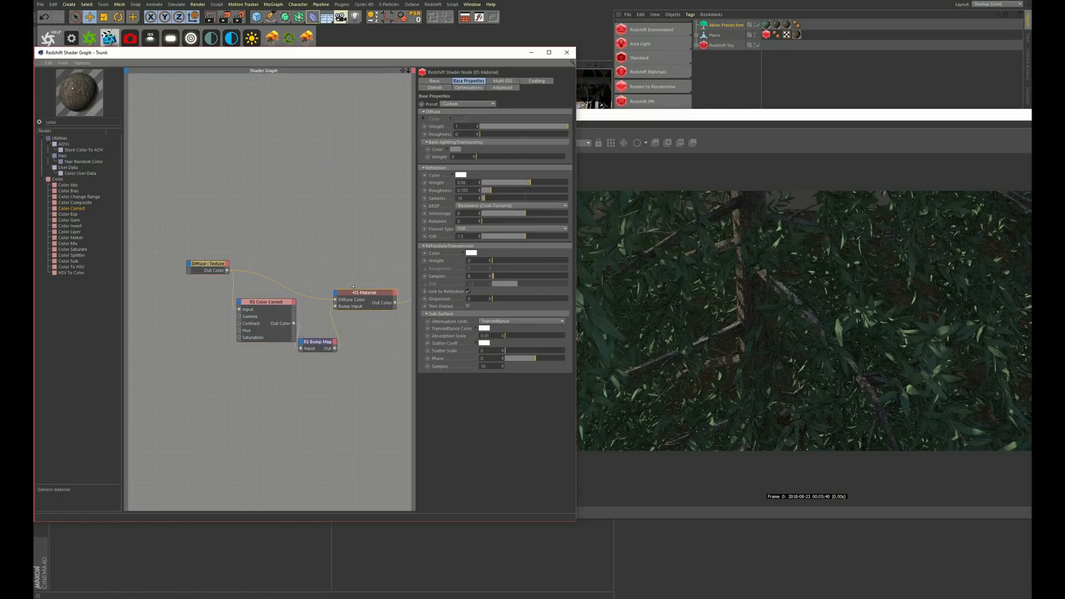
left_click_drag(353, 295, 343, 255)
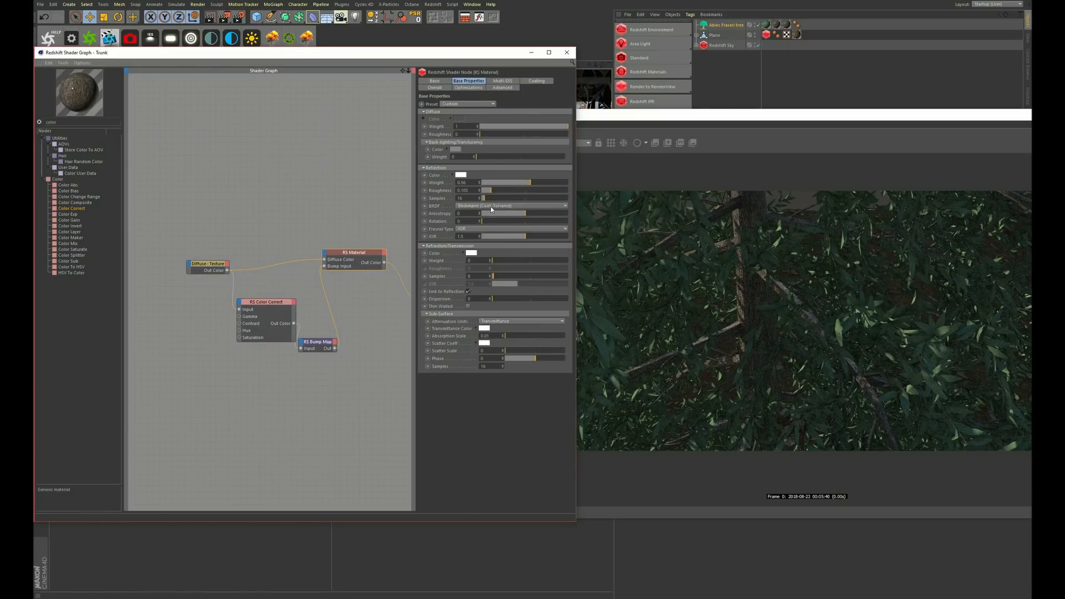
Step: Set the Trunk RS Material's reflection Roughness to about 0.43 and Weight to about 0.29
left_click(510, 192)
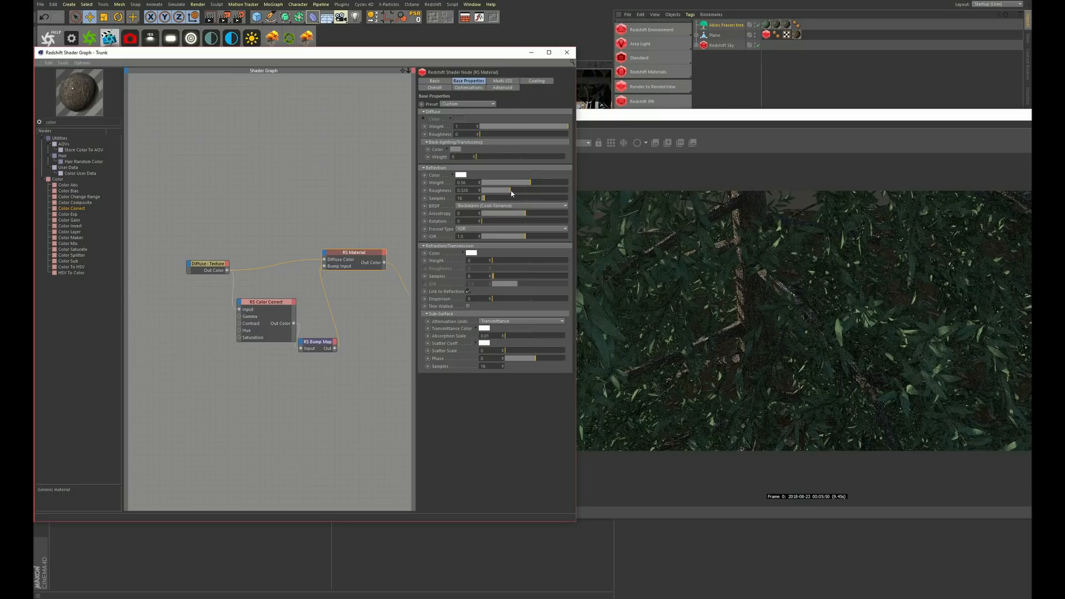
left_click(519, 191)
left_click_drag(380, 55, 279, 134)
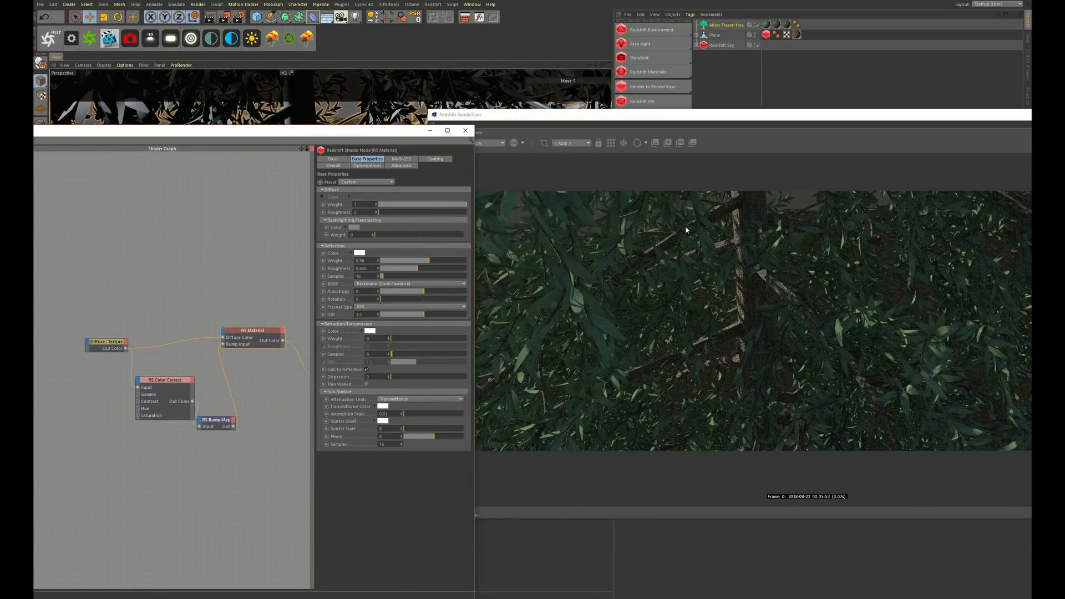
left_click(405, 261)
left_click_drag(322, 130, 397, 280)
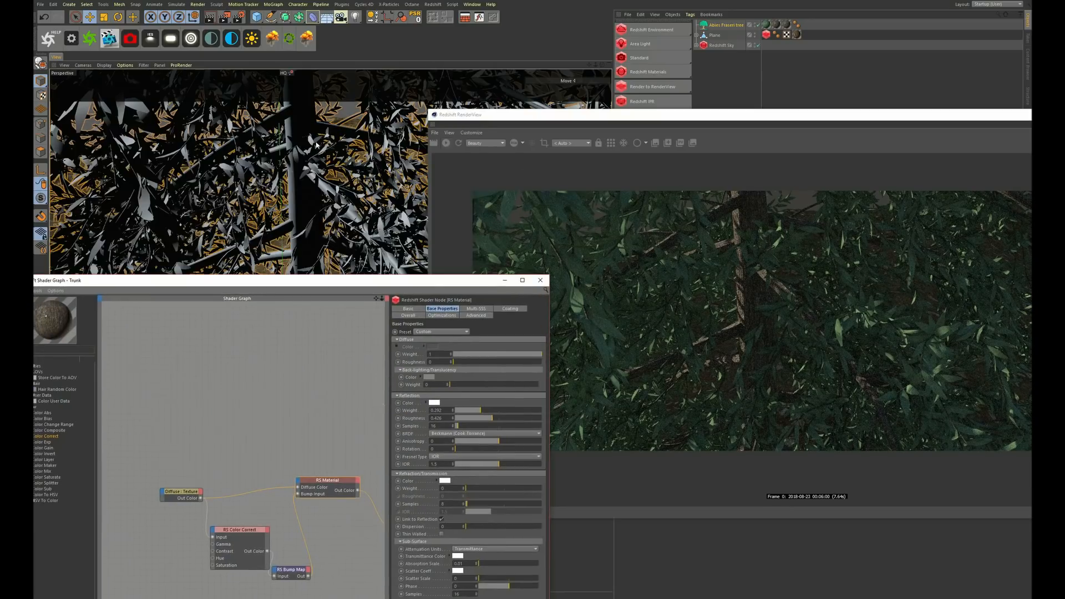
Step: Close the Trunk shader graph and examine the tree from farther away against the terrain and sky
right_click_drag(315, 142, 306, 188, "alt")
right_click(311, 151)
left_click(305, 151)
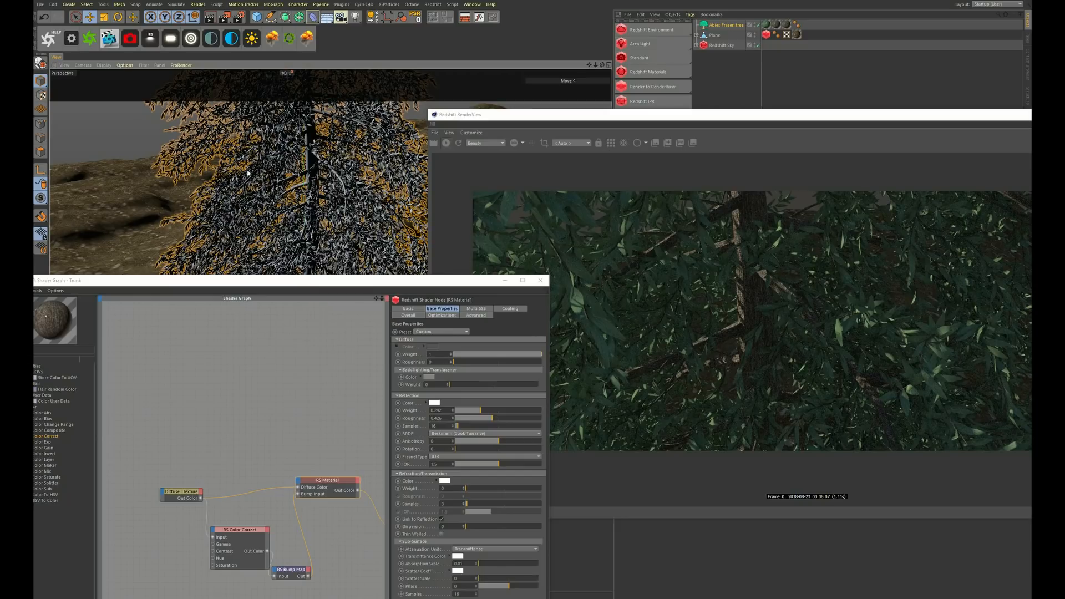
right_click_drag(305, 151, 328, 184, "alt")
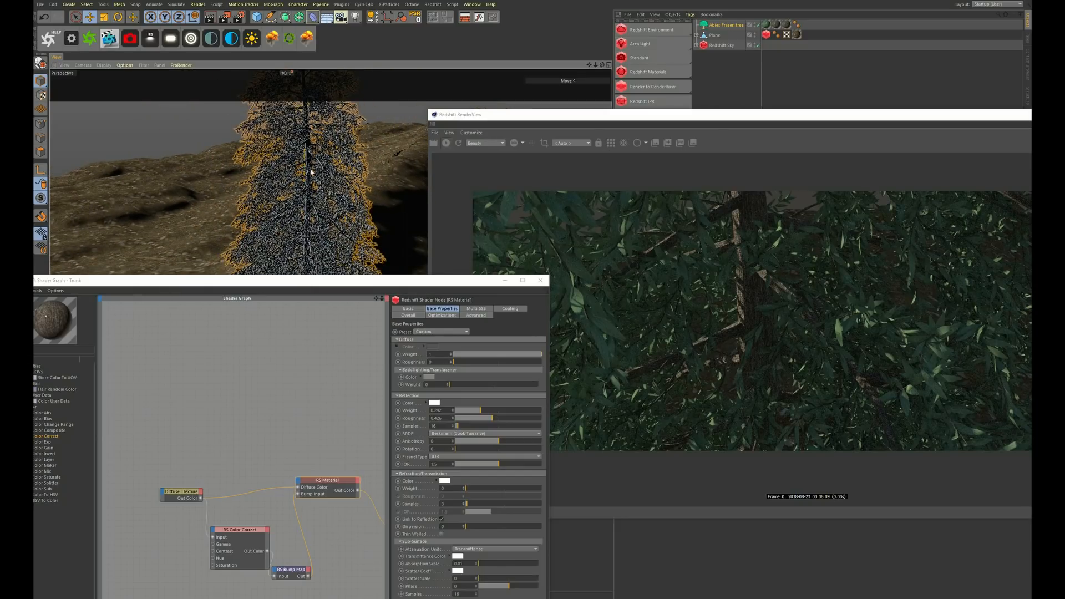
left_click(541, 280)
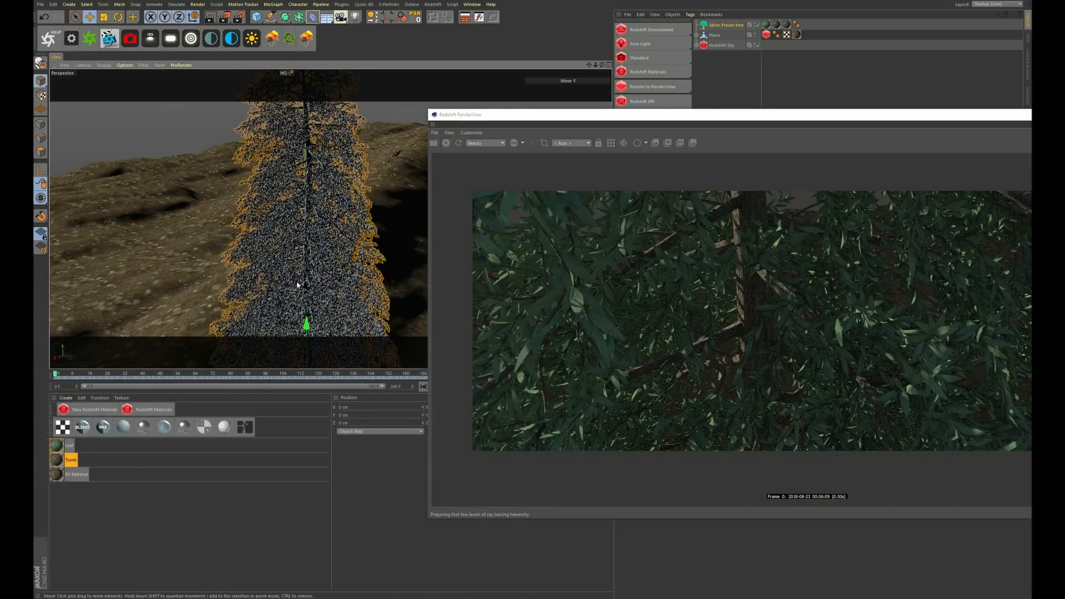
left_click_drag(282, 203, 302, 191, "alt")
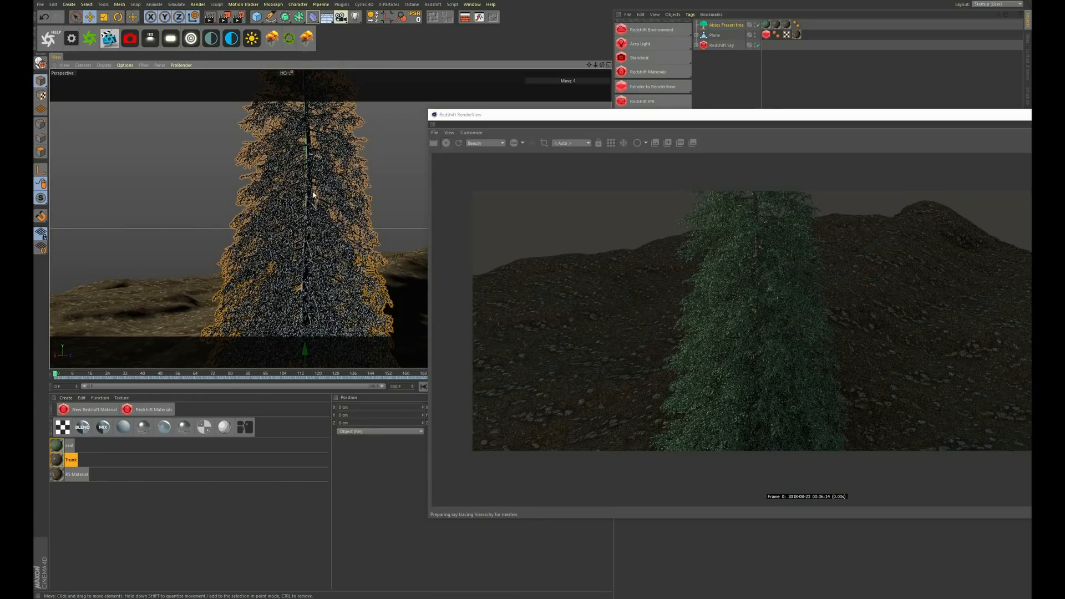
left_click_drag(199, 249, 213, 346, "alt")
Step: Open the Leaf material's RS Material properties and set reflection Weight to about 0.283 and Roughness to about 0.397
double_click(70, 446)
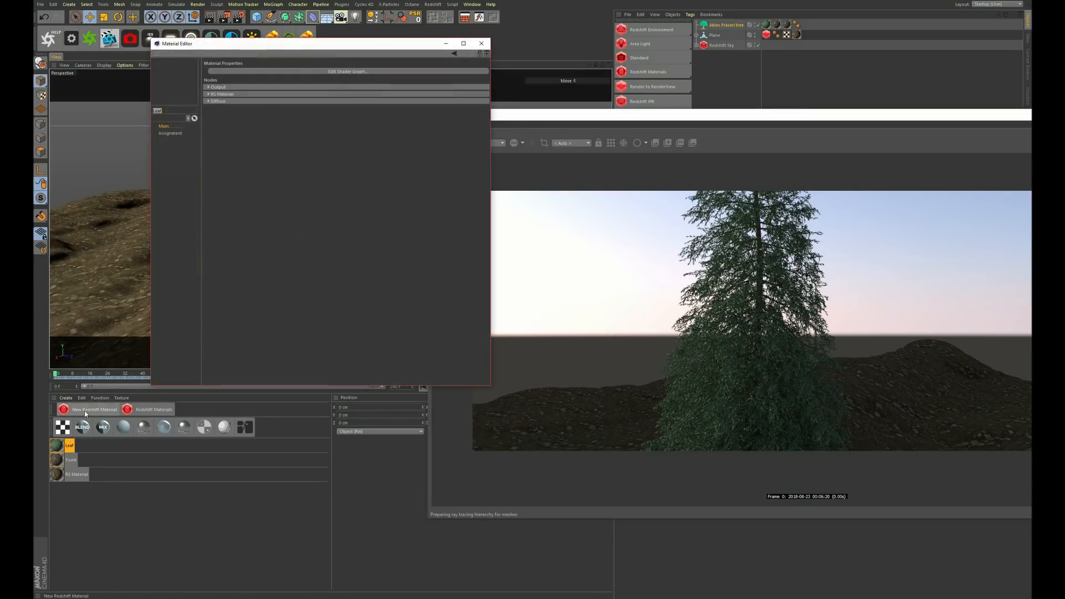
left_click(209, 94)
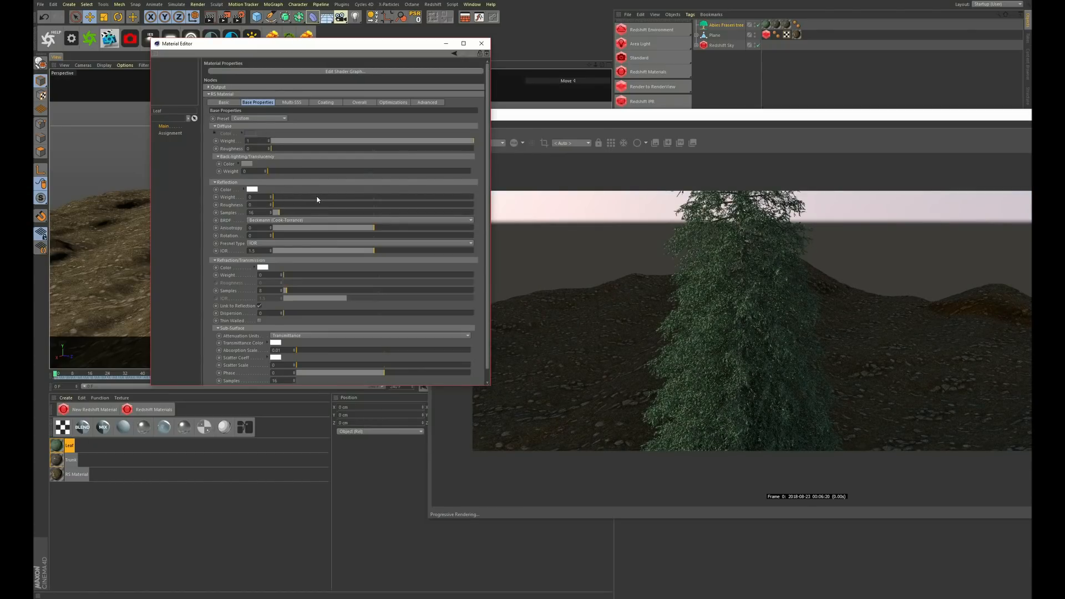
left_click(330, 197)
left_click_drag(325, 205, 348, 204)
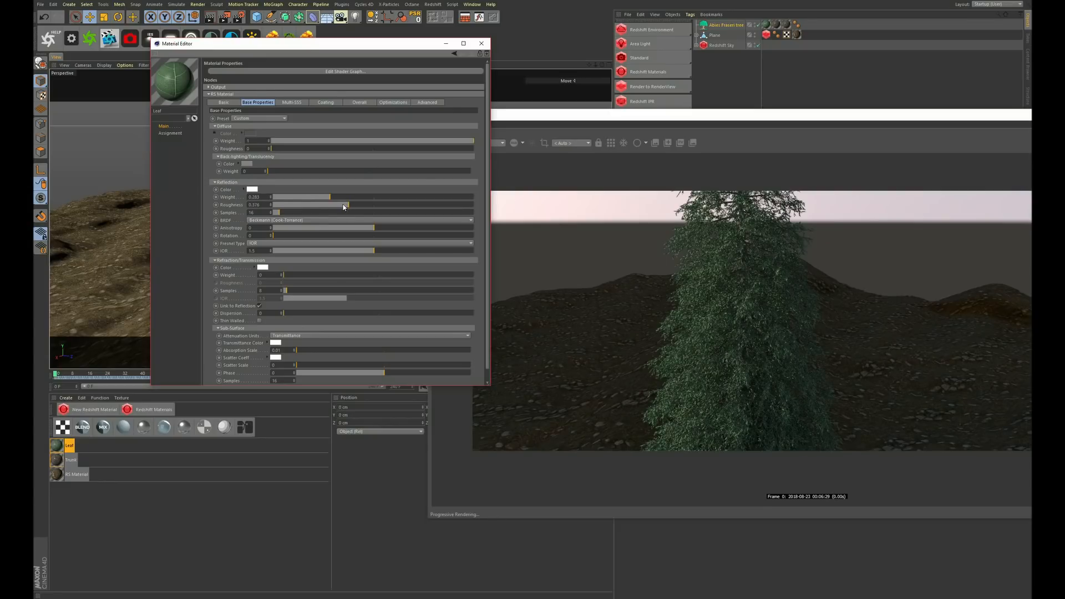
left_click_drag(358, 206, 353, 205)
Step: Give the Leaf material a muted green Back-lighting/Translucency color with a Weight of about 0.22
left_click(242, 163)
left_click(244, 164)
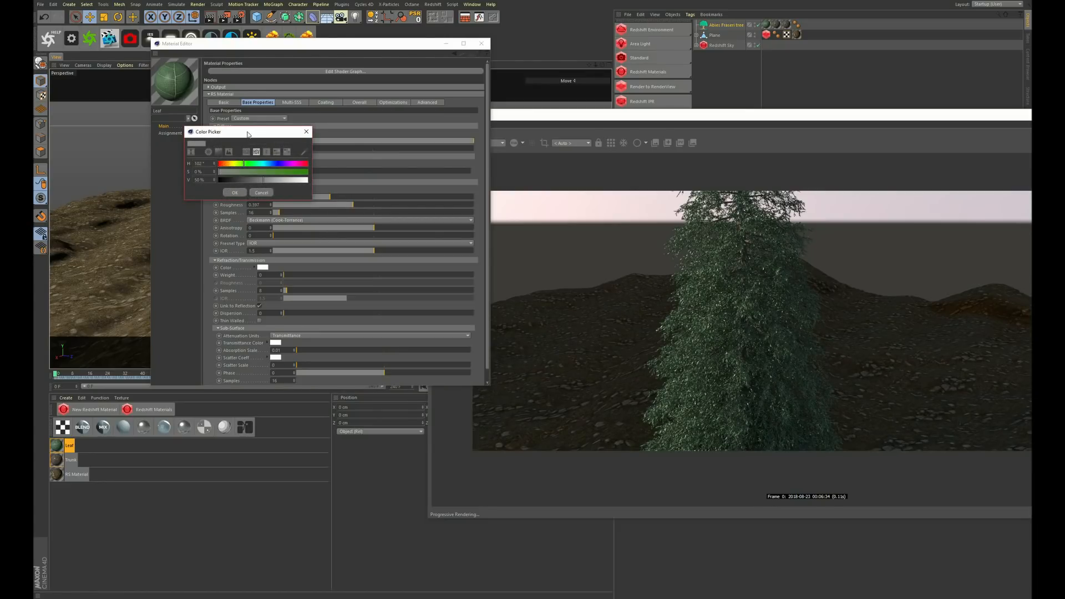
left_click_drag(247, 133, 381, 94)
left_click(377, 133)
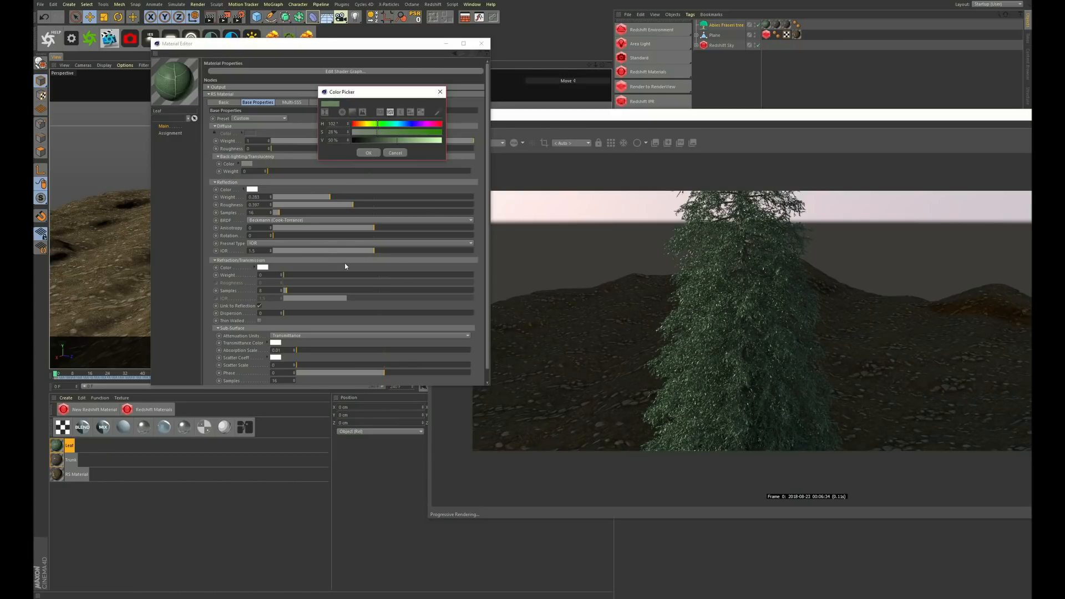
left_click(368, 154)
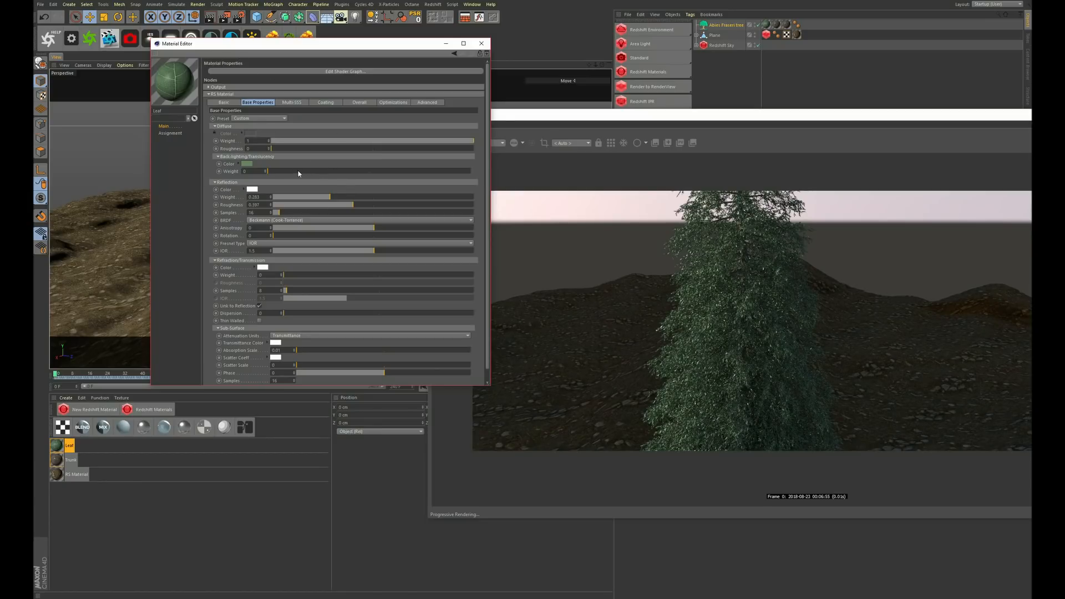
left_click_drag(268, 172, 311, 173)
left_click(325, 172)
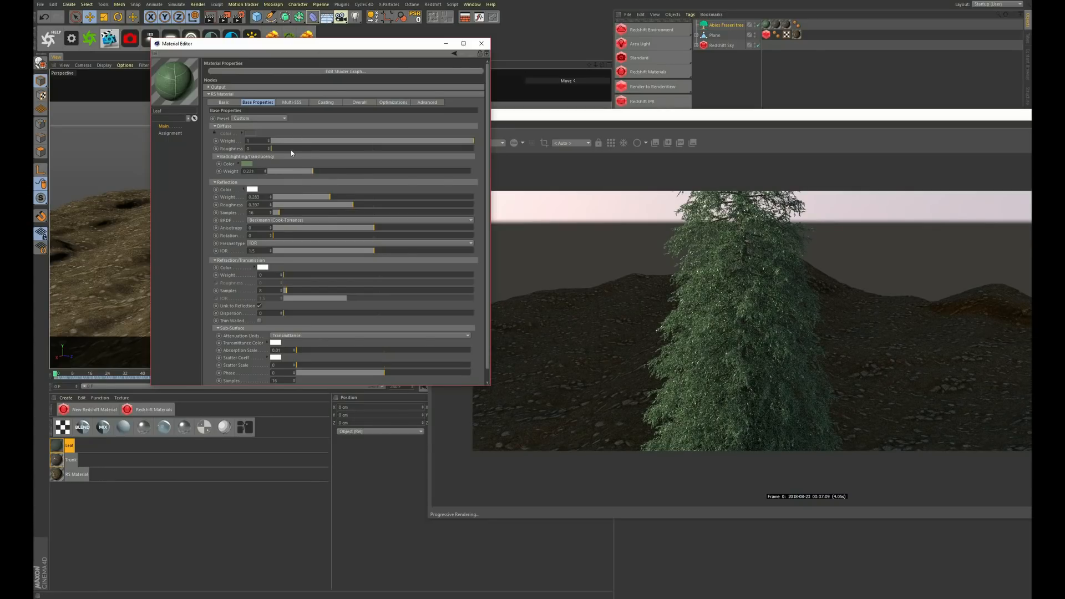
Step: Close the Leaf material settings and examine the whole tree in the live render
left_click_drag(301, 44, 304, 274)
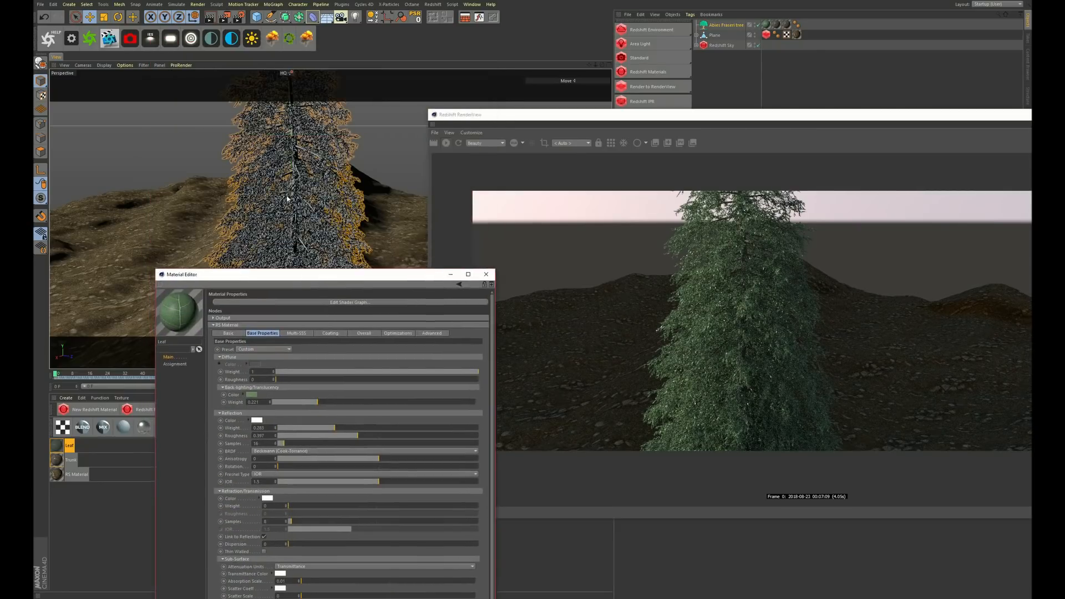
left_click_drag(275, 178, 312, 215, "alt")
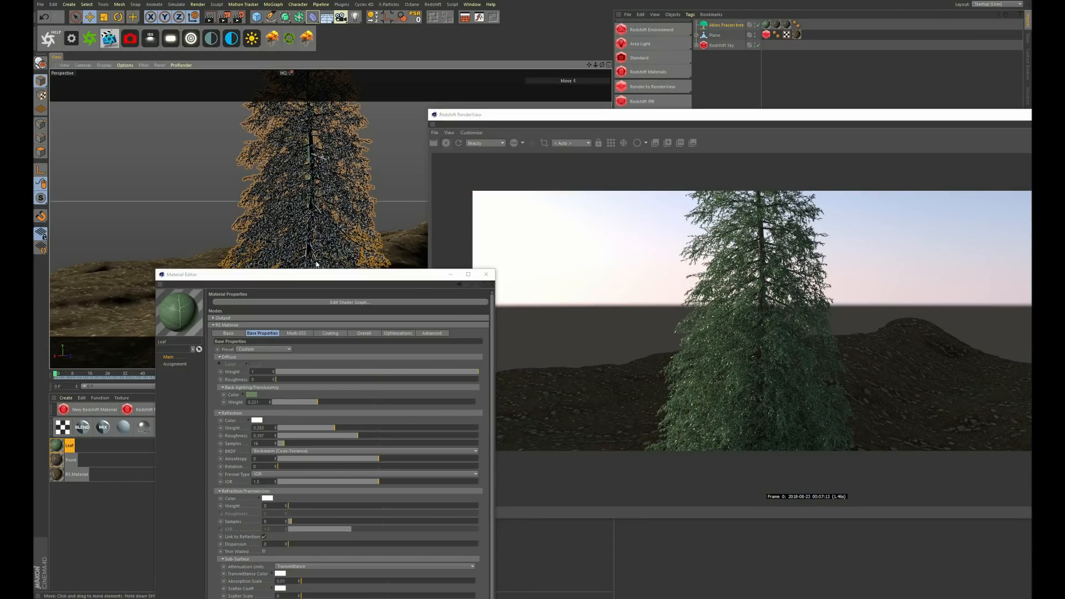
left_click(485, 275)
scroll(292, 266, "down", 5)
scroll(292, 266, "down", 2)
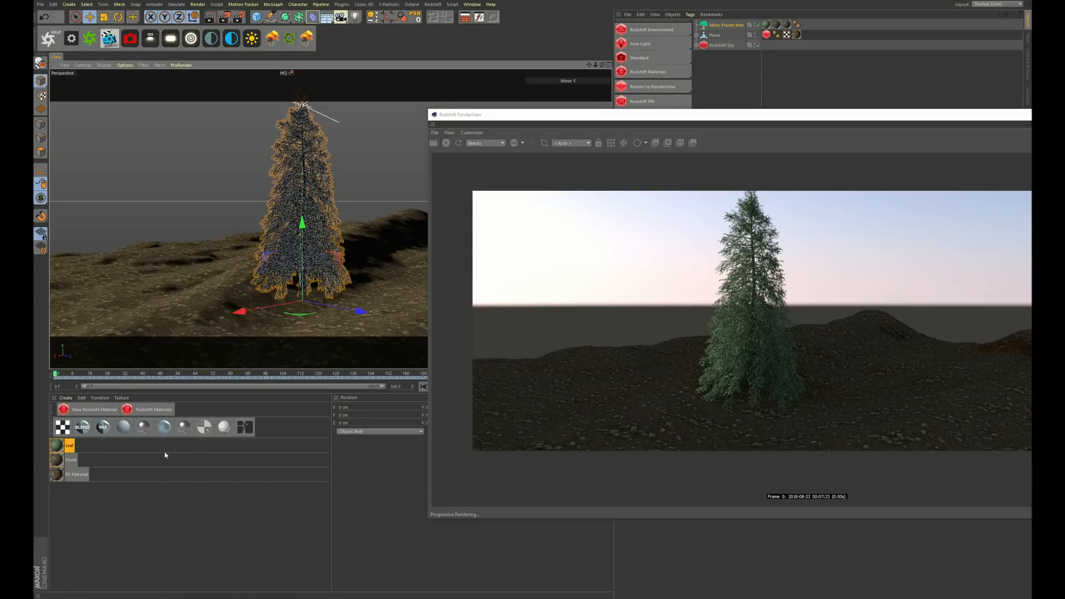
Step: Reopen the Leaf material, lower its reflection Weight slightly and raise its reflection Roughness
double_click(56, 445)
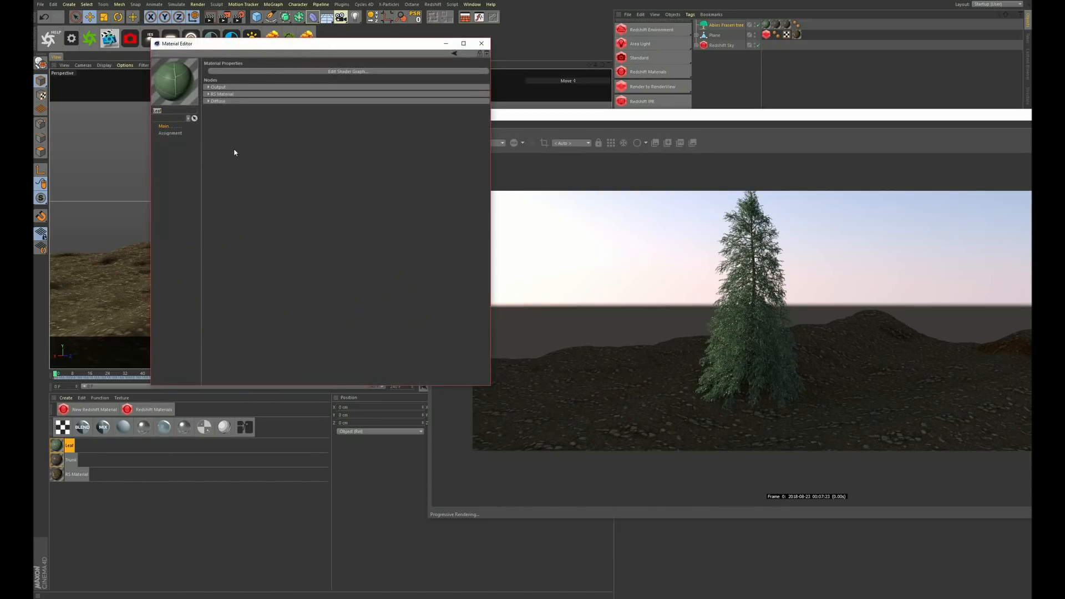
left_click(209, 95)
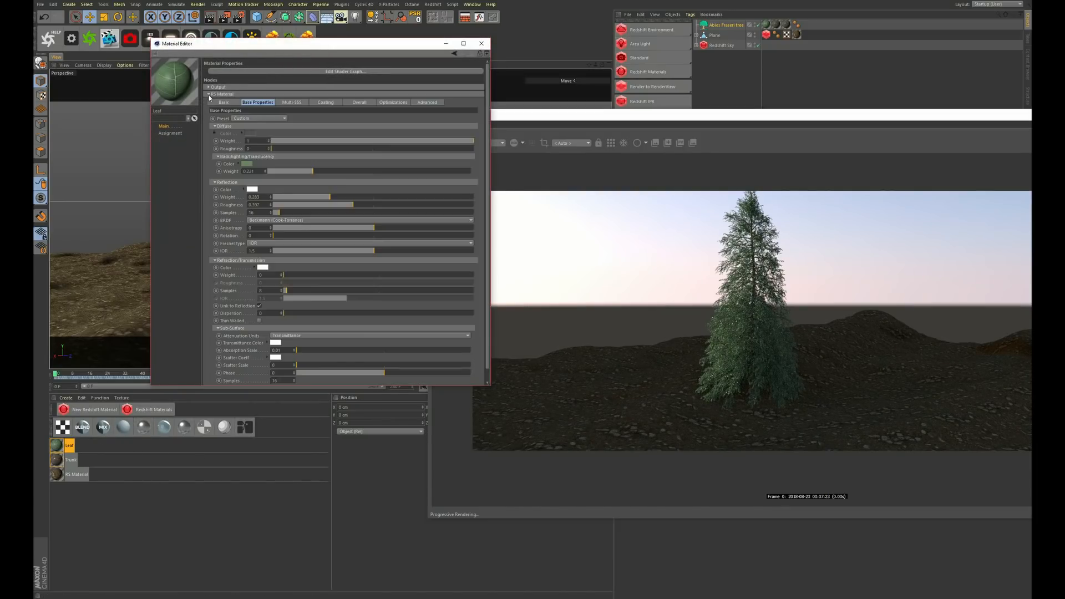
left_click(308, 197)
left_click(363, 206)
left_click(481, 44)
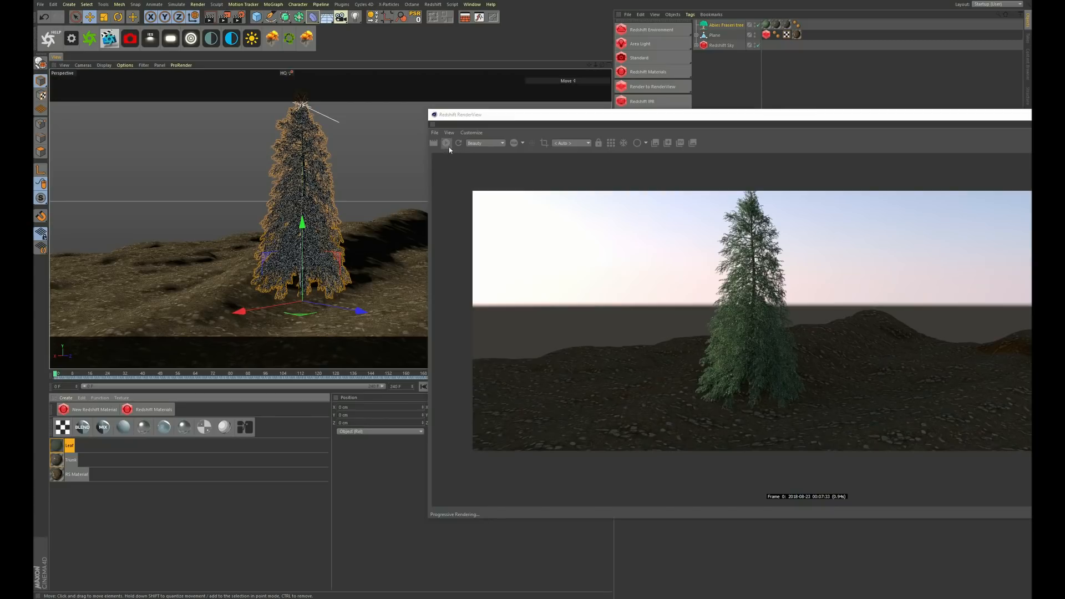
Step: Stop the live render and move the render window aside to clear the viewport and object settings
left_click(447, 146)
left_click_drag(477, 117, 394, 412)
scroll(346, 162, "down", 5)
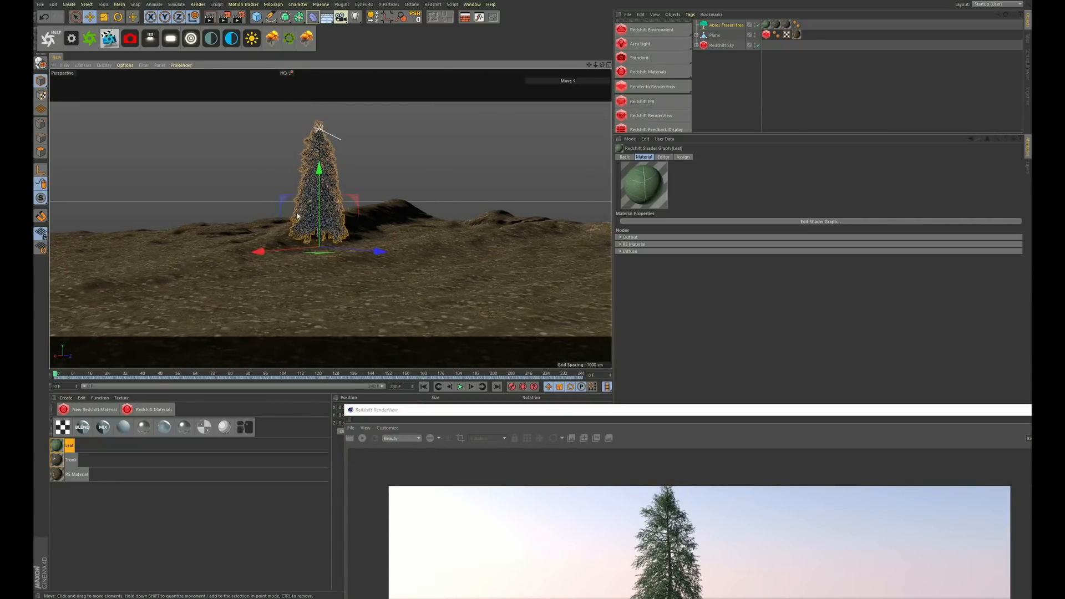
middle_click_drag(346, 161, 383, 156, "alt")
Step: Add a Forester MultiCloner object and make the Abies Fraseri tree its child
left_click(721, 25)
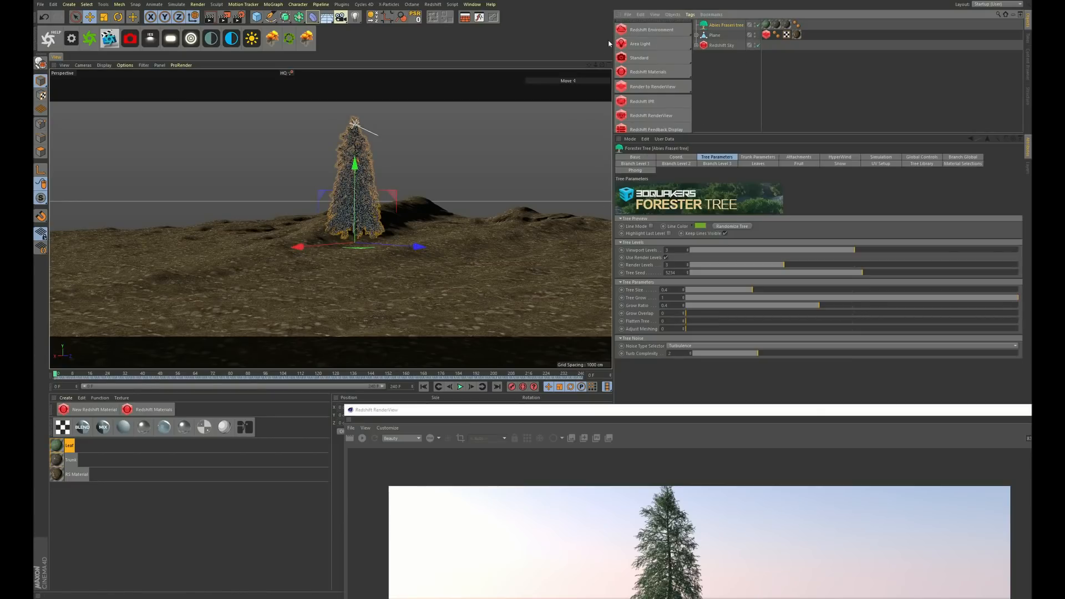
left_click(340, 5)
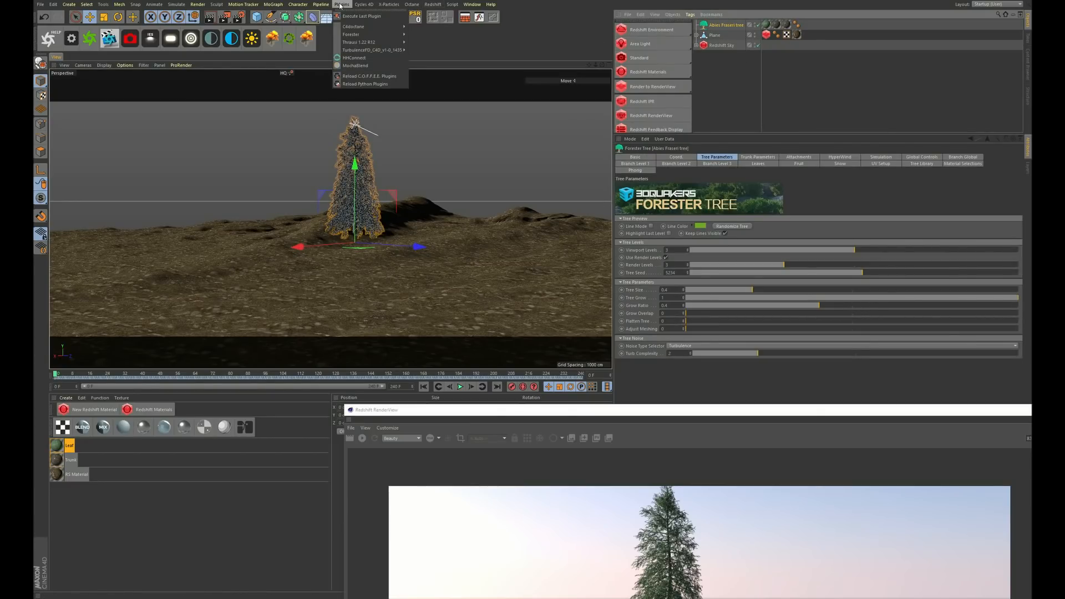
mouse_move(349, 43)
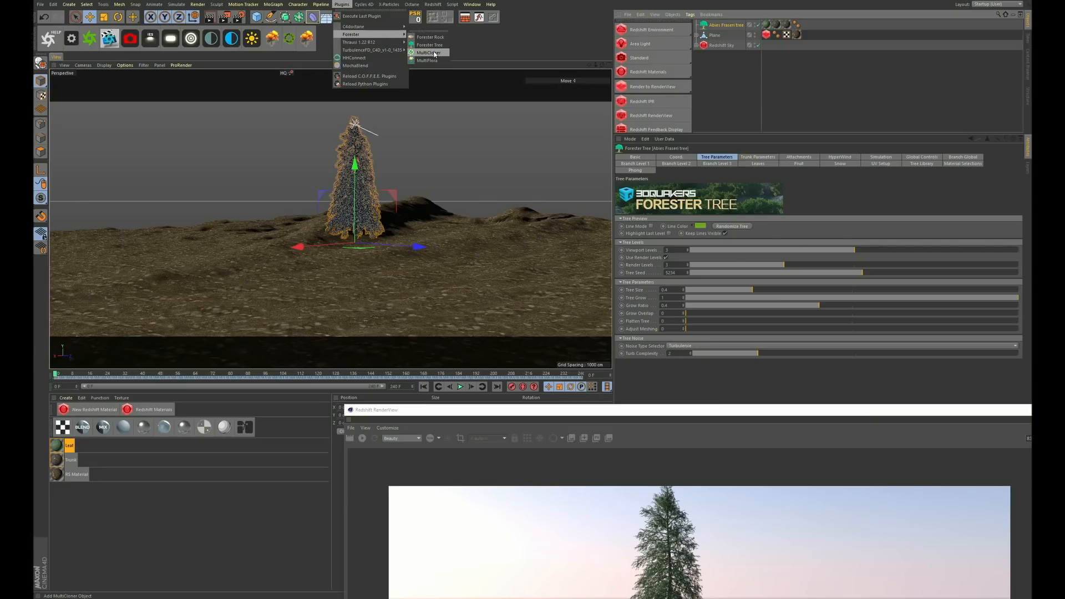
left_click(428, 53)
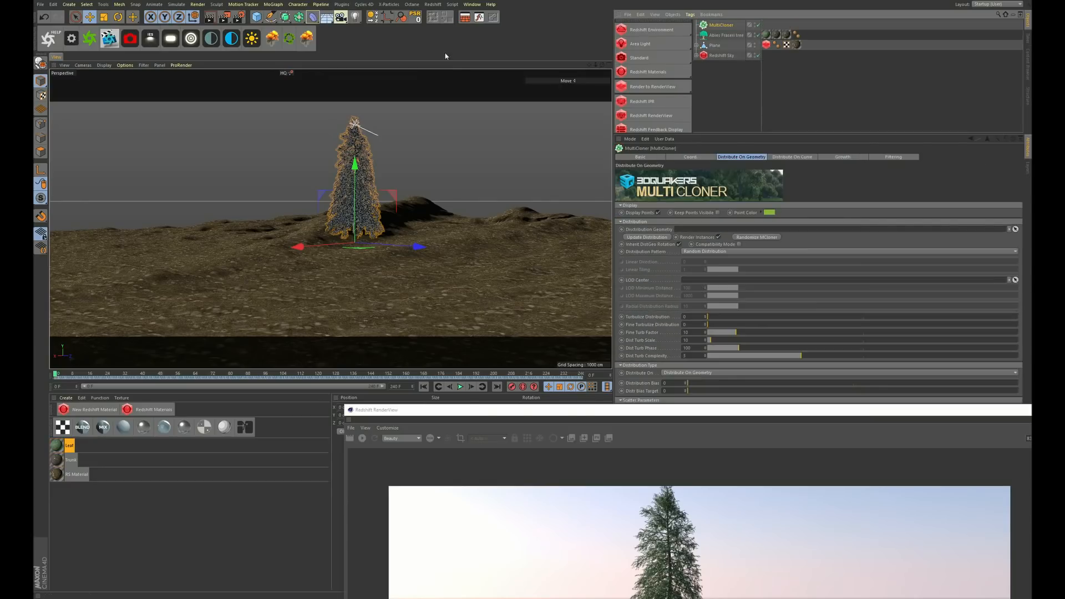
left_click_drag(709, 35, 707, 26)
left_click(715, 26)
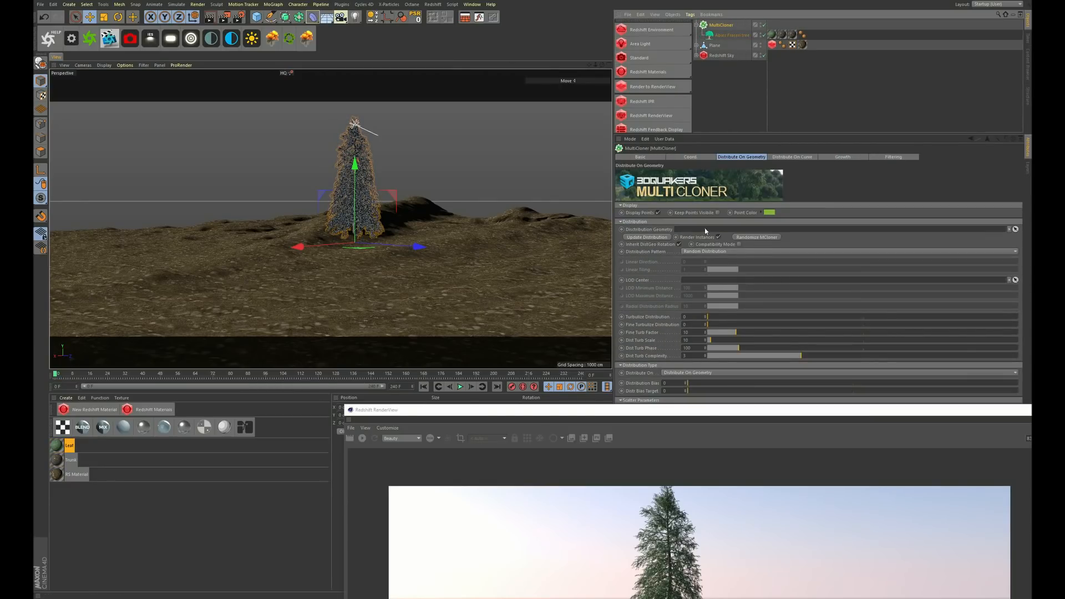
Step: Assign the Plane as the MultiCloner's Distribution Geometry to scatter the trees across the terrain
left_click_drag(681, 412, 397, 511)
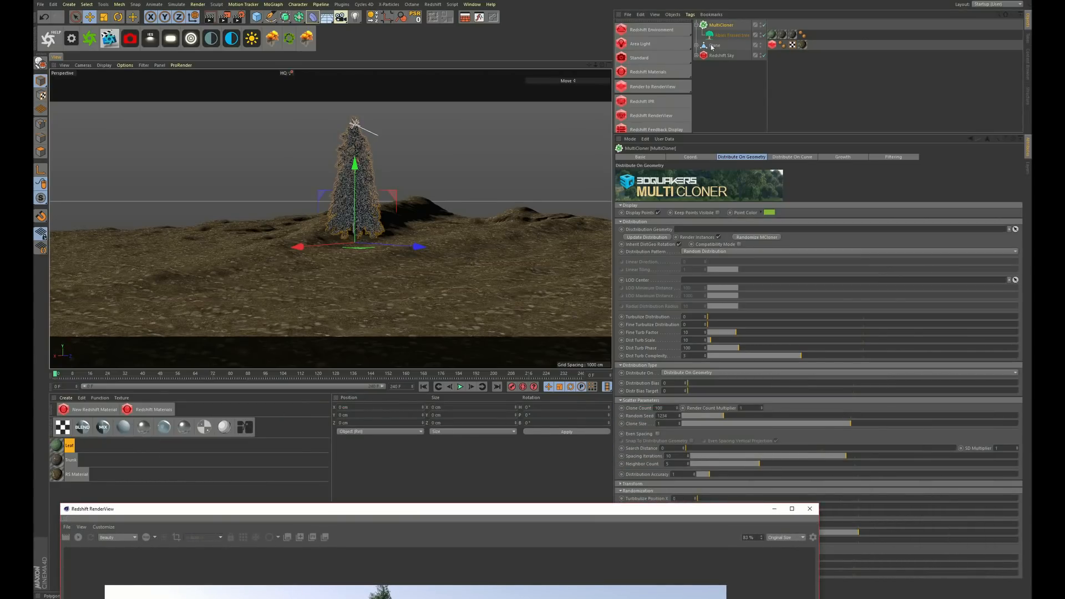
left_click_drag(713, 45, 683, 231)
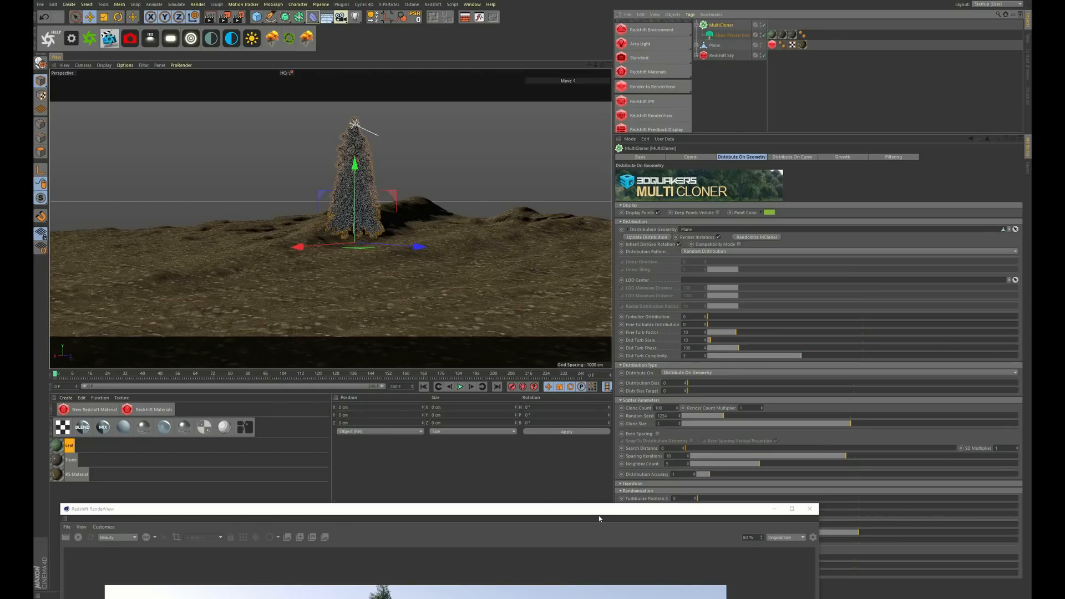
left_click(720, 93)
mouse_move(414, 148)
right_mouse_down("alt")
mouse_move(410, 163)
mouse_move(421, 140)
right_mouse_up("alt")
left_click(707, 25)
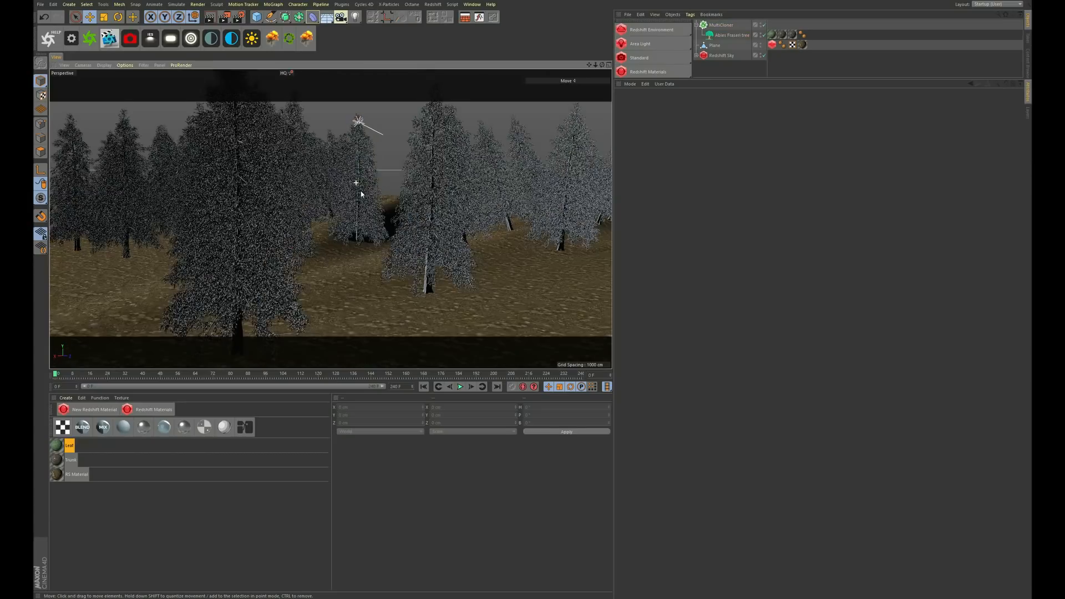
Step: Add a Displacer deformer and make it a child of the terrain Plane
mouse_move(358, 181)
left_mouse_down("alt")
mouse_move(407, 186)
mouse_move(432, 166)
left_mouse_up("alt")
left_click(708, 46)
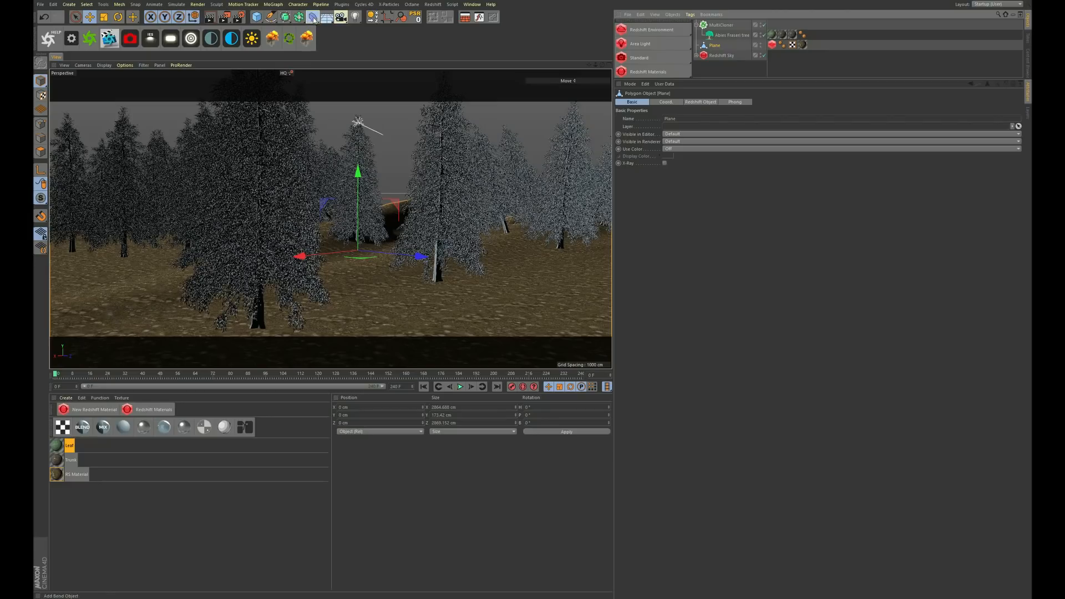
left_click_drag(314, 19, 351, 113)
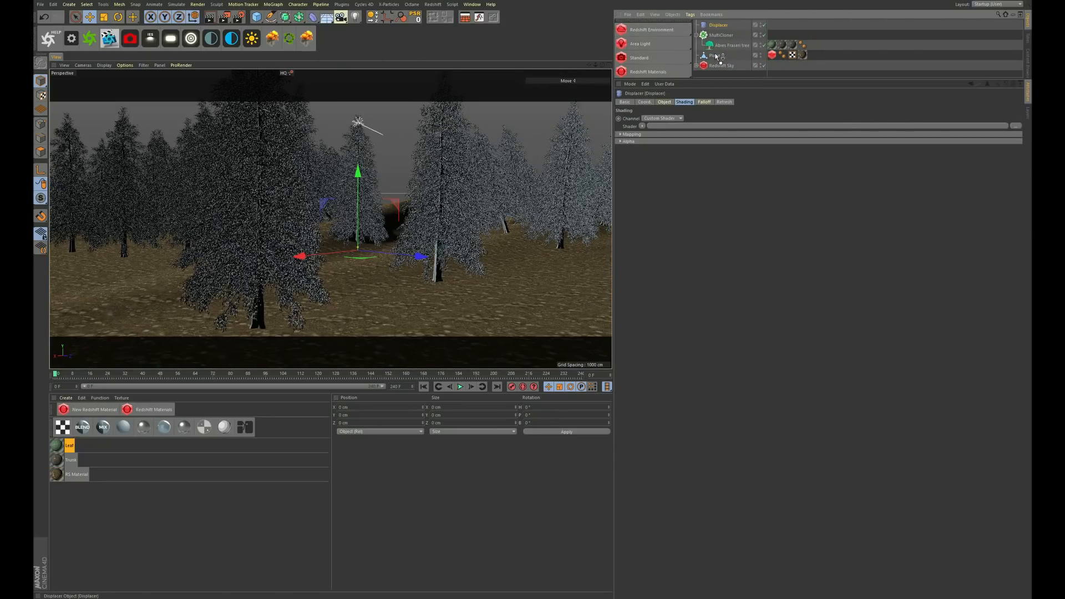
left_click_drag(717, 56, 715, 57)
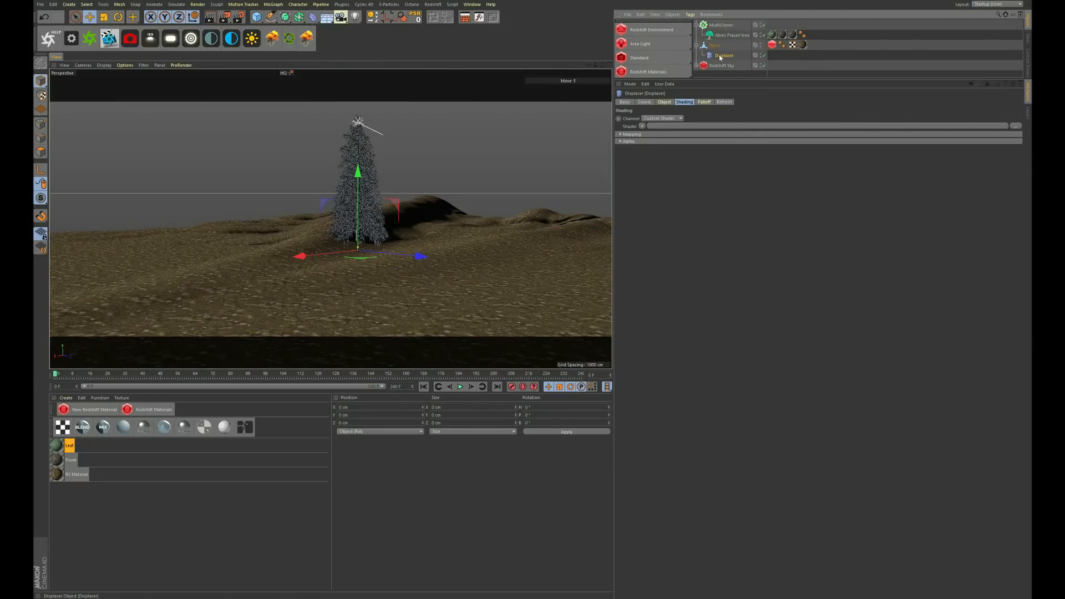
Step: Load a Noise shader into the Displacer, set its Global Scale to 1000% and raise the noise contrast
left_click(641, 126)
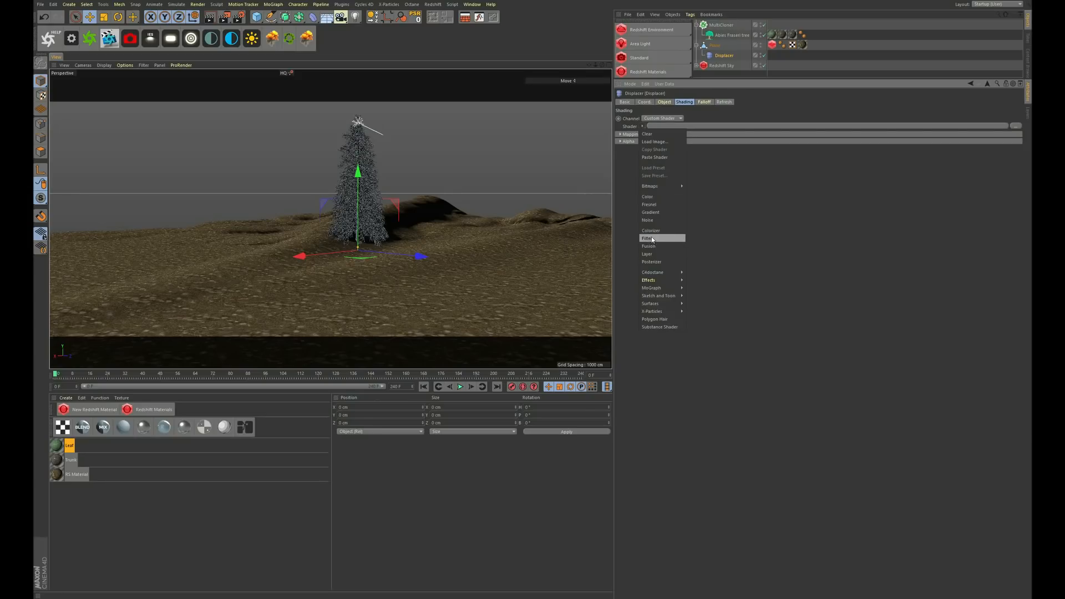
left_click(648, 219)
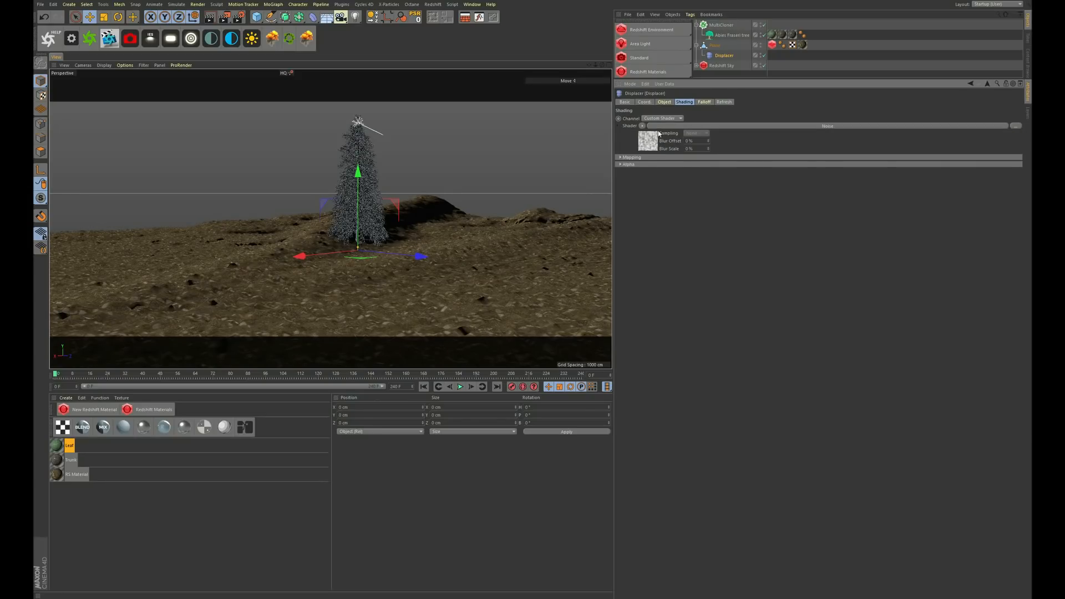
left_click(658, 134)
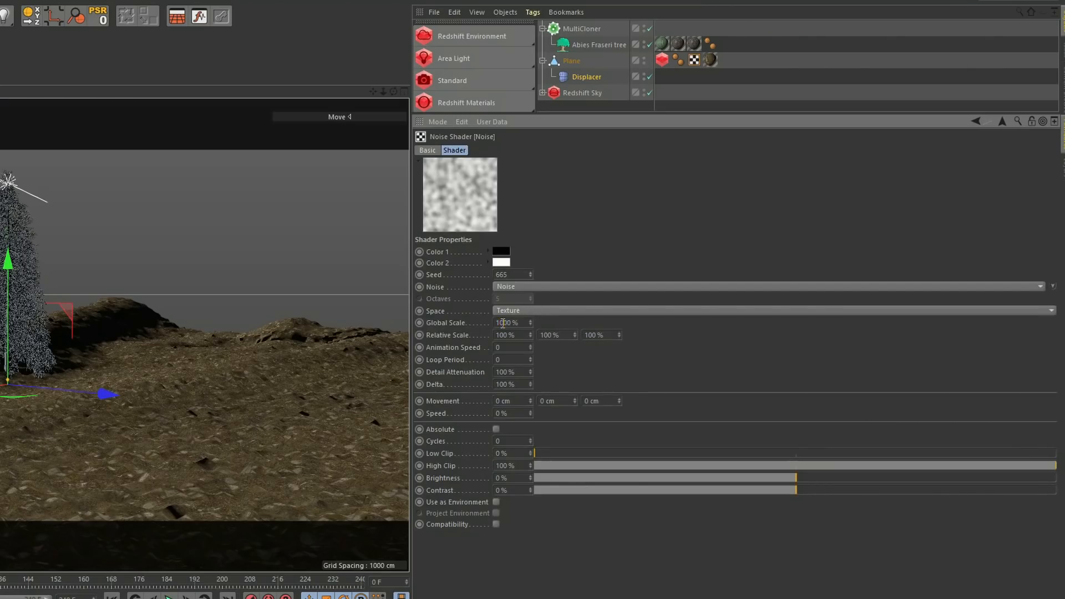
key("Return")
left_click(562, 70)
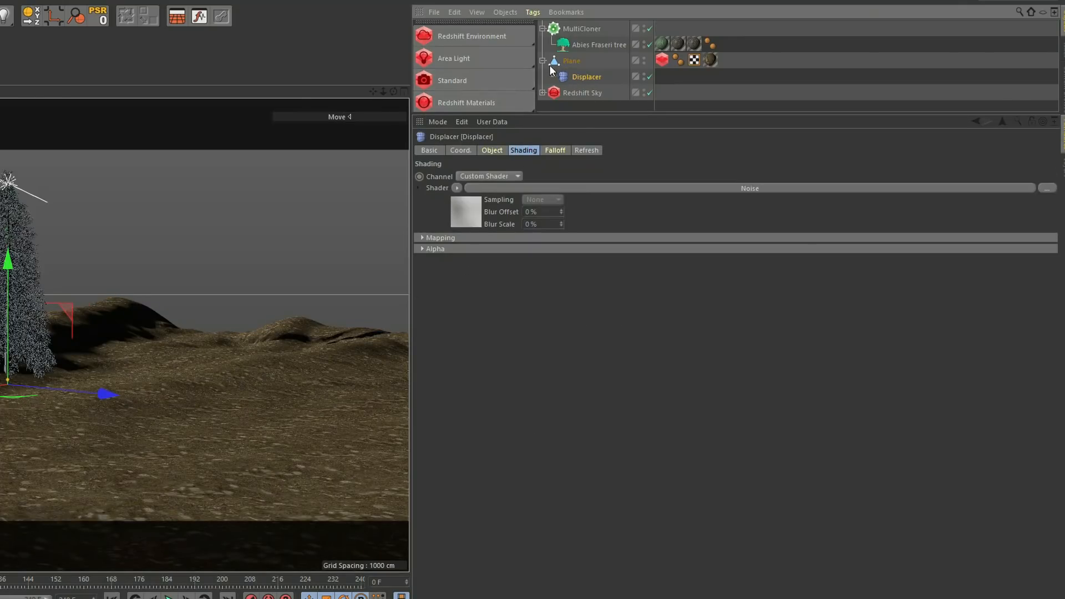
left_click(476, 211)
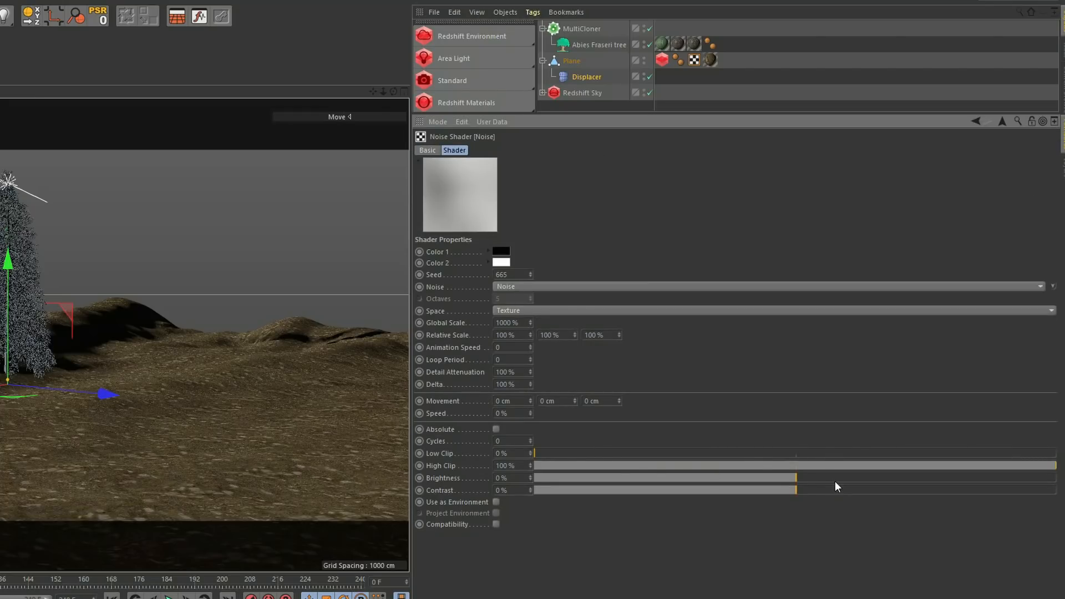
left_click_drag(835, 481, 897, 488)
Step: Bake the displaced Plane with Current State to Object and delete the original Plane with its Displacer
left_click(559, 62)
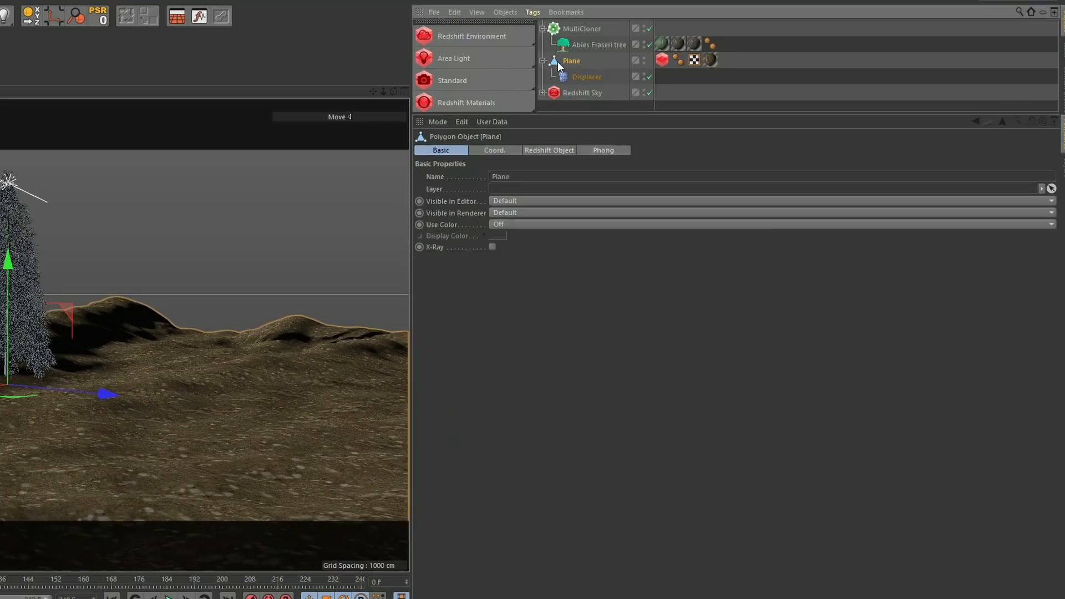
left_click(574, 77, "shift")
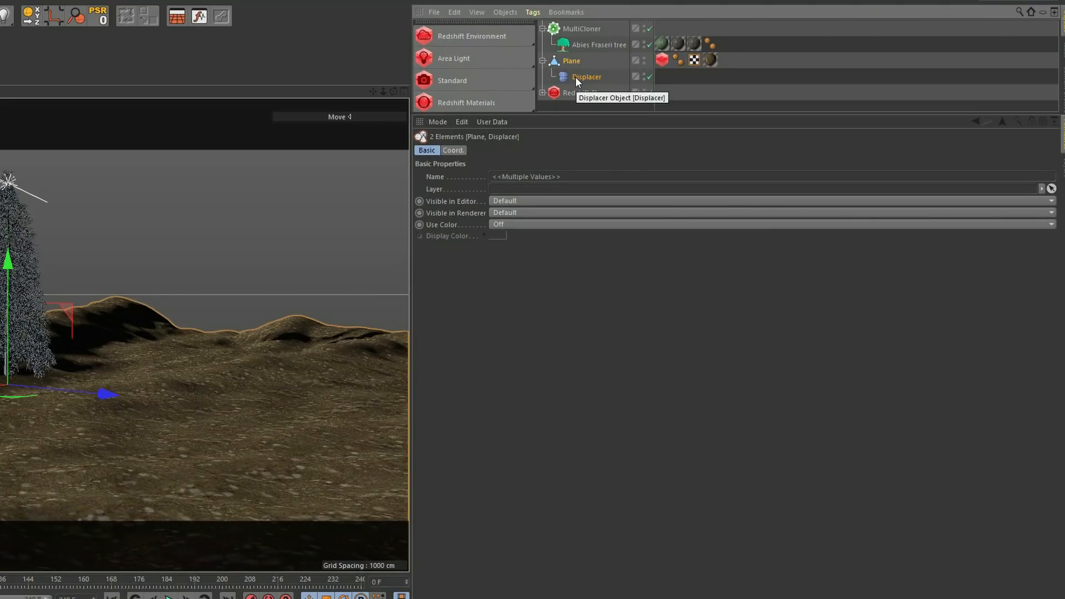
right_click(564, 61)
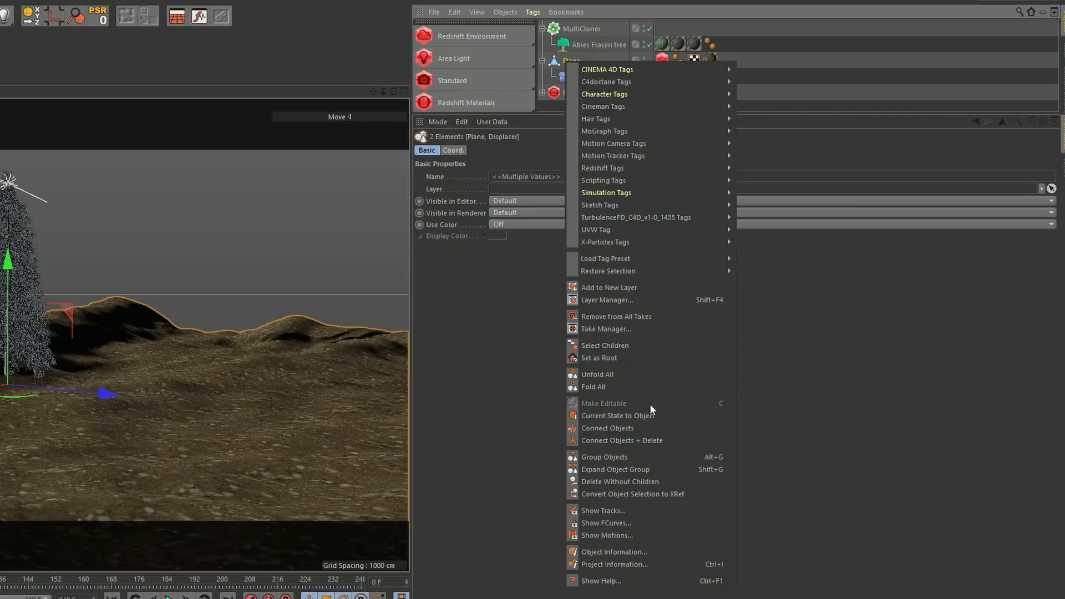
left_click(644, 416)
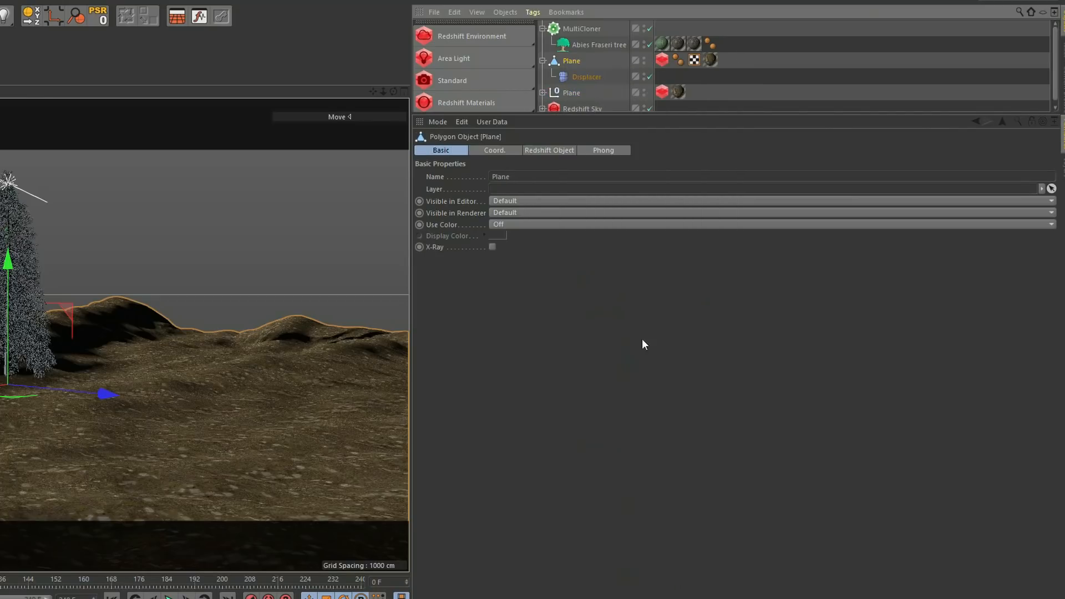
scroll(572, 104, "down", 1)
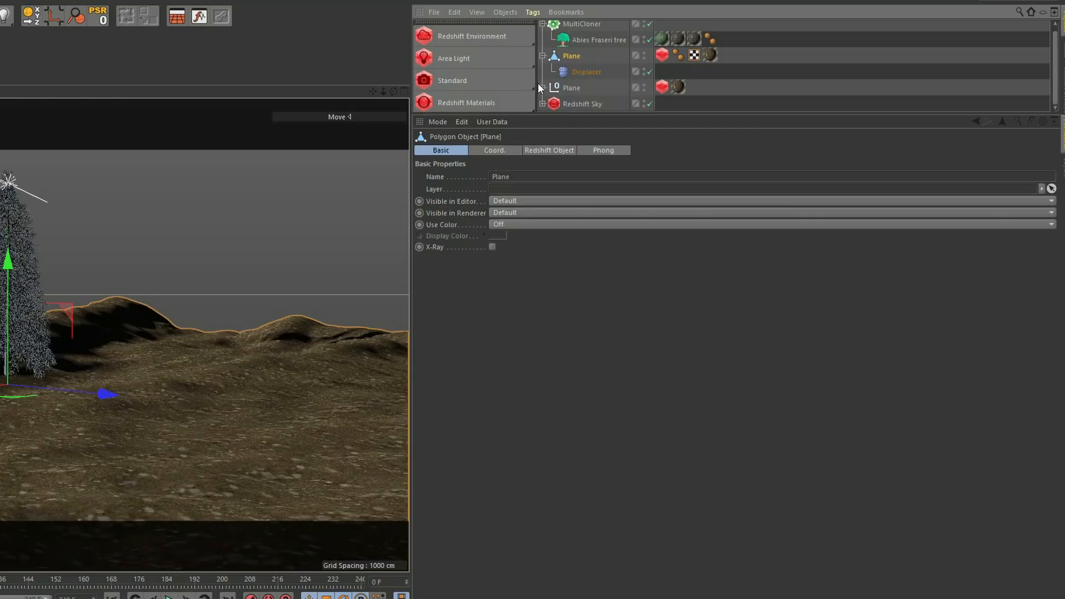
left_click(542, 87)
key("Delete")
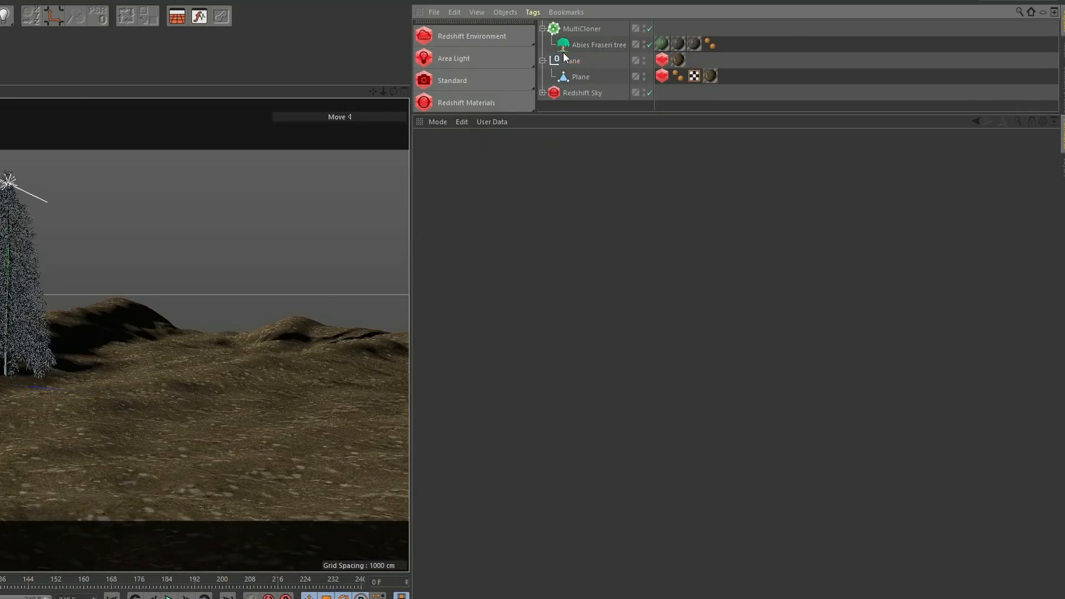
Step: Move the baked Plane out of its parent null and delete the empty null
left_click(580, 80)
left_click(543, 60)
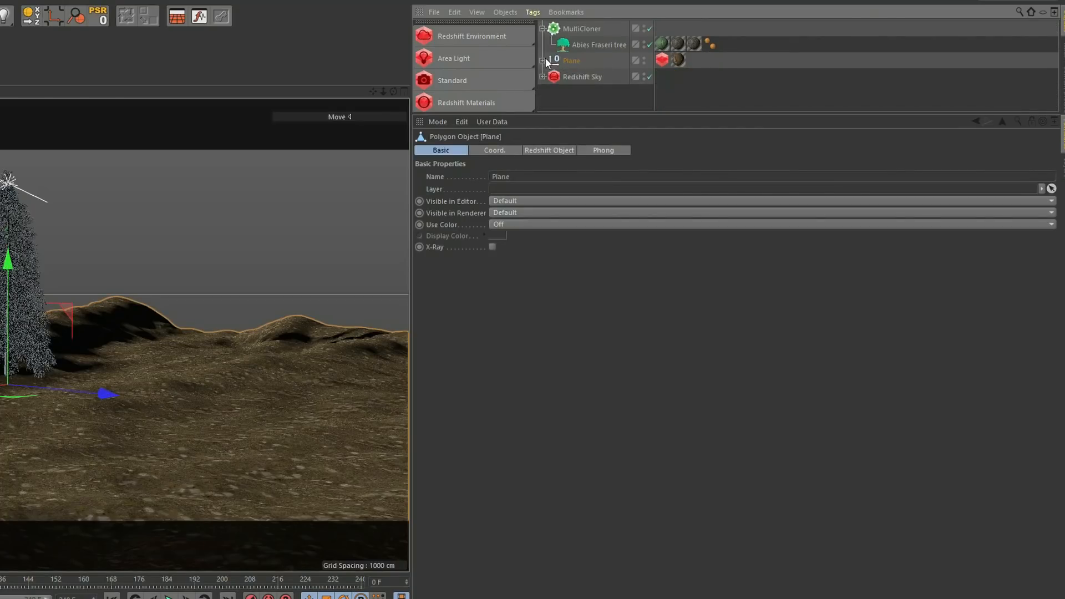
left_click(544, 60)
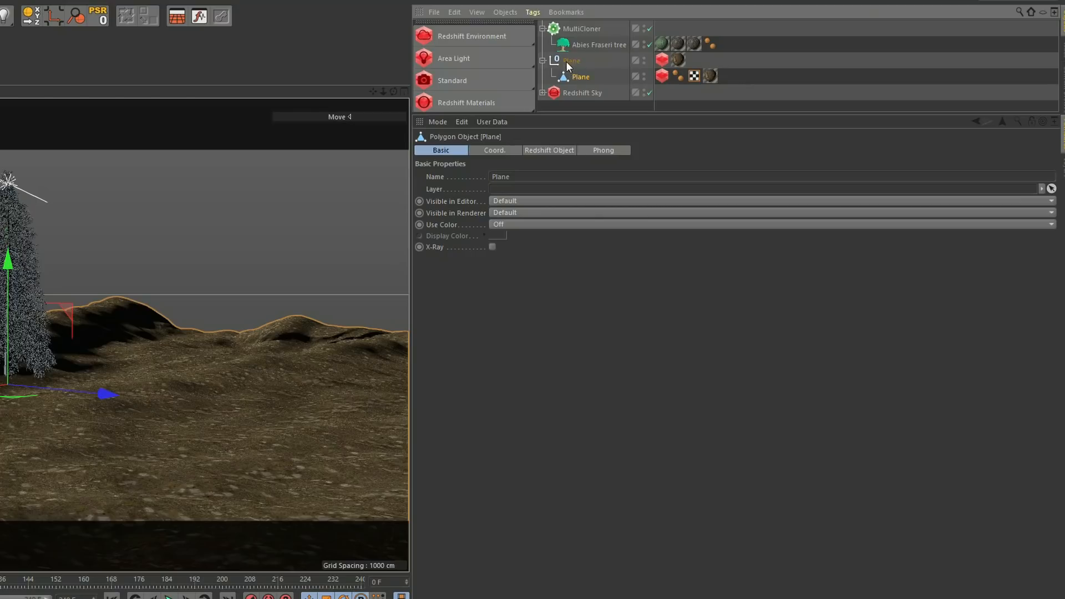
left_click_drag(558, 58, 570, 71)
left_click(570, 75)
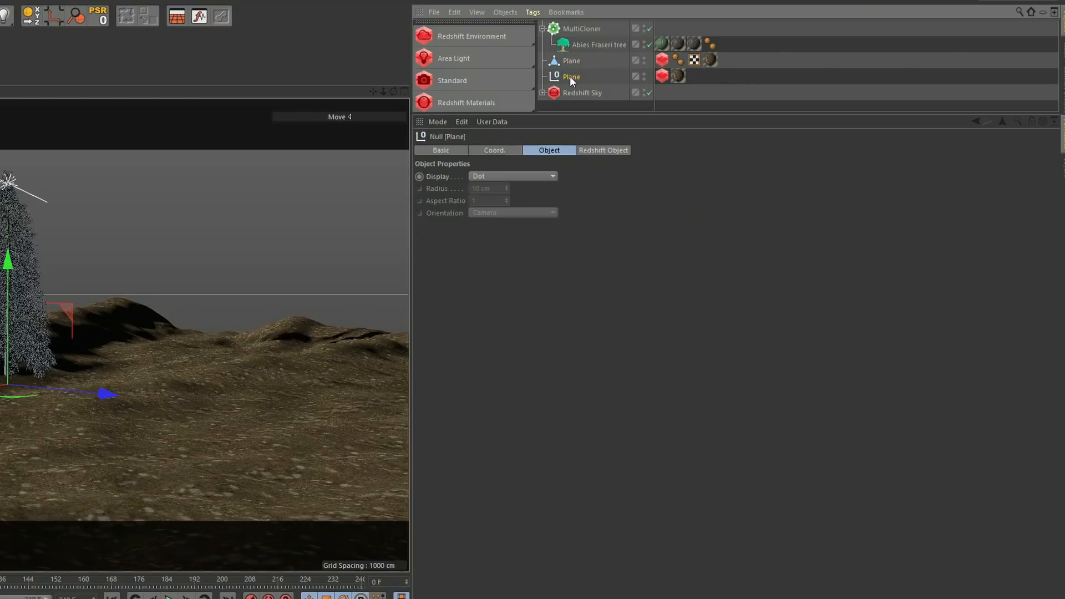
key("Delete")
Step: Assign the baked Plane as the MultiCloner's Distribution Geometry to scatter the trees over the displaced terrain
left_click(577, 28)
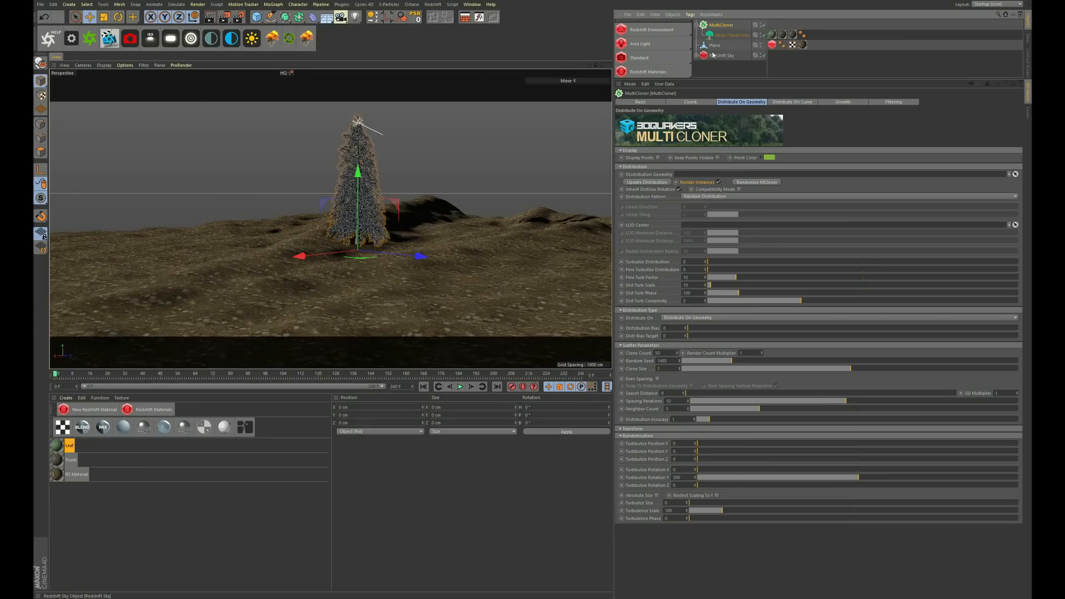
left_click_drag(571, 60, 549, 265)
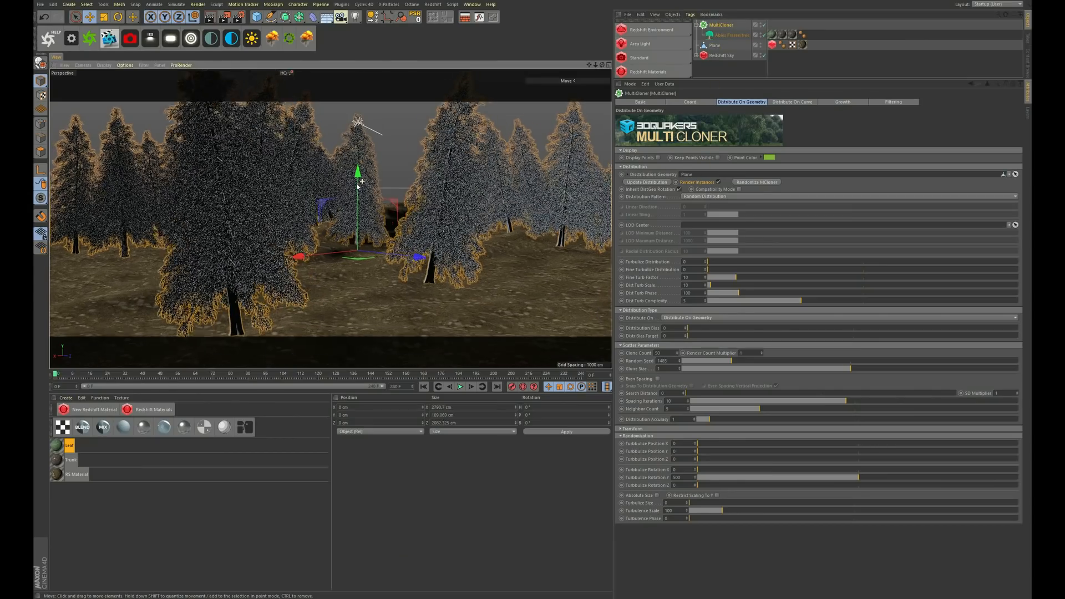
right_click_drag(349, 172, 347, 191, "alt")
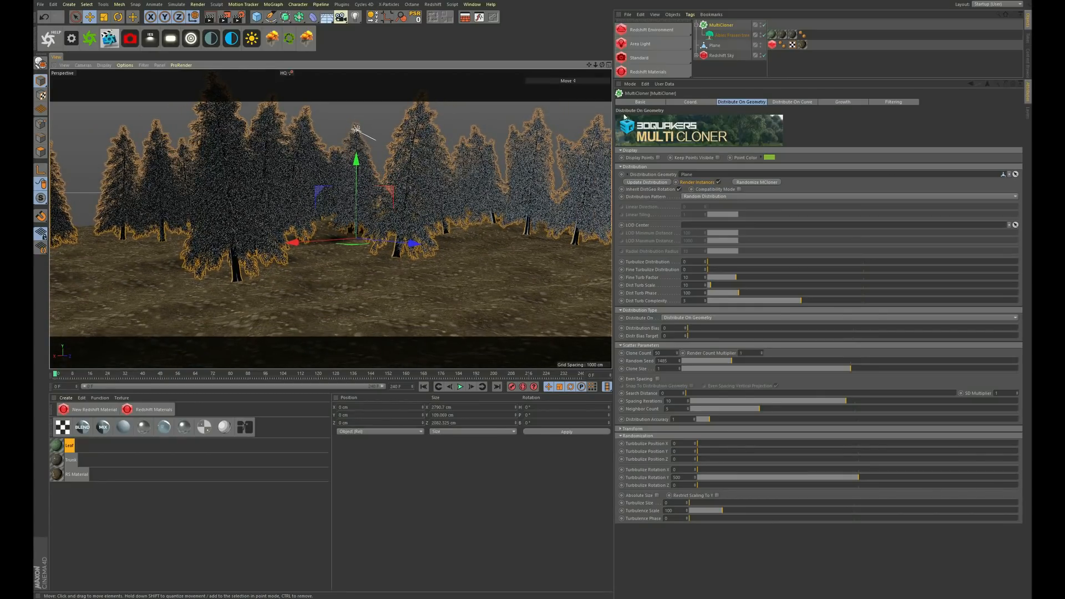
Step: Enlarge the object list, render the scattered forest in Redshift RenderView and move the render window aside
left_click_drag(701, 79, 708, 174)
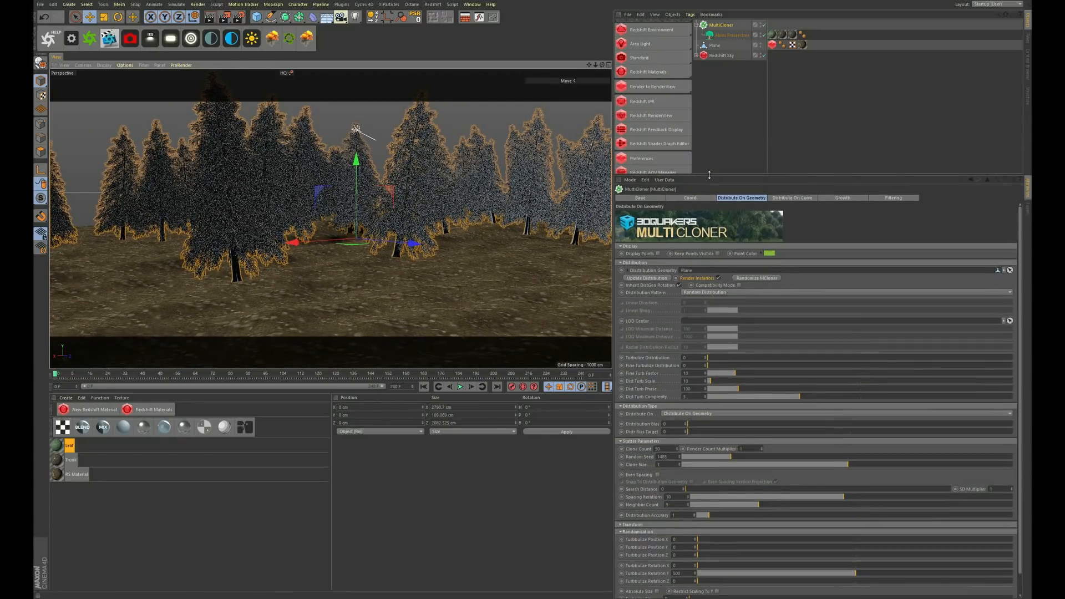
left_click(651, 87)
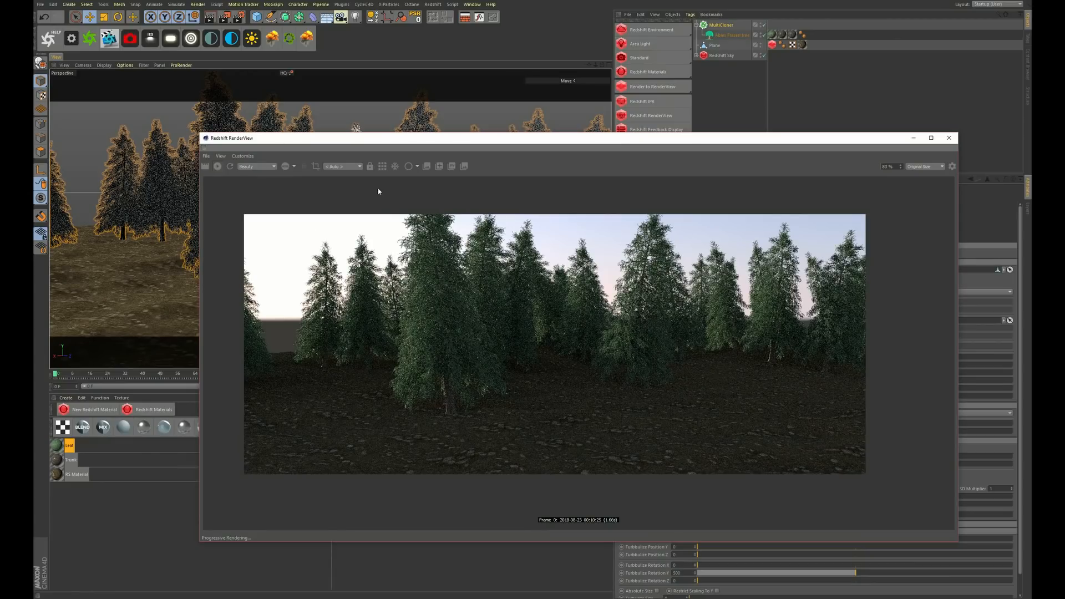
left_click_drag(391, 143, 350, 102)
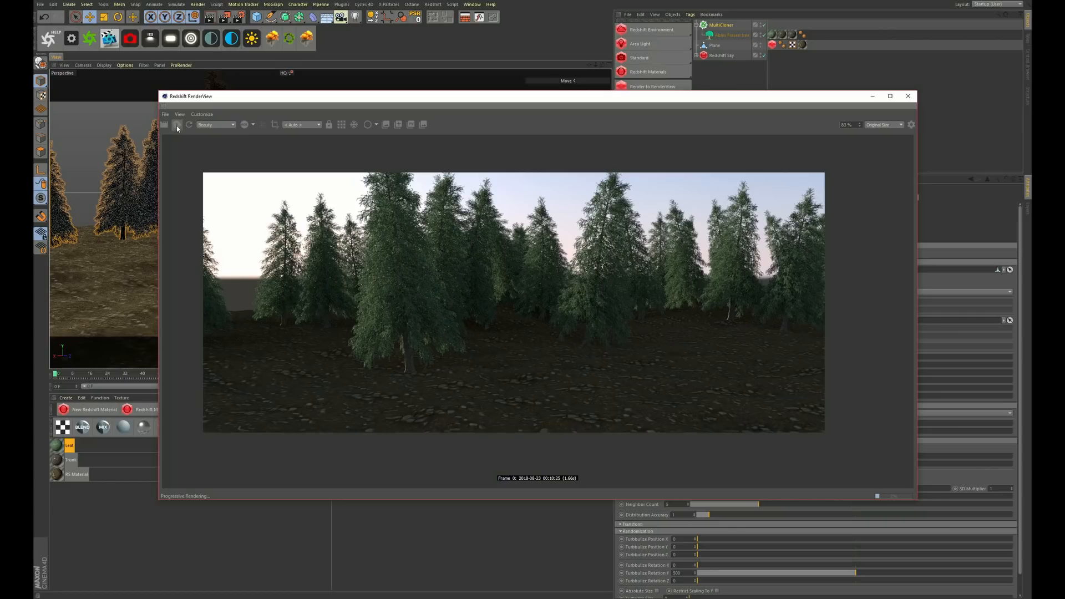
left_click_drag(326, 100, 116, 529)
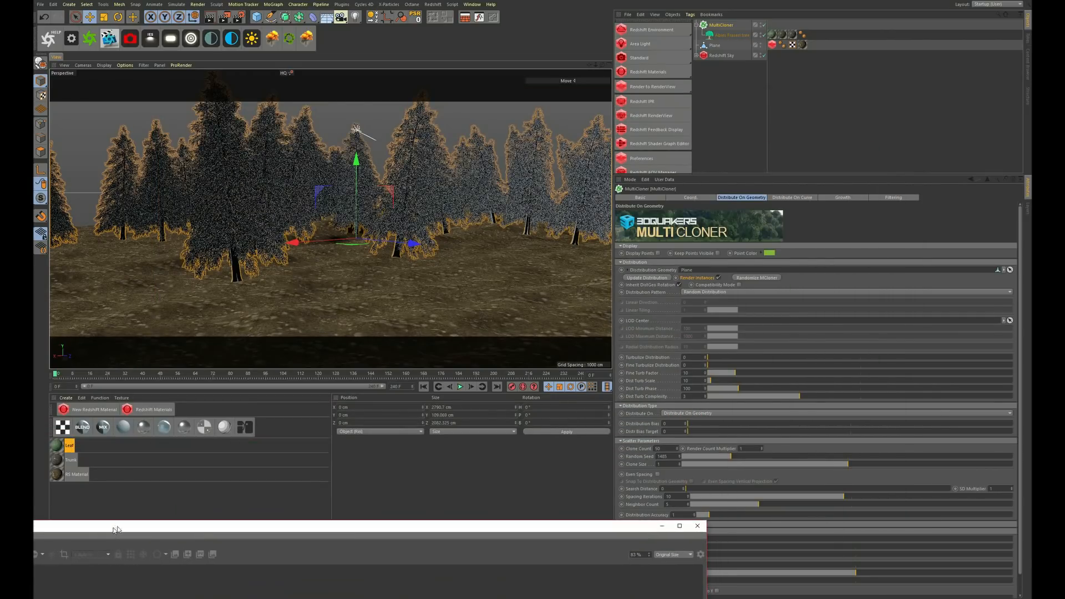
left_click_drag(583, 527, 563, 552)
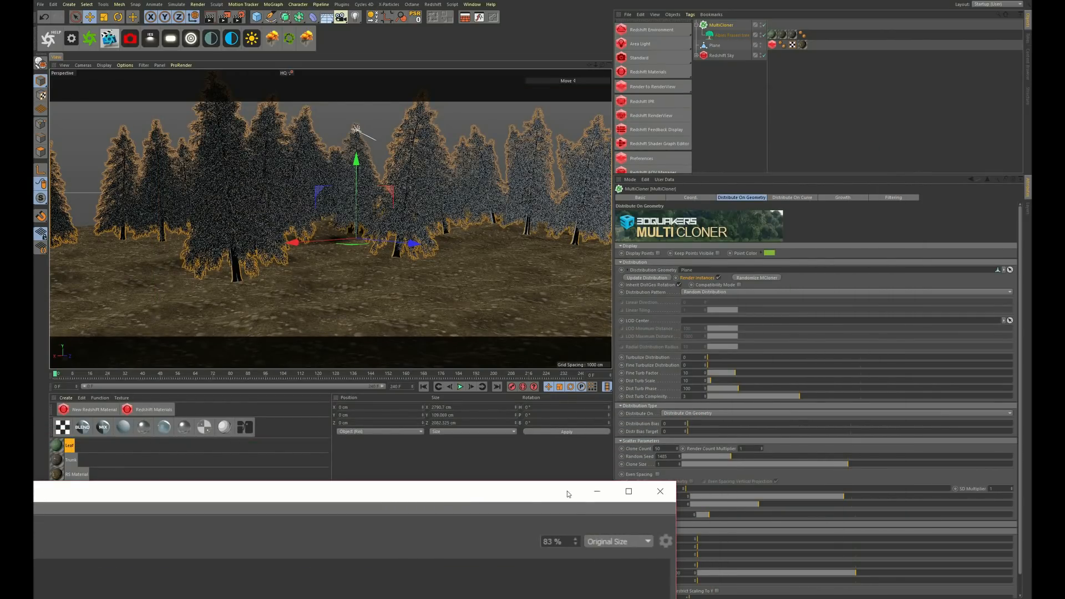
left_click_drag(568, 494, 361, 483)
left_click(451, 477)
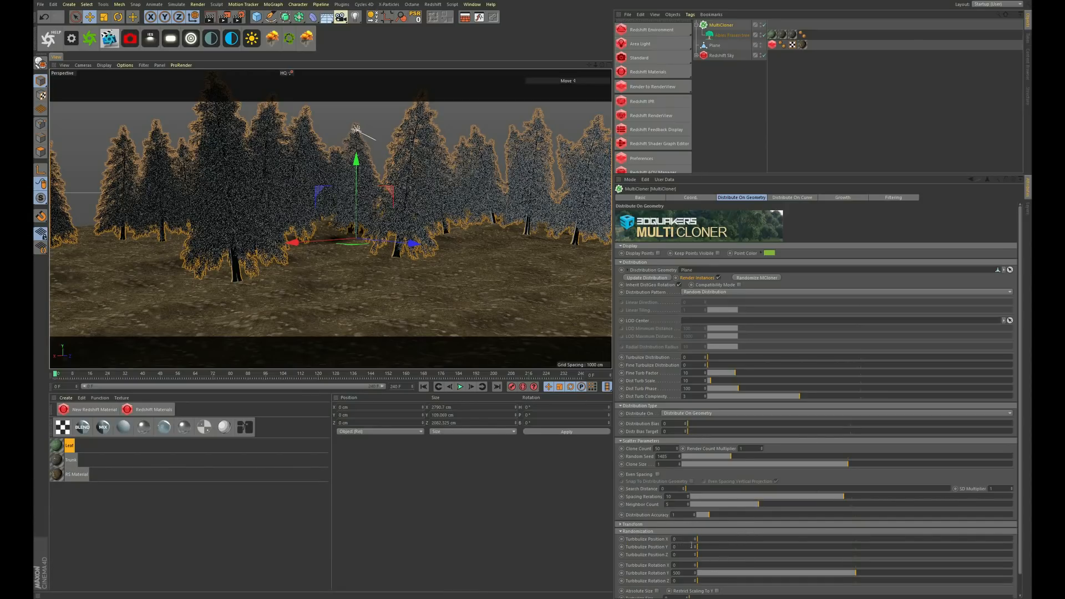
Step: Randomize the clones with a small Turbulize Position X, Turbulize Size 0.32, Turbulence Scale about 150 and Turbulize Rotation Y about 419
left_click_drag(702, 543, 703, 542)
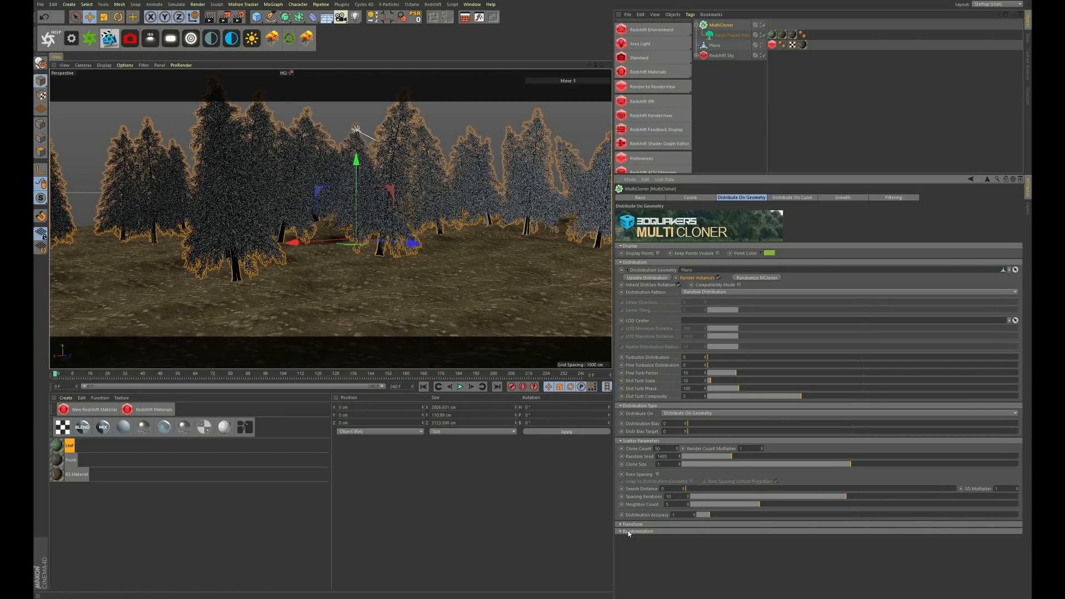
scroll(633, 561, "down", 1)
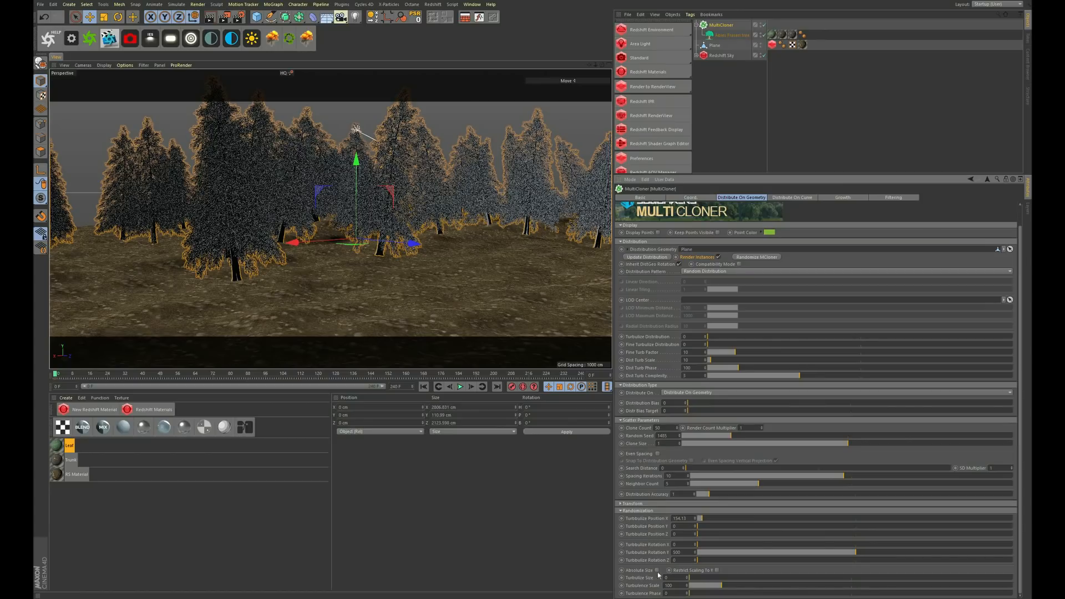
mouse_move(697, 579)
left_mouse_down()
mouse_move(814, 576)
mouse_move(794, 575)
left_mouse_up()
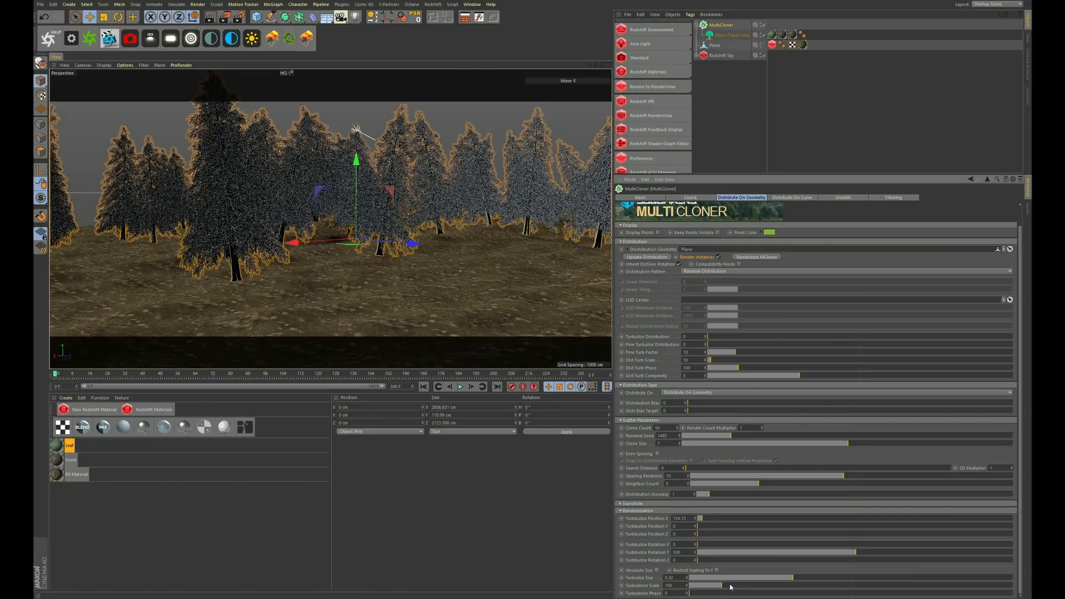
left_click_drag(729, 587, 738, 586)
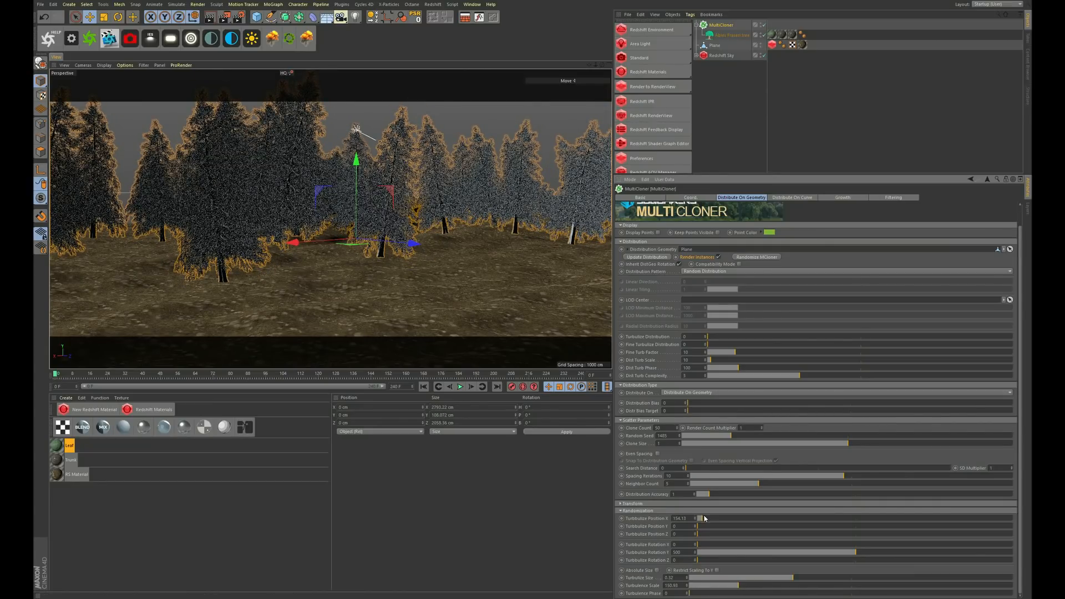
left_click_drag(702, 519, 701, 519)
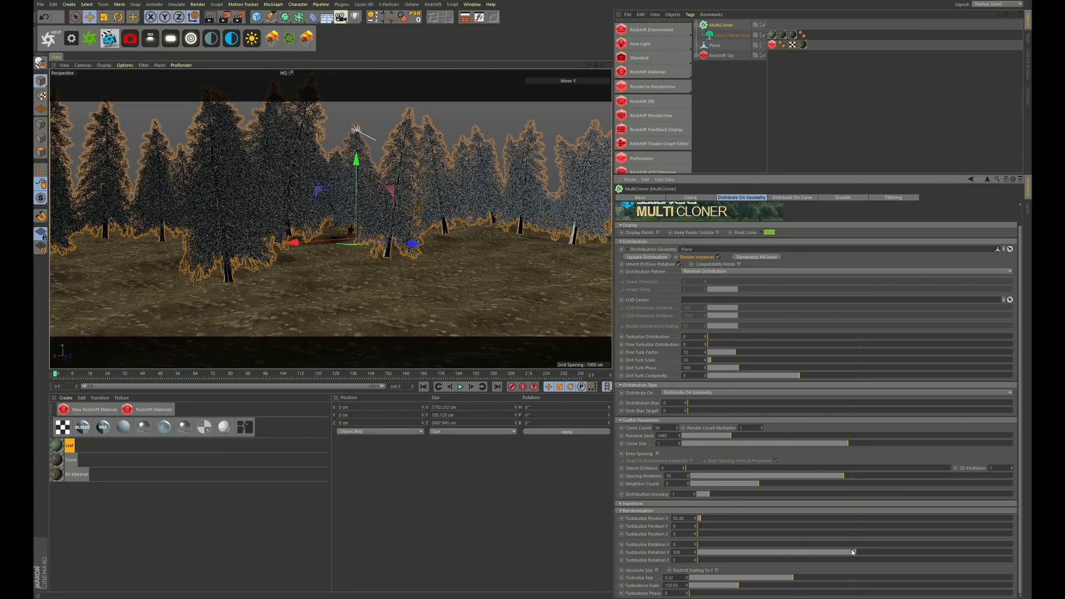
mouse_move(852, 552)
left_mouse_down()
mouse_move(737, 552)
mouse_move(830, 547)
left_mouse_up()
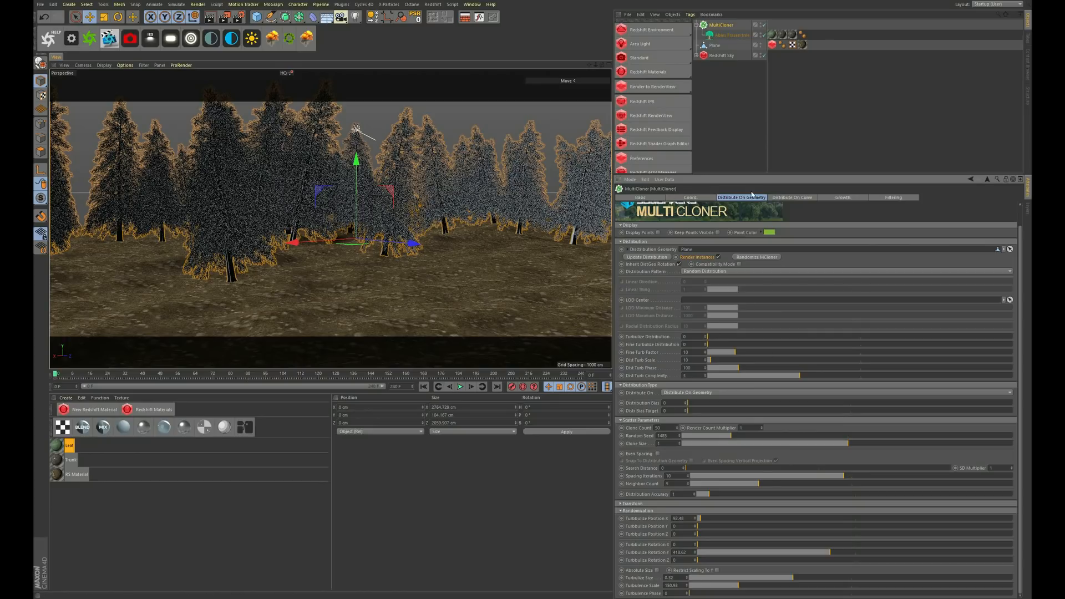
Step: Look through the MultiCloner's Distribute On Curve, Growth and Filtering settings
left_click(802, 197)
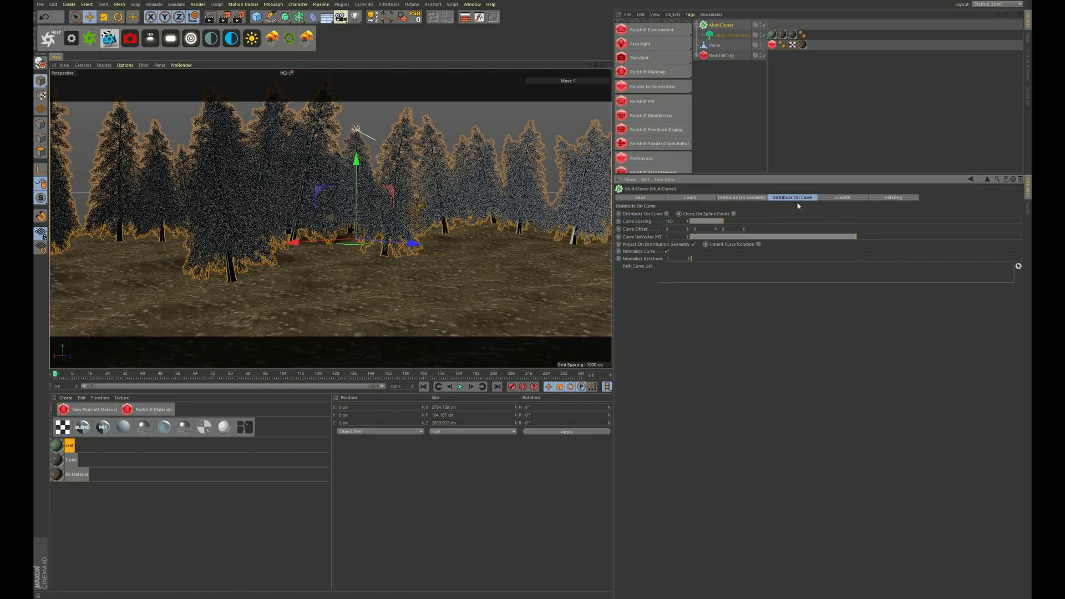
left_click(841, 198)
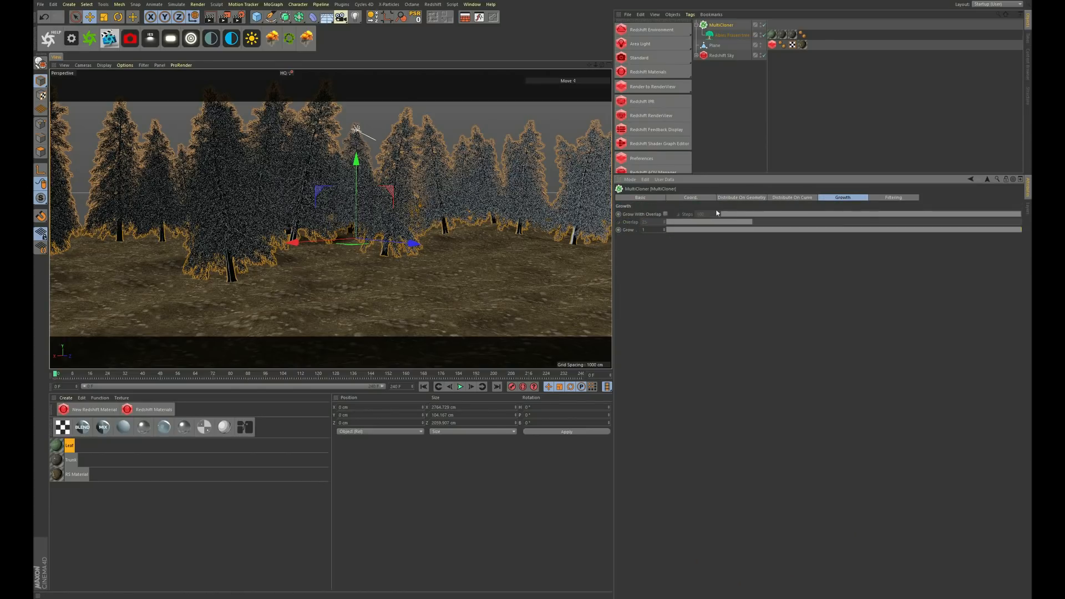
left_click(908, 200)
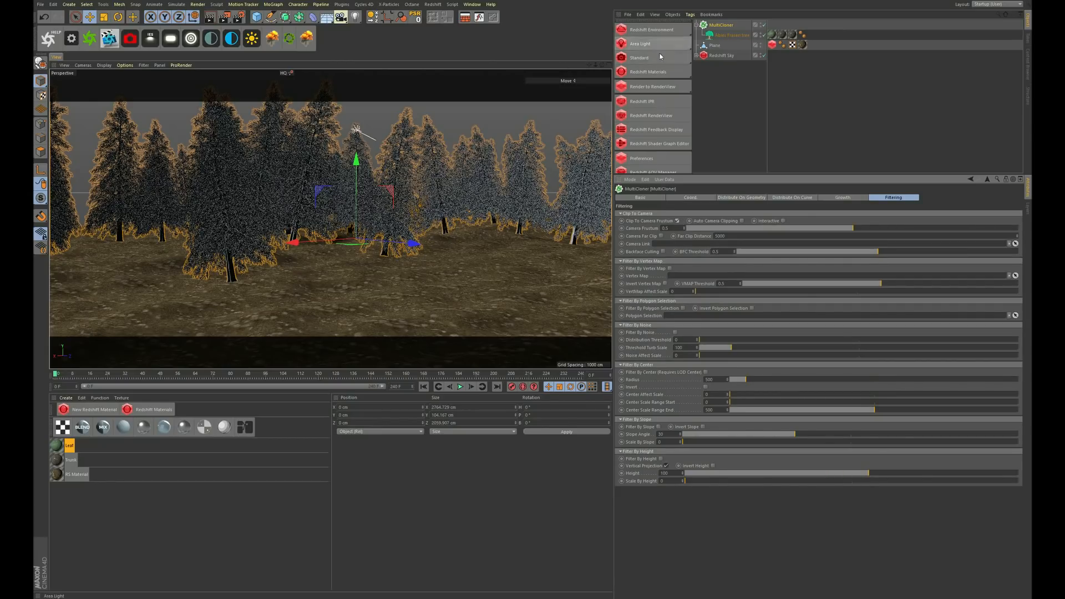
Step: Add a standard Redshift camera, look through it and assign it as the tree MultiCloner's Camera Link for clipping
left_click(636, 58)
left_click(764, 25)
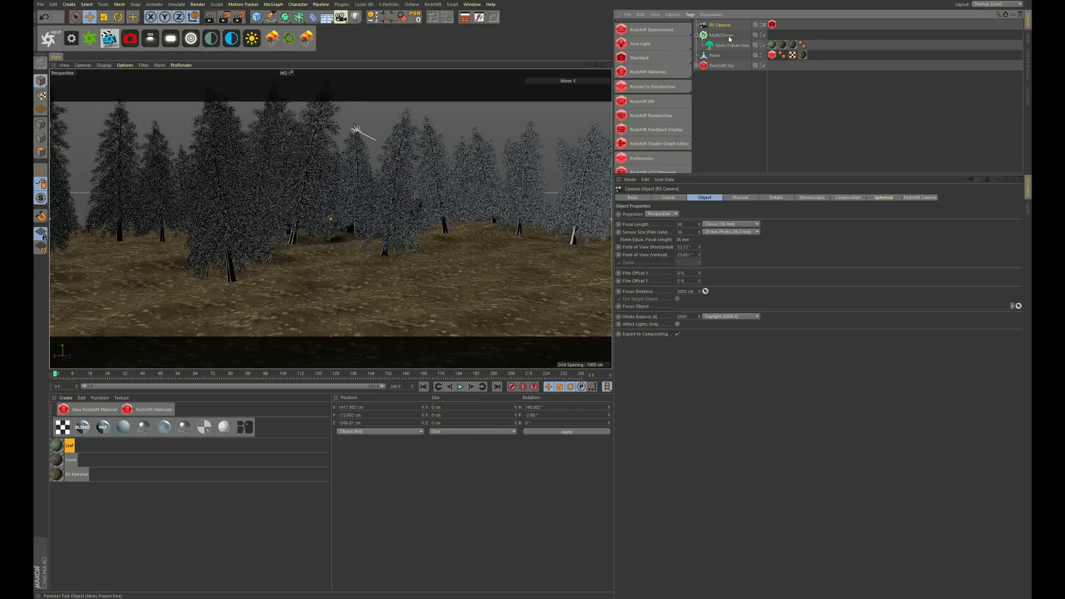
left_click(723, 35)
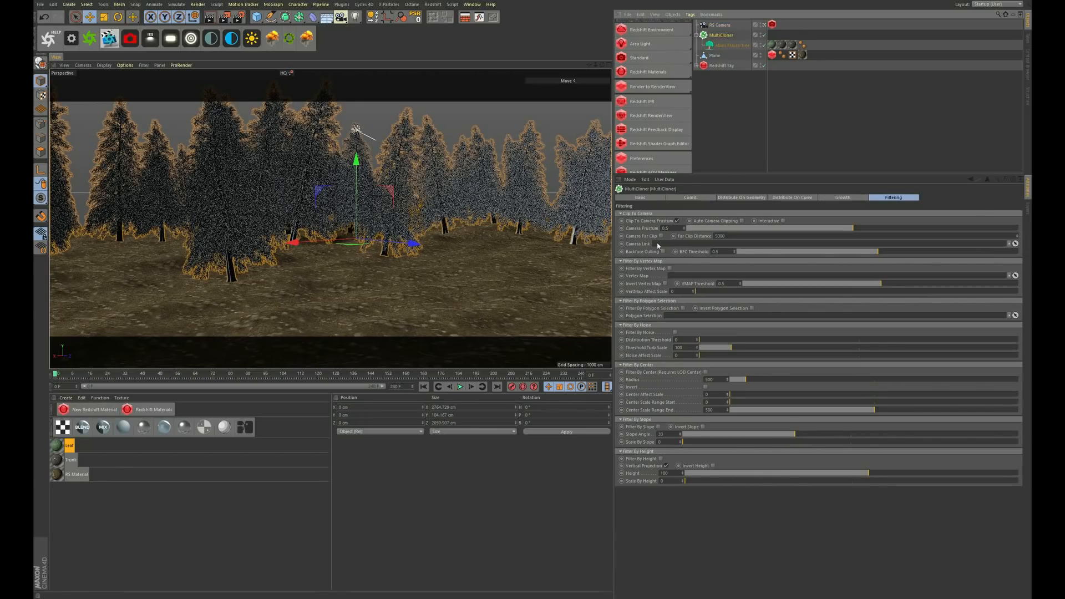
left_click_drag(719, 25, 668, 247)
right_click_drag(323, 175, 320, 154, "alt")
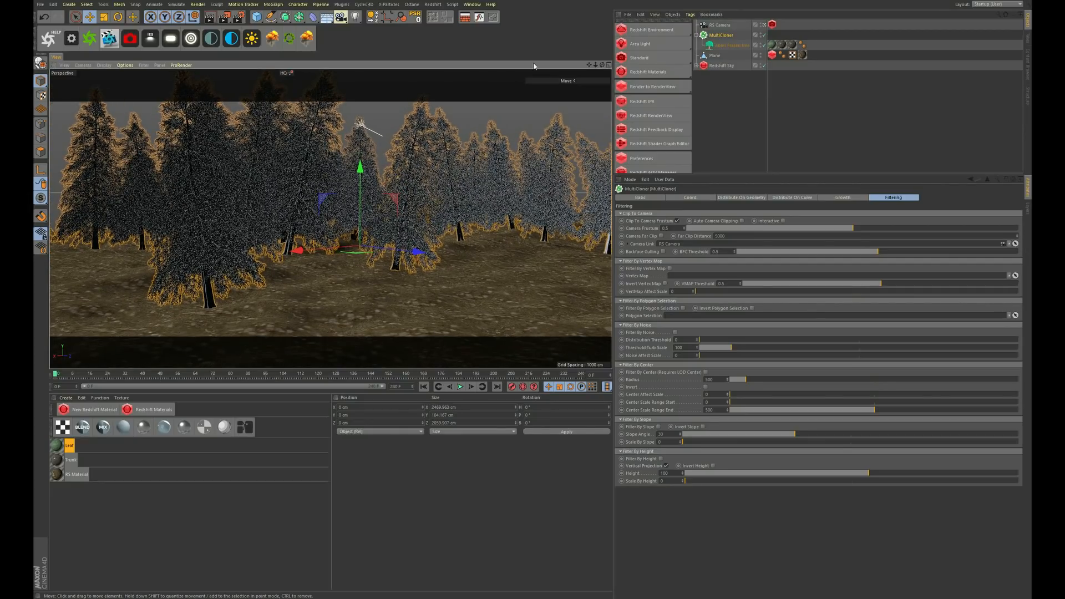
Step: Open an enlarged floating perspective view that shows the whole terrain, the trees and the camera's frustum
left_click(466, 19)
left_click_drag(170, 110, 521, 361)
right_click_drag(329, 177, 315, 266, "alt")
left_click_drag(316, 266, 281, 194, "alt")
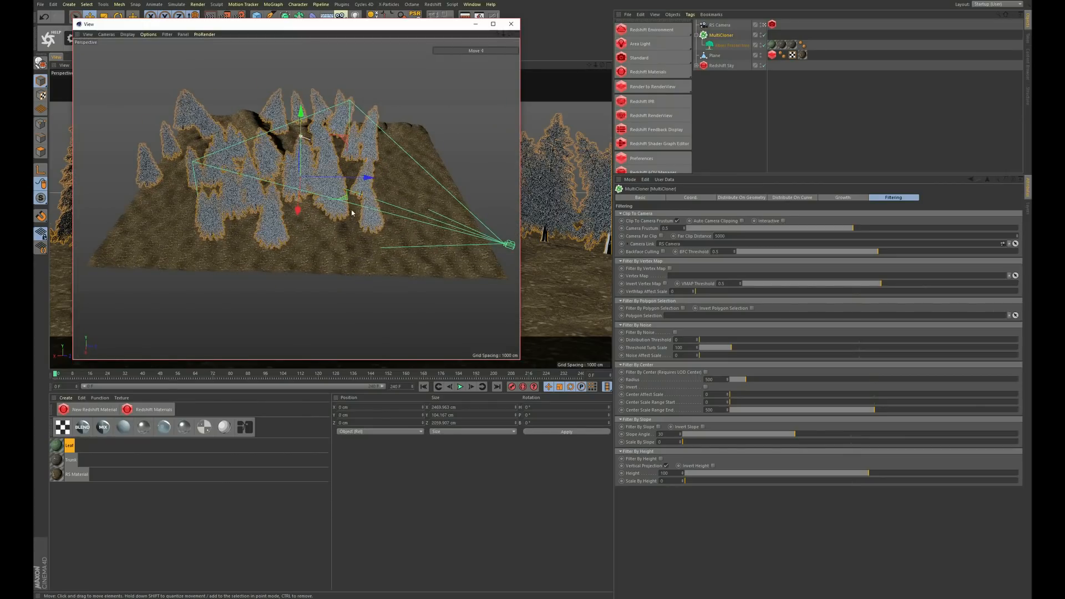
left_click_drag(351, 212, 345, 207, "alt")
Step: Rotate the RS Camera's heading in the floating view to test how the trees are clipped
left_click(720, 25)
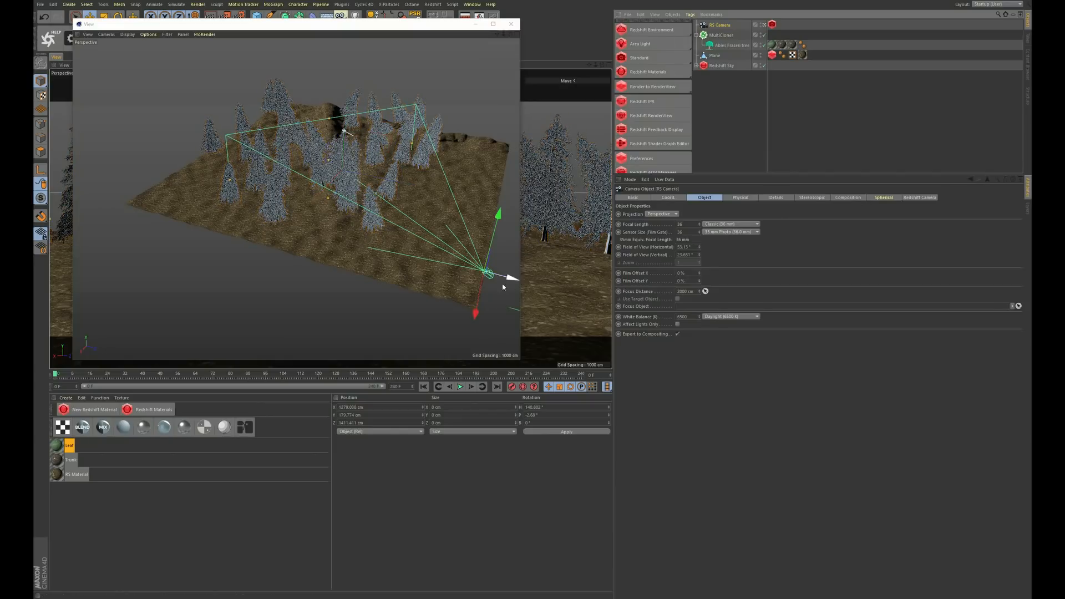
key("r")
left_click_drag(472, 297, 486, 296)
Step: Turn on Camera Far Clip and Backface Culling for the tree MultiCloner and rotate the RS Camera to test them
left_click(721, 34)
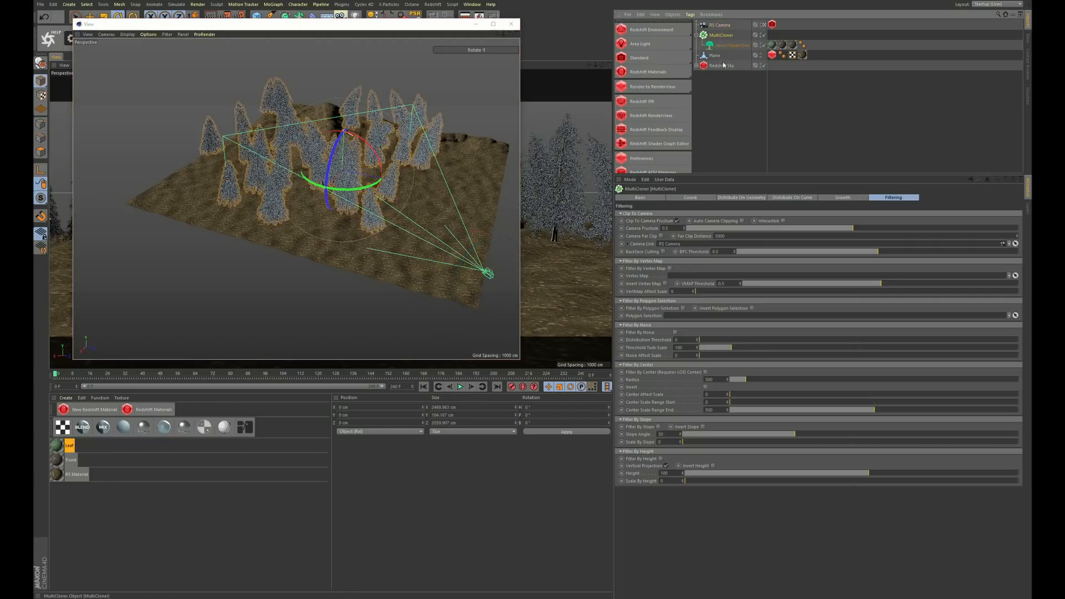
left_click(661, 236)
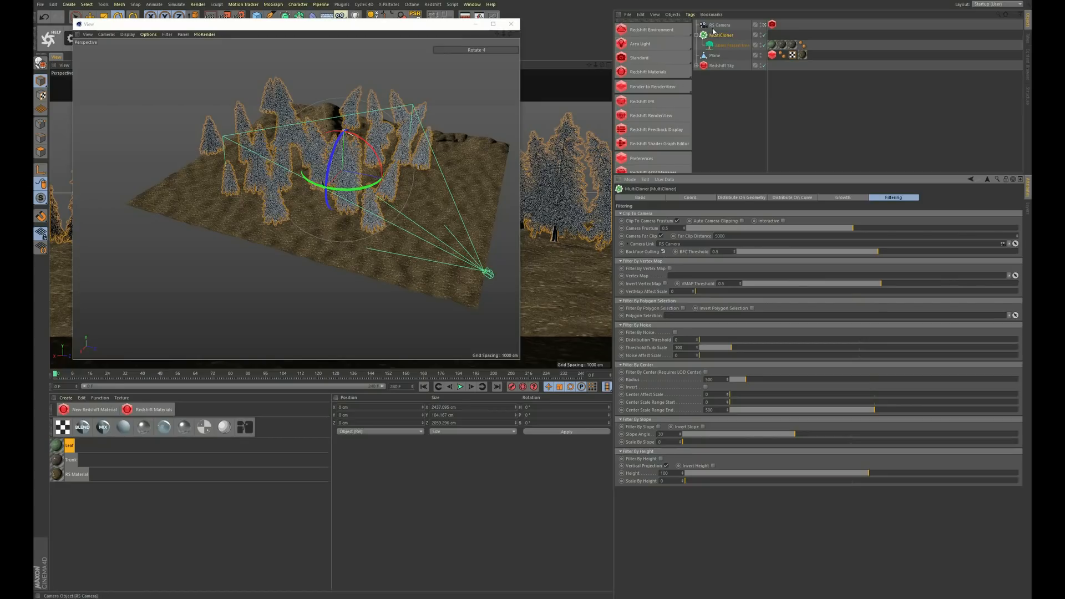
left_click(443, 188)
left_click_drag(483, 294, 472, 295)
Step: Turn on Auto Camera Clipping for the tree MultiCloner and rotate the RS Camera to a heading of about 142.6°
left_click(720, 35)
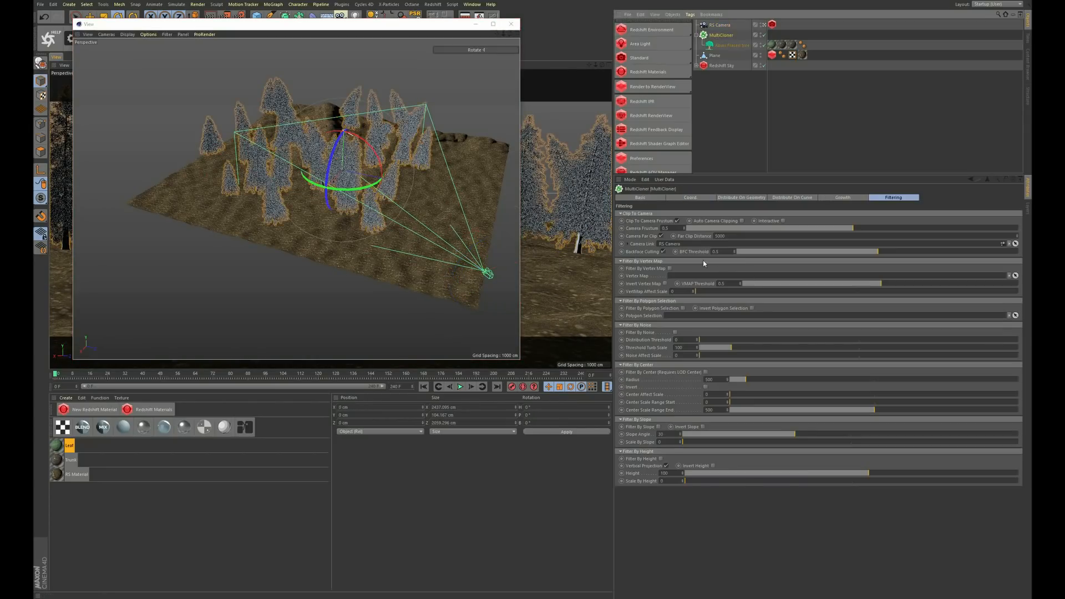
left_click(741, 221)
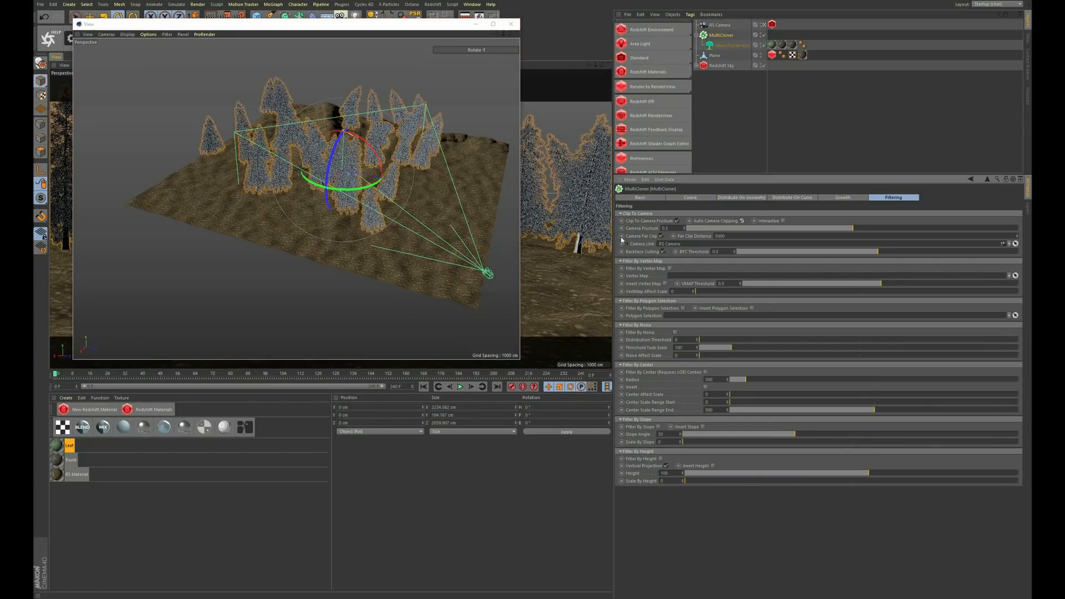
left_click(705, 26)
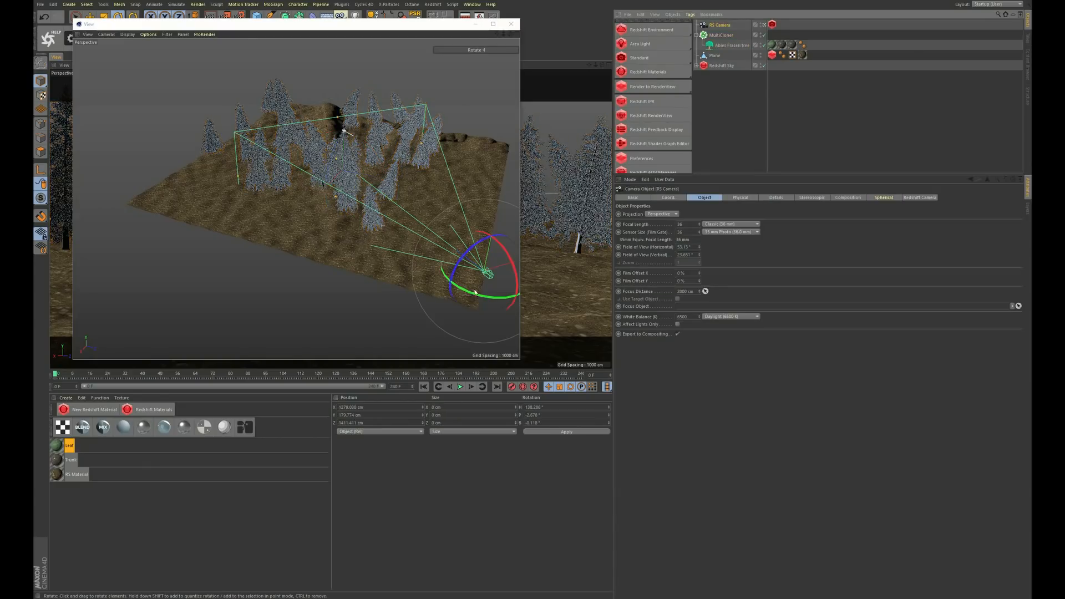
left_click_drag(475, 294, 477, 294)
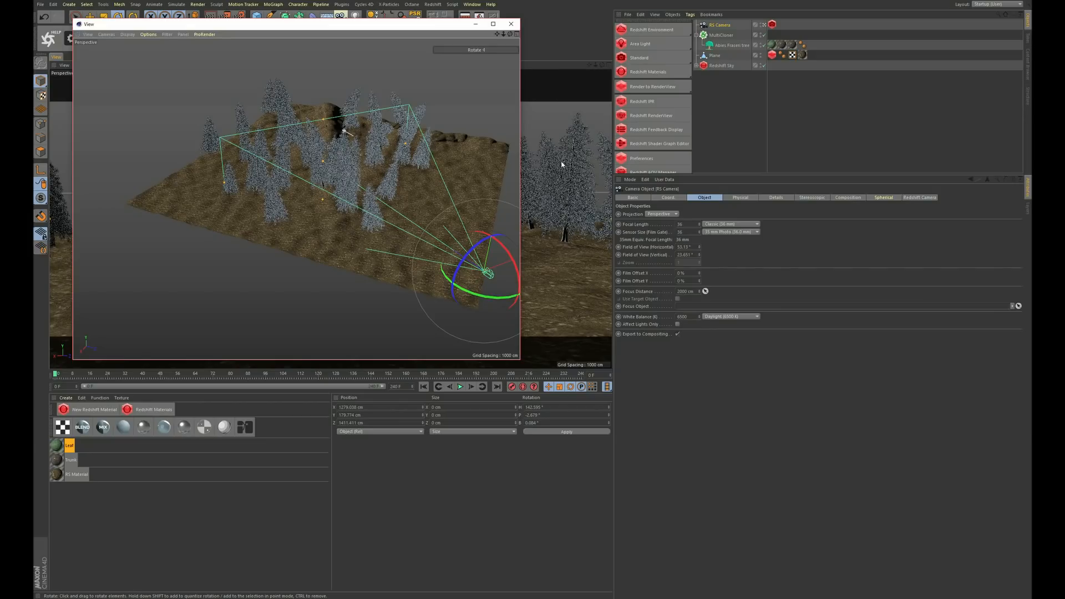
left_click(511, 24)
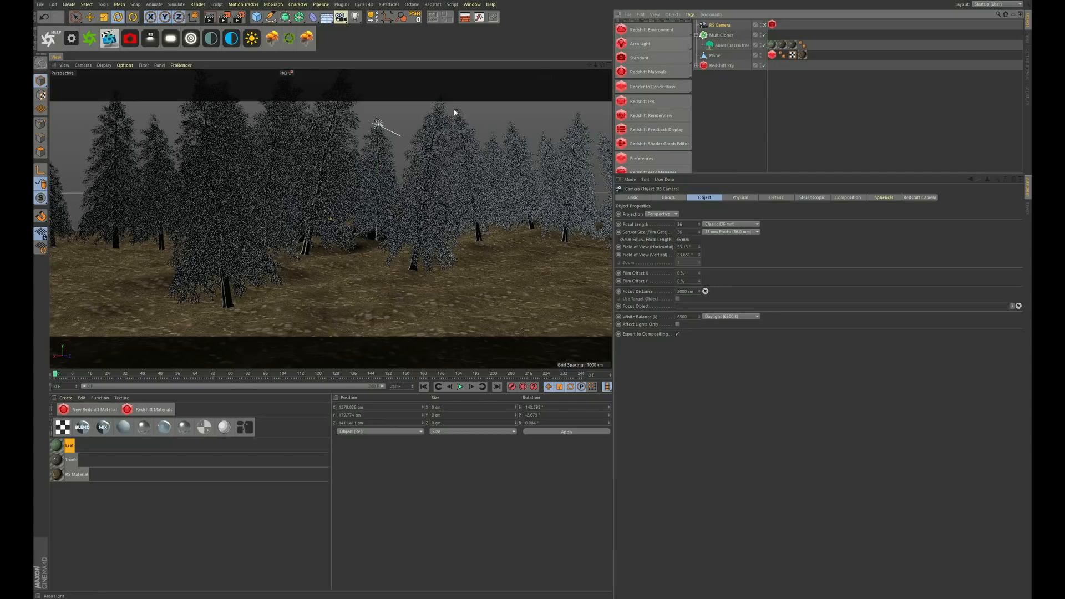
Step: Tilt the RS Camera to a pitch of about -2.3° using a temporary floating view
left_click(465, 18)
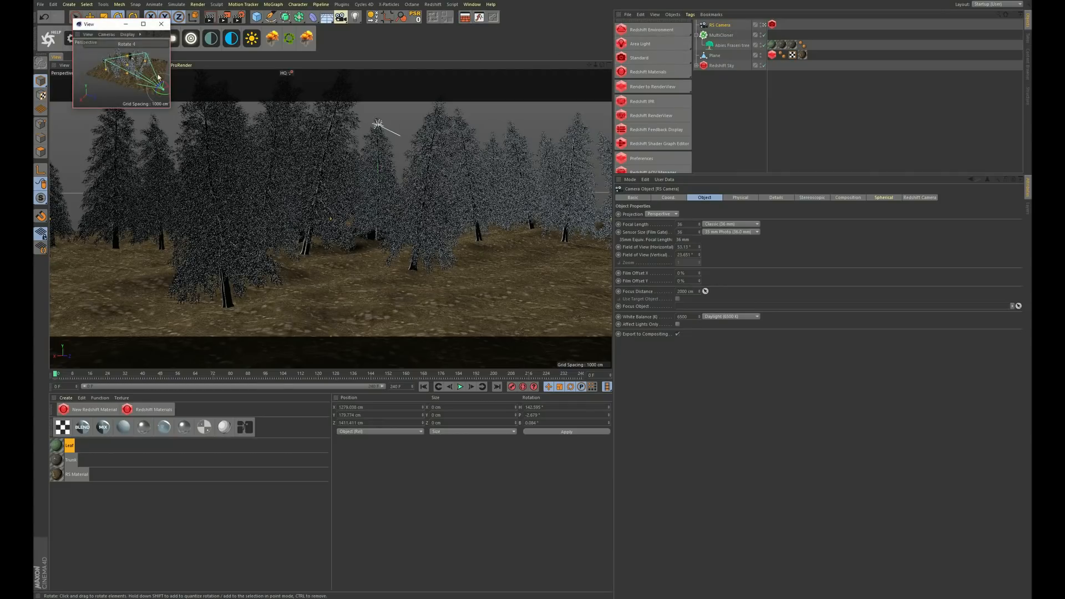
left_click_drag(111, 24, 513, 188)
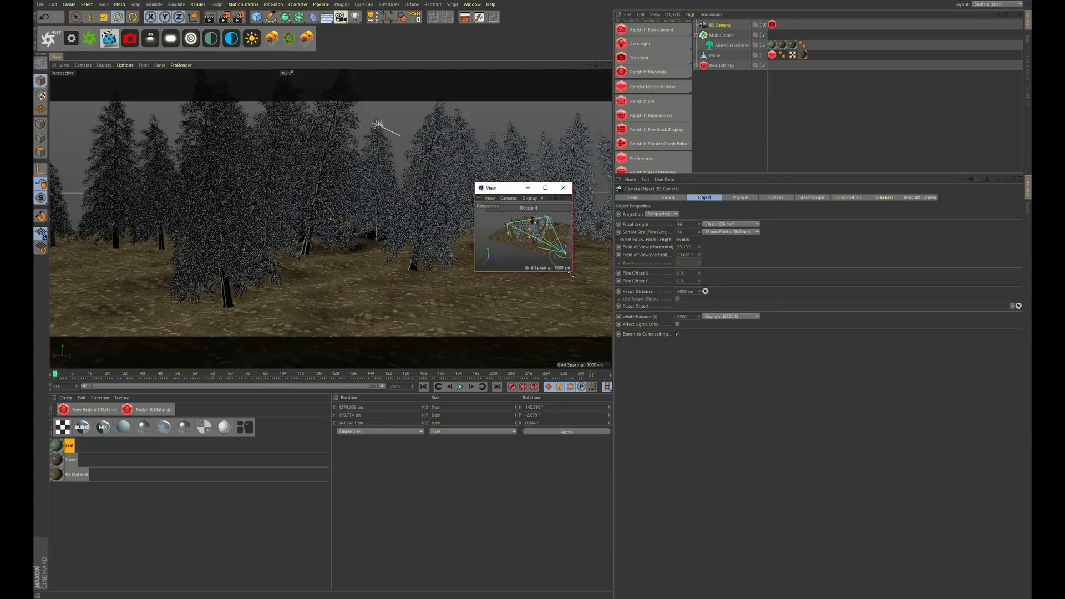
left_click_drag(571, 274, 732, 392)
left_click_drag(723, 326, 720, 327)
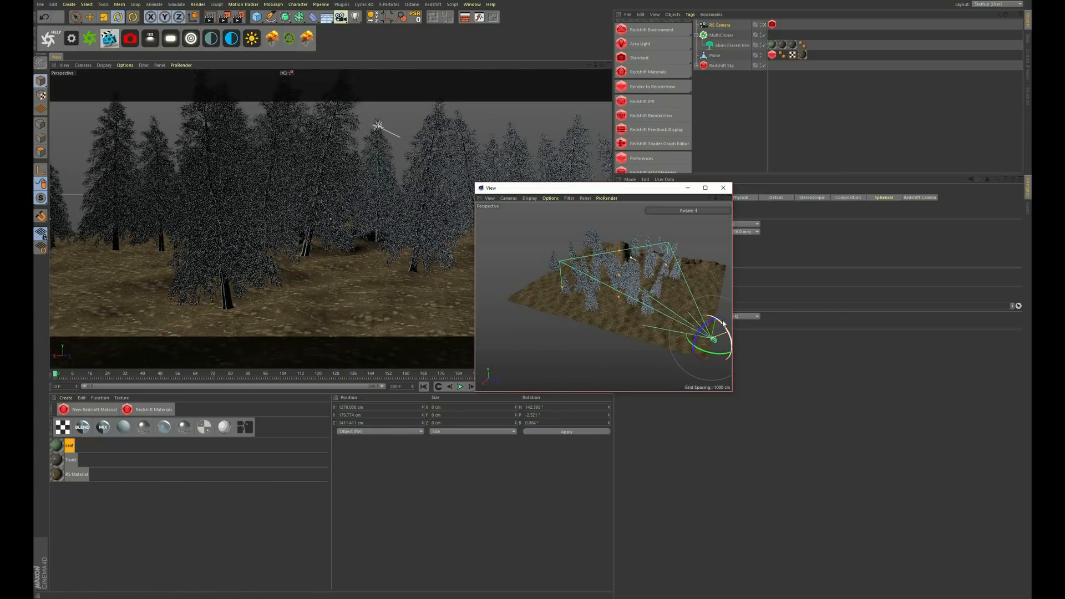
left_click_drag(660, 182, 651, 213)
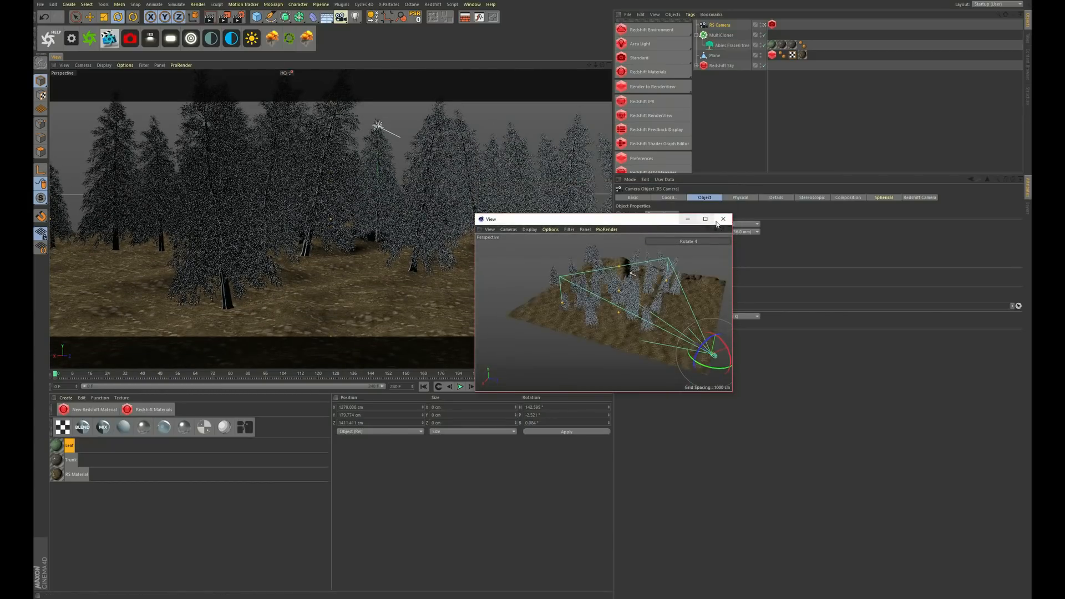
left_click(723, 218)
left_click(722, 116)
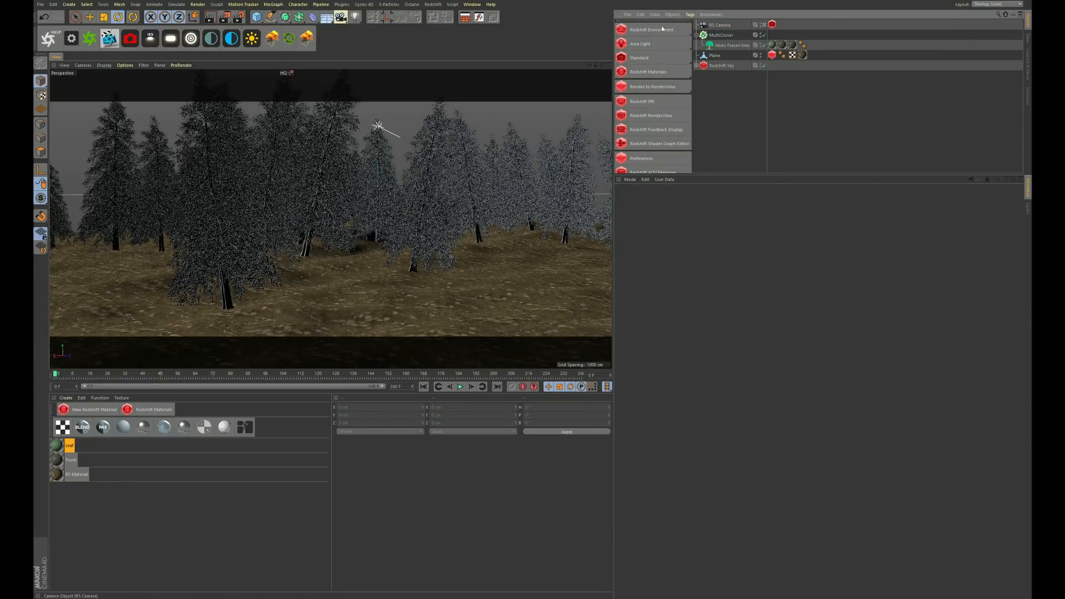
Step: Add a Forester MultiFlora object and disable the tree MultiCloner
left_click(340, 4)
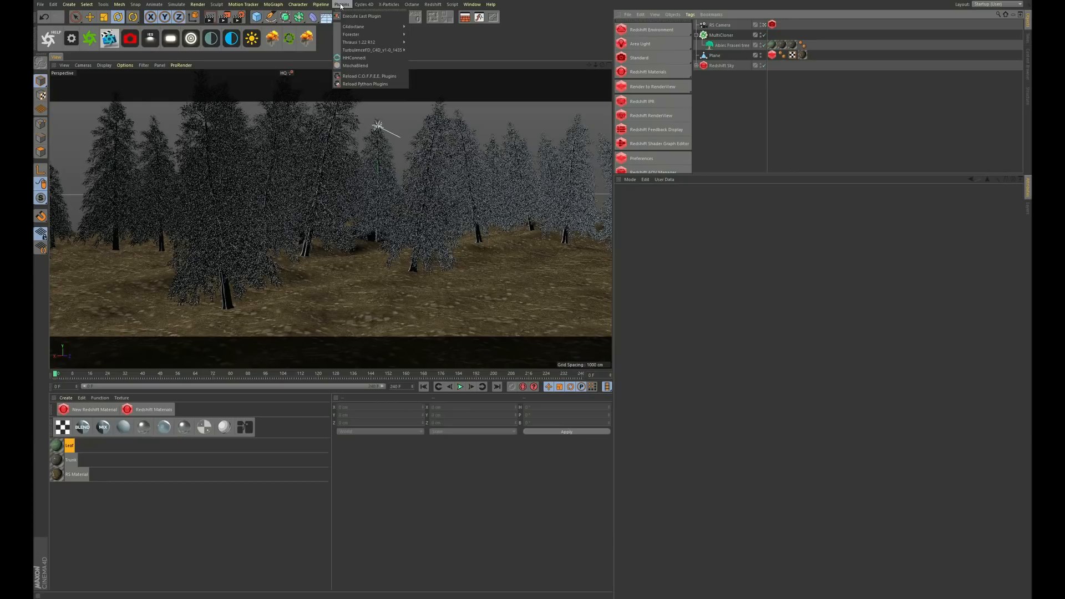
mouse_move(364, 34)
left_click(428, 60)
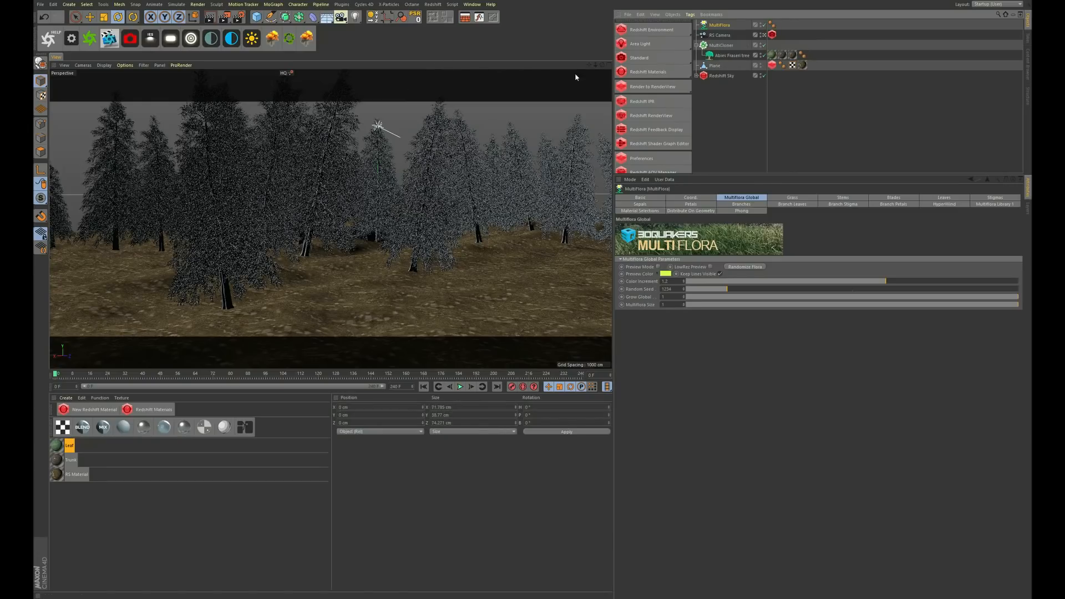
left_click(763, 45)
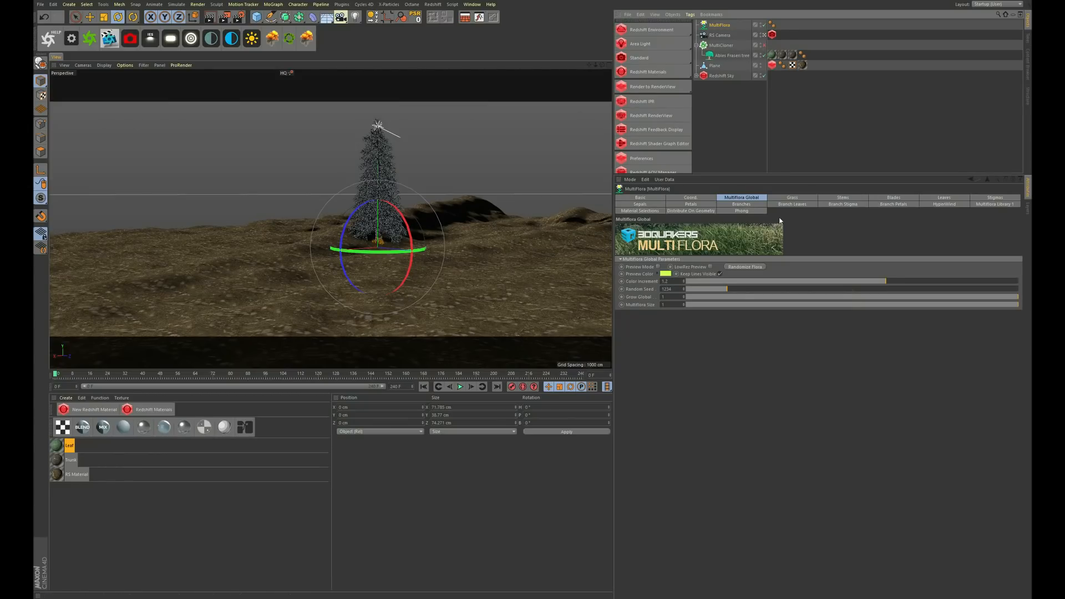
Step: Load the Wild Grass Patch preset from MultiFlora Library 1 into the MultiFlora object
left_click(689, 211)
left_click(645, 210)
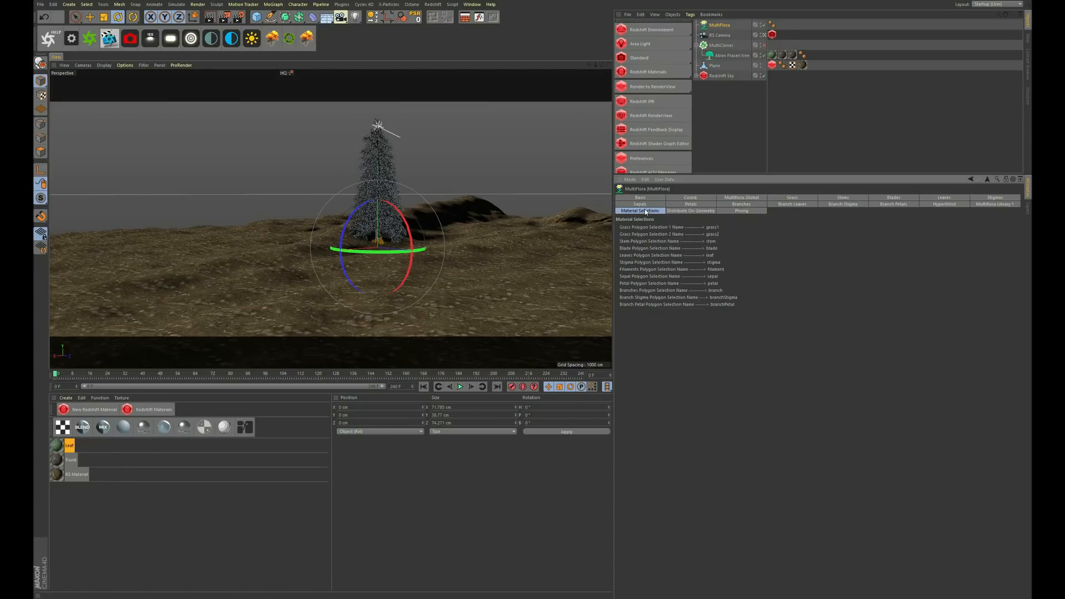
left_click(693, 205)
left_click(998, 205)
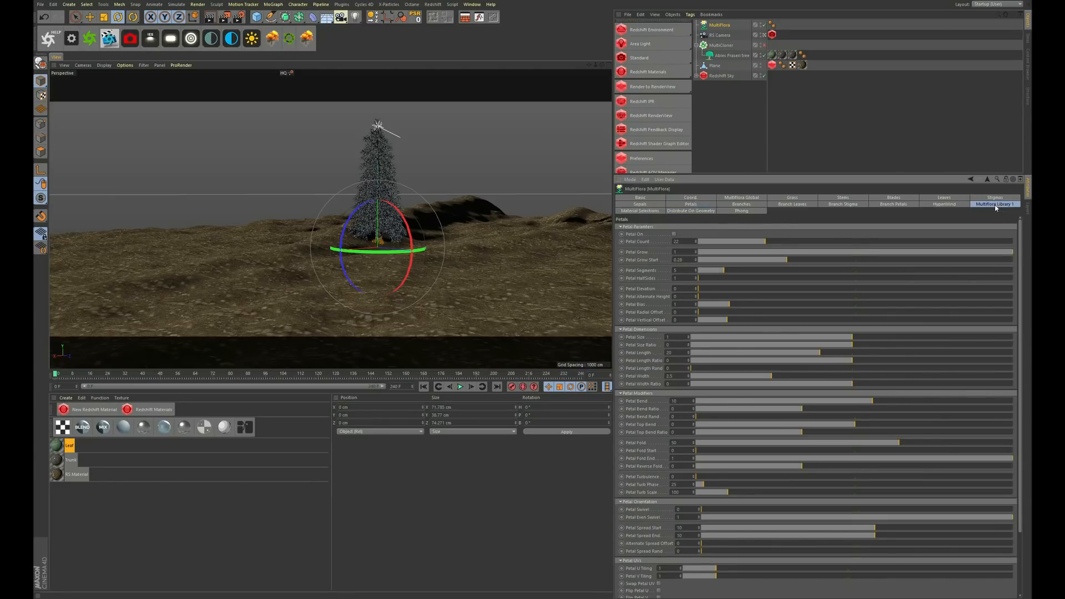
left_click(733, 315)
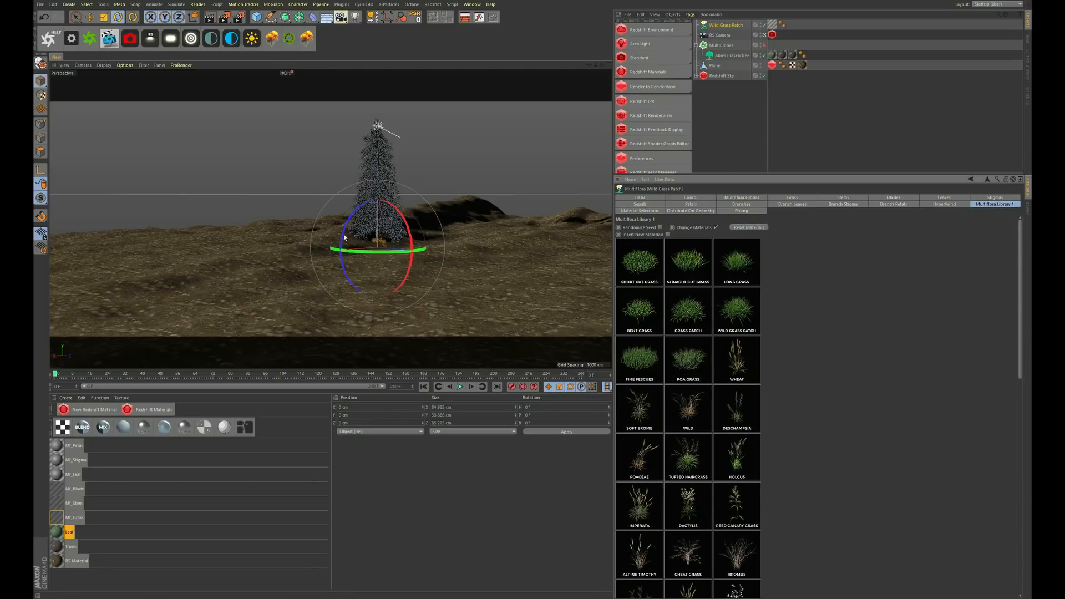
Step: Add a second Forester MultiCloner and make the Wild Grass Patch its child
left_click(342, 4)
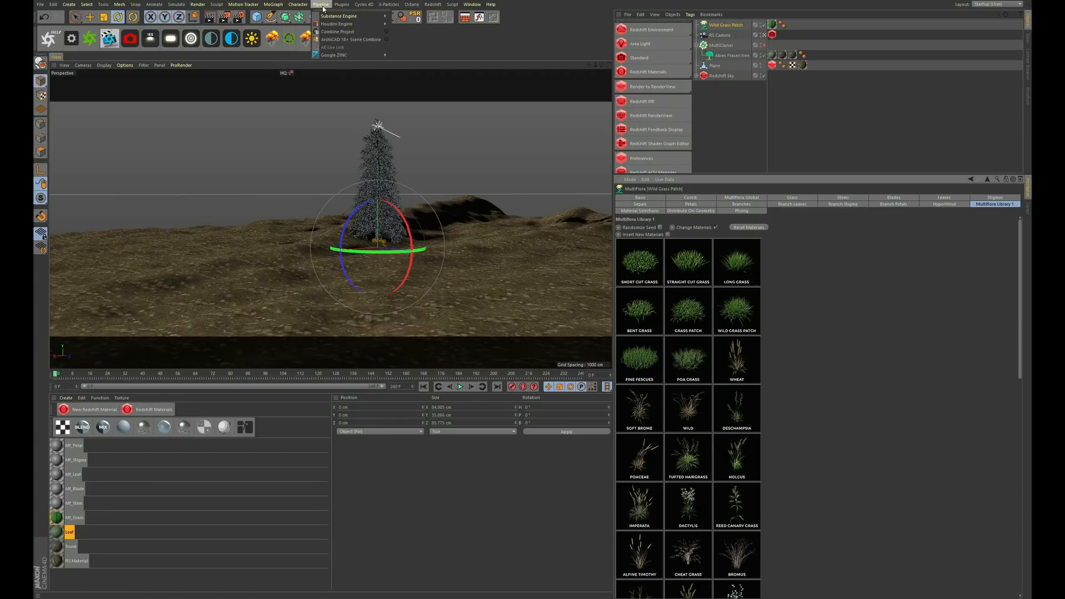
mouse_move(366, 5)
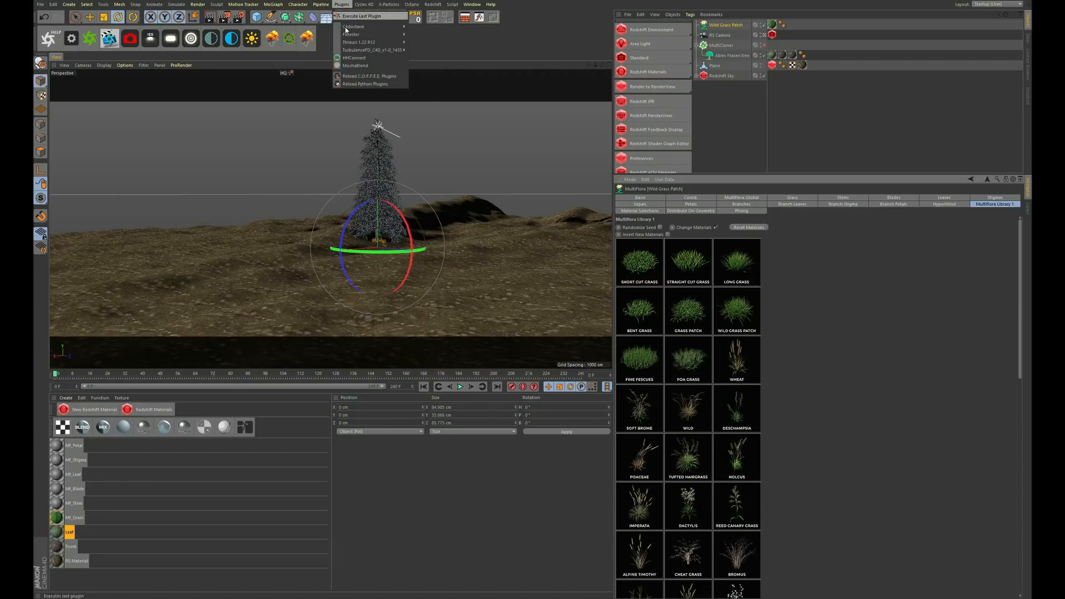
mouse_move(366, 34)
left_click(428, 52, "alt")
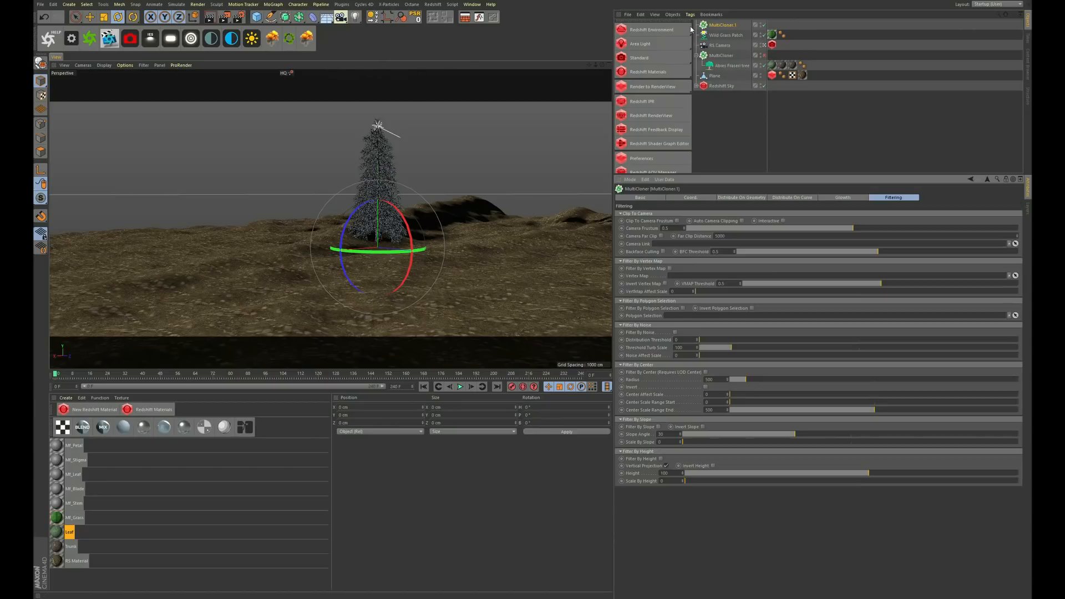
left_click(730, 34)
left_click(725, 25)
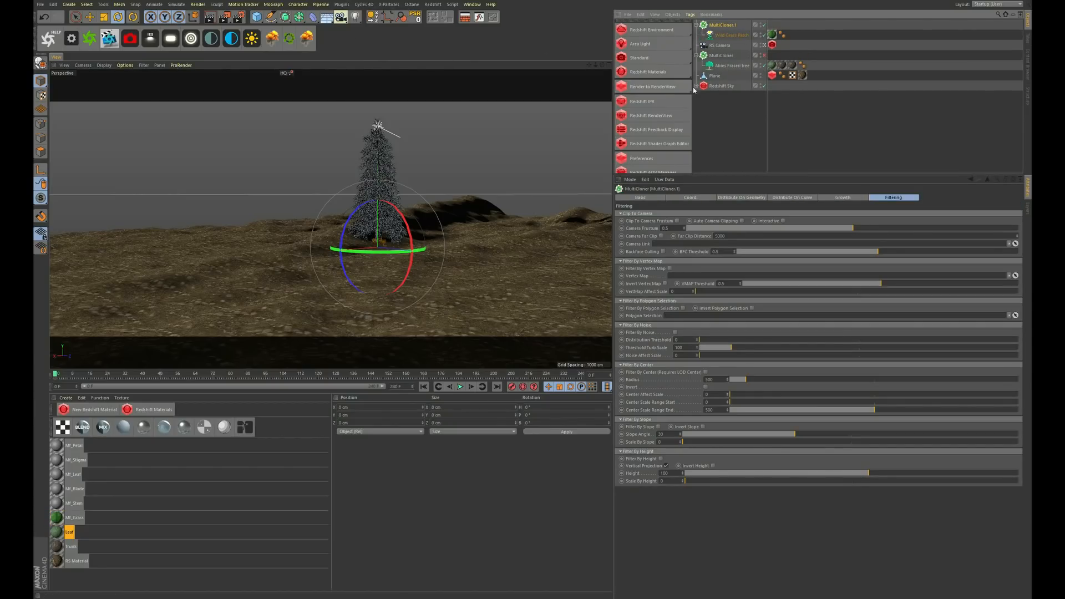
Step: Distribute the grass MultiCloner over the Plane with its display points hidden and a Clone Count of 5000
left_click_drag(714, 76, 687, 270)
left_click(747, 198)
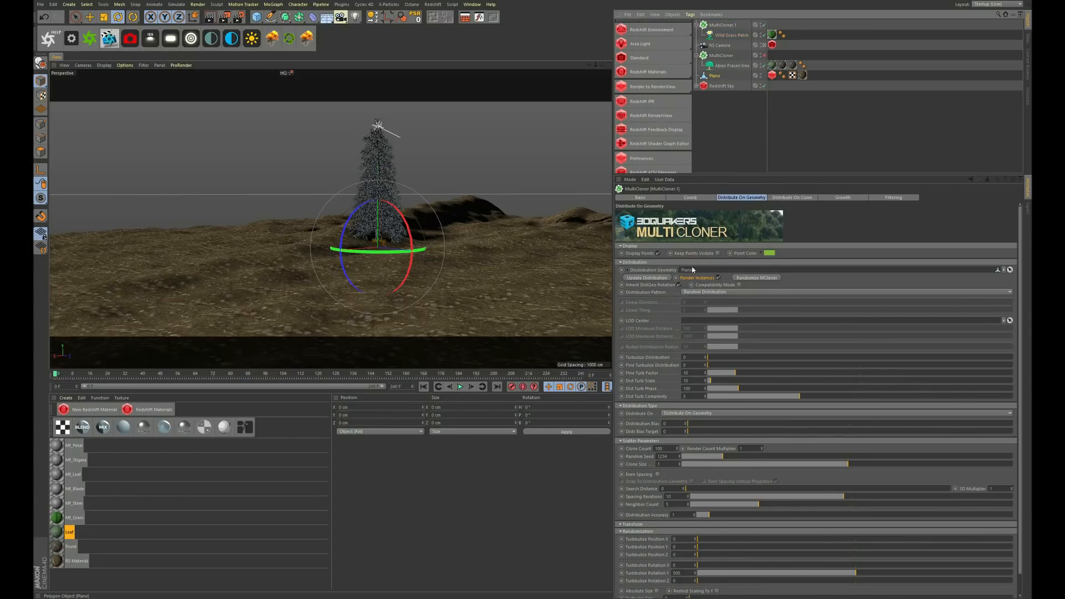
left_click(658, 253)
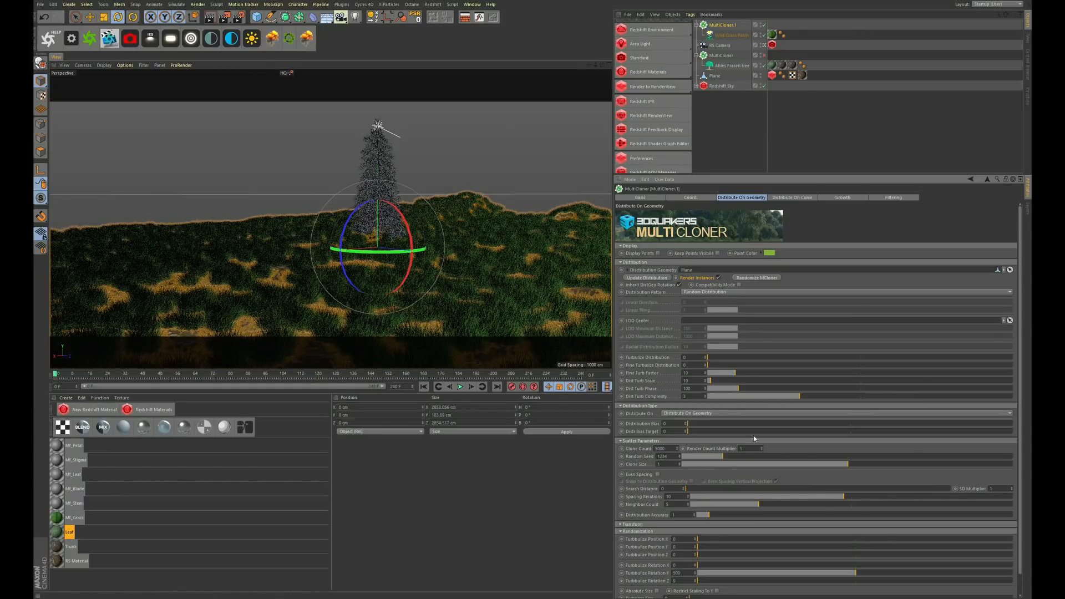
left_click_drag(709, 173, 709, 144)
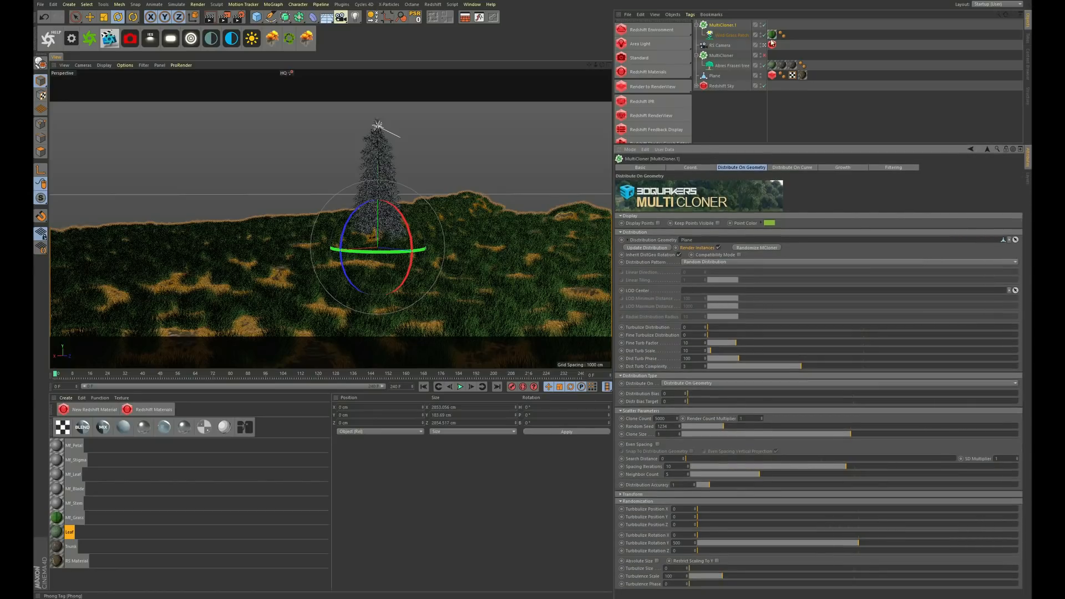
Step: Re-enable the tree MultiCloner and render the scene in Redshift RenderView, locked to the RS Camera
left_click(763, 55)
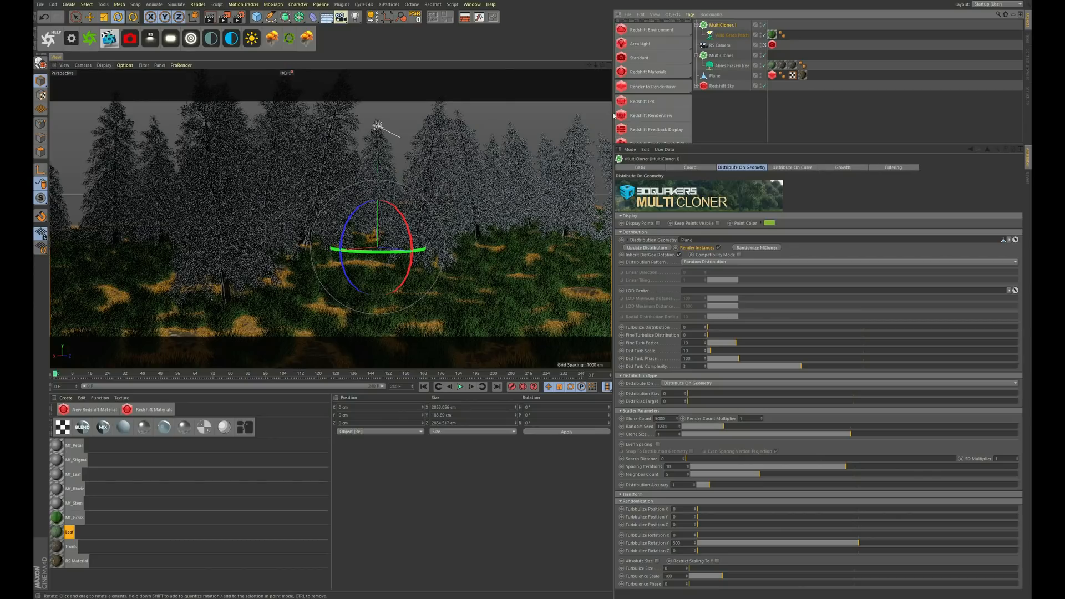
left_click(674, 90)
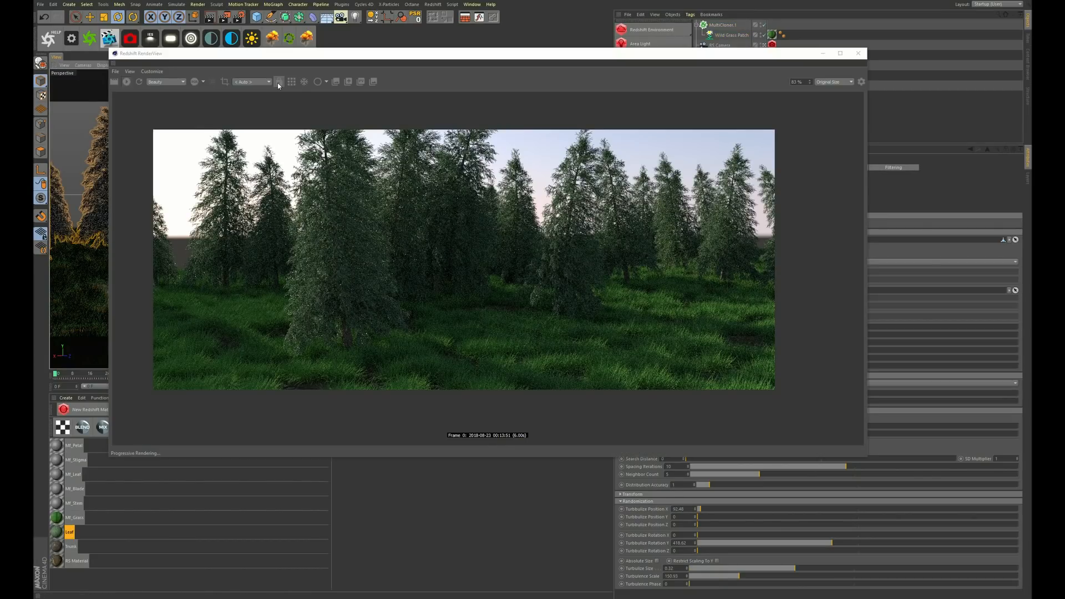
left_click(279, 82)
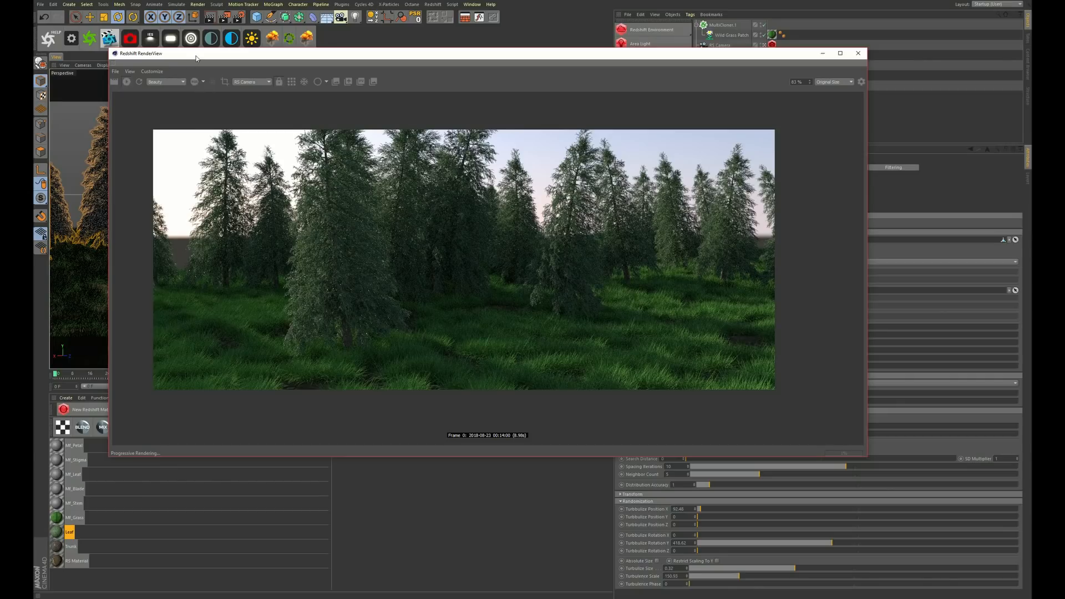
left_click_drag(196, 58, 634, 157)
Step: Check the MultiFlora materials and delete the unused ones, from Mf_Petal through Mf_Stem, keeping Mf_Grass
left_click(525, 89)
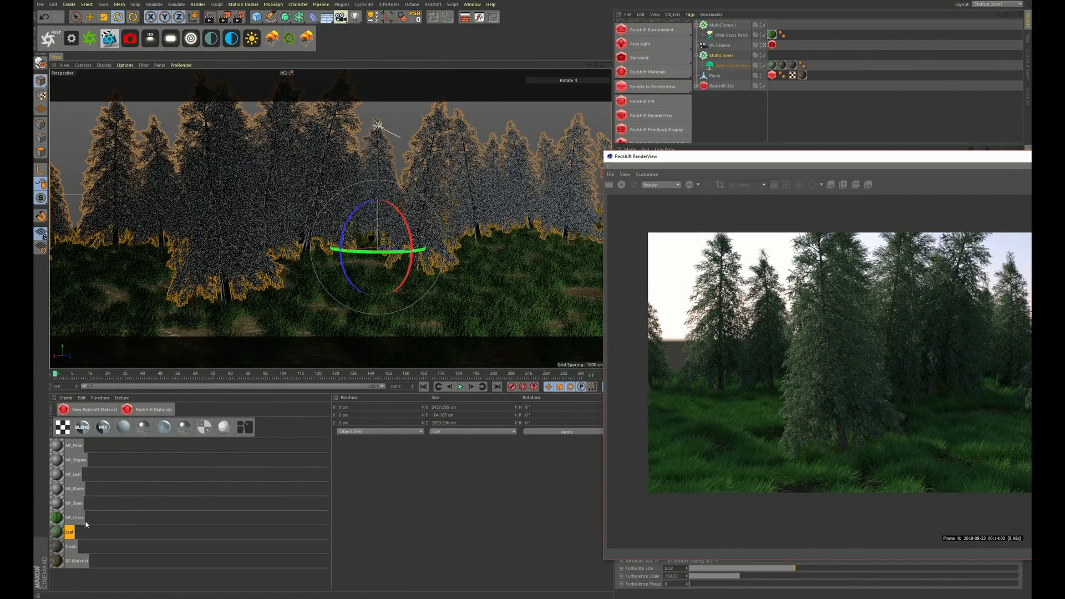
double_click(56, 517)
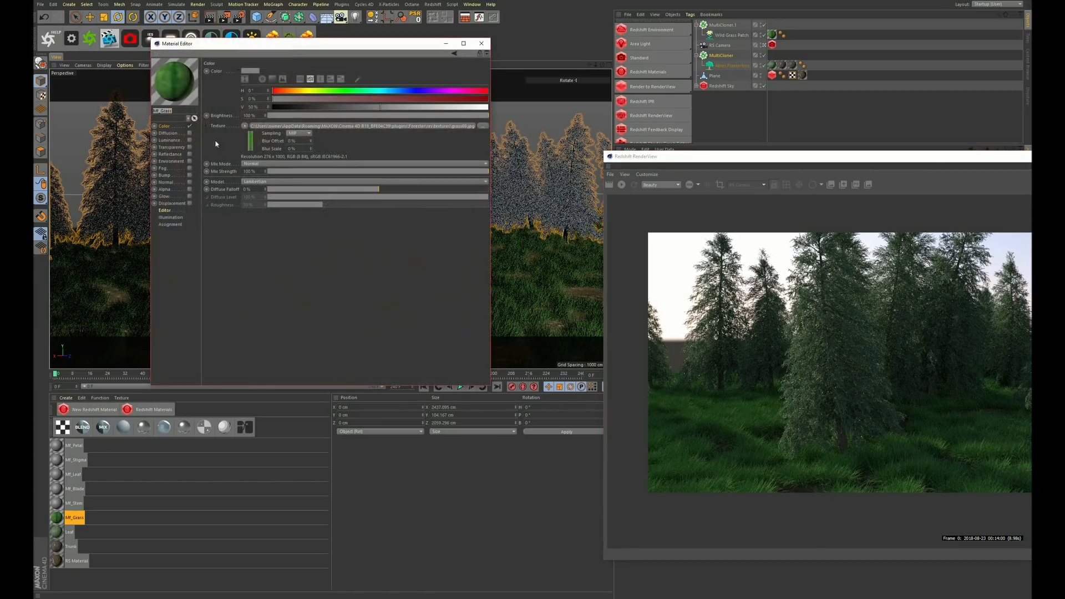
left_click(58, 503)
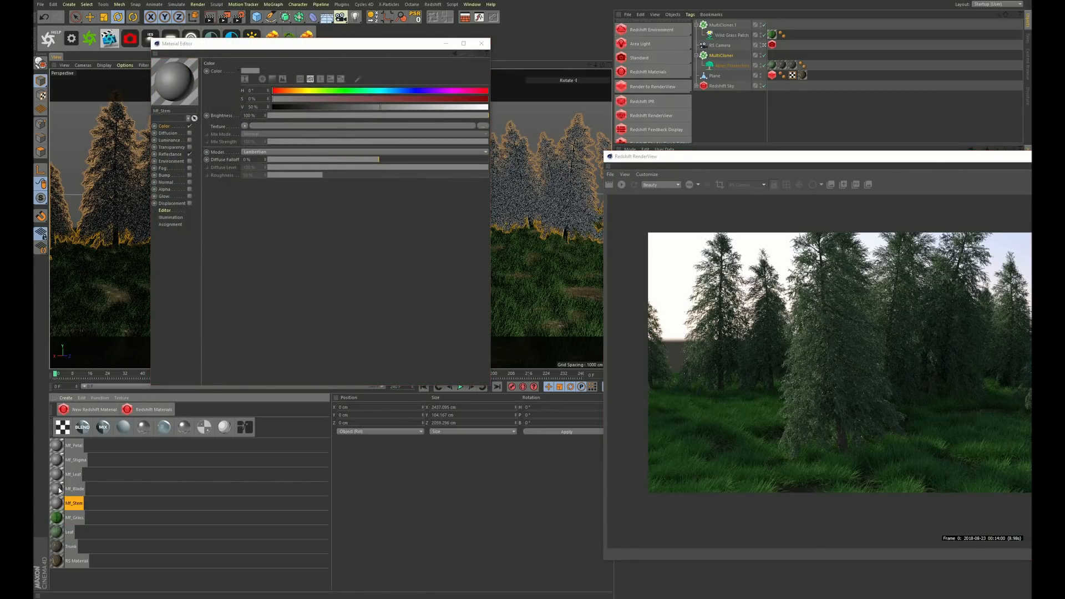
left_click(58, 489)
left_click(62, 476)
left_click(59, 459)
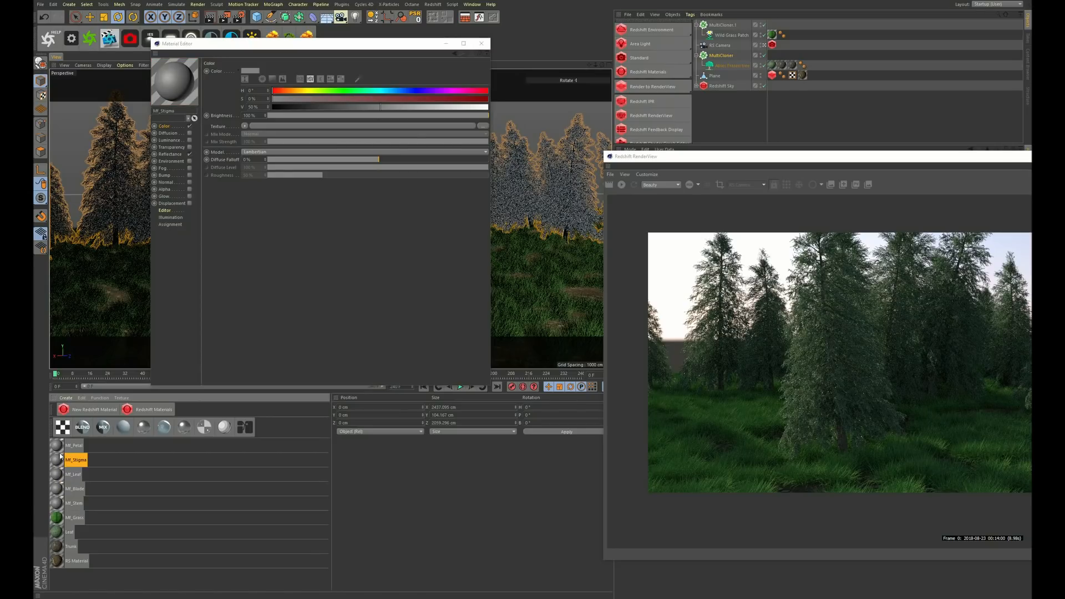
left_click(62, 447)
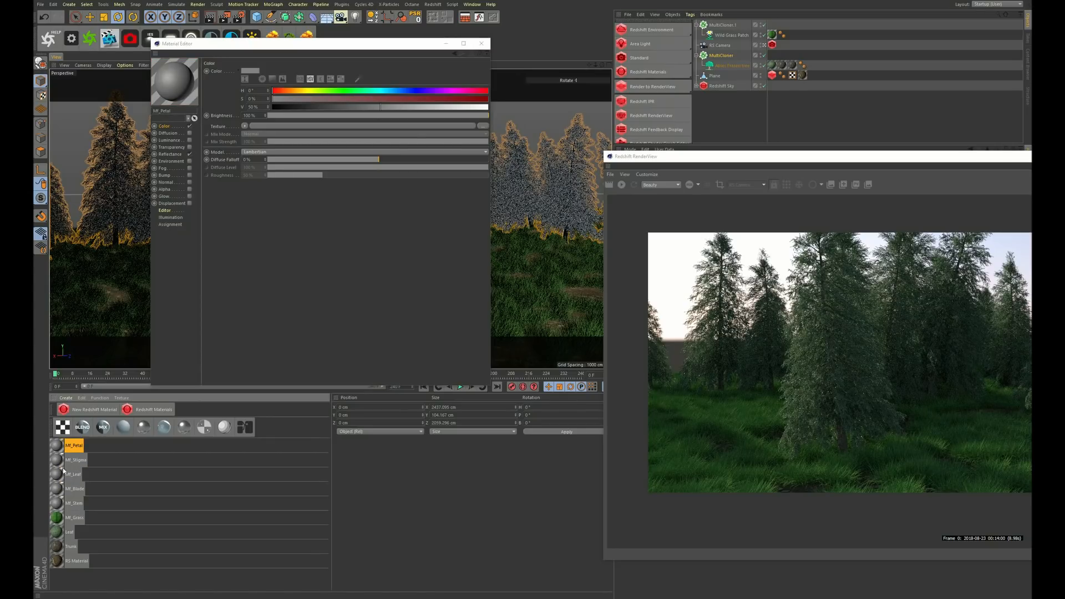
left_click(59, 503, "shift")
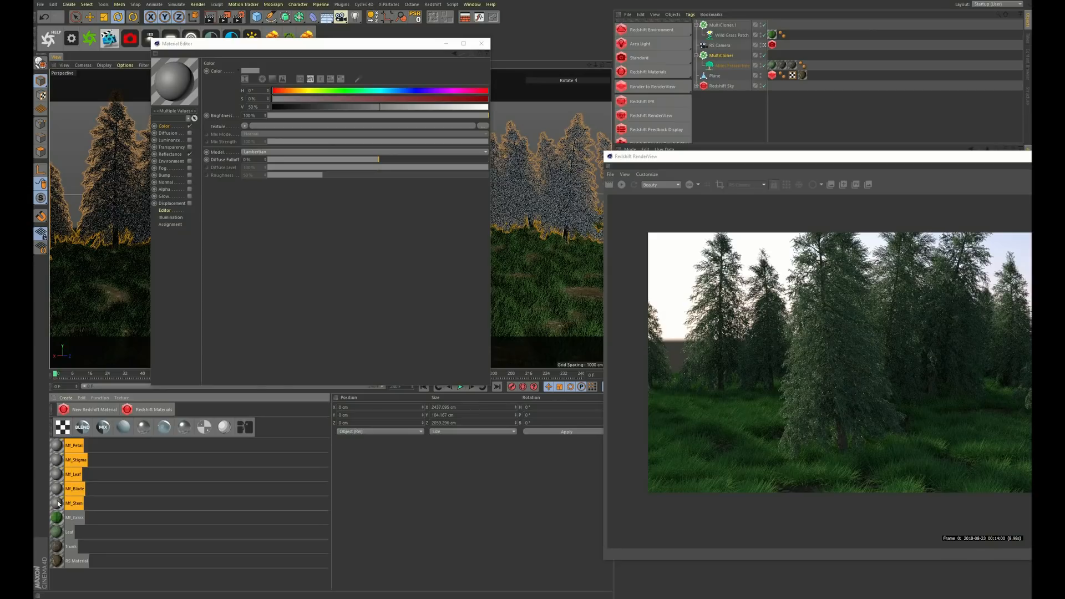
key("Delete")
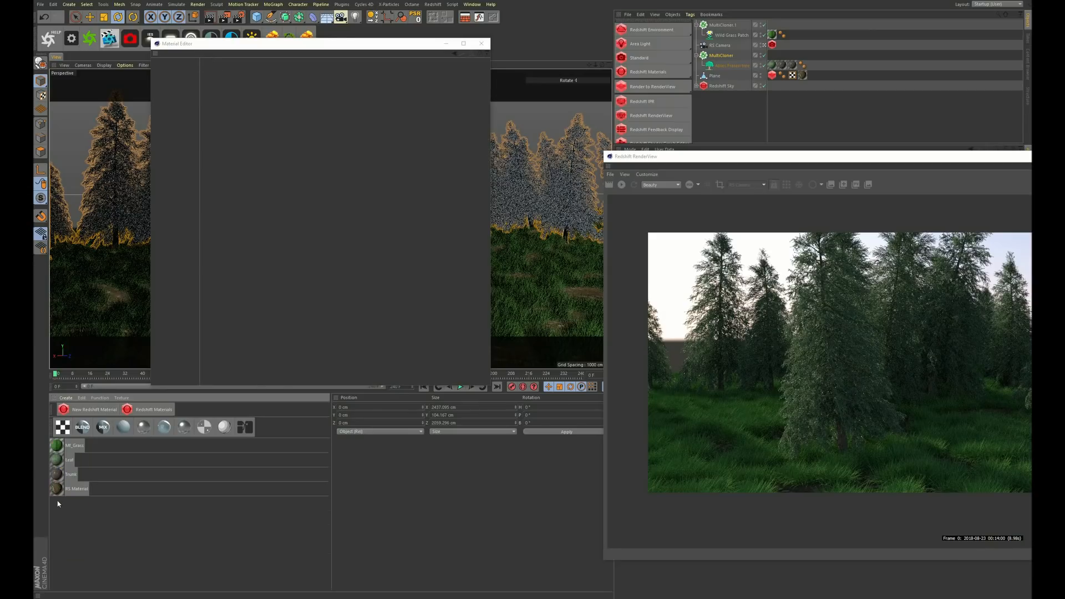
left_click(57, 460)
left_click(481, 43)
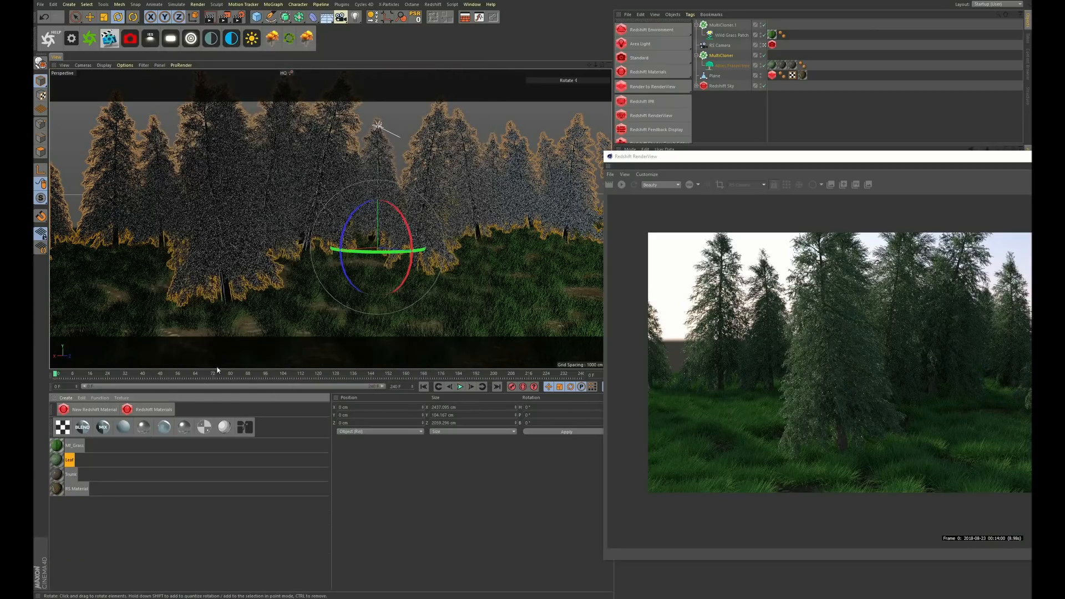
Step: Convert the Mf_Grass material to a Redshift material, replacing the original
left_click(58, 449)
left_click(89, 398)
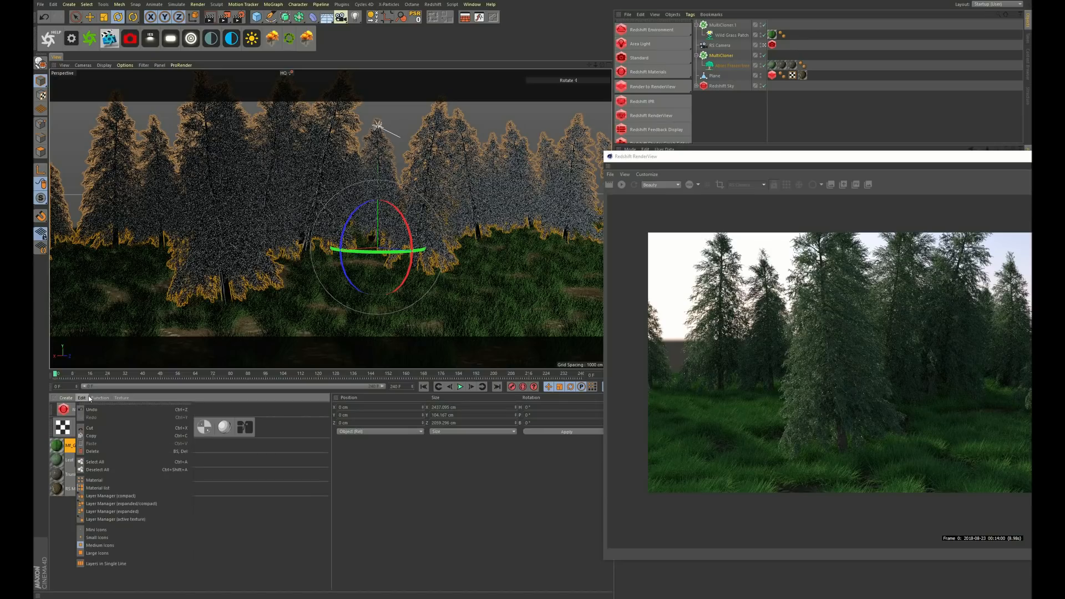
left_click(145, 410)
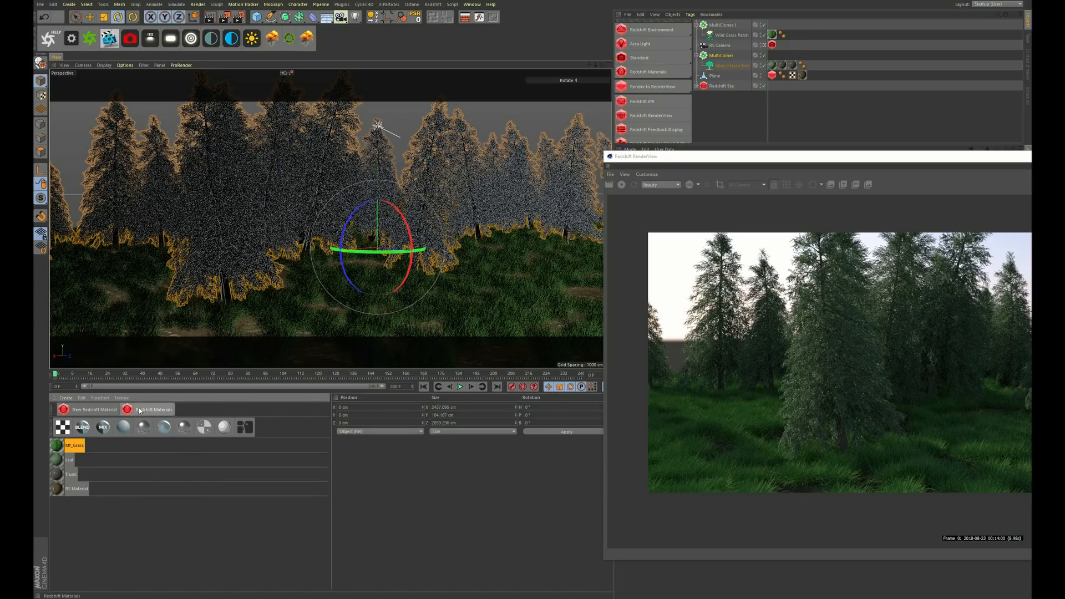
mouse_move(176, 437)
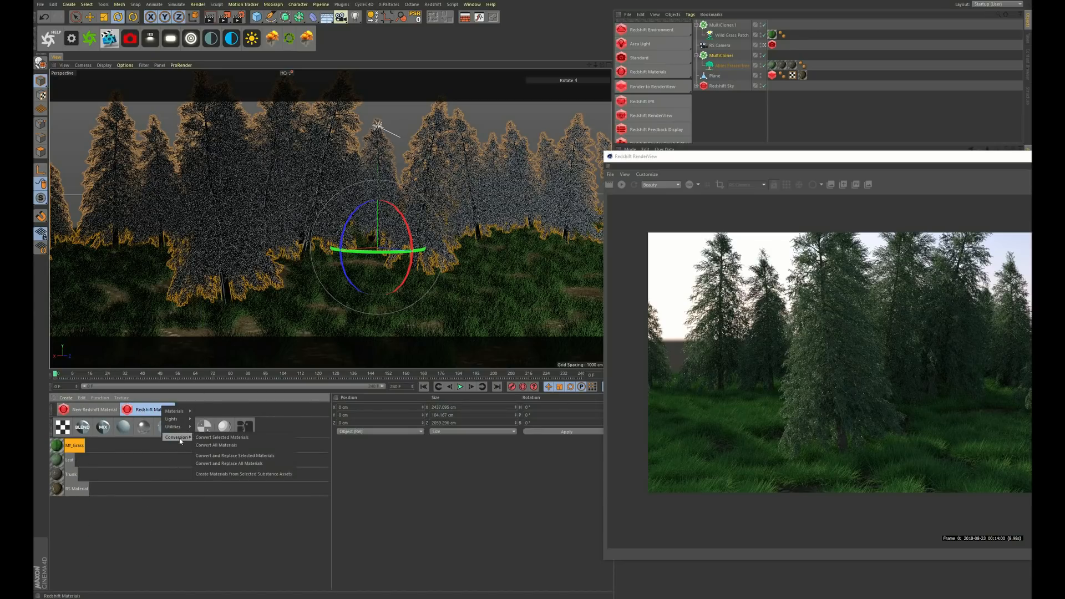
left_click(220, 455)
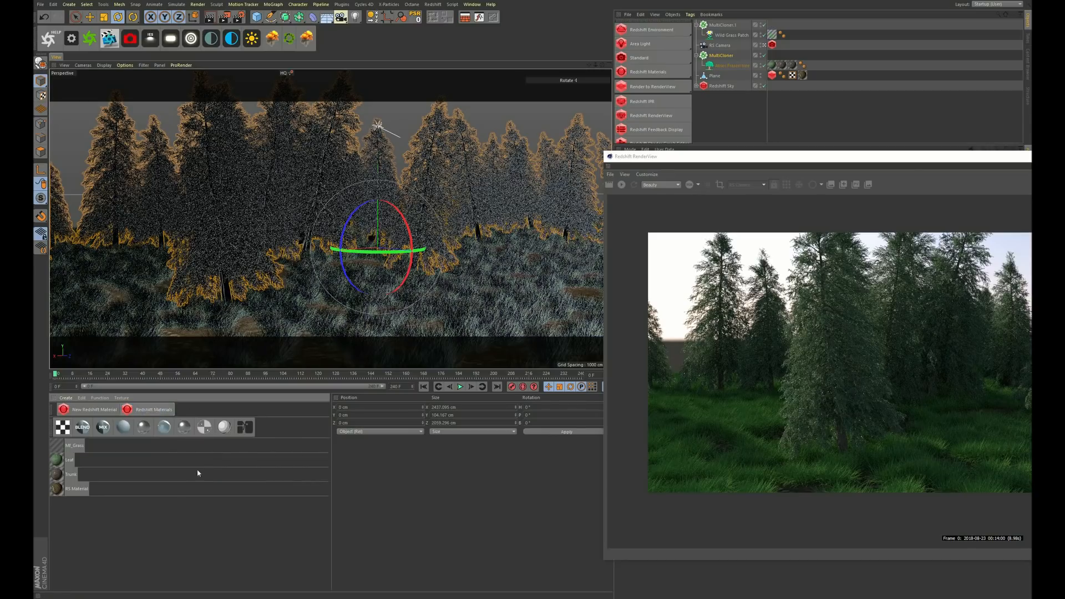
Step: Open the converted Mf_Grass material and restart the RenderView render, with both windows arranged side by side
double_click(59, 446)
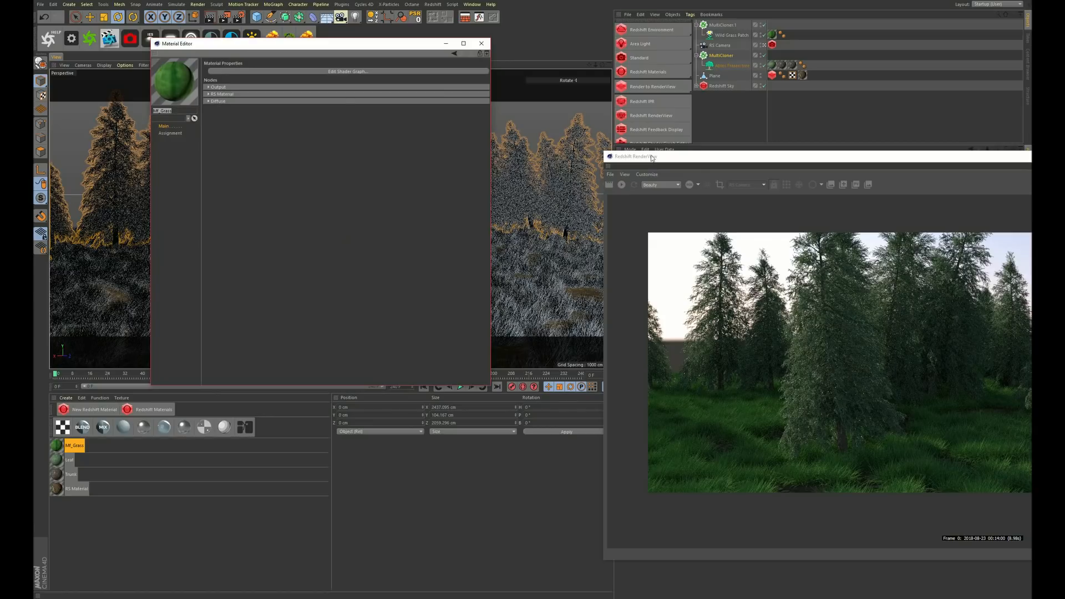
left_click_drag(651, 159, 353, 73)
left_click(324, 101)
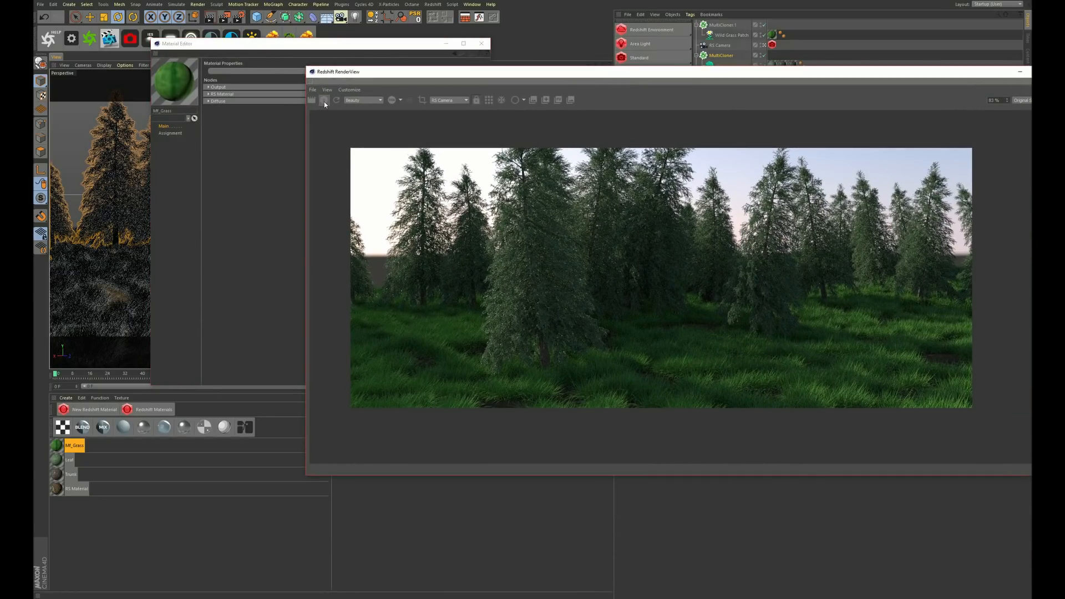
left_click_drag(215, 45, 139, 43)
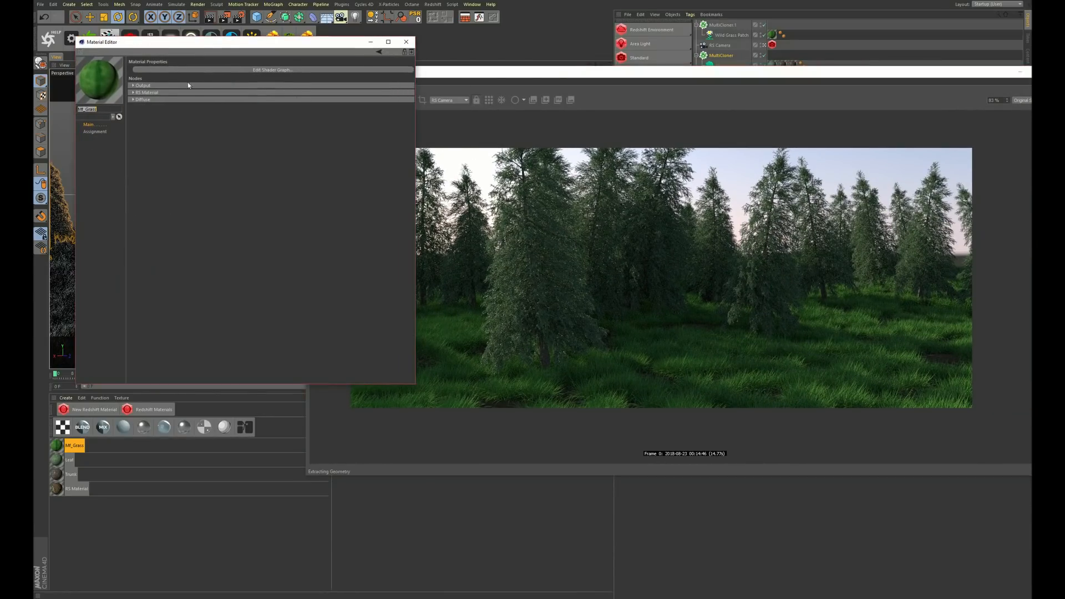
Step: Open the Mf_Grass shader graph and add a Color Correct node
left_click(133, 92)
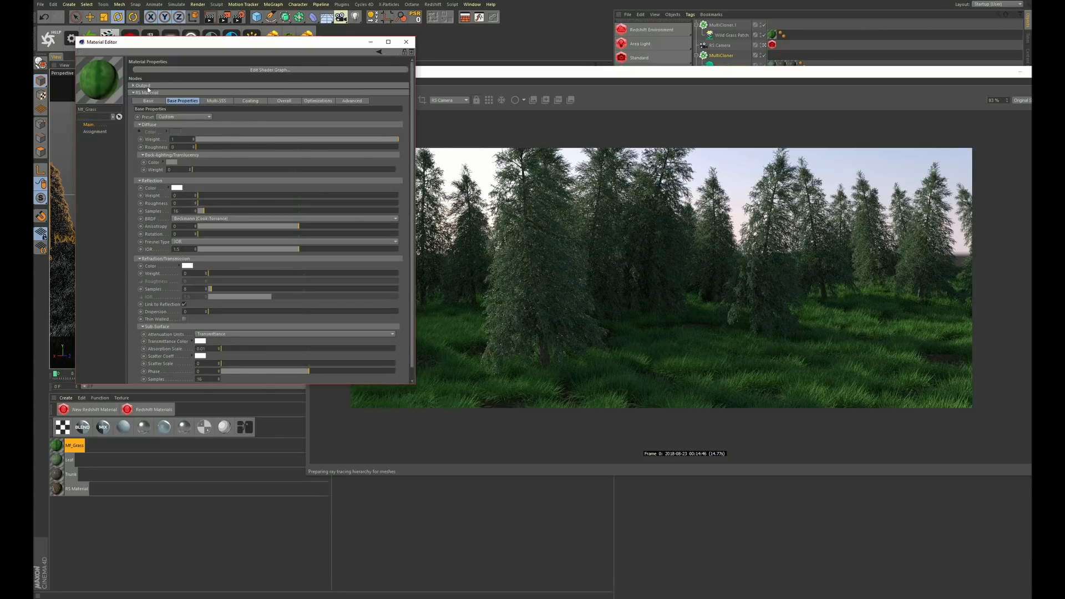
left_click(133, 93)
left_click(184, 70)
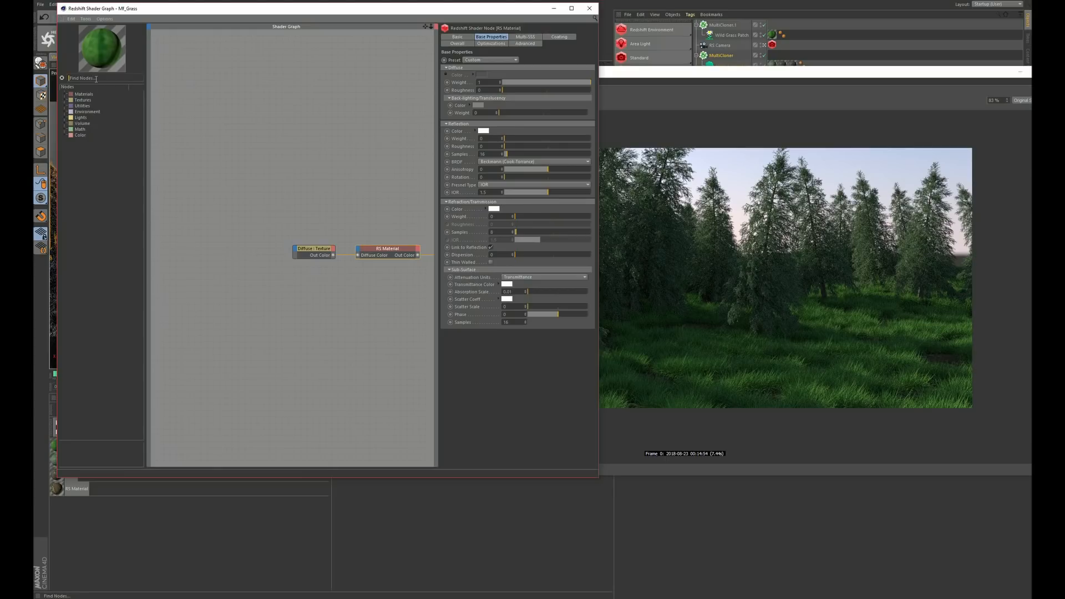
type("color")
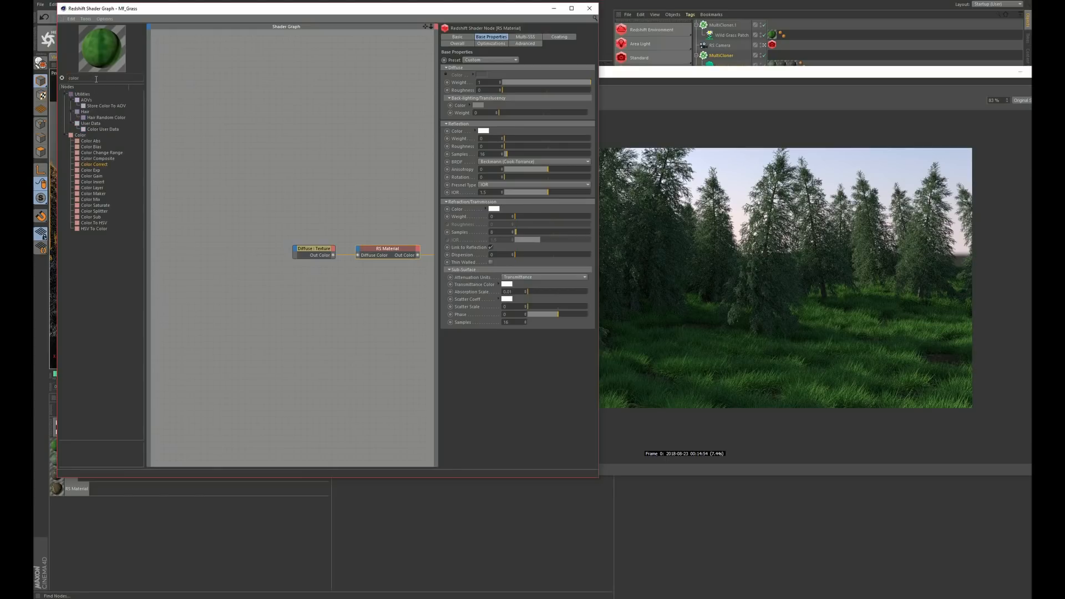
left_click_drag(80, 167, 312, 285)
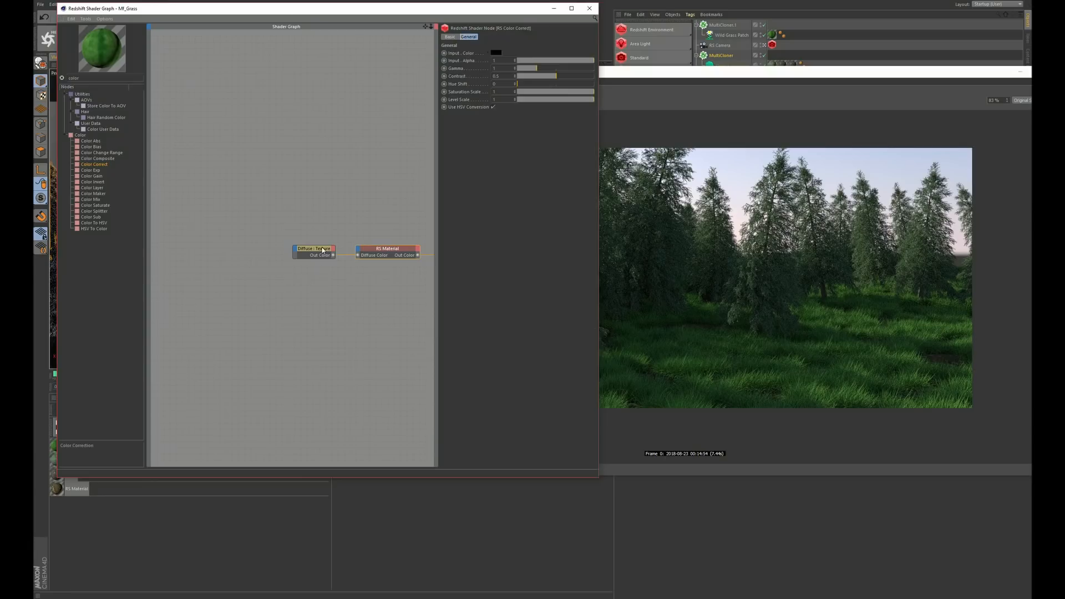
Step: Wire the Color Correct node between the diffuse texture and the RS Material's Diffuse Color input
left_click(315, 251)
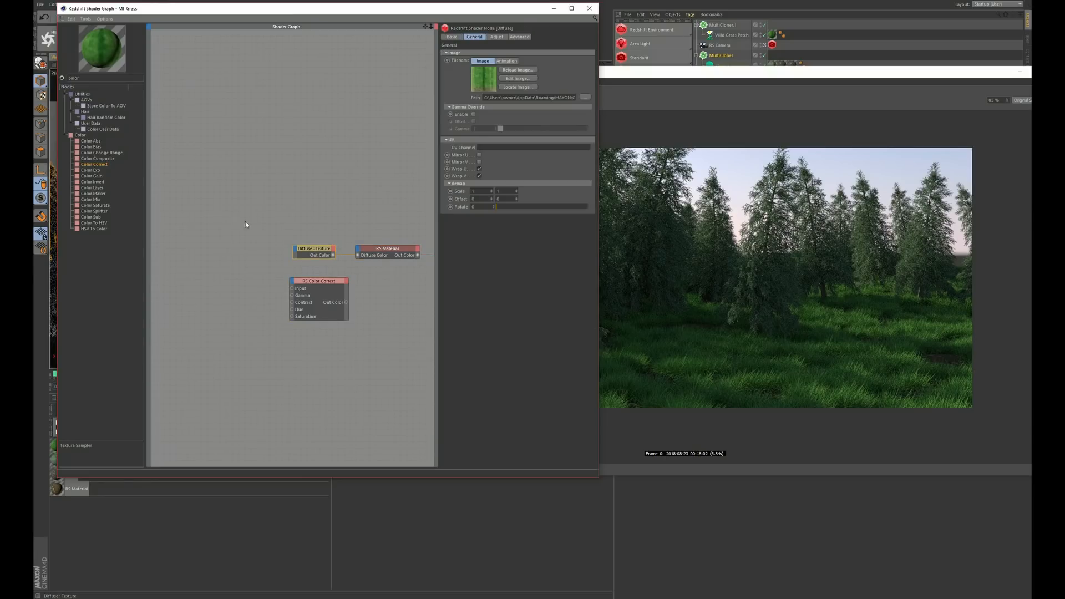
left_click_drag(329, 256, 293, 288)
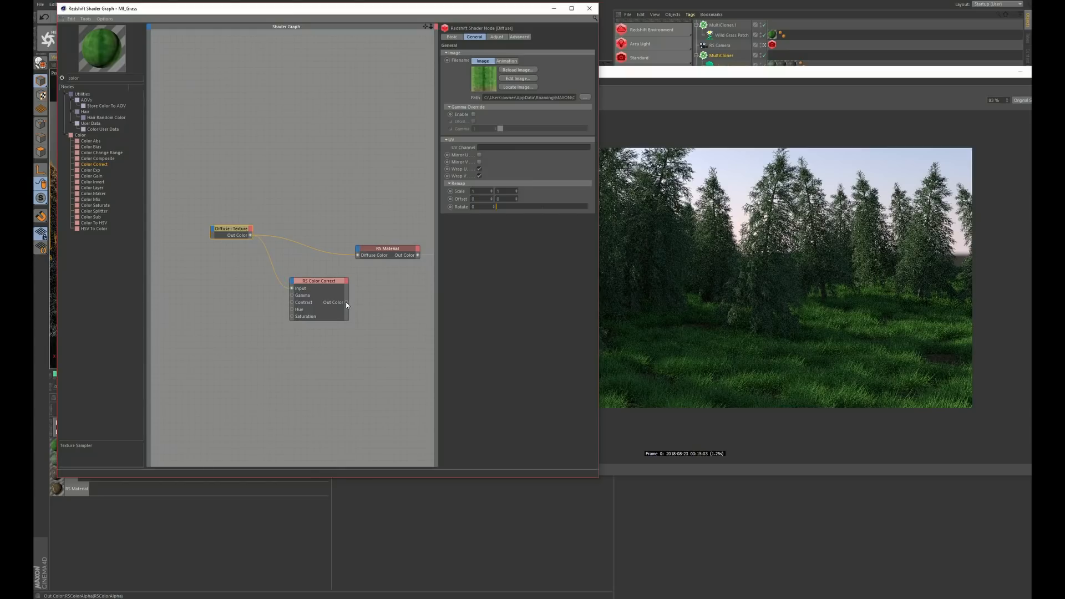
left_click_drag(358, 258, 357, 256)
left_click(306, 282)
left_click_drag(306, 283, 296, 235)
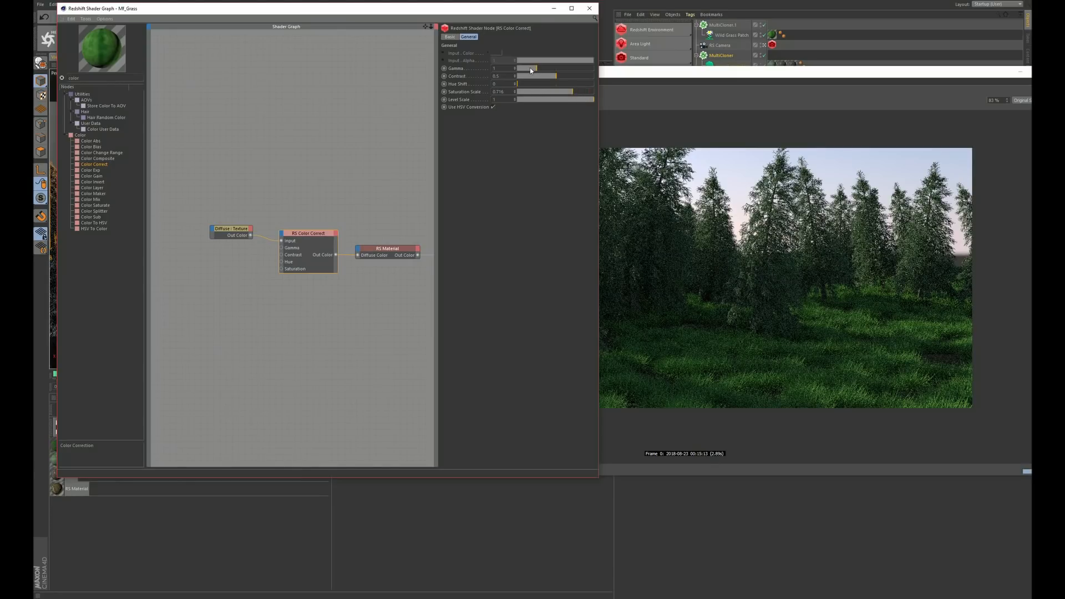
Step: Darken and desaturate the grass in the Color Correct node with Gamma about 0.71 and Saturation Scale about 0.72, and close the shader graph
left_click_drag(527, 68, 525, 69)
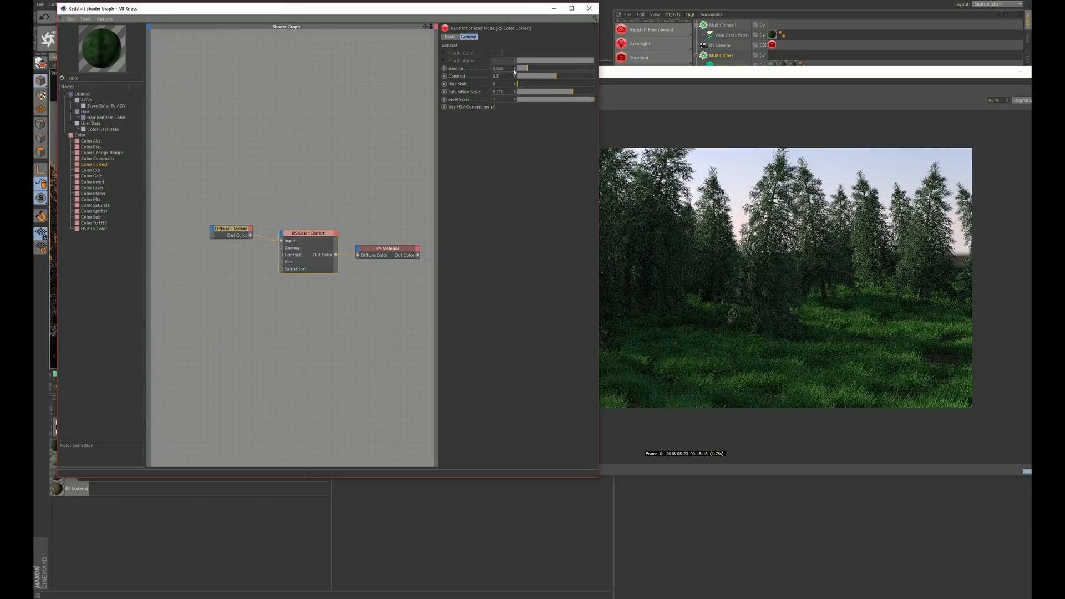
left_click_drag(438, 8, 389, 46)
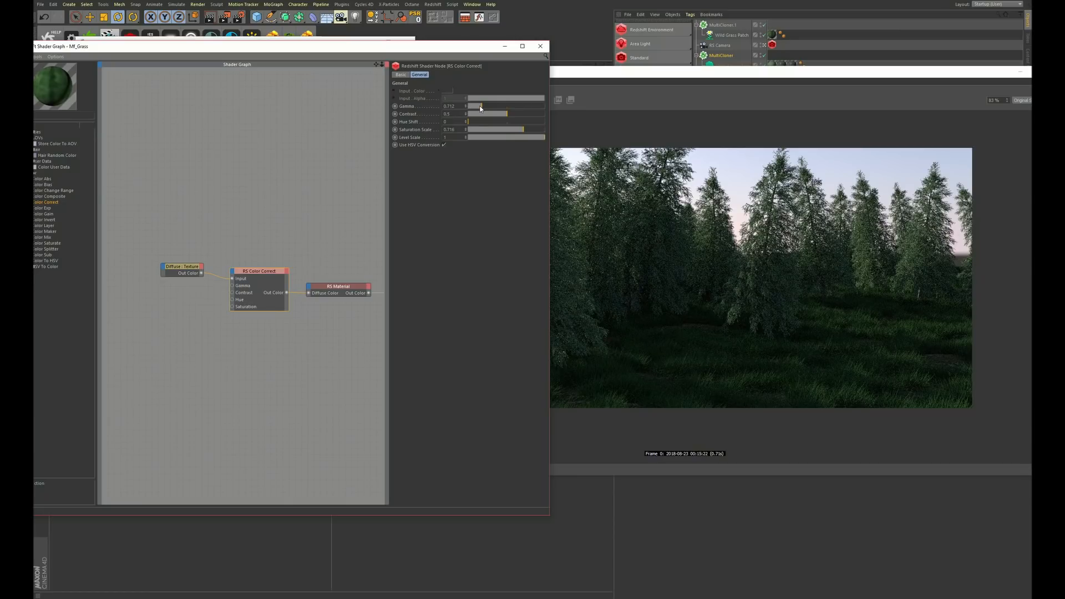
left_click_drag(336, 48, 372, 31)
left_click_drag(622, 73, 837, 45)
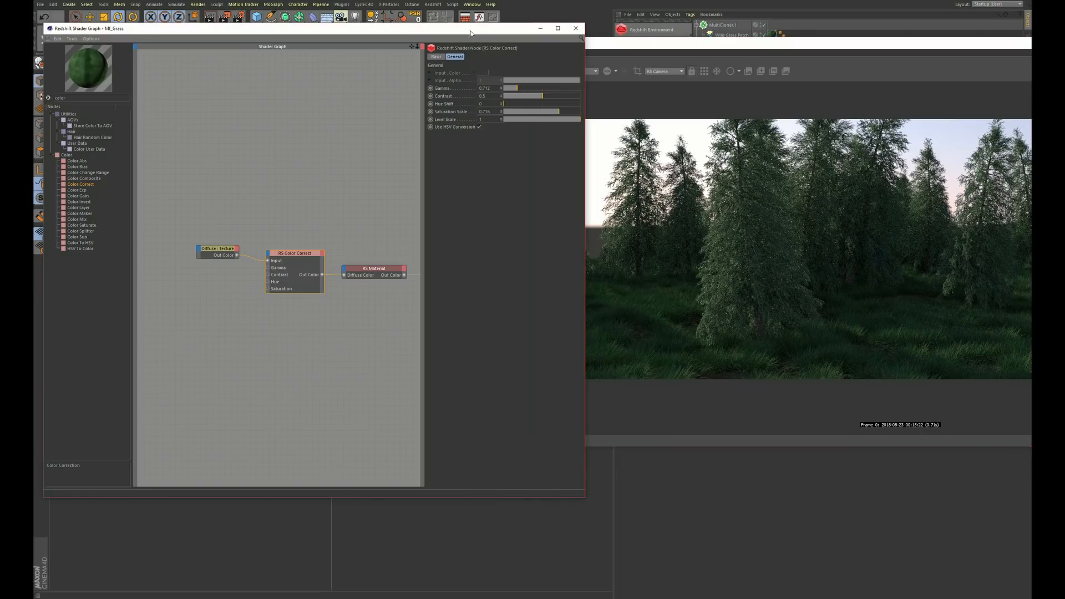
left_click(575, 27)
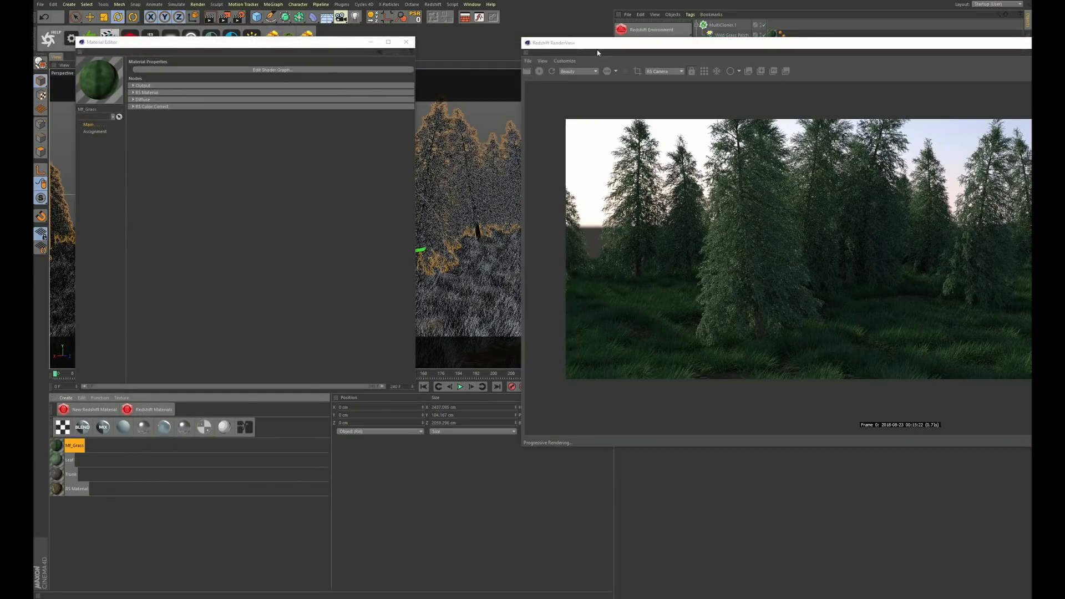
left_click_drag(597, 44, 462, 39)
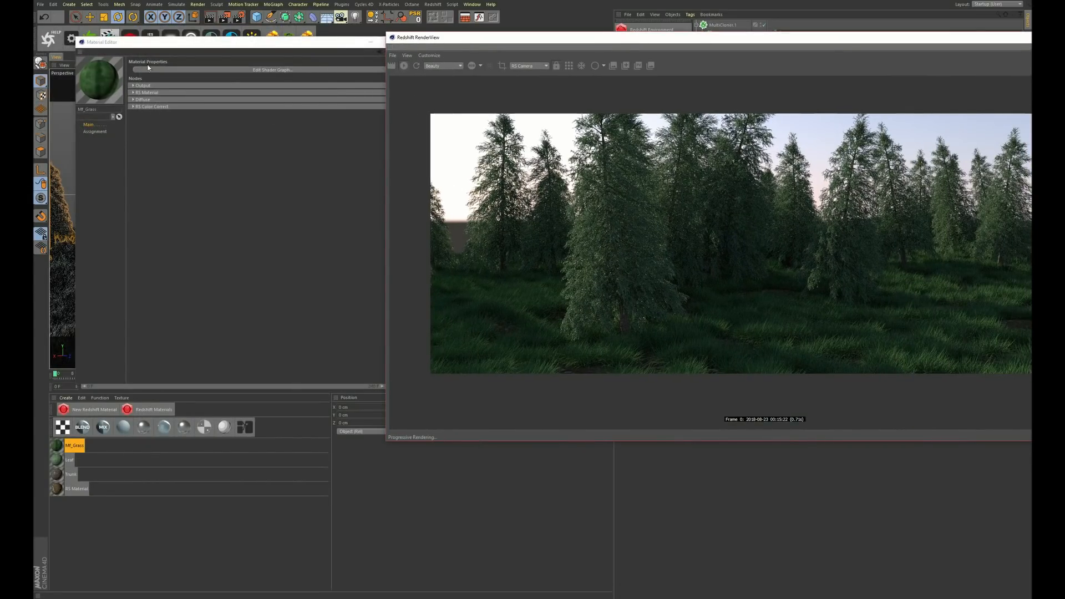
Step: Give the Mf_Grass RS Material a soft reflection with Weight about 0.06 and Roughness about 0.48
left_click(179, 47)
left_click(133, 92)
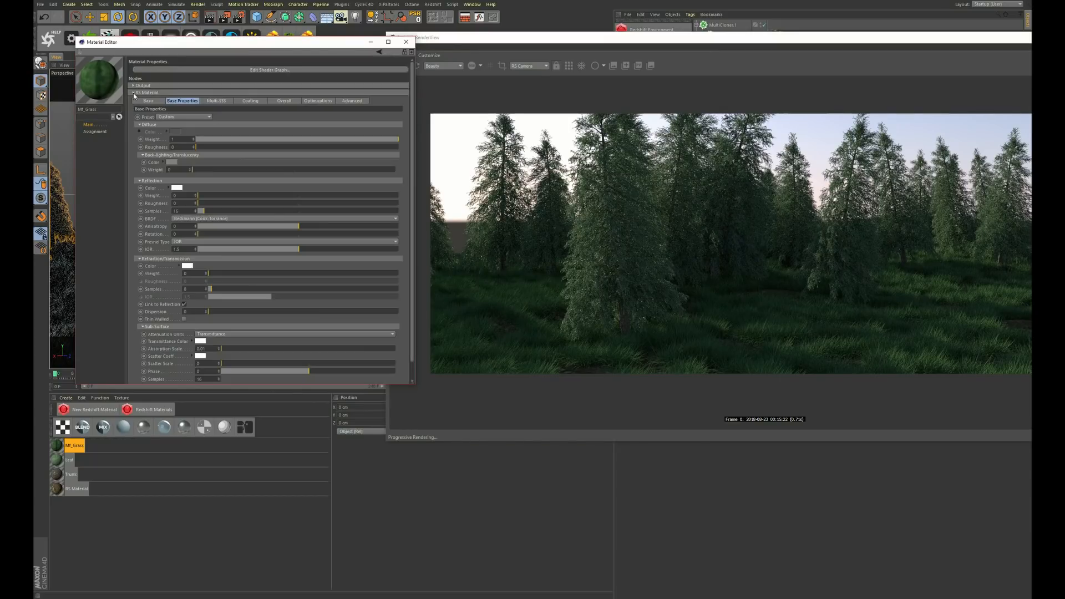
mouse_move(255, 195)
left_mouse_down()
mouse_move(224, 195)
mouse_move(273, 204)
left_mouse_up()
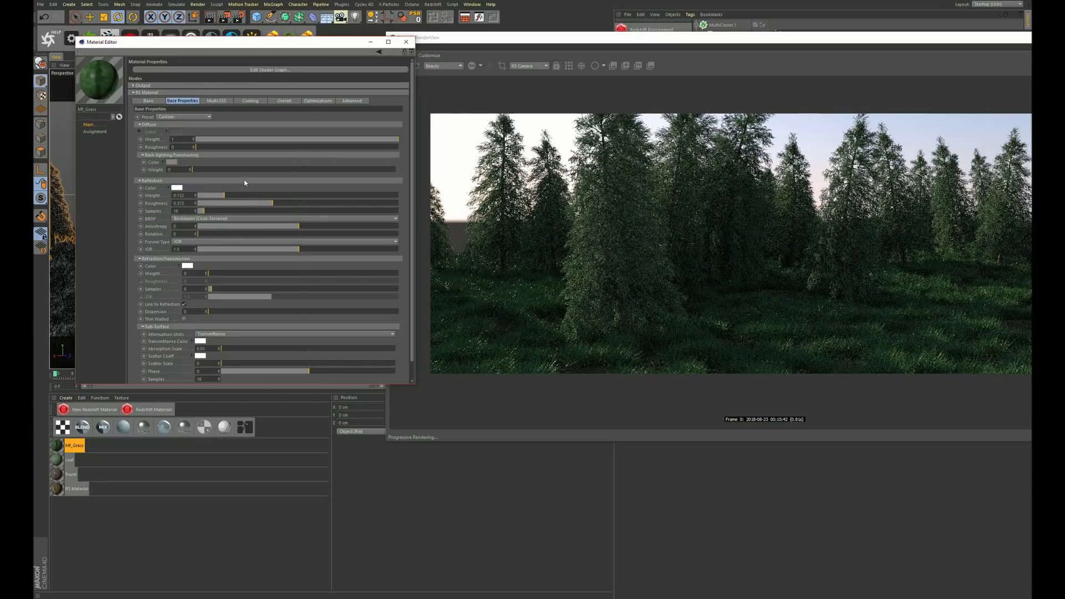
left_click(295, 203)
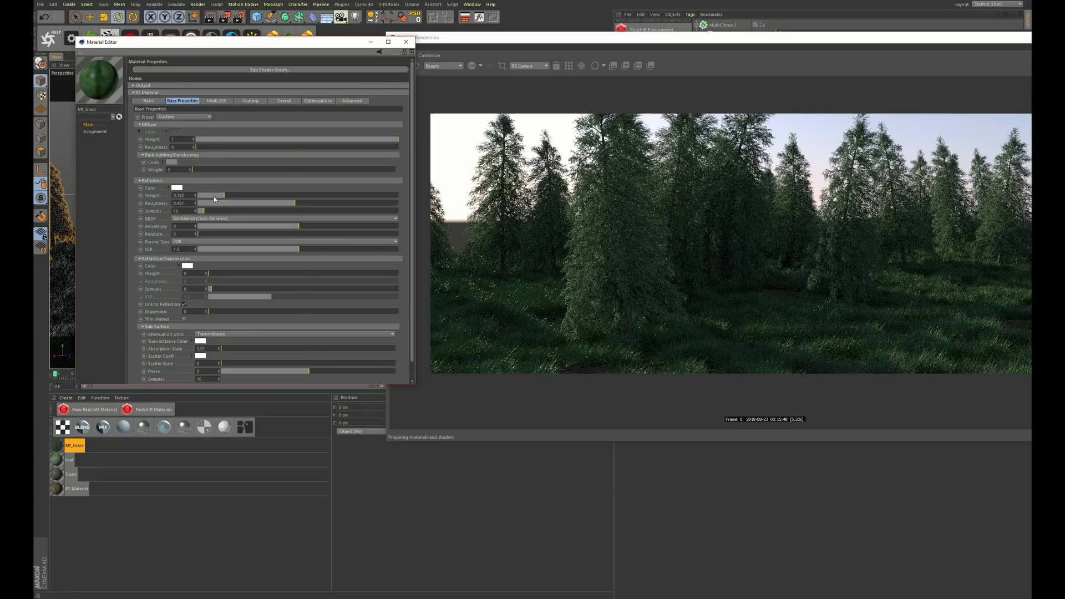
left_click_drag(214, 196, 201, 195)
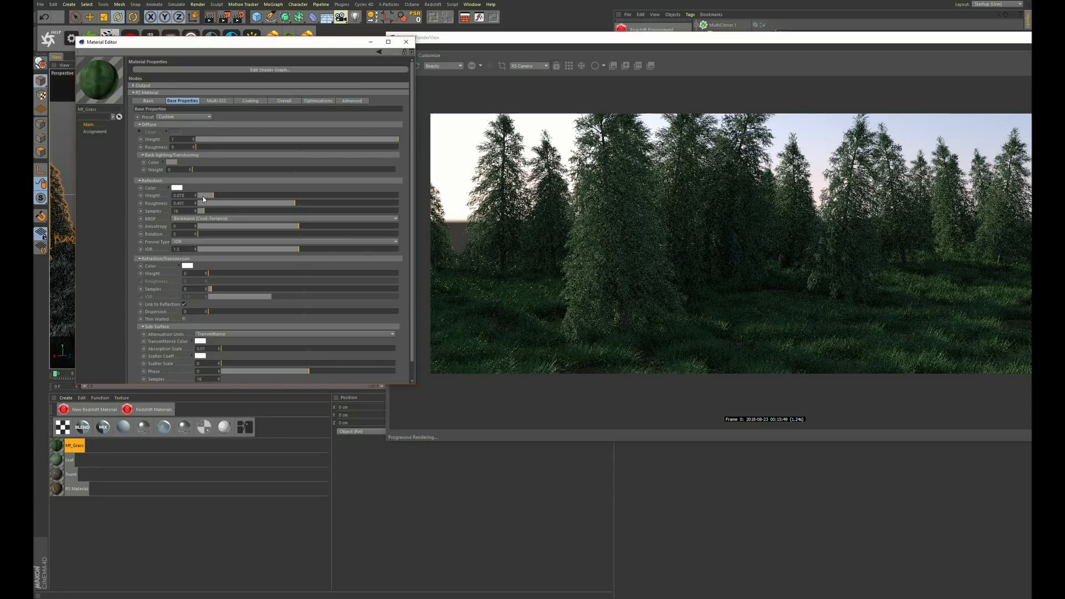
left_click_drag(210, 196, 205, 195)
Step: Set the grass material's back-lighting color to a muted green with Weight about 0.11, and close the Material Editor
left_click(171, 163)
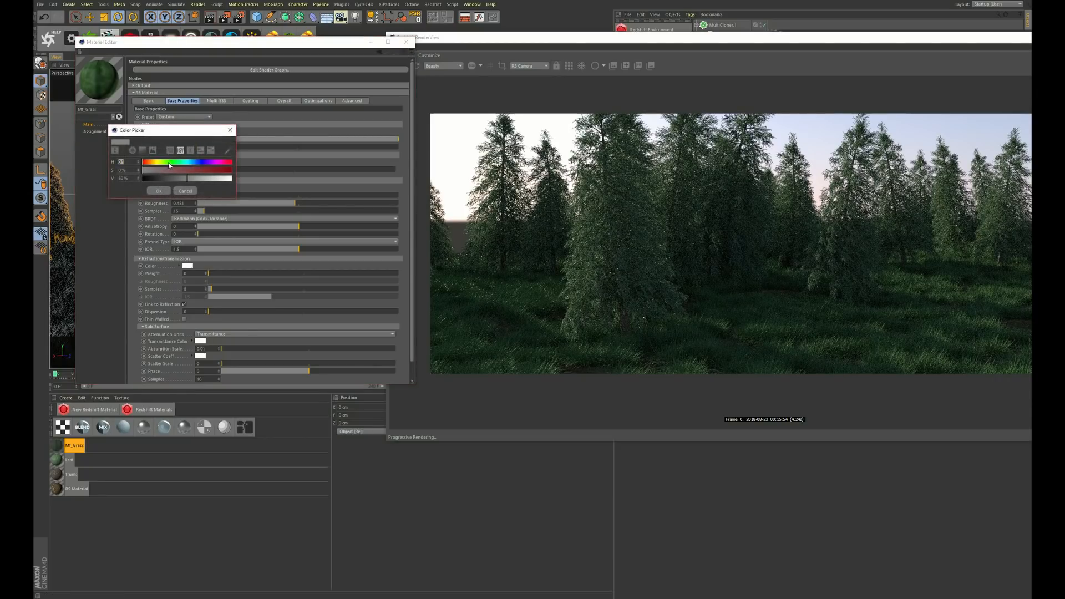
left_click(167, 162)
left_click(172, 170)
left_click(159, 190)
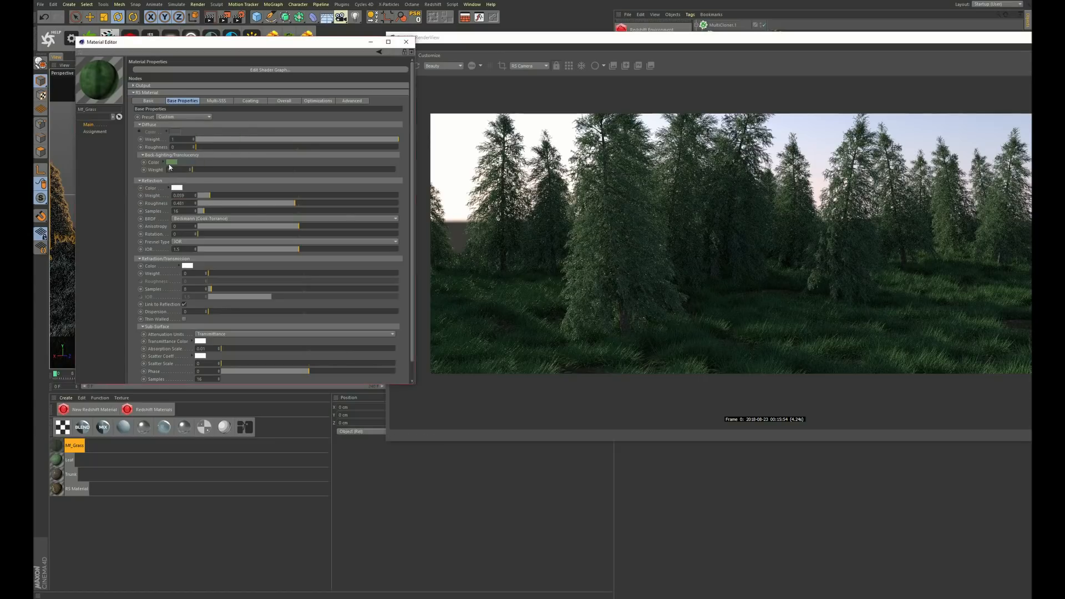
left_click(222, 170)
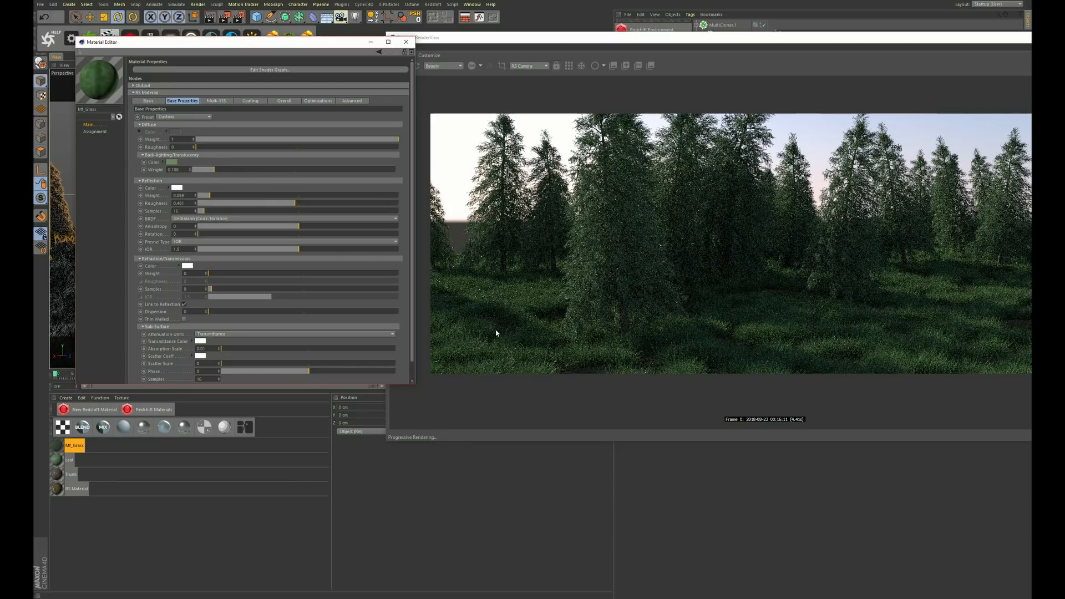
left_click(407, 43)
left_click_drag(492, 39, 257, 23)
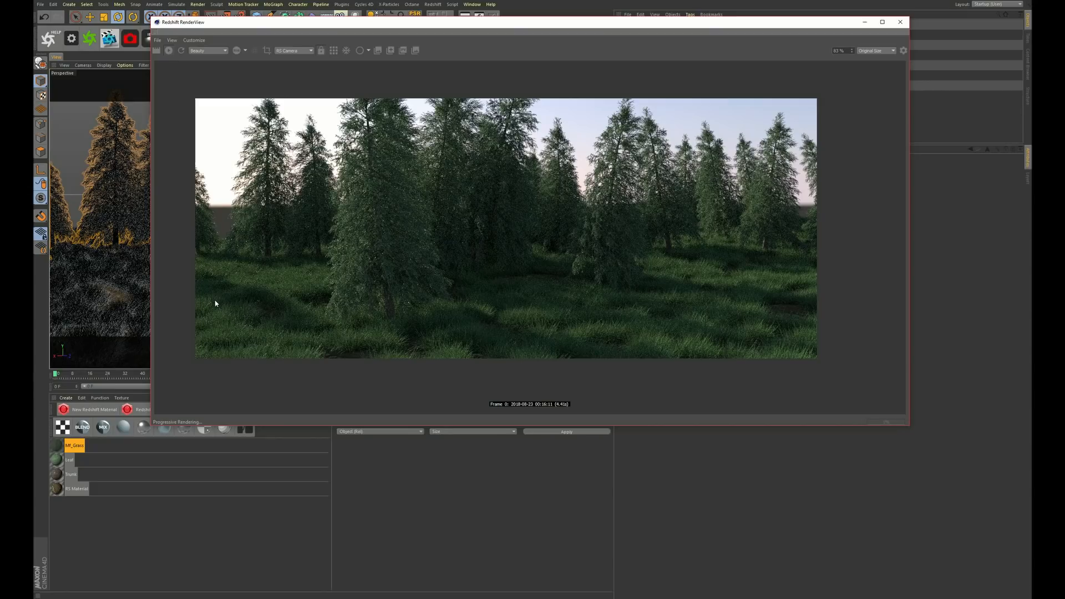
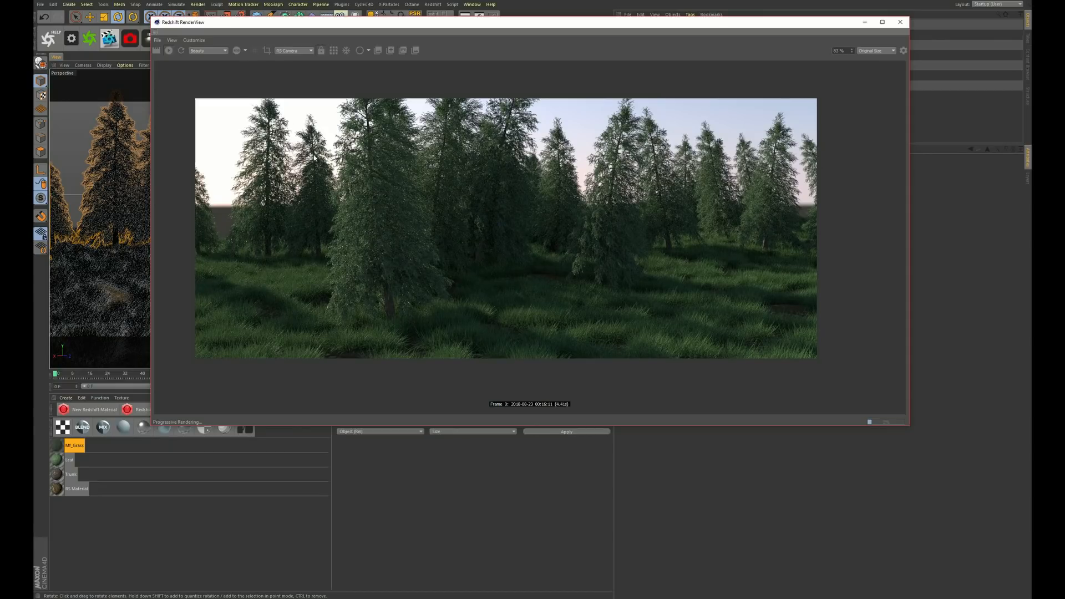
Step: Stop the live Redshift render, move the render view aside and collapse both MultiCloner hierarchies
left_click(170, 51)
left_click_drag(191, 22, 497, 393)
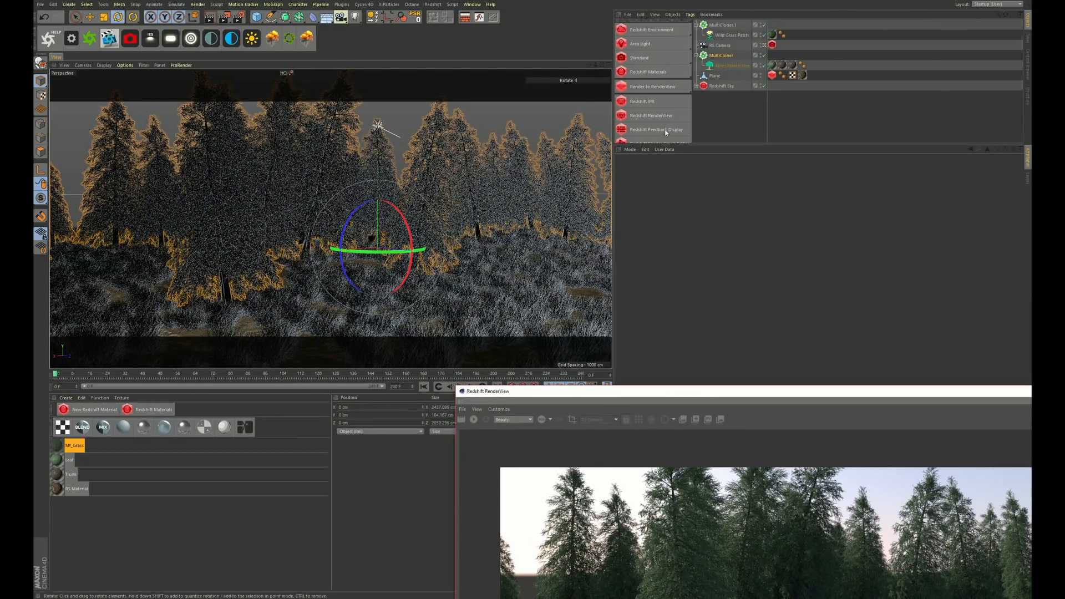
left_click(697, 25)
left_click(697, 46)
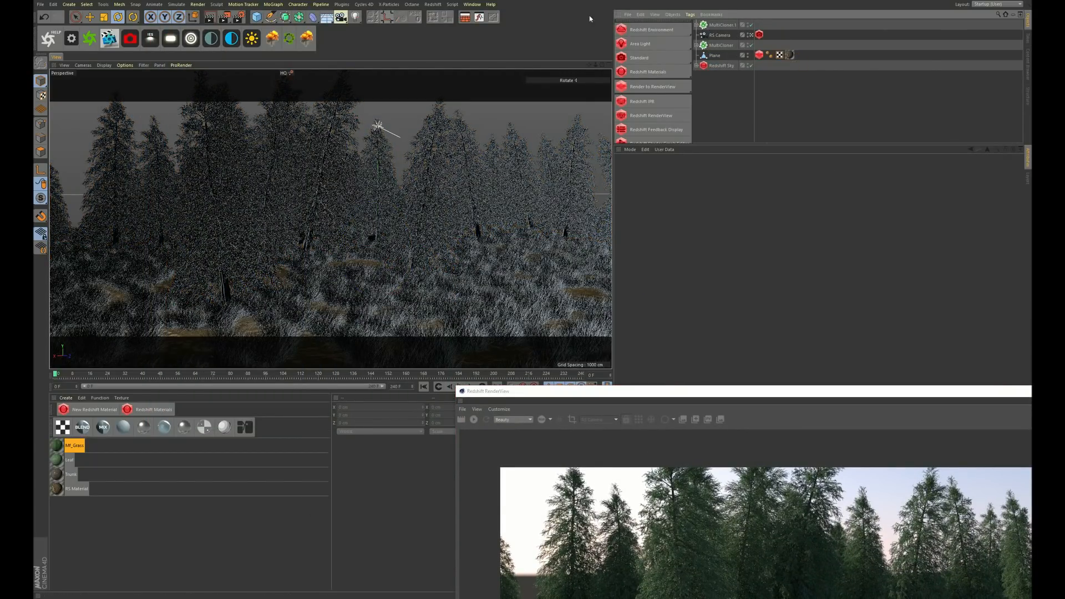
Step: Add a Forester Rock object to the scene
left_click(700, 26)
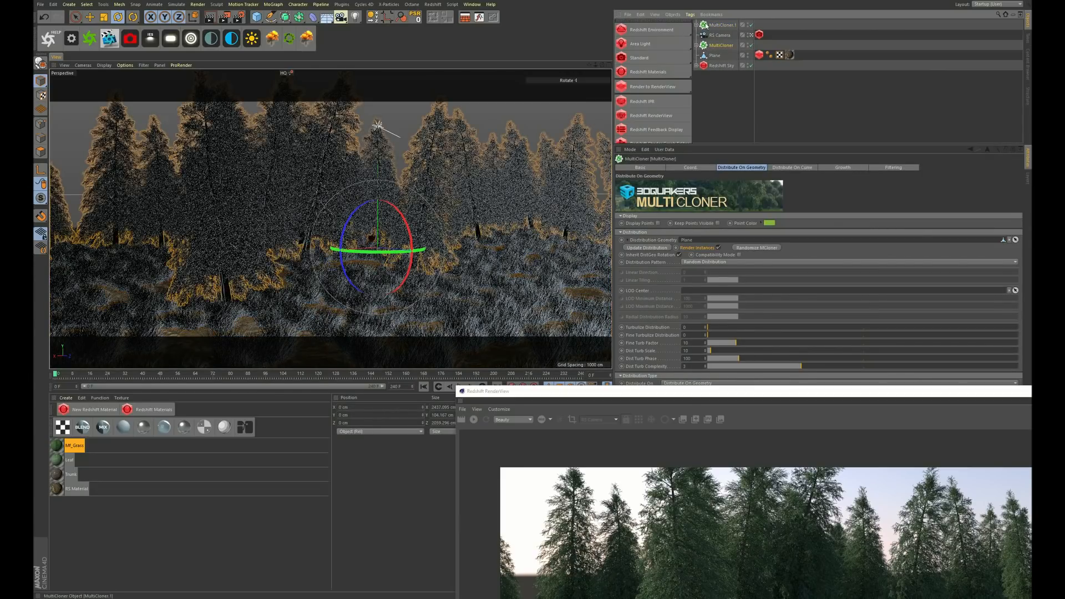
left_click(342, 5)
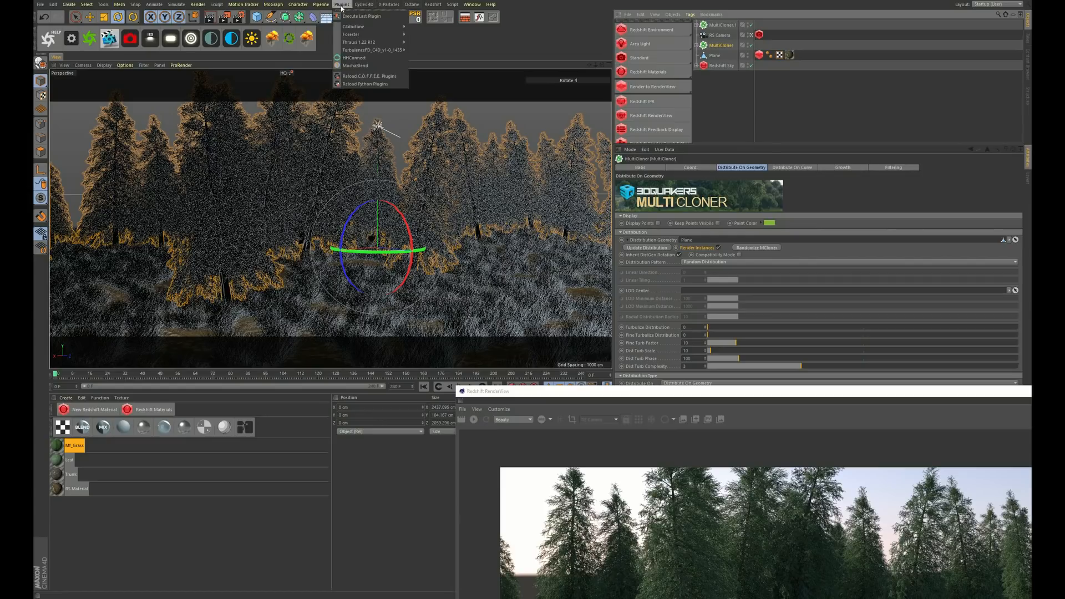
mouse_move(369, 34)
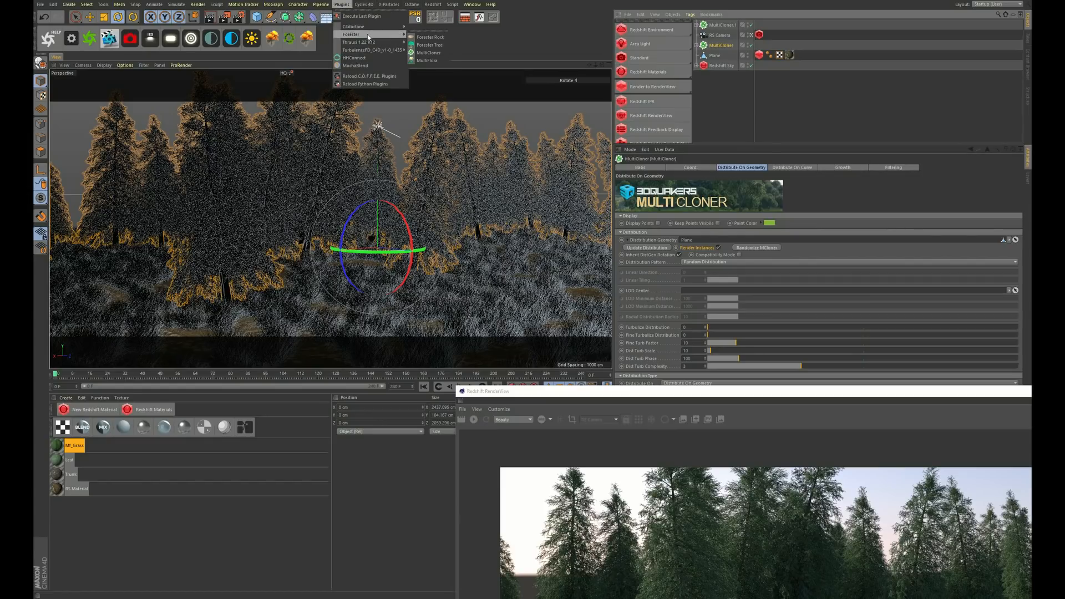
left_click(427, 37)
Step: Duplicate the grass MultiCloner and replace the copy's Wild Grass Patch with the Forester Rock as its child
left_click(697, 35)
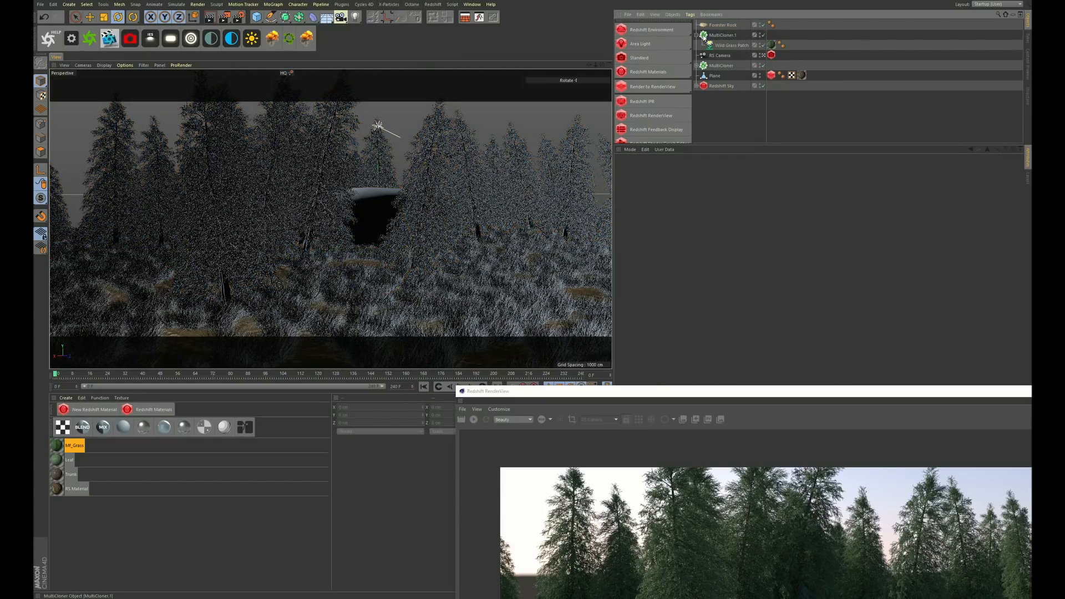
left_click_drag(704, 36, 703, 31, "ctrl")
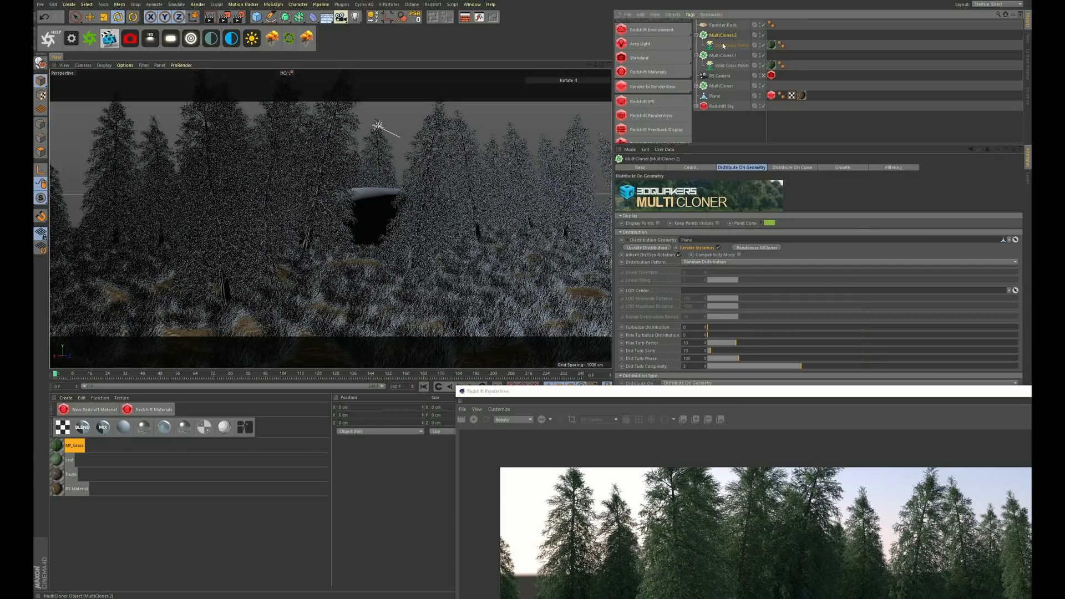
left_click(723, 45)
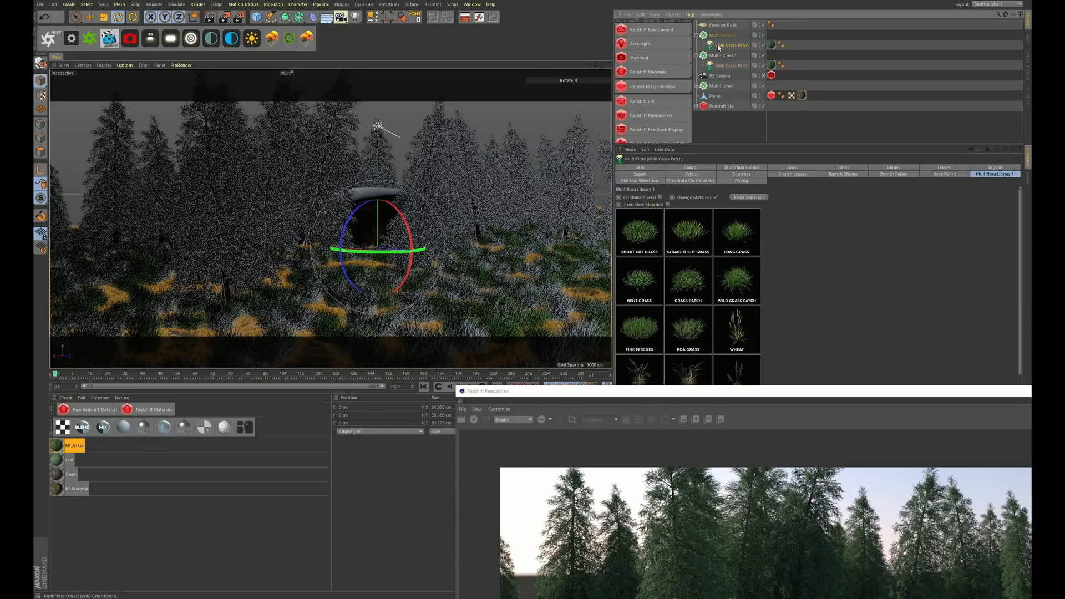
key("Delete")
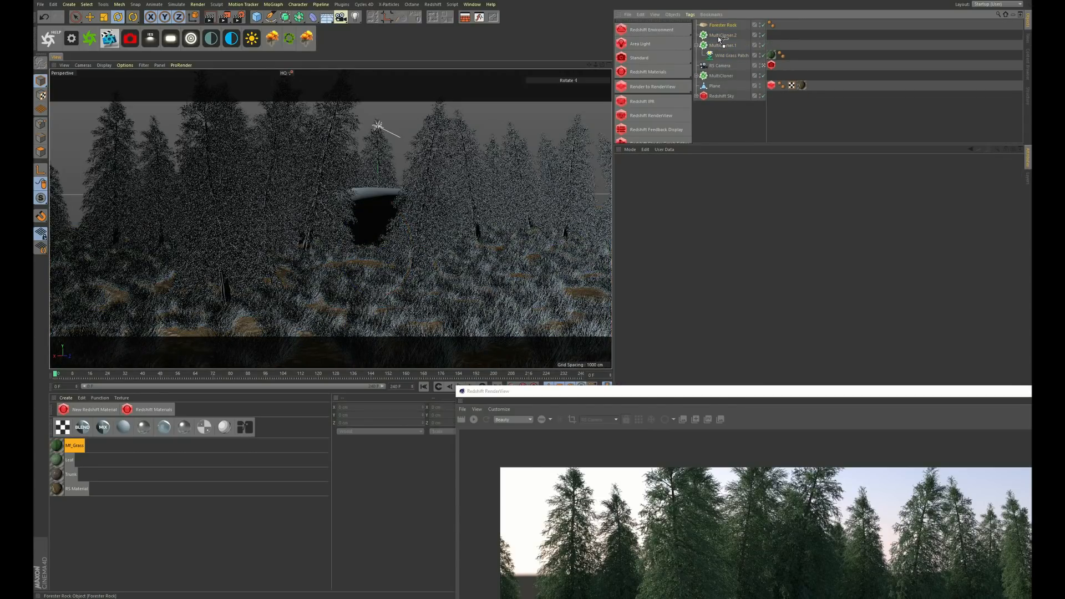
left_click_drag(718, 39, 718, 36)
left_click(716, 29)
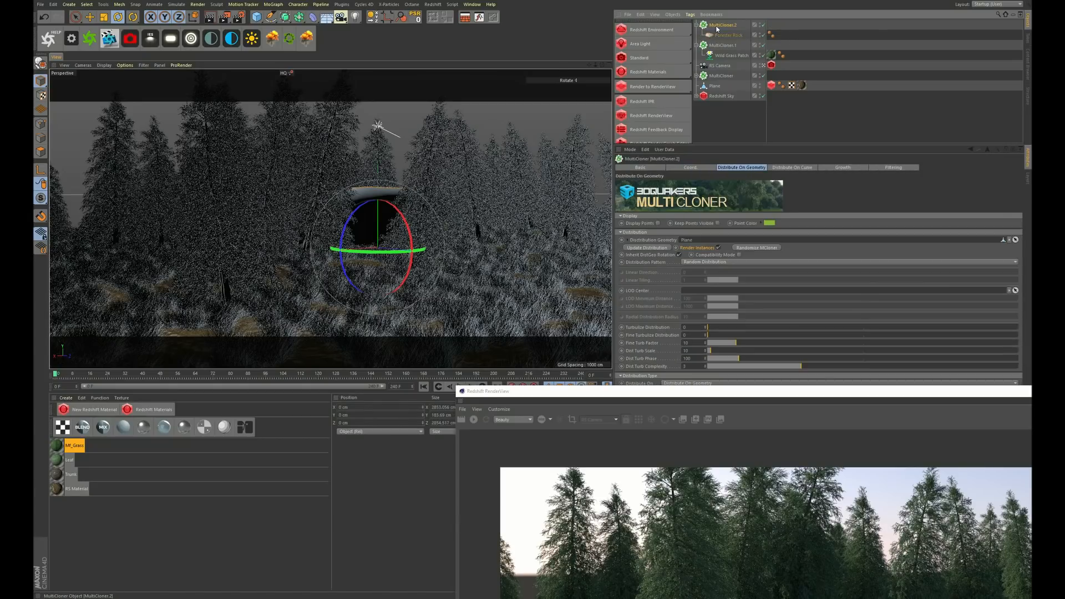
Step: Set the Clone Count of the rock MultiCloner to 1500
left_click_drag(634, 393, 454, 507)
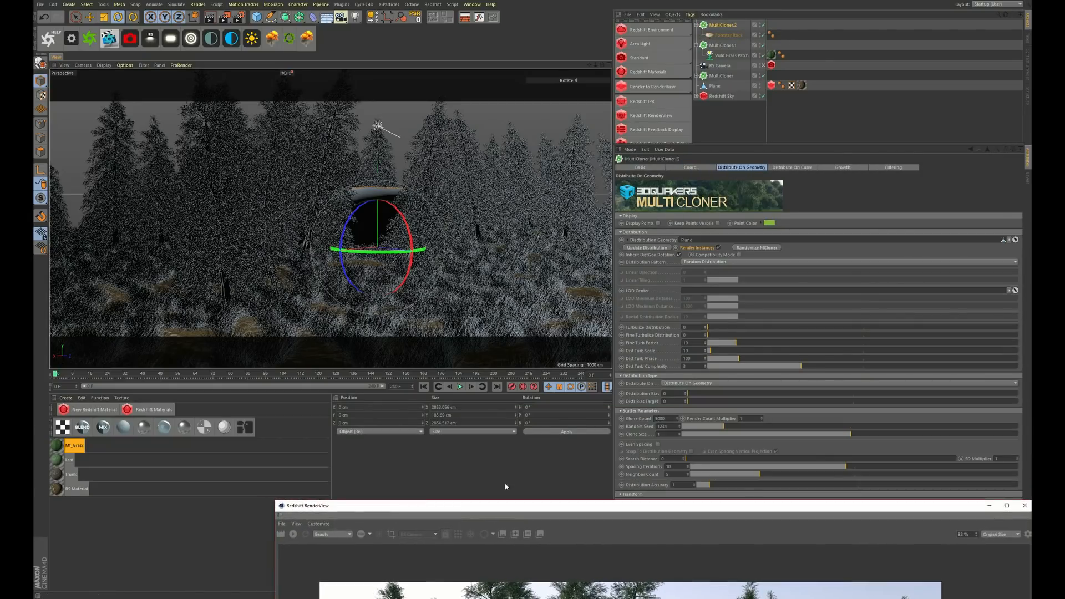
double_click(659, 418)
type("15")
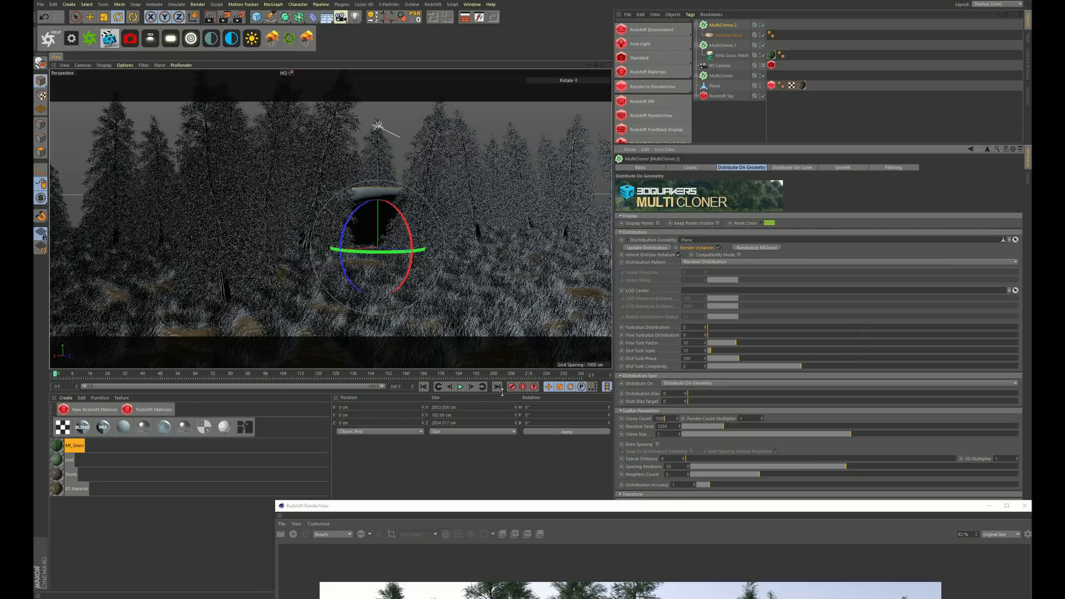
type("00")
key("Return")
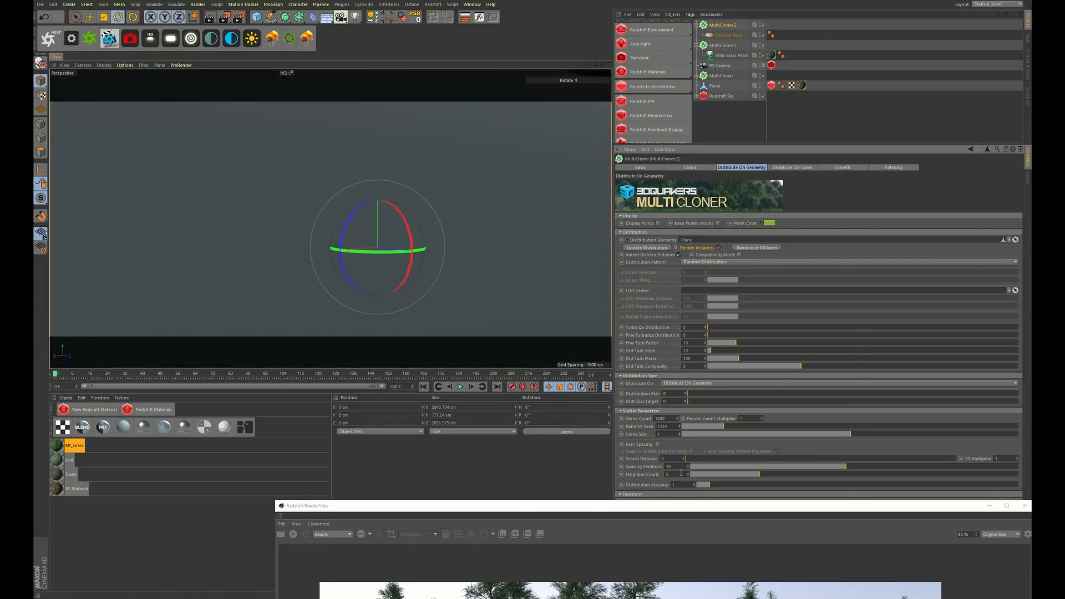
Step: Raise the Forester Rock's Viewport Subdivisions to 5 and reduce its Rock Size to about 0.08
left_click(723, 35)
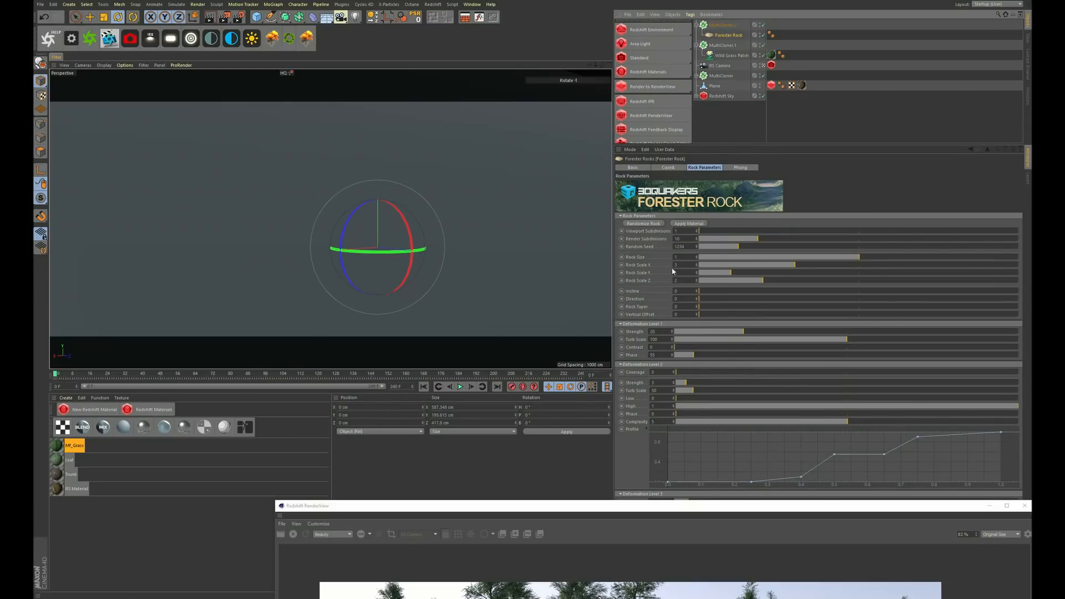
left_click_drag(700, 230, 1025, 233)
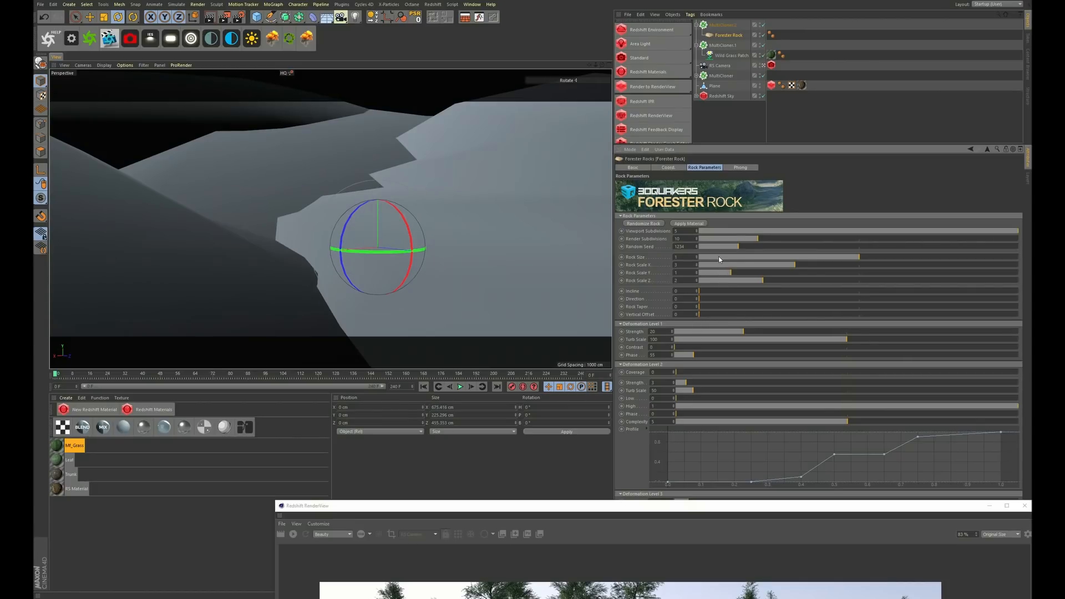
left_click(732, 258)
left_click_drag(717, 259, 713, 258)
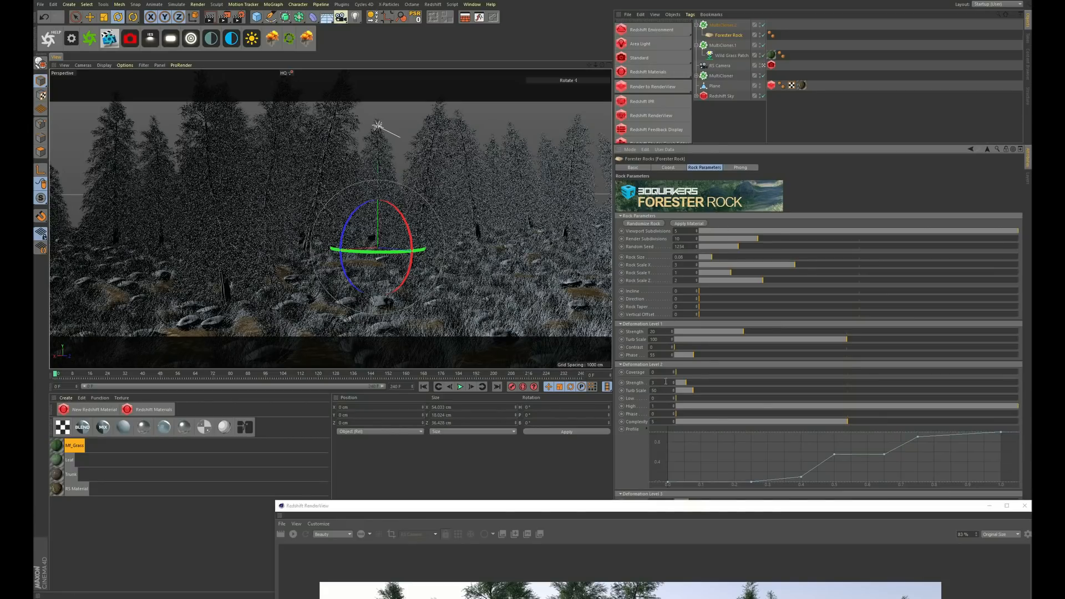
Step: Reduce the rock MultiCloner's Clone Count to 450
left_click_drag(686, 509, 339, 534)
left_click_drag(602, 532, 406, 423)
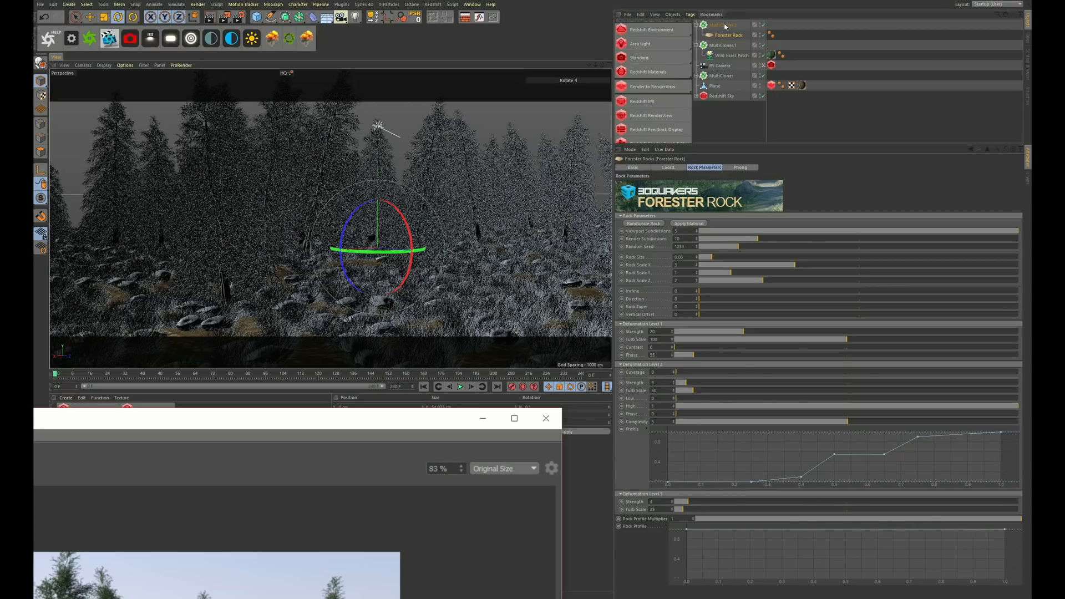
left_click(723, 25)
left_click(661, 419)
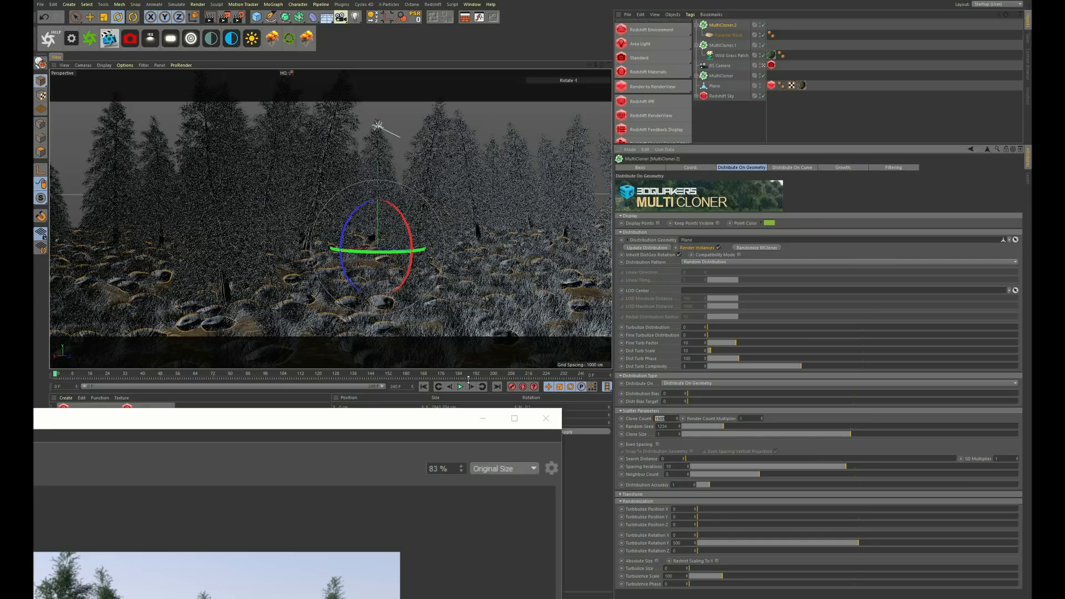
type("450")
key("Return")
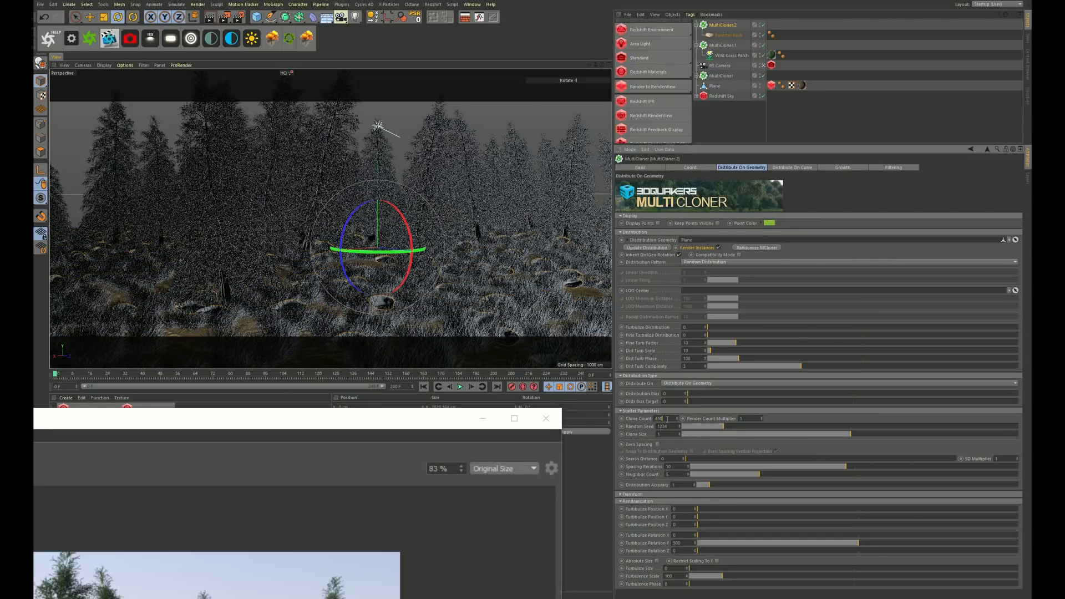
Step: Clip the rock clones to the RS Camera's frustum with Auto Camera Clipping, Camera Far Clip and Backface Culling enabled
left_click(886, 168)
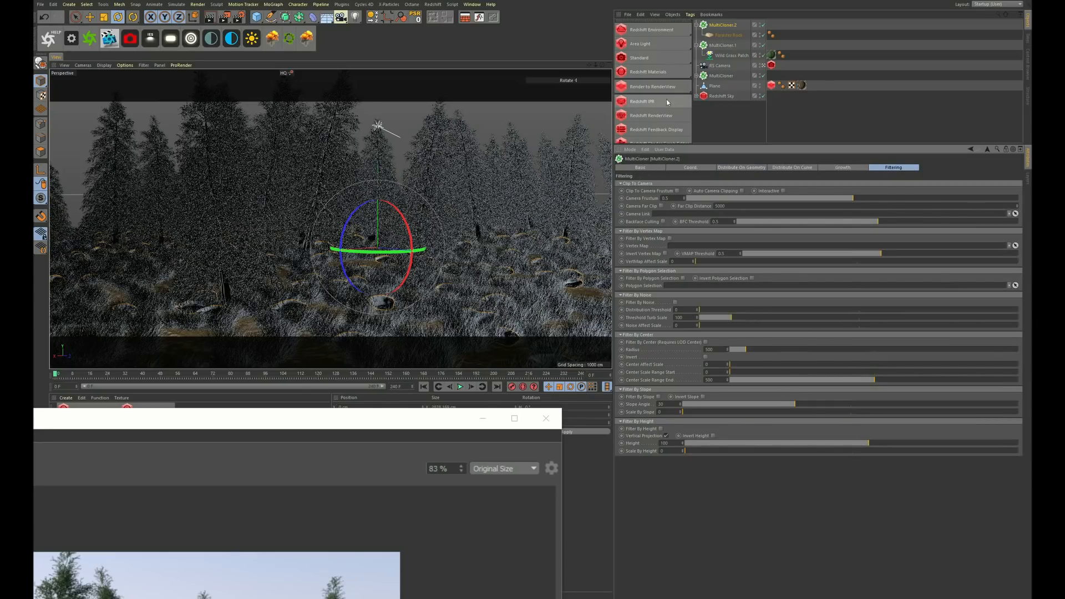
left_click_drag(720, 66, 685, 215)
left_click(677, 191)
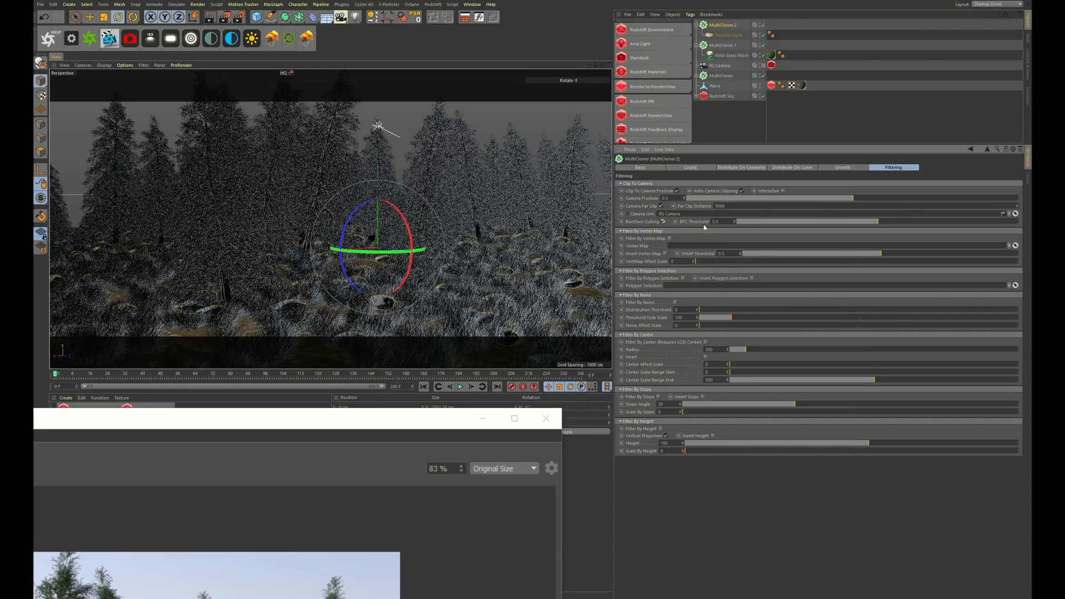
left_click(724, 26)
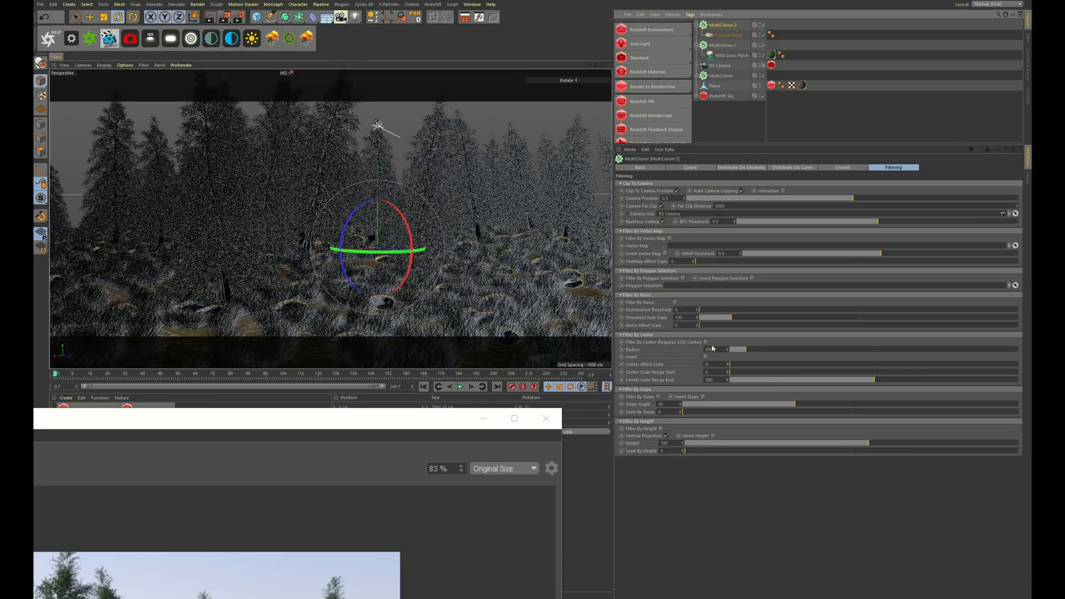
Step: Lower the Clone Count of the rock MultiCloner to 150
left_click(722, 167)
left_click_drag(664, 420, 550, 366)
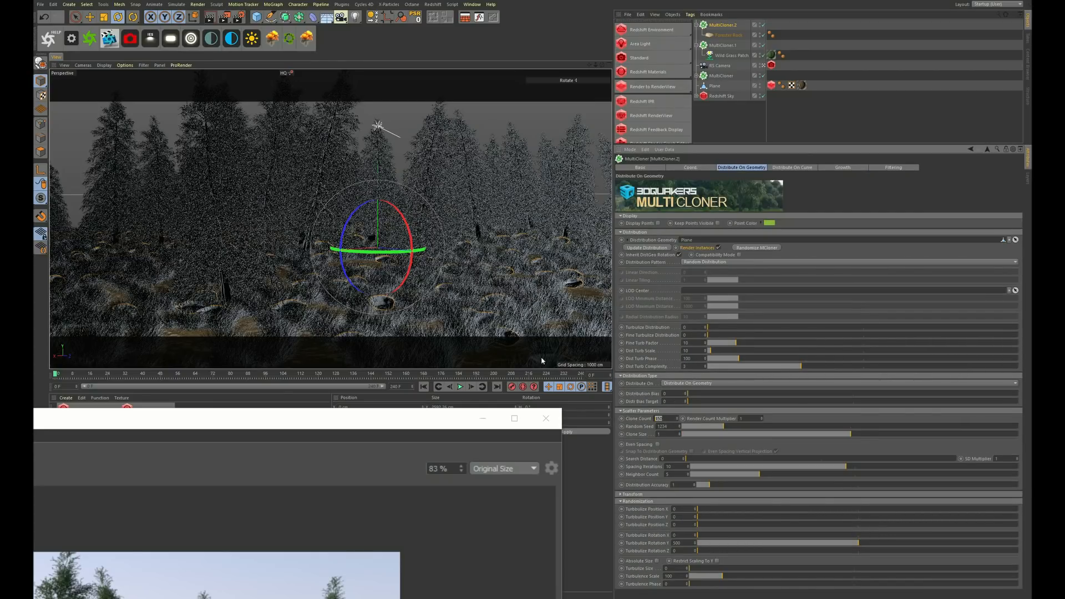
type("150")
key("Return")
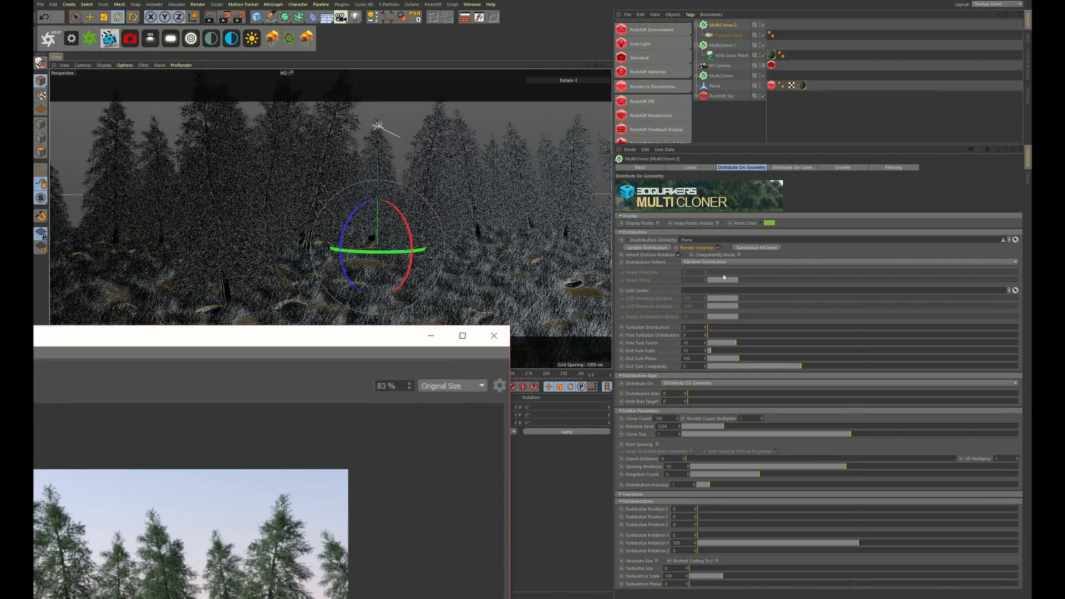
Step: Randomize the rock clones' sizes with Turbulize Size about 0.77 and Turbulence Scale about 180
left_click_drag(703, 151, 704, 72)
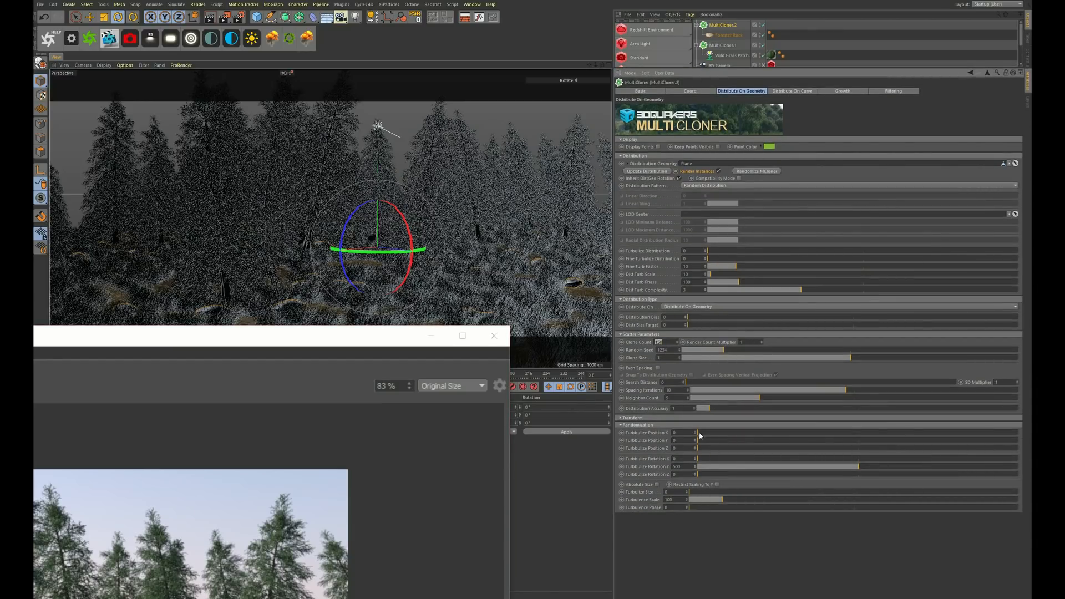
left_click_drag(706, 494, 709, 493)
left_click_drag(714, 491, 942, 498)
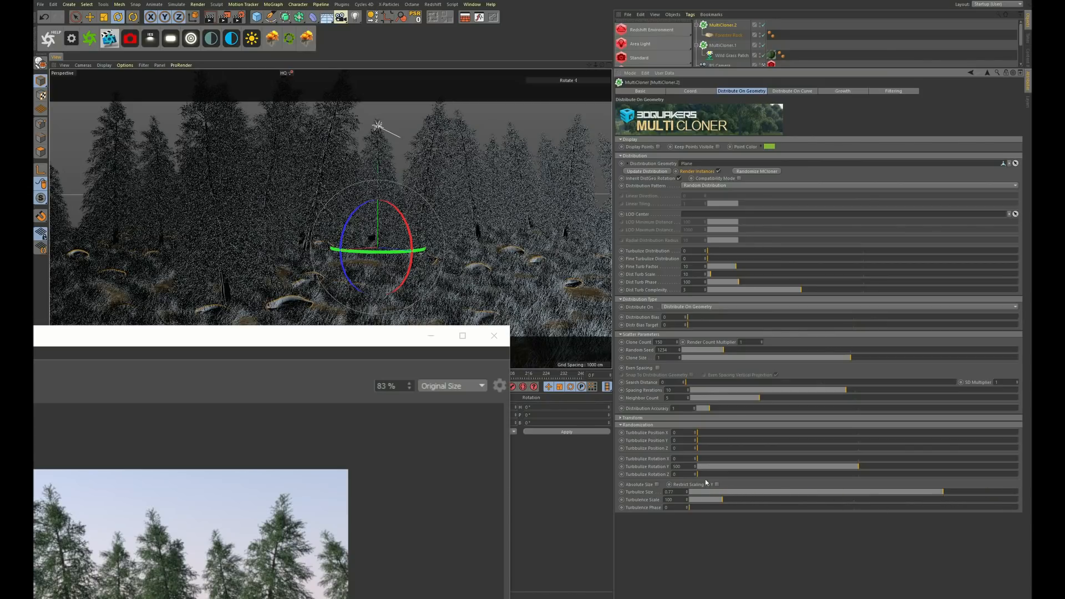
left_click_drag(722, 500, 749, 500)
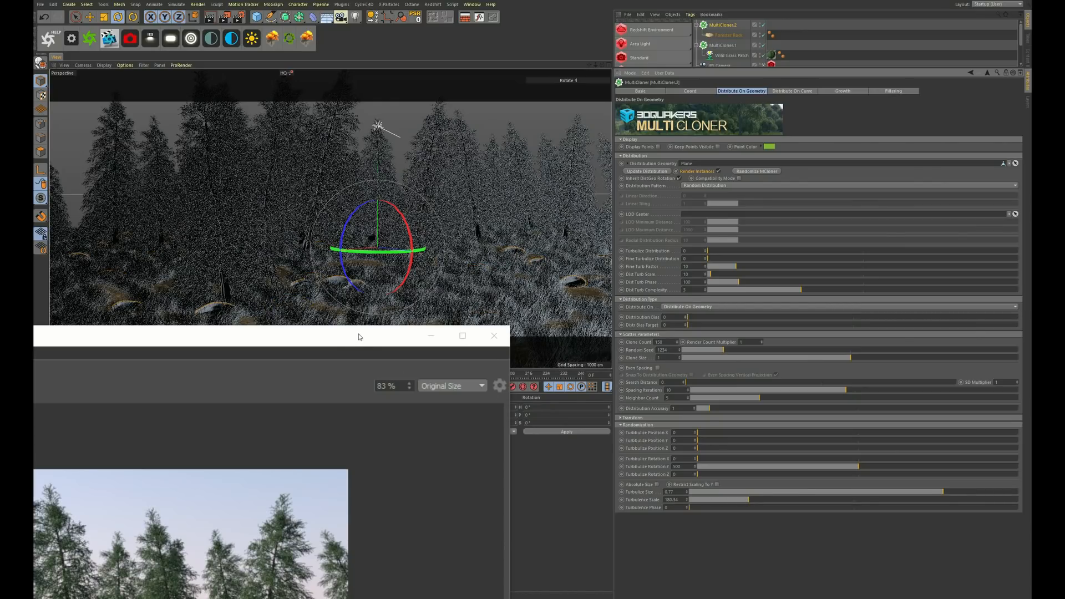
Step: Apply Forester's own rock material to the Forester Rock object
left_click_drag(359, 337, 907, 123)
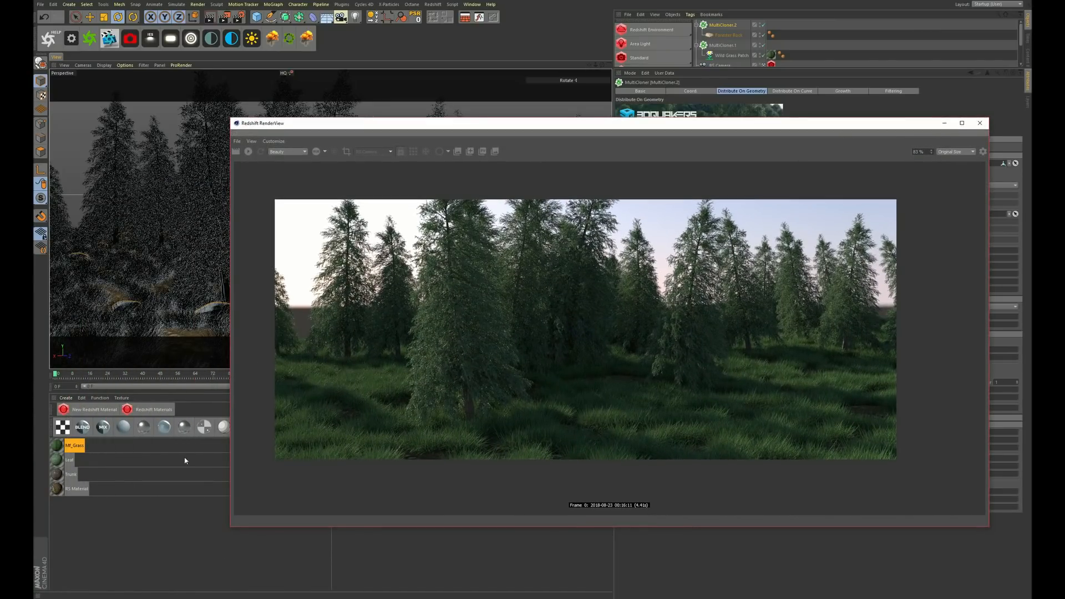
left_click(728, 35)
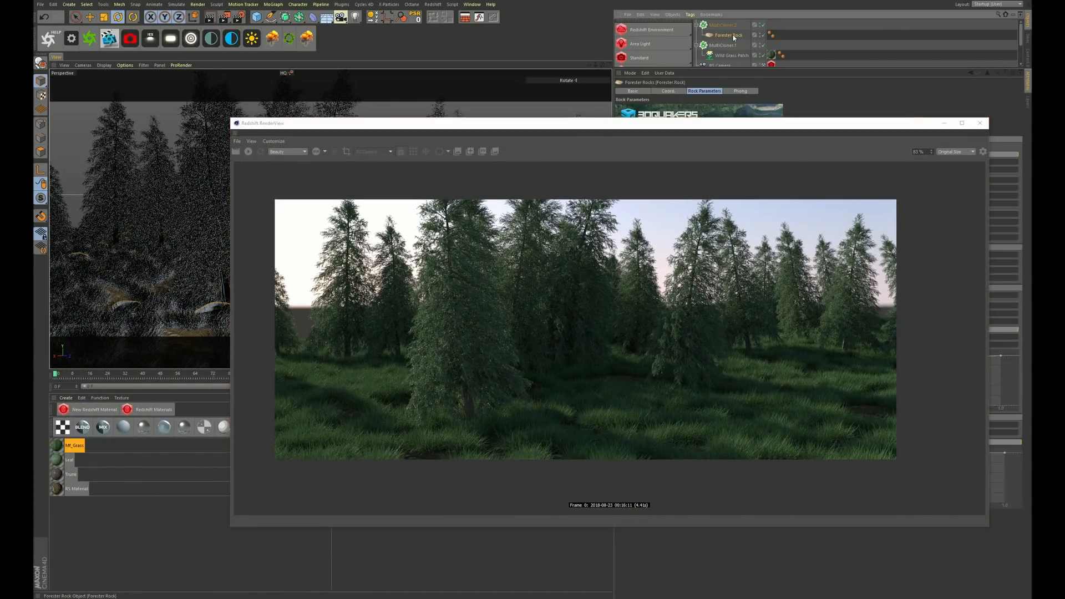
left_click_drag(573, 137, 260, 450)
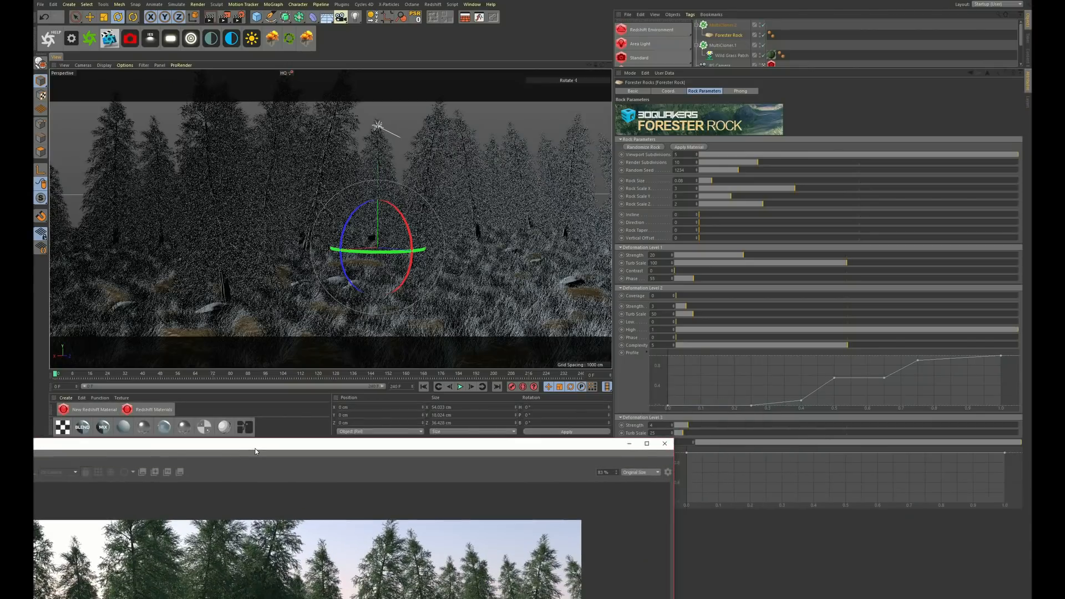
left_click(688, 147)
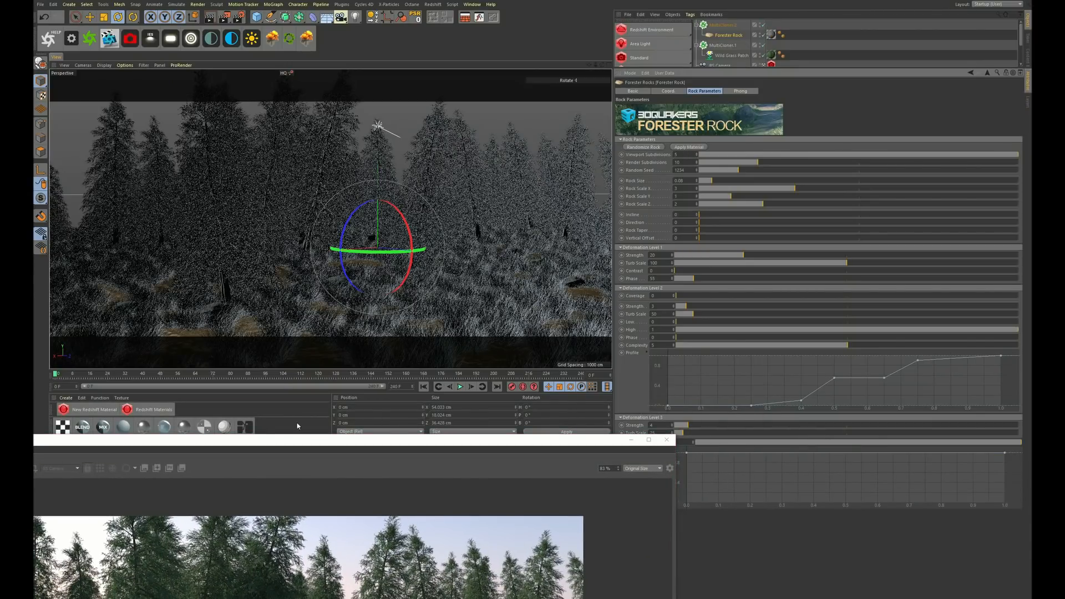
Step: Convert and replace the Fr_Rock material with a Redshift material
left_click_drag(174, 441, 651, 365)
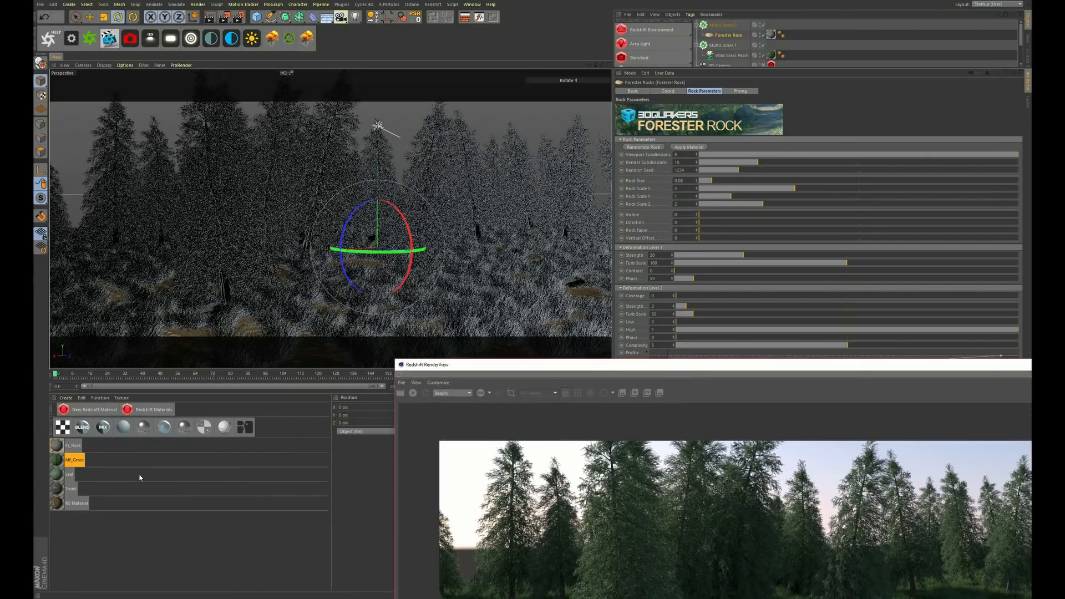
left_click(56, 446)
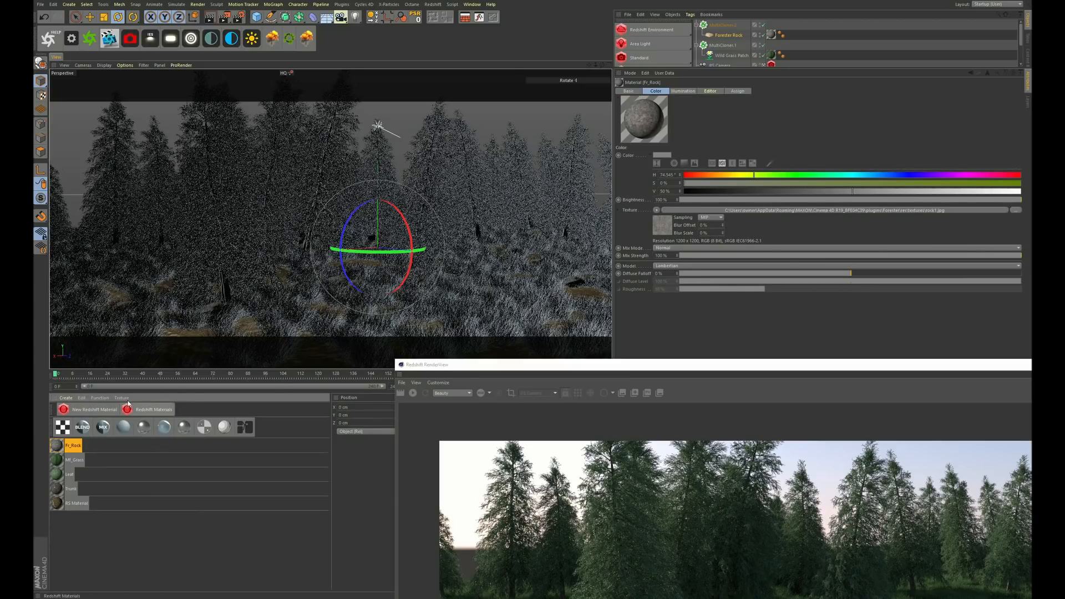
left_click(147, 409)
mouse_move(184, 438)
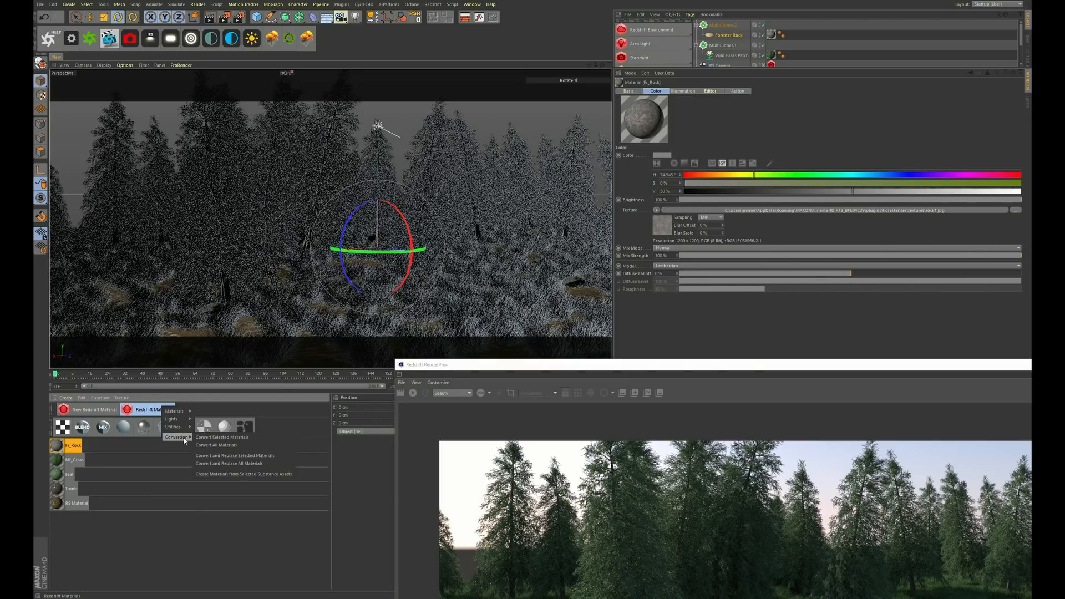
left_click(238, 455)
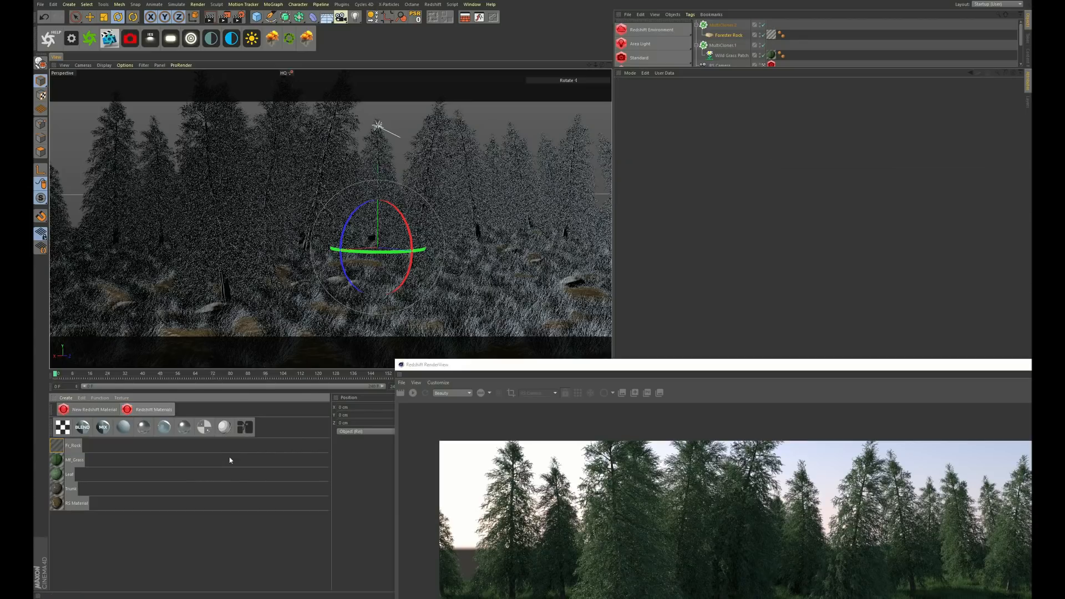
Step: In the Fr_Rock shader graph, add an RS Bump Map node and connect its output to the RS Material's Bump Input
double_click(57, 446)
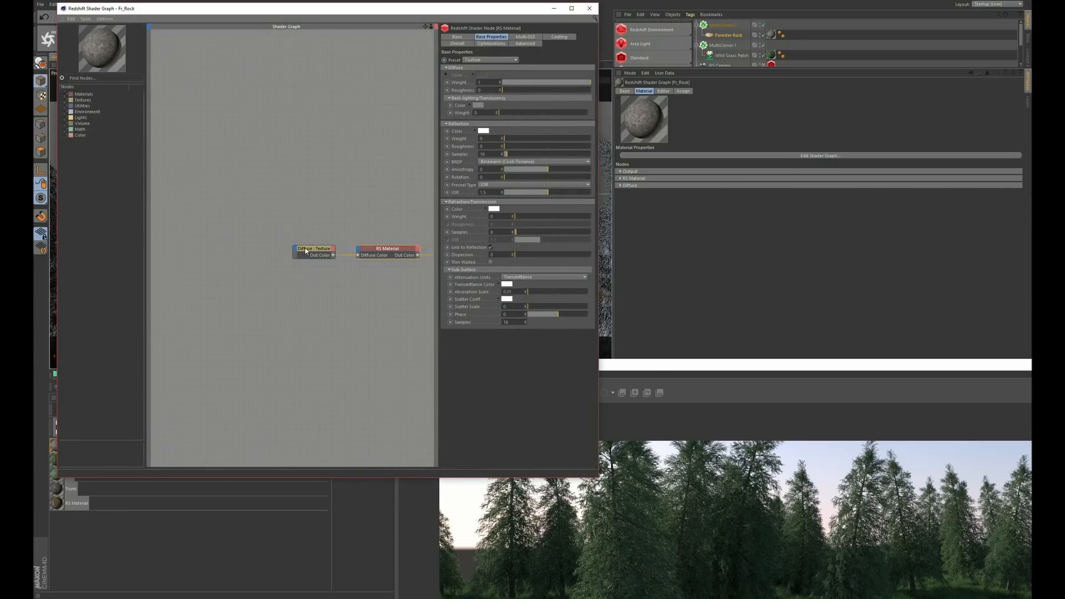
left_click(314, 248)
left_click_drag(305, 248, 255, 230)
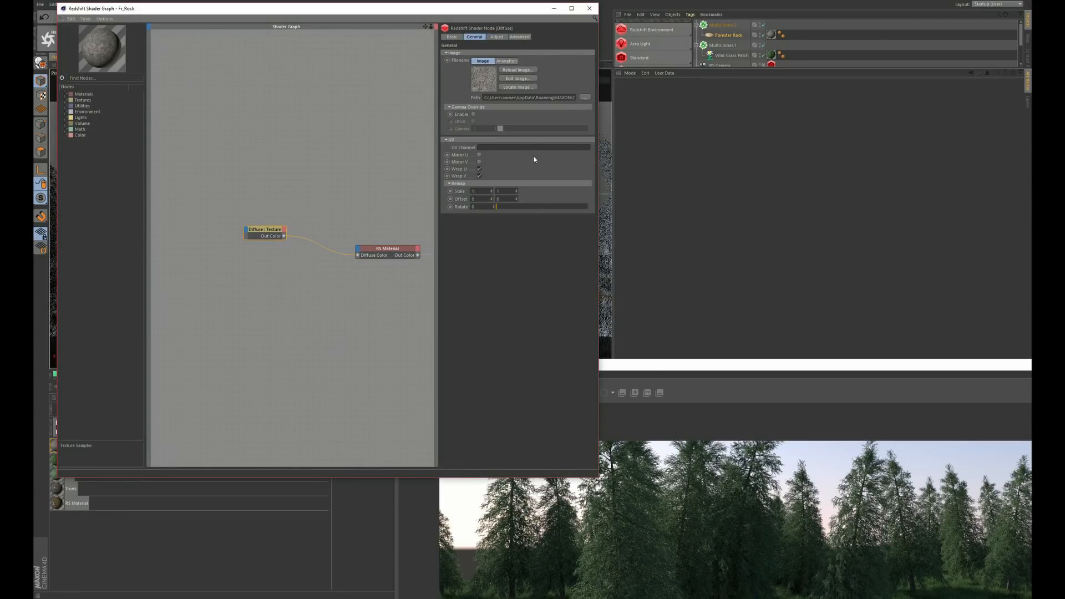
left_click(94, 78)
type("bum")
left_click_drag(170, 171, 299, 299)
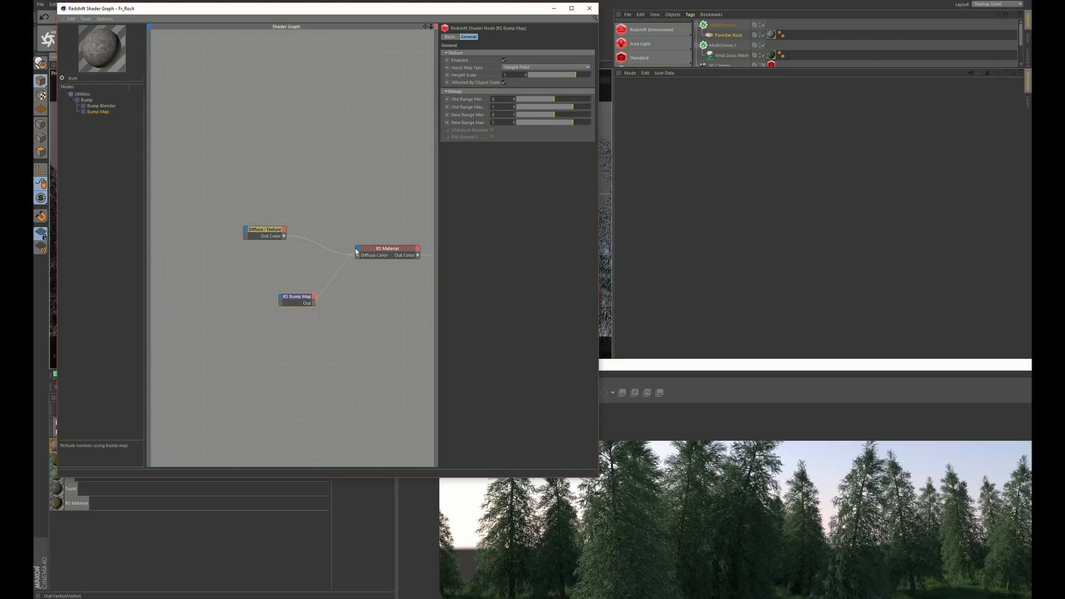
left_click_drag(359, 251, 360, 252)
mouse_move(381, 300)
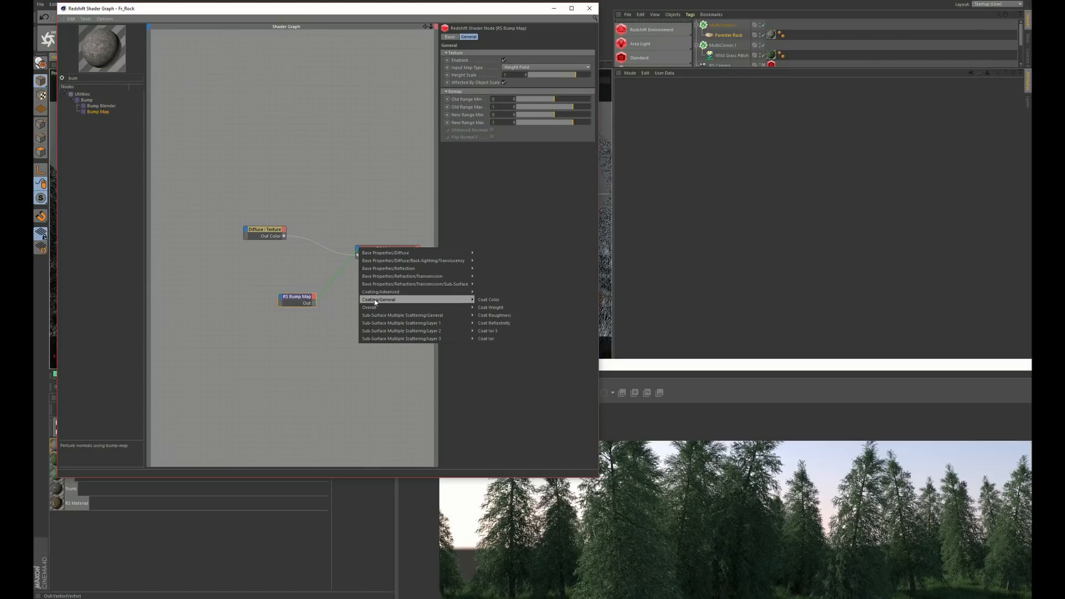
left_click(490, 329)
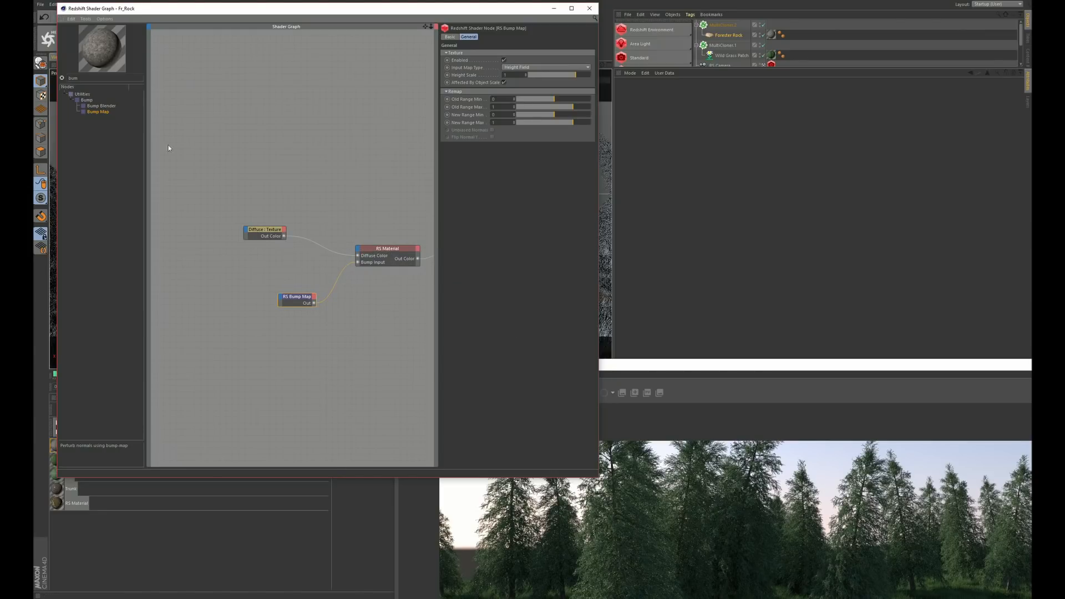
Step: Route the Diffuse texture through an RS Color Correct node into the bump map's Input and raise the bump Height Scale to about 1.8
double_click(72, 78)
type("colo")
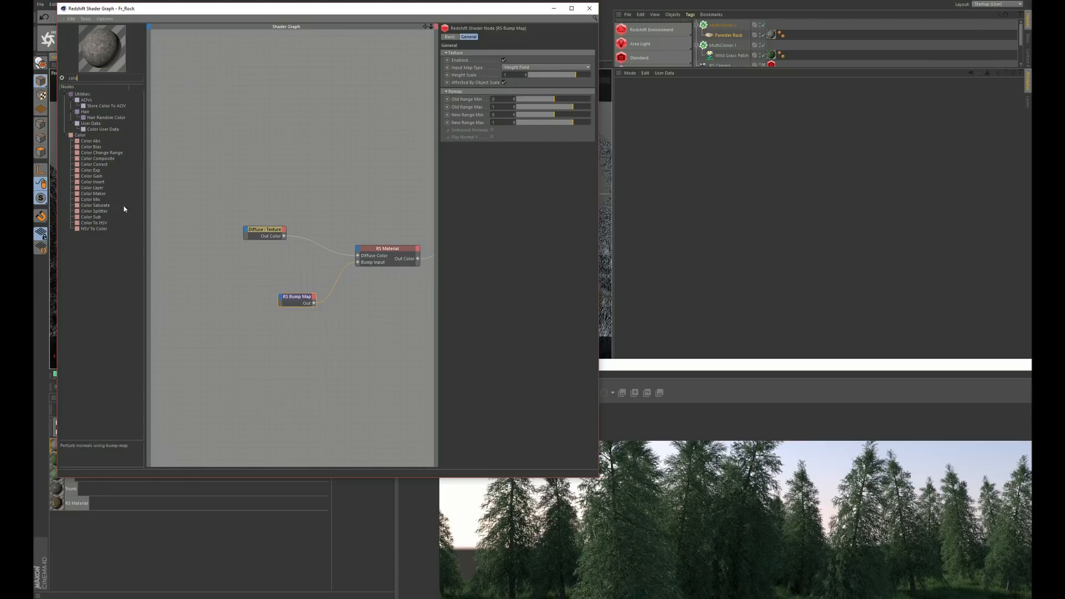
left_click_drag(103, 165, 194, 210)
left_click_drag(270, 259, 280, 297)
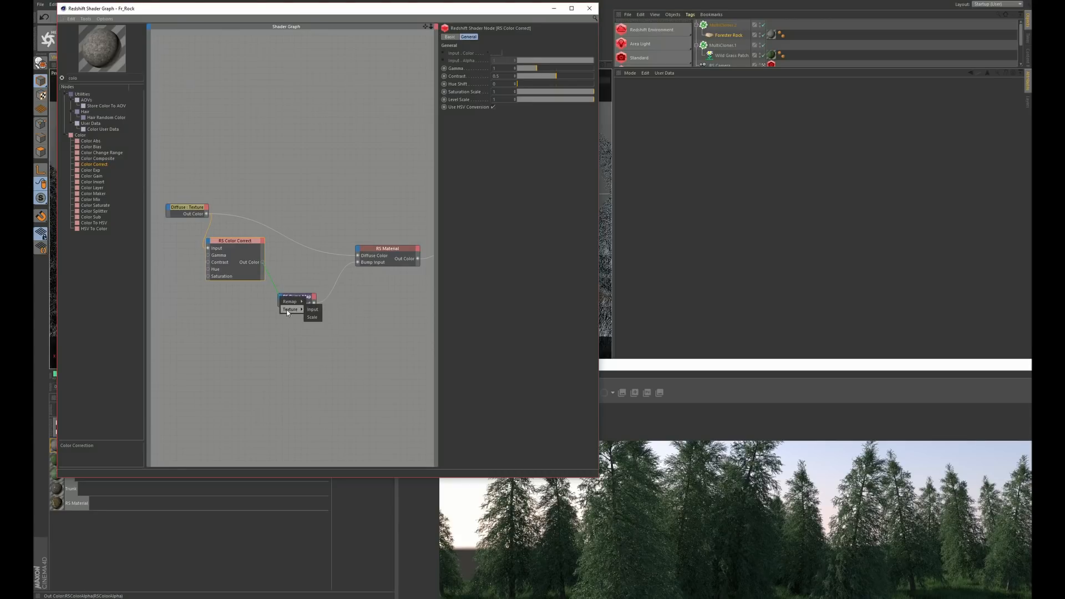
left_click(311, 310)
left_click(297, 297)
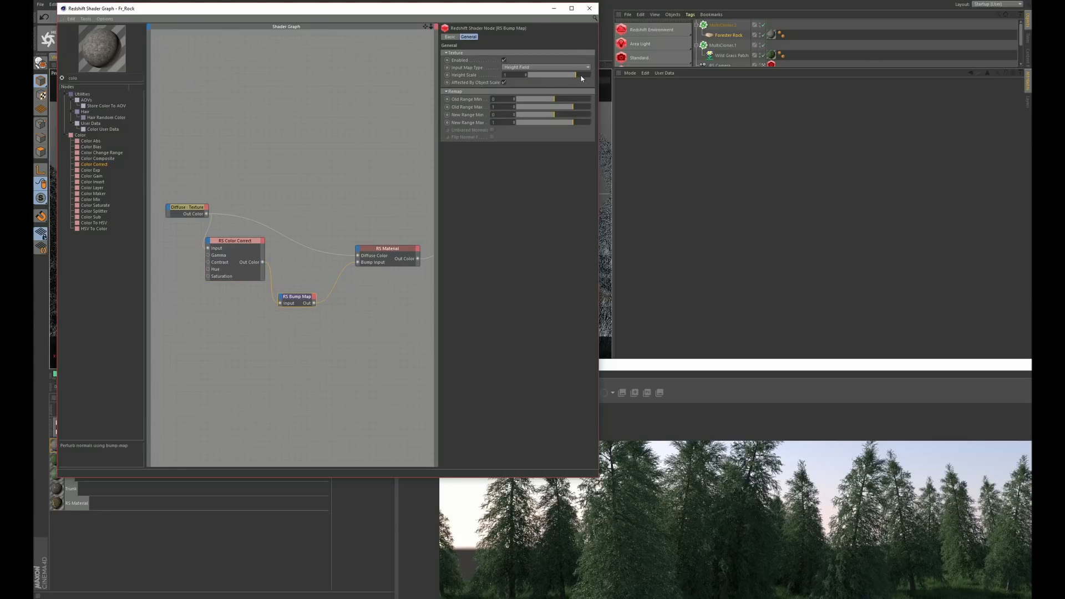
left_click_drag(582, 77, 591, 77)
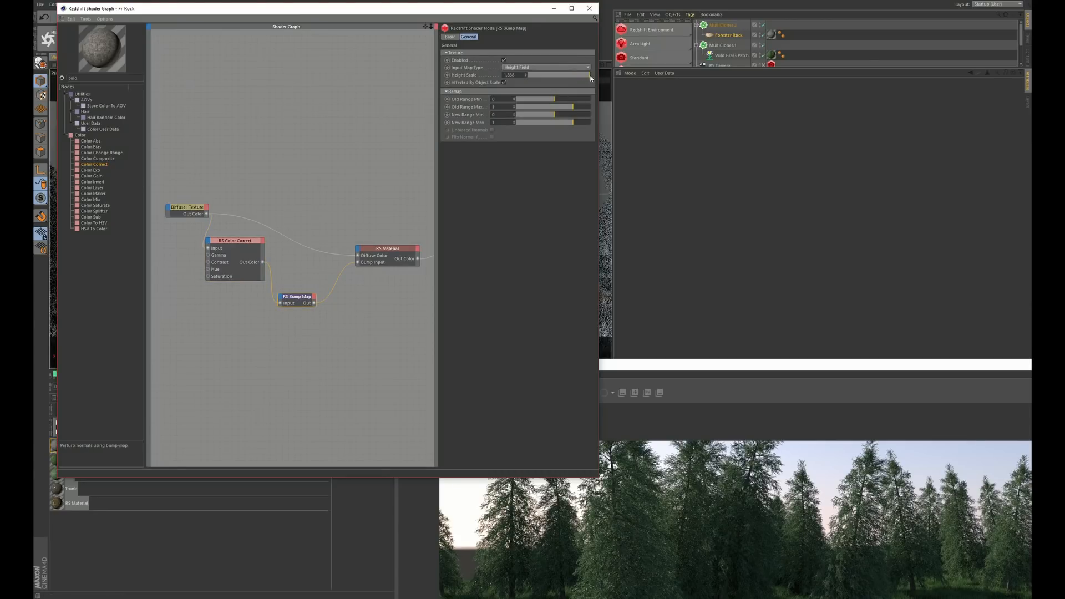
Step: Set the rock RS Material's reflection Roughness to about 0.43, raise its reflection Weight well above half, and close the material windows
left_click(383, 248)
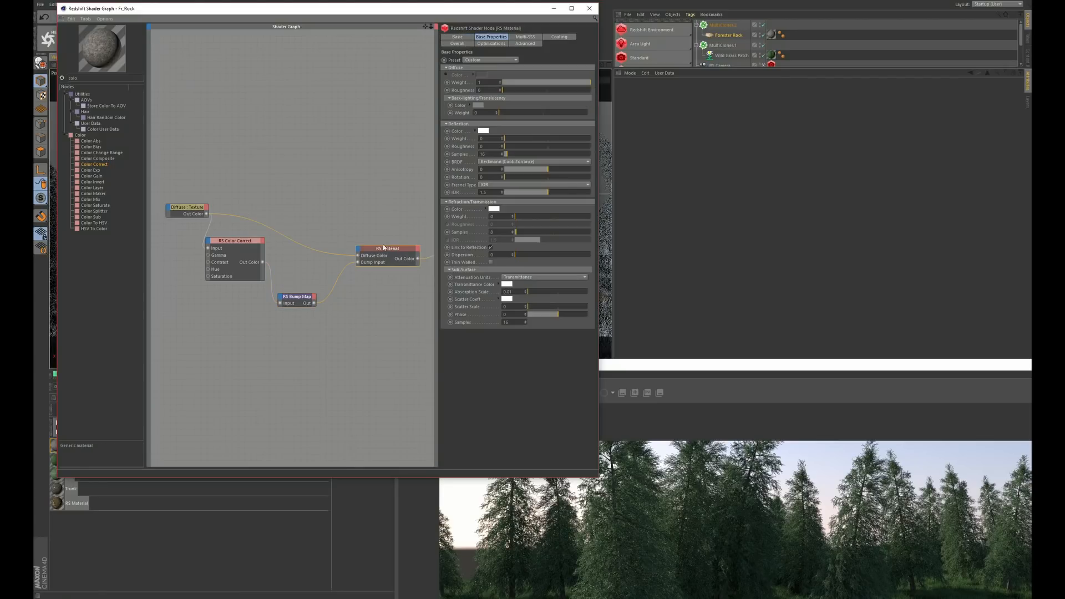
left_click(528, 147)
left_click(532, 146)
left_click(542, 147)
left_click(539, 138)
left_click(557, 139)
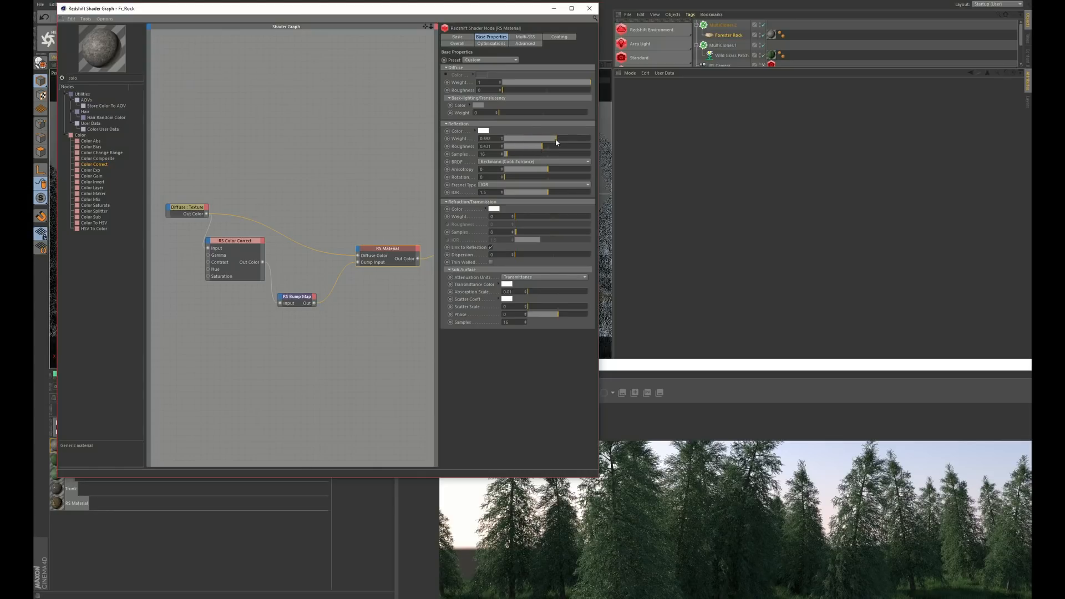
left_click_drag(575, 140, 568, 139)
left_click(589, 8)
left_click(481, 47)
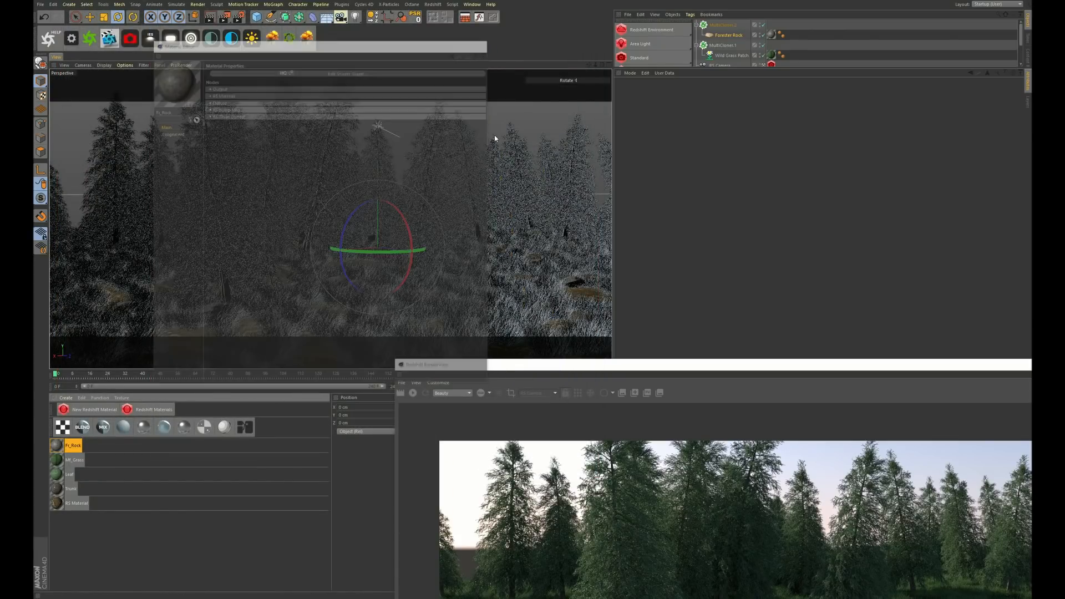
Step: Bring the Redshift RenderView into view and render the scene through the RS Camera to check the rocks
left_click_drag(486, 365, 189, 72)
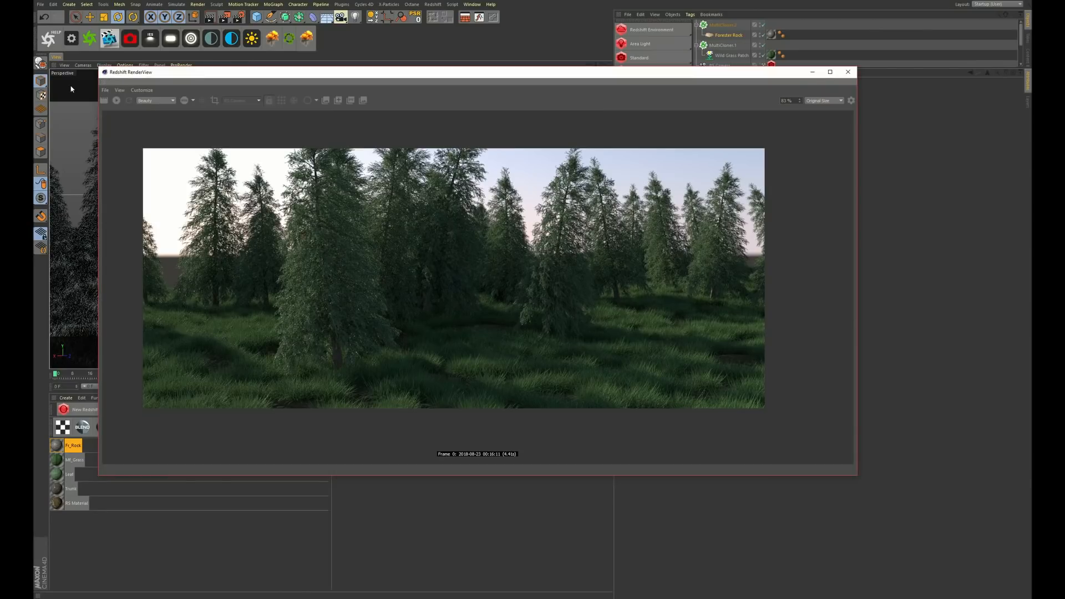
left_click(116, 101)
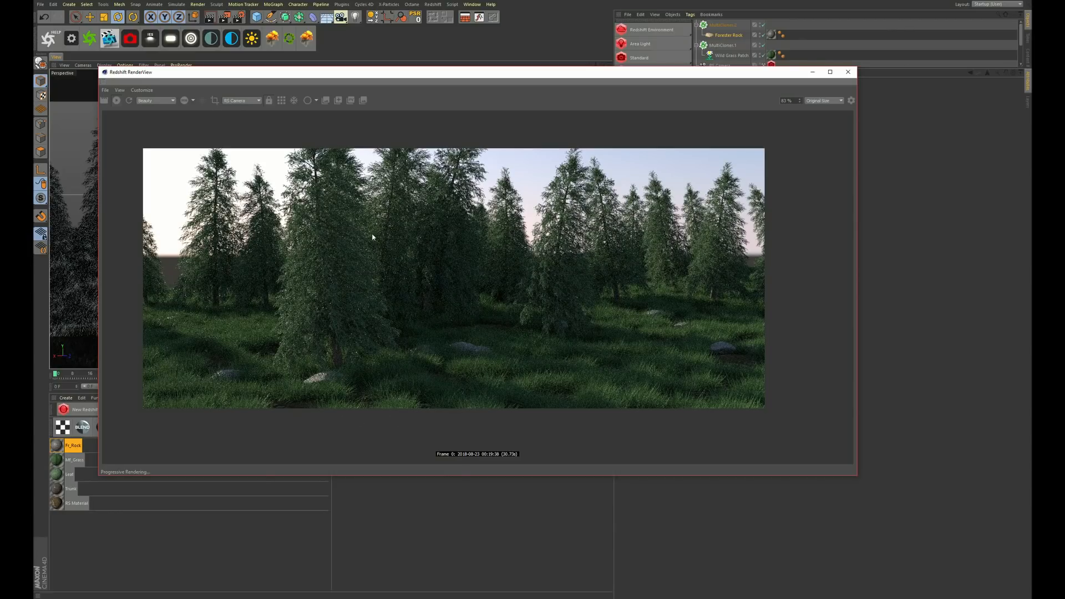
left_click(117, 101)
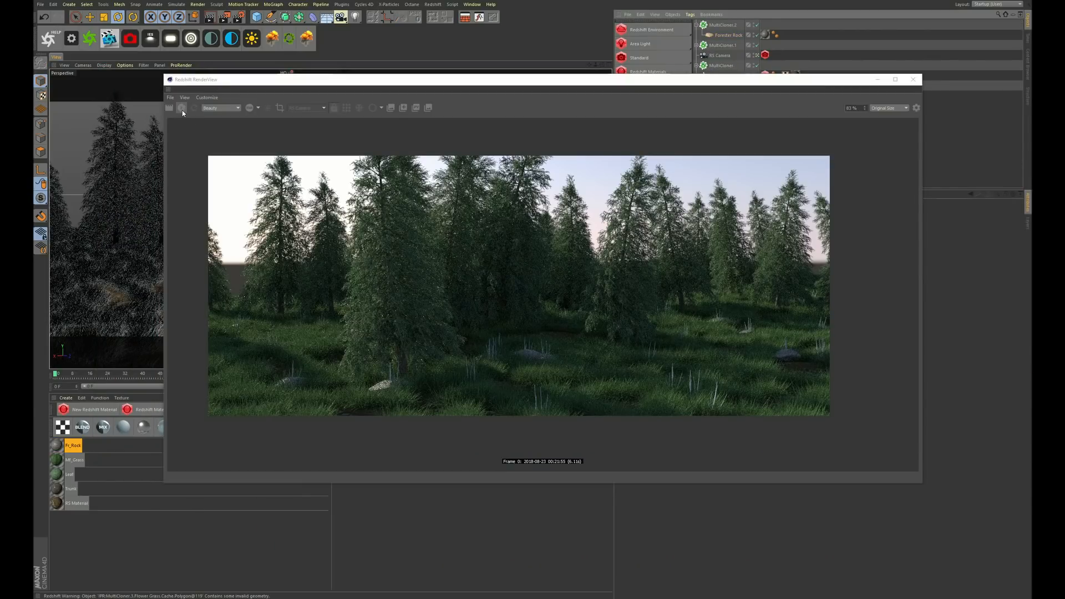
left_click(182, 107)
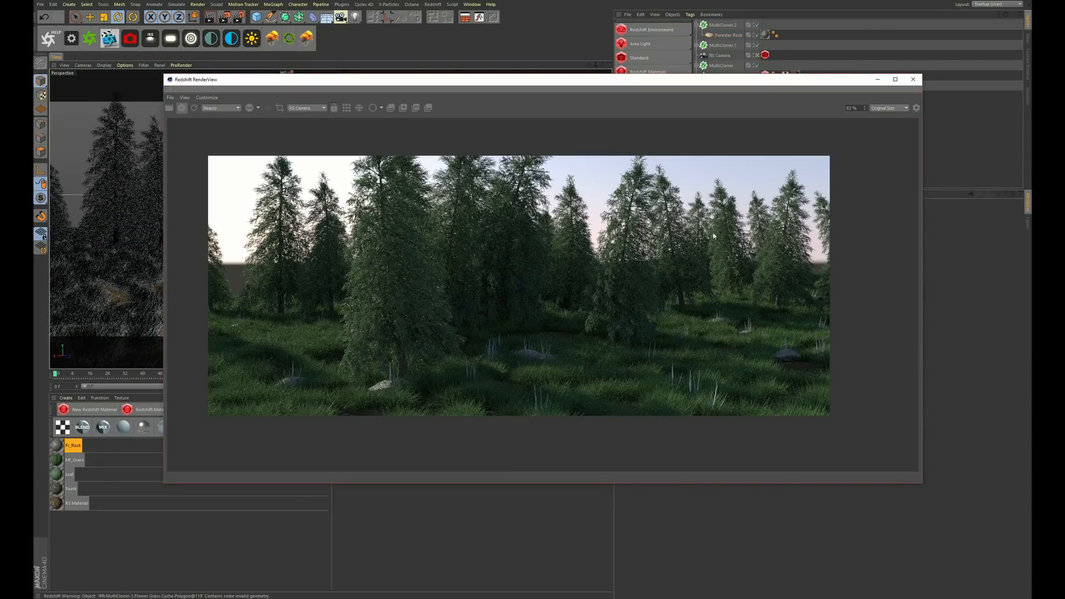
Step: Switch the RenderView's color management Display Mode to OCIO and load config.ocio from the aces_1.0.3 folder
left_click(916, 109)
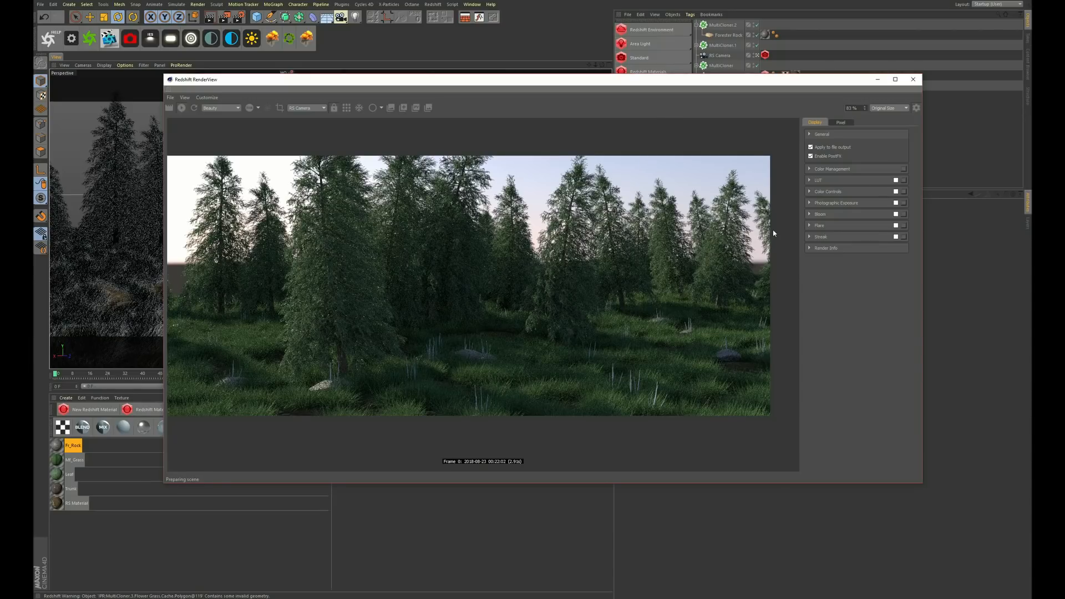
left_click(809, 168)
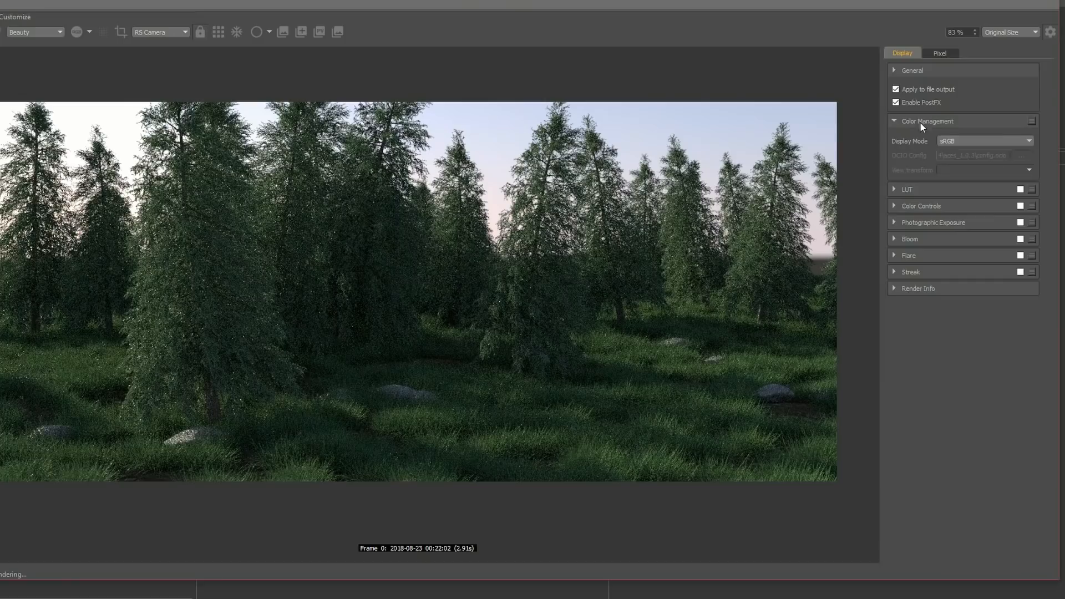
left_click(884, 181)
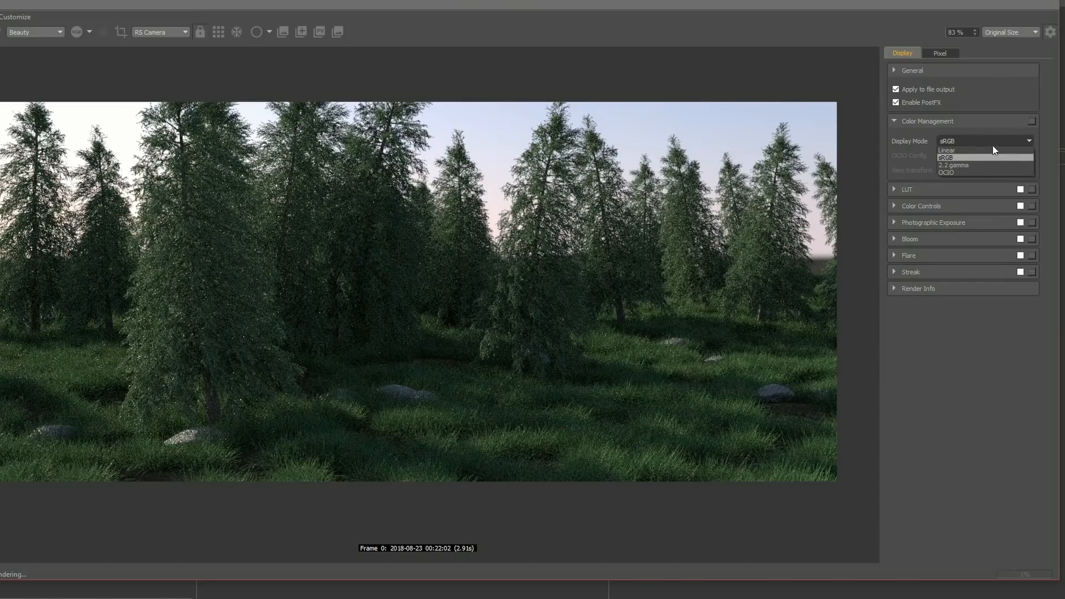
left_click(962, 173)
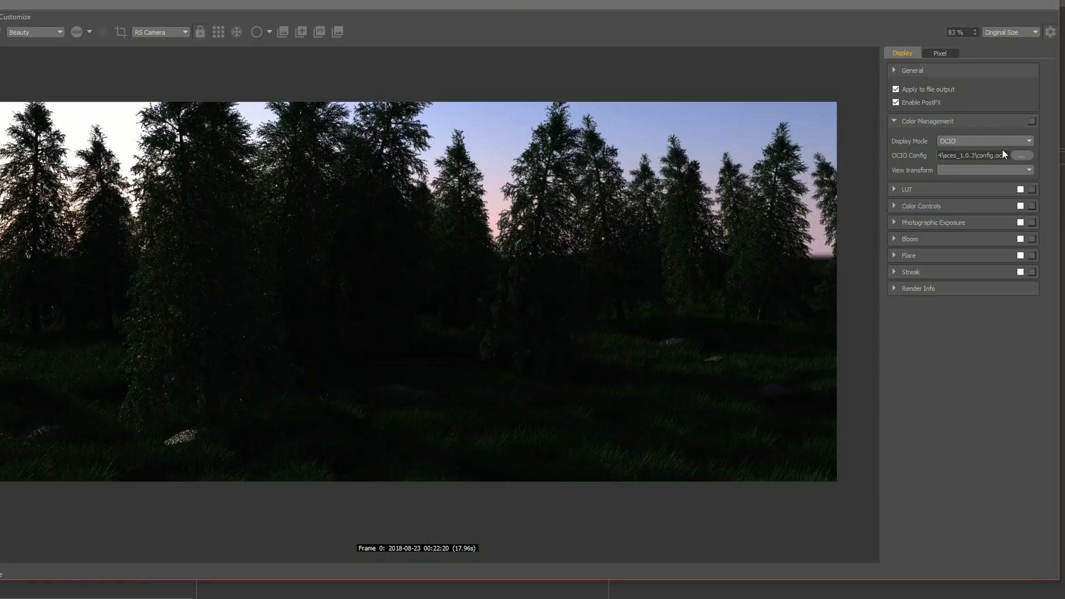
left_click(1022, 154)
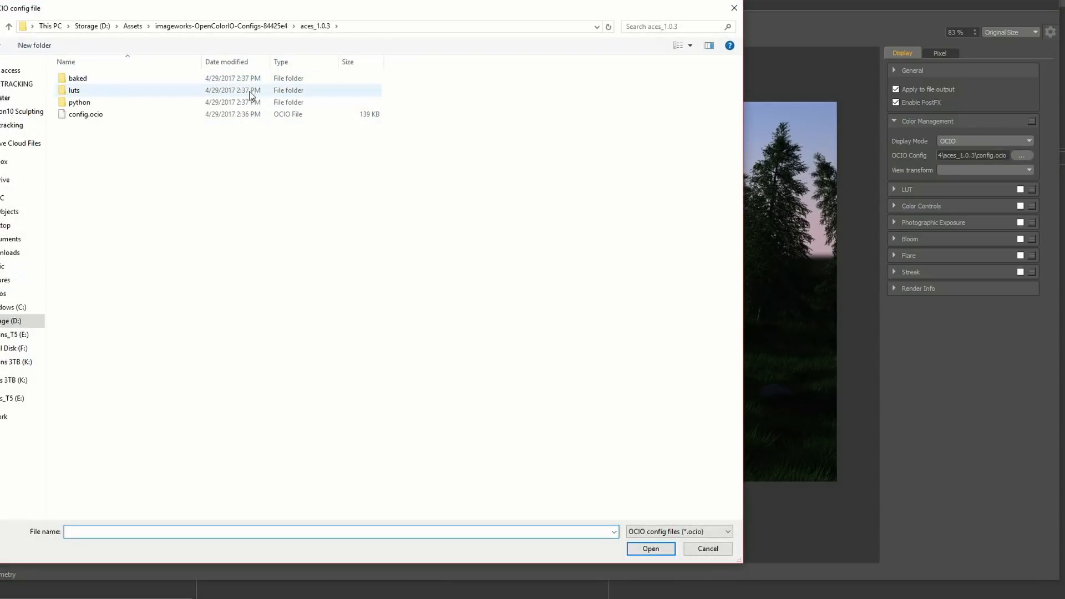
left_click(83, 115)
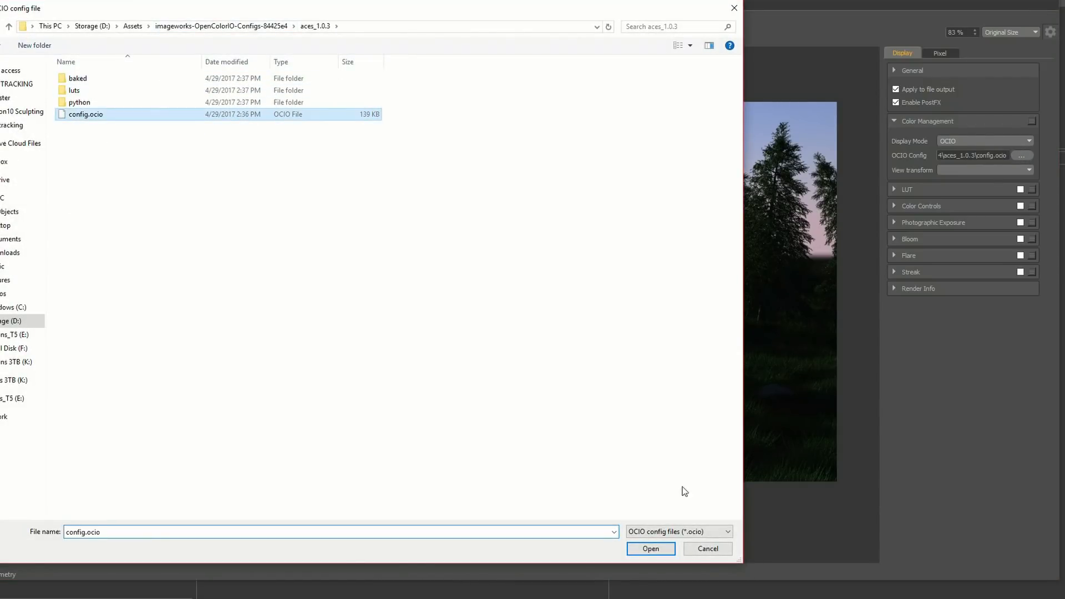
left_click(648, 549)
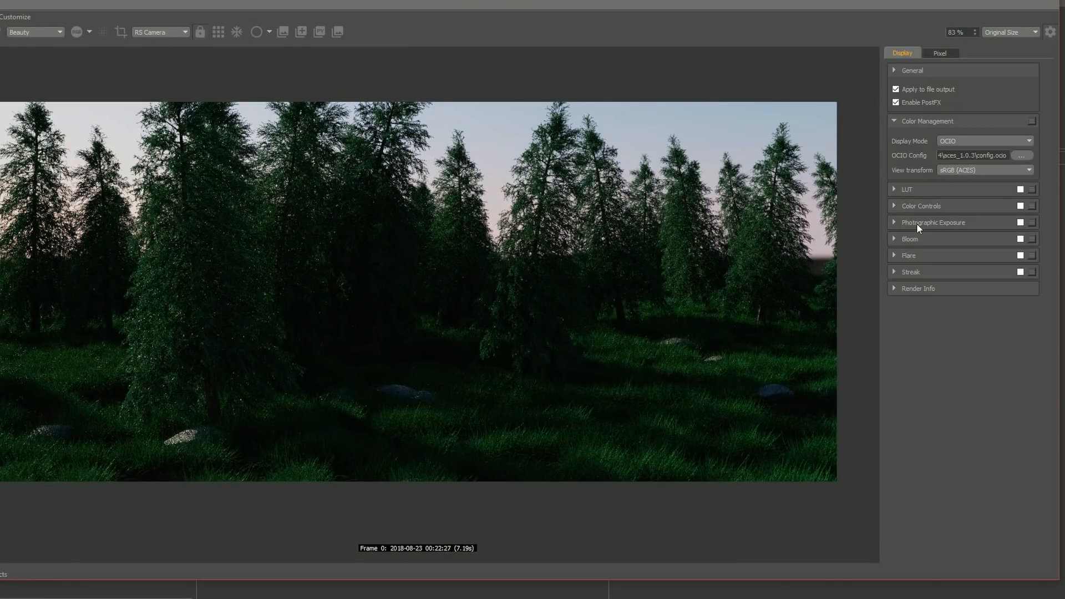
Step: Set the RenderView's OCIO View transform to Rec.709 (ACES)
left_click(894, 189)
left_click(892, 189)
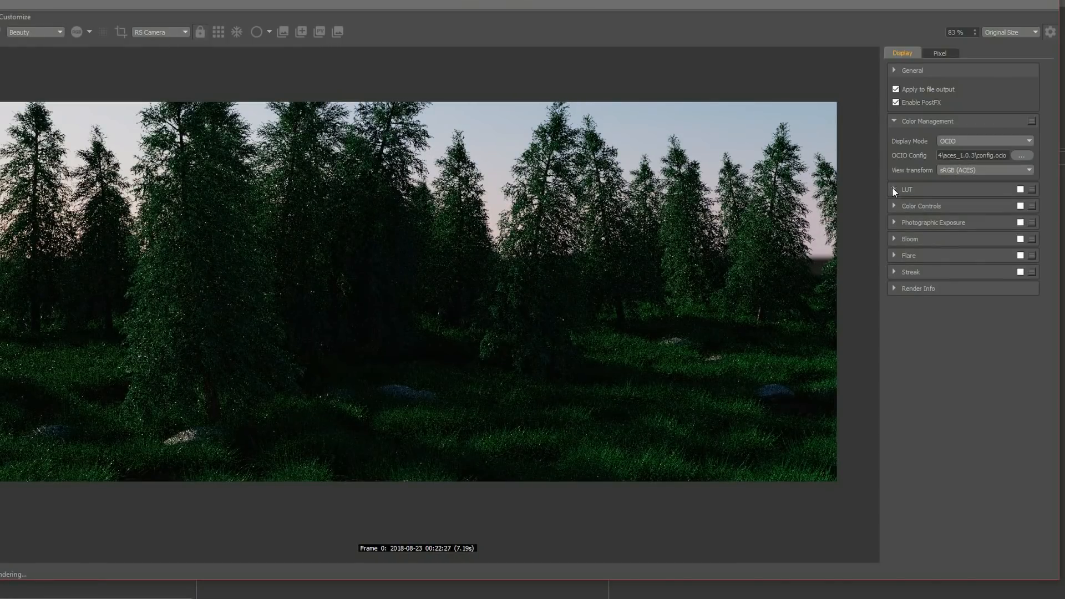
left_click(1027, 170)
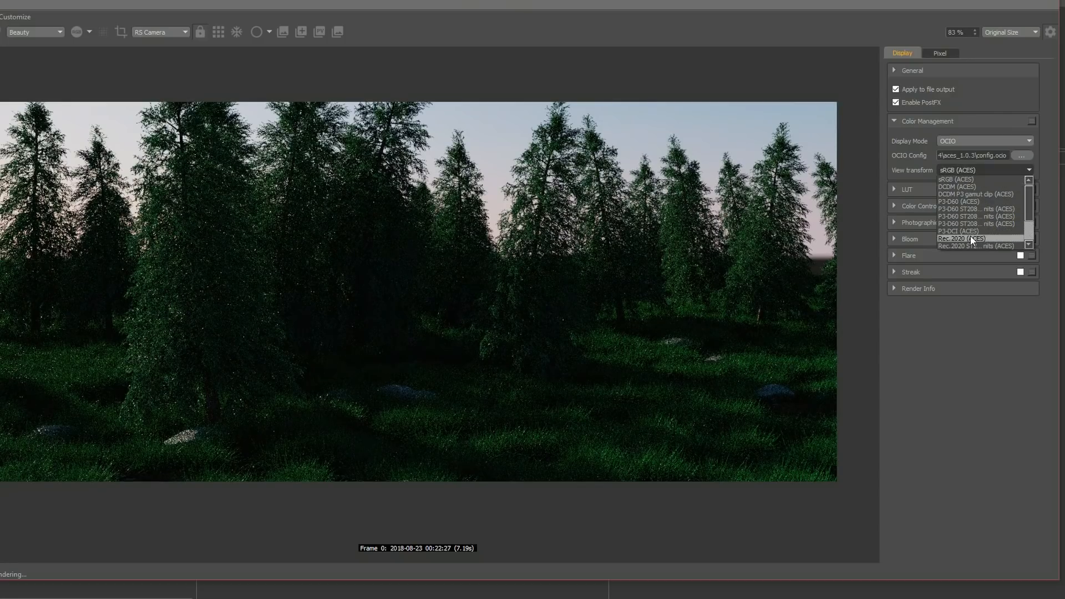
scroll(986, 241, "down", 1)
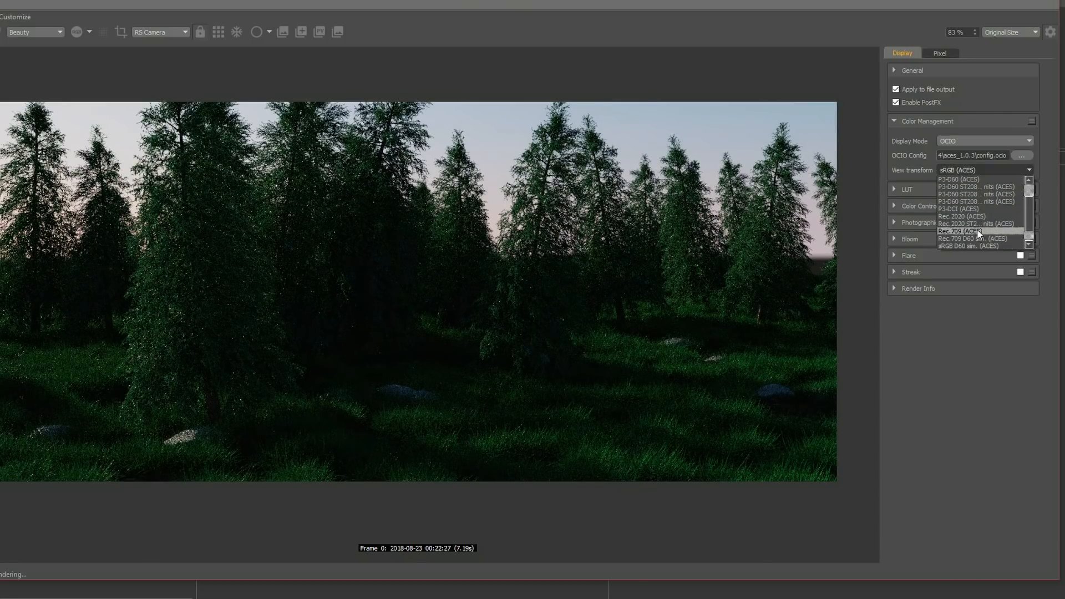
left_click(977, 229)
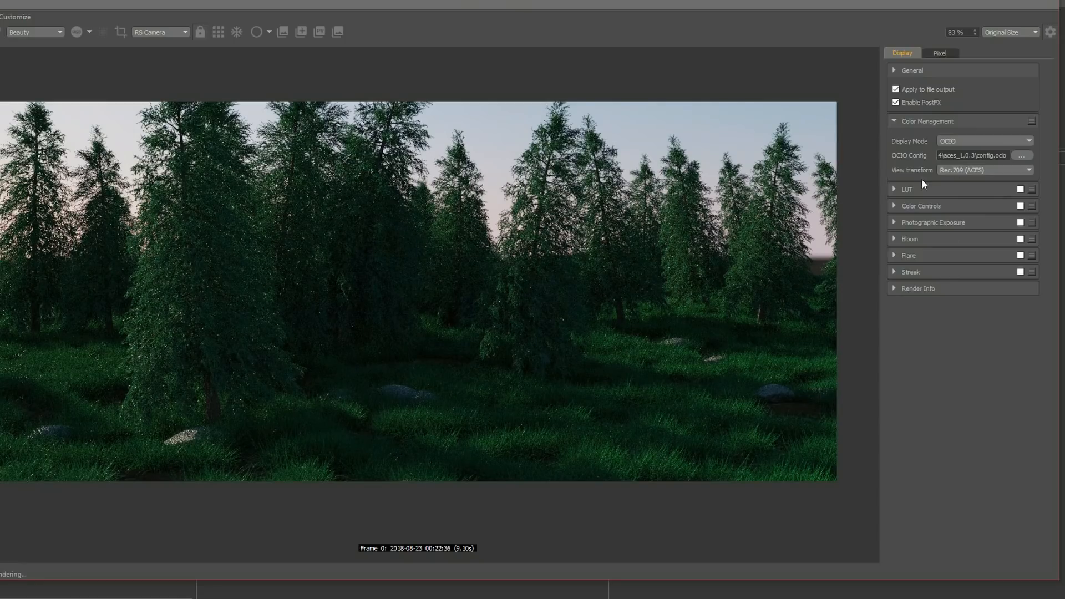
Step: Enable the LUT with conversion to log space and load Vision 4 - Rec.709_32.cube from the OSIRIS folder
left_click(894, 189)
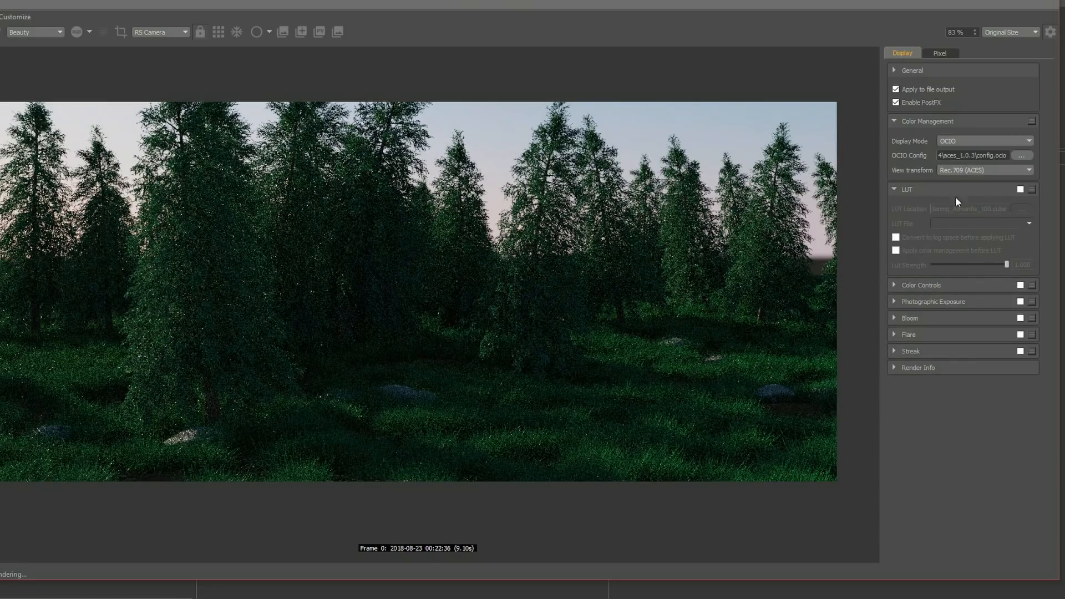
left_click(1019, 190)
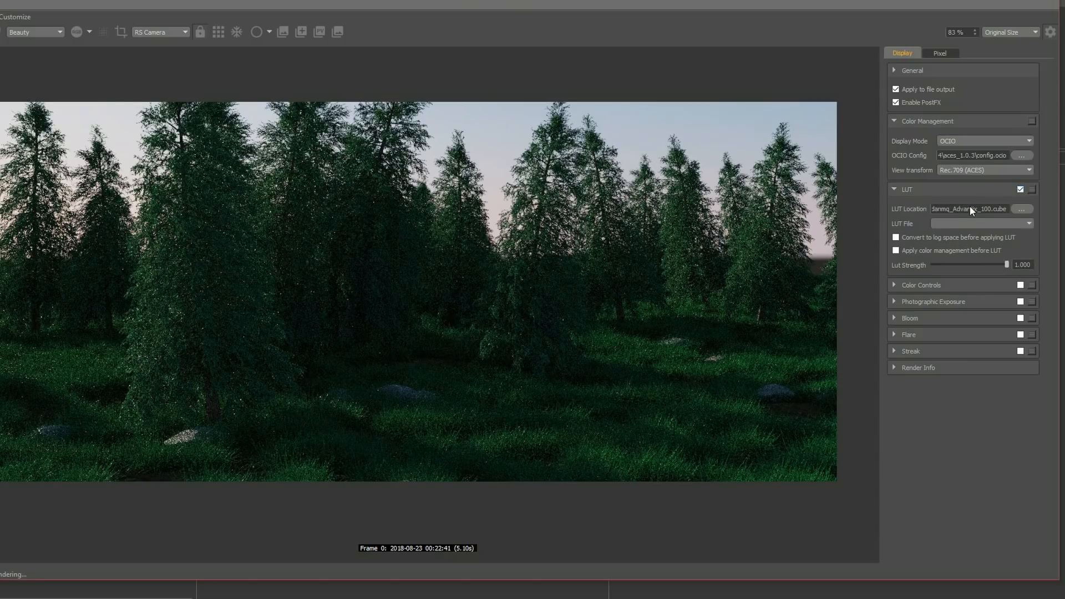
left_click(896, 238)
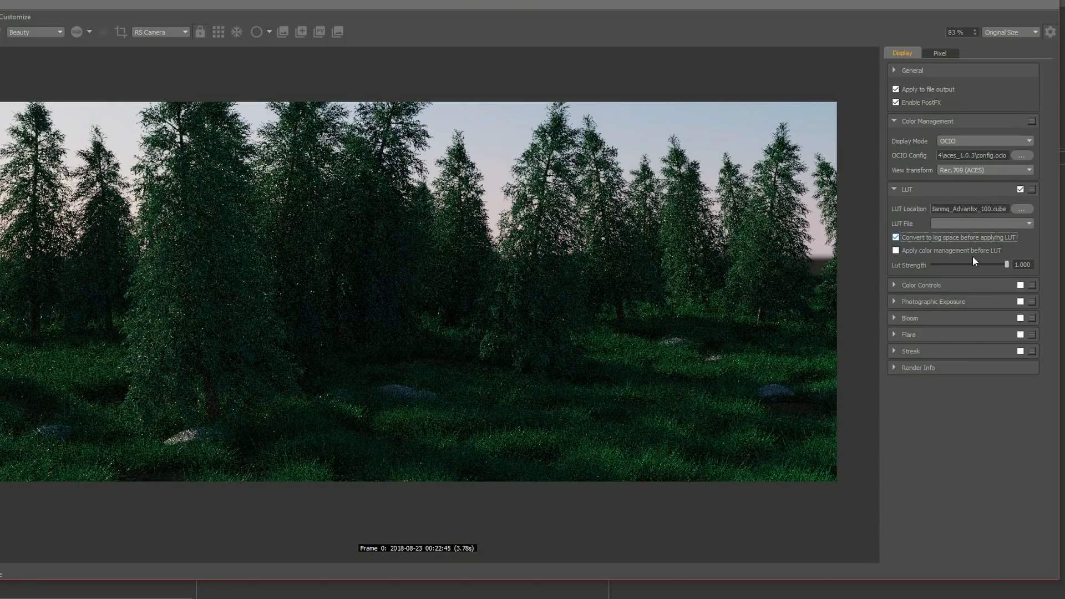
left_click(1021, 208)
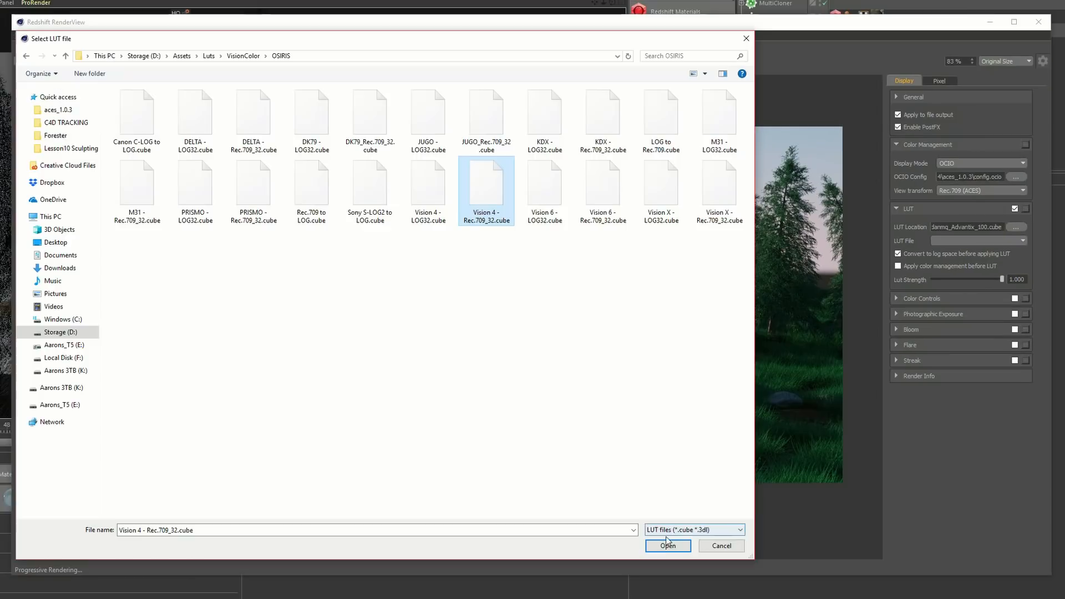
left_click(670, 542)
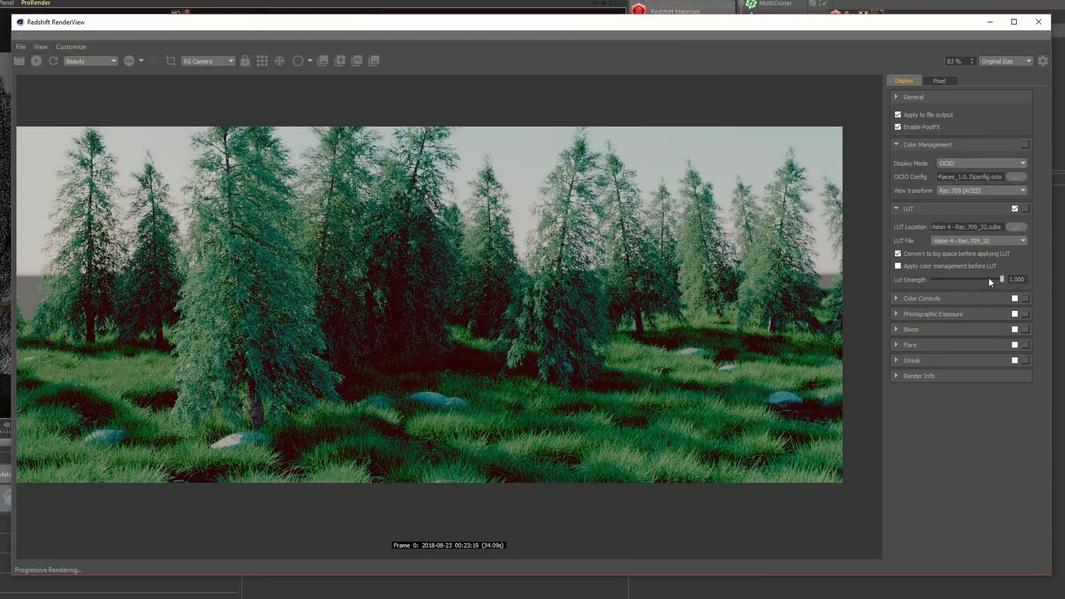
Step: Set the LUT strength to about 0.473, disable log space conversion, and apply color management before the LUT
left_click_drag(988, 278, 964, 277)
left_click(898, 254)
left_click(898, 266)
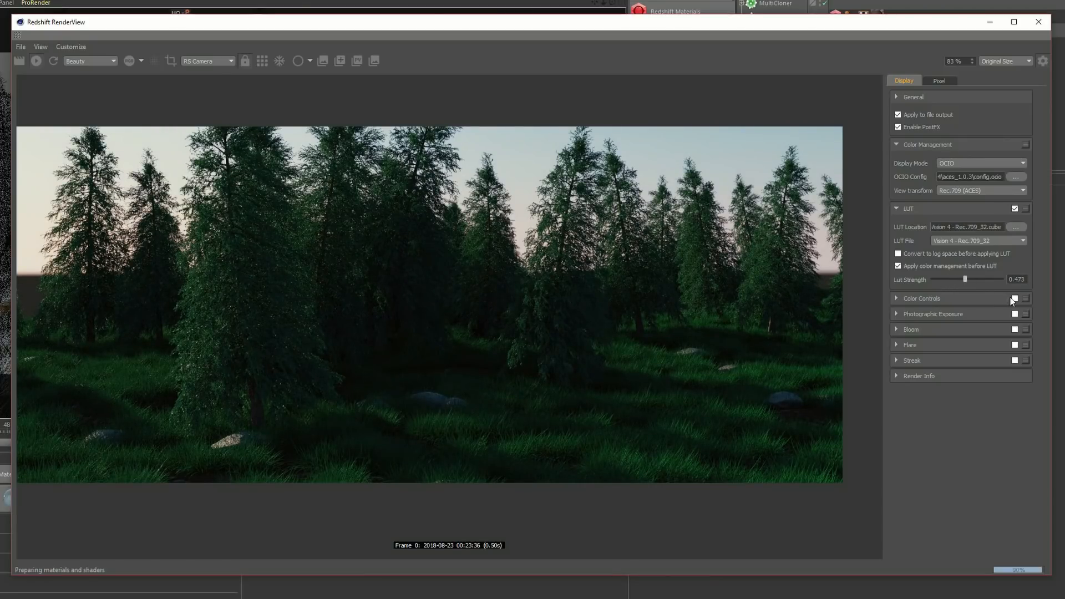
Step: Enable Color Controls and set Exposure to about 0.35 and Contrast to about -0.07
left_click(896, 299)
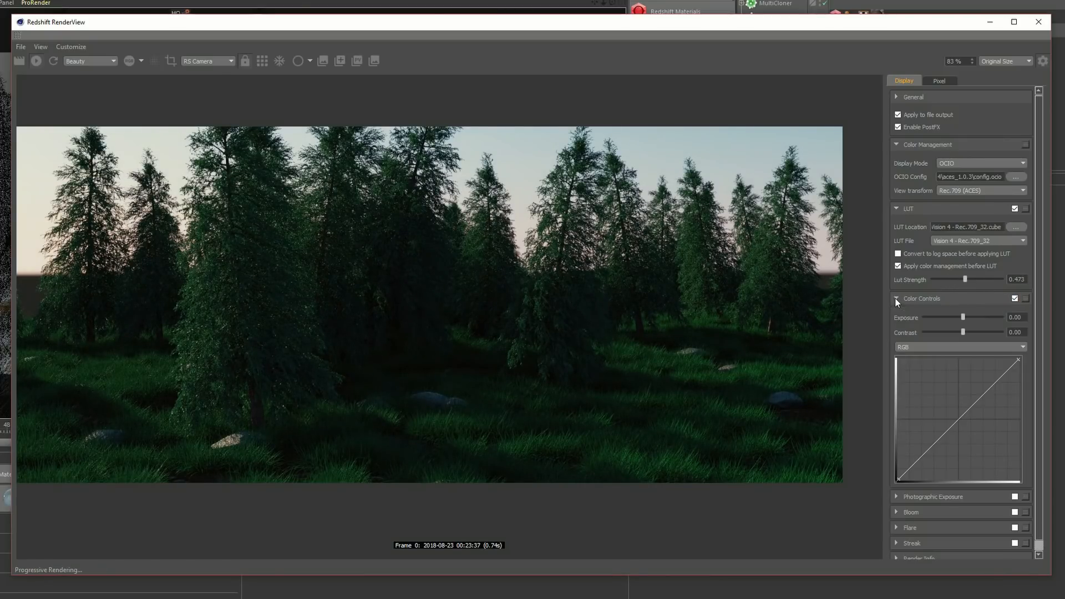
left_click(970, 317)
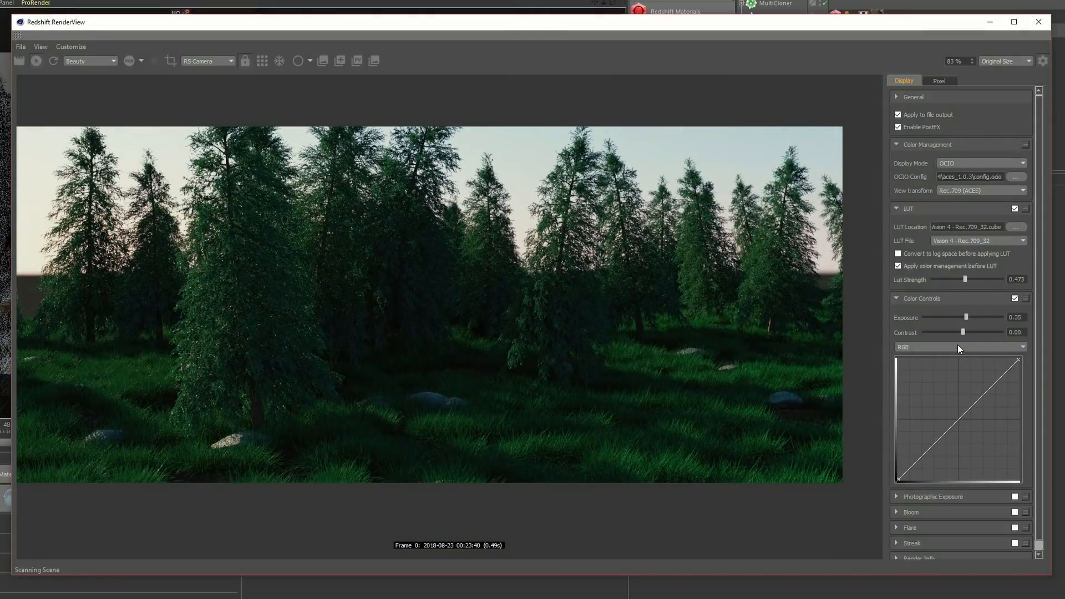
left_click_drag(963, 330, 959, 328)
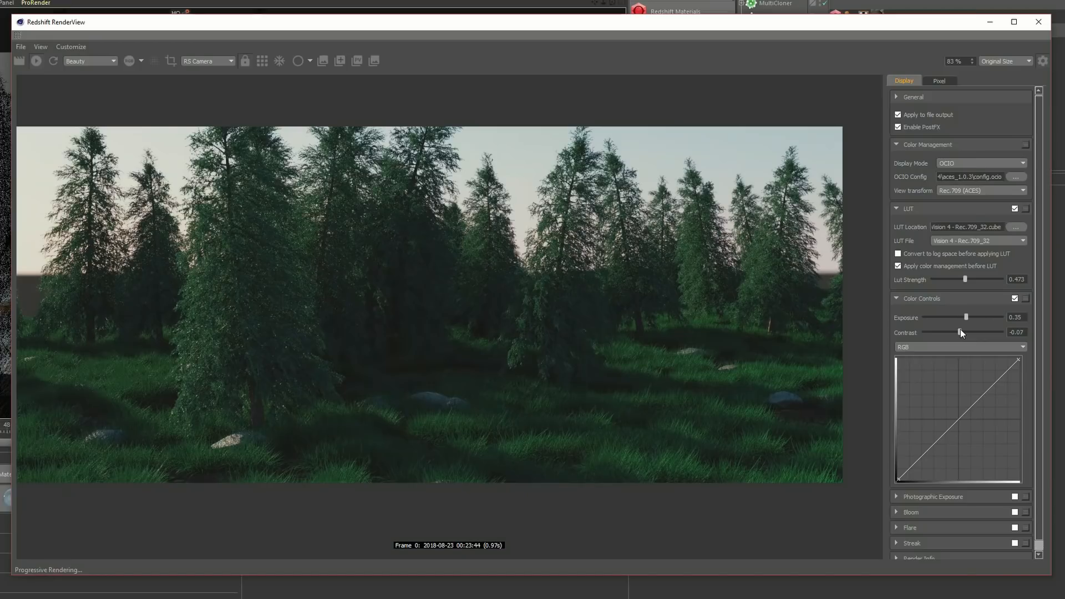
left_click(896, 298)
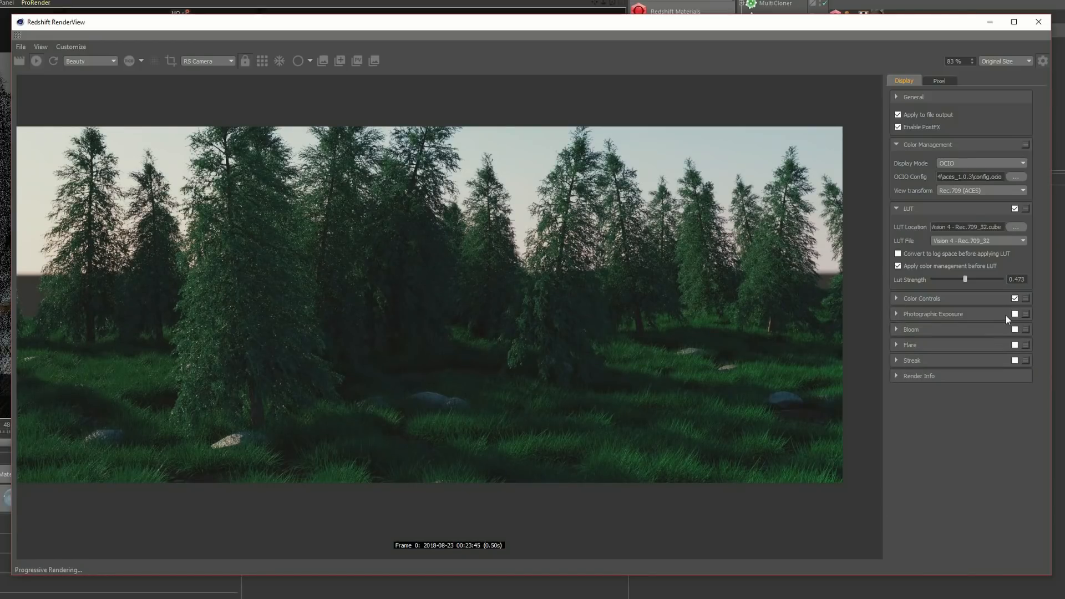
Step: Enable Photographic Exposure with ISO at about 193, and reduce the LUT strength to about 0.206
left_click(1015, 314)
left_click(897, 314)
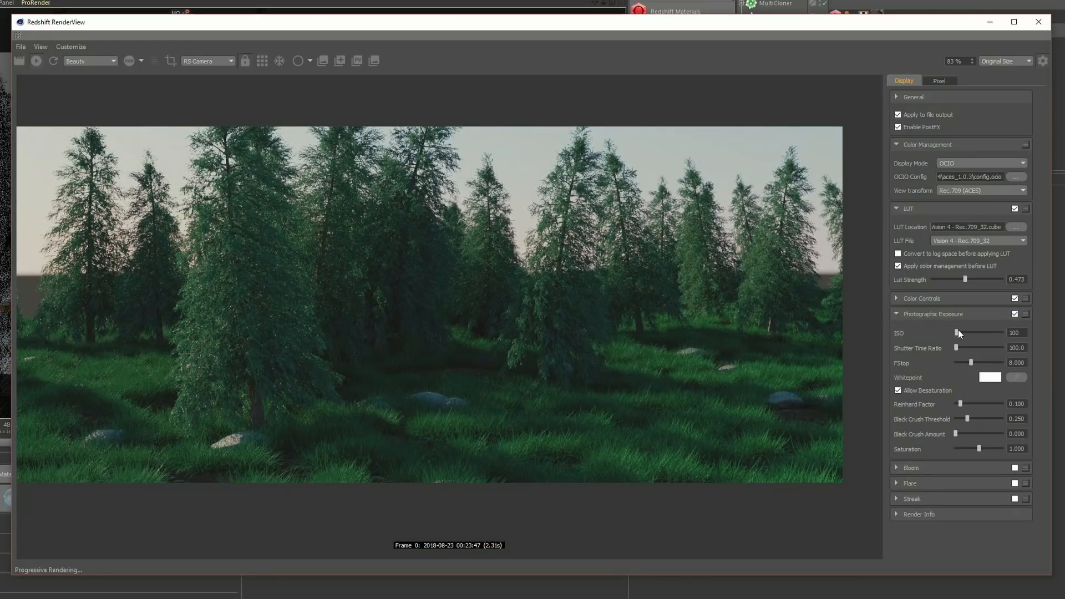
left_click_drag(957, 332, 957, 331)
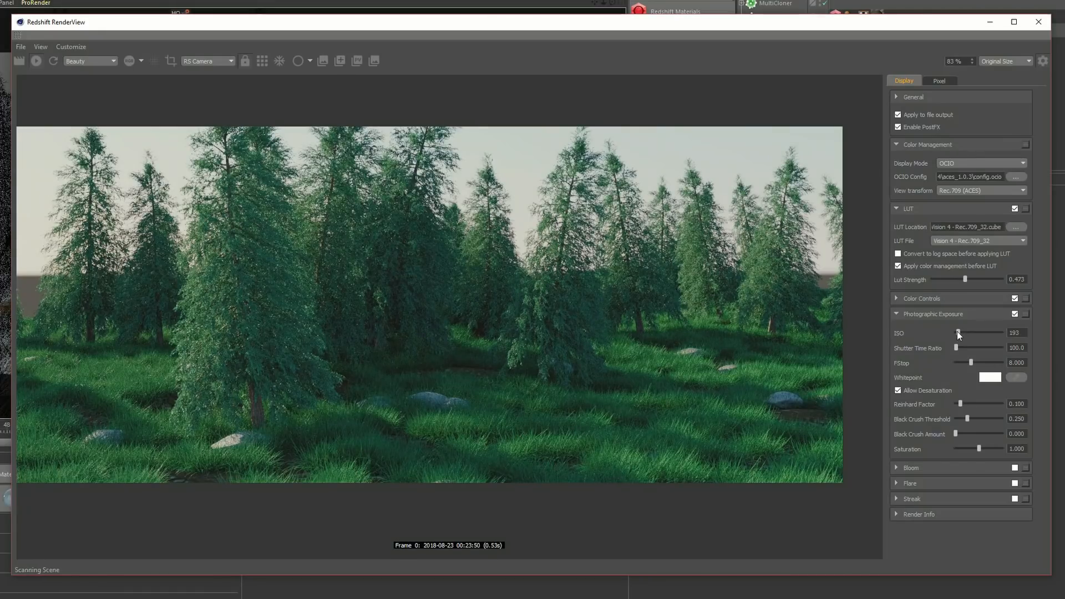
left_click_drag(966, 277, 944, 282)
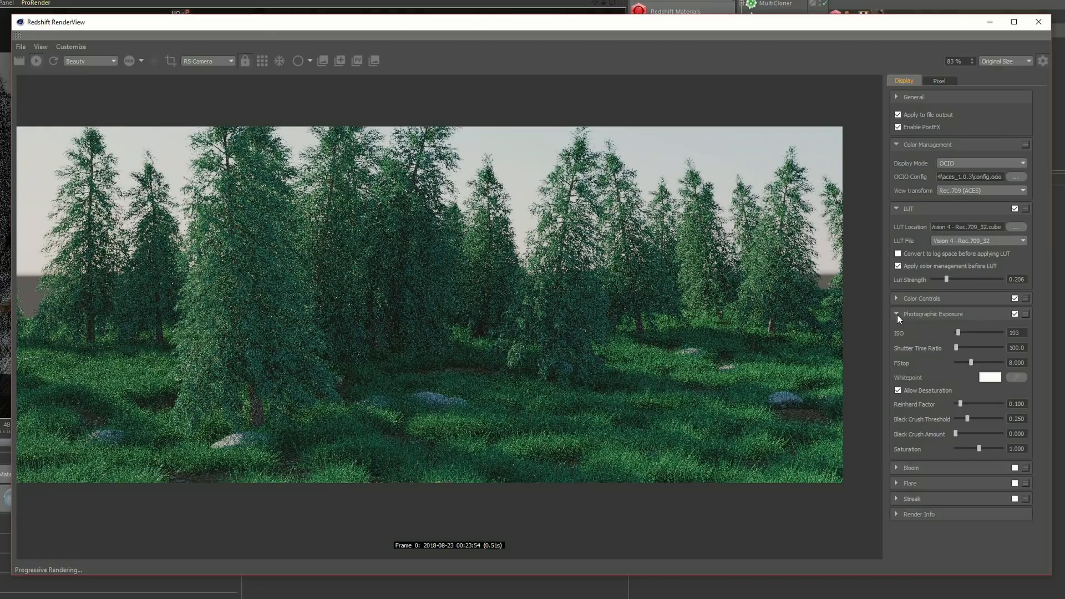
Step: Set the Photographic Exposure Reinhard Factor to about 0.057 and Saturation to about 0.874
left_click_drag(960, 403, 958, 406)
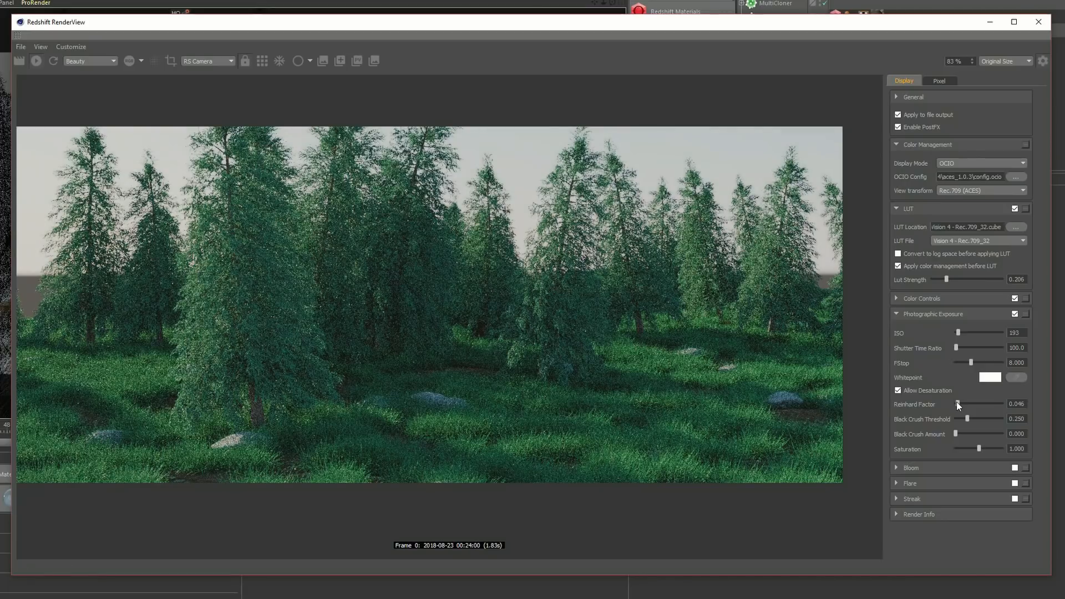
left_click_drag(987, 450, 976, 447)
left_click(897, 314)
Step: Enable the Bloom, Flare and Streak post effects for the render
left_click(1015, 329)
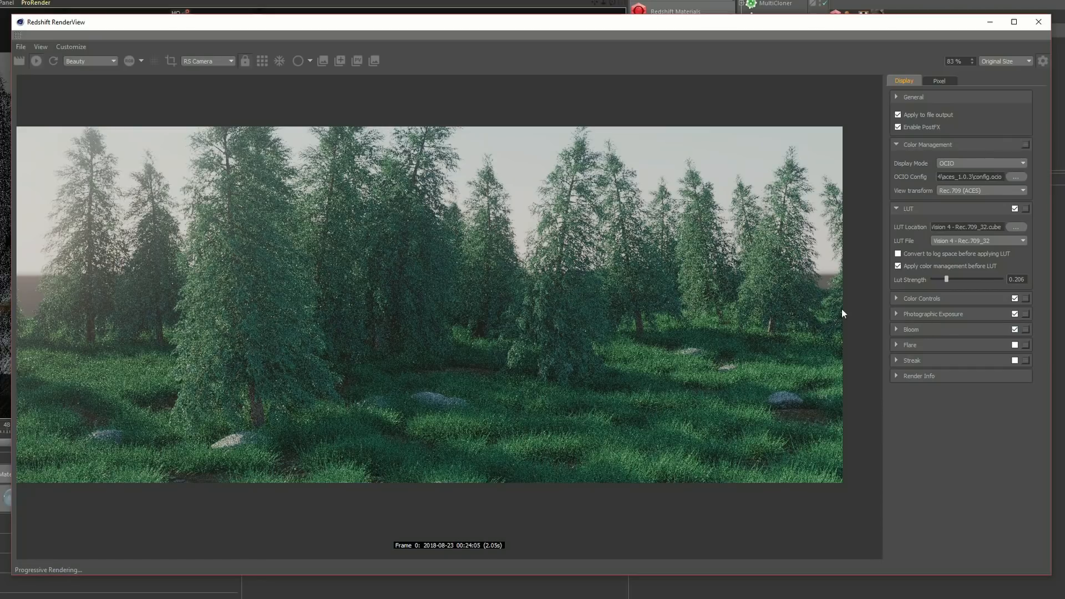
left_click(1014, 345)
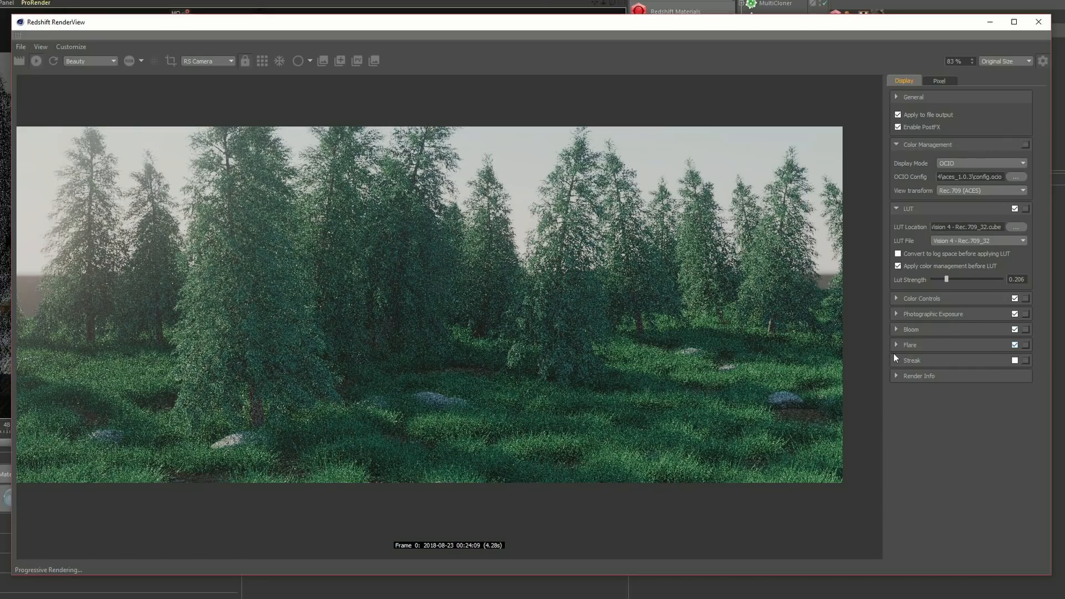
left_click(1015, 360)
Step: Set the Photographic Exposure FStop to about 9.69 and raise the LUT strength to about 0.58
left_click(896, 314)
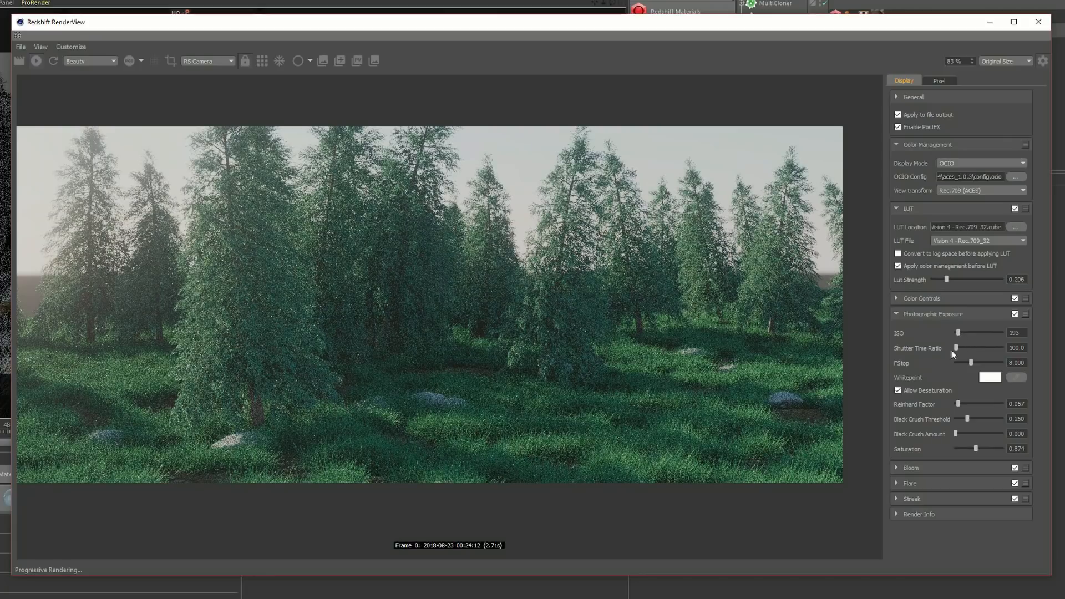
left_click_drag(973, 359, 974, 361)
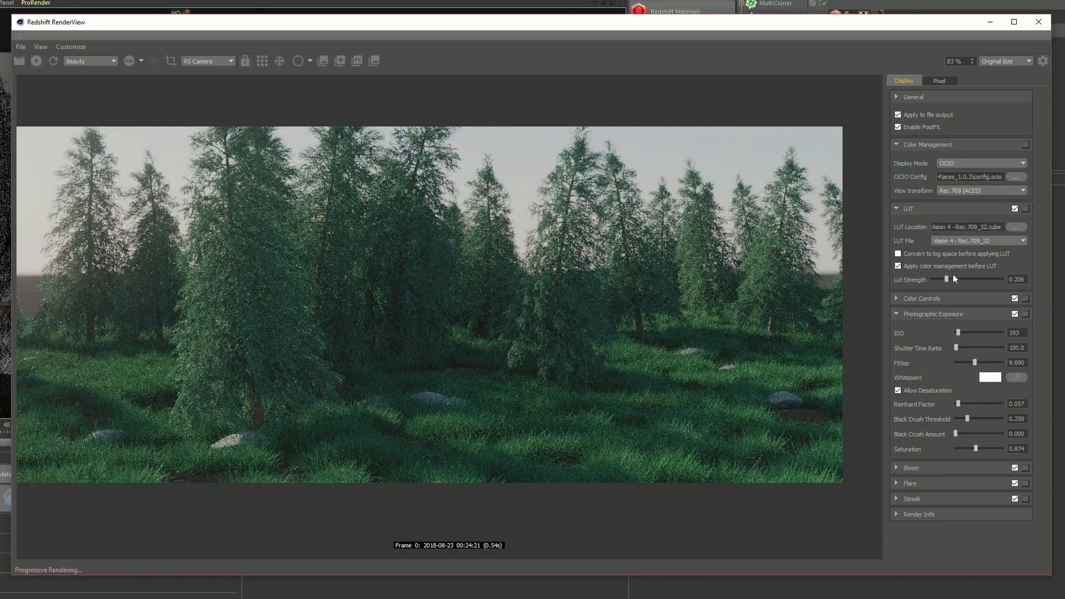
left_click_drag(960, 277, 961, 280)
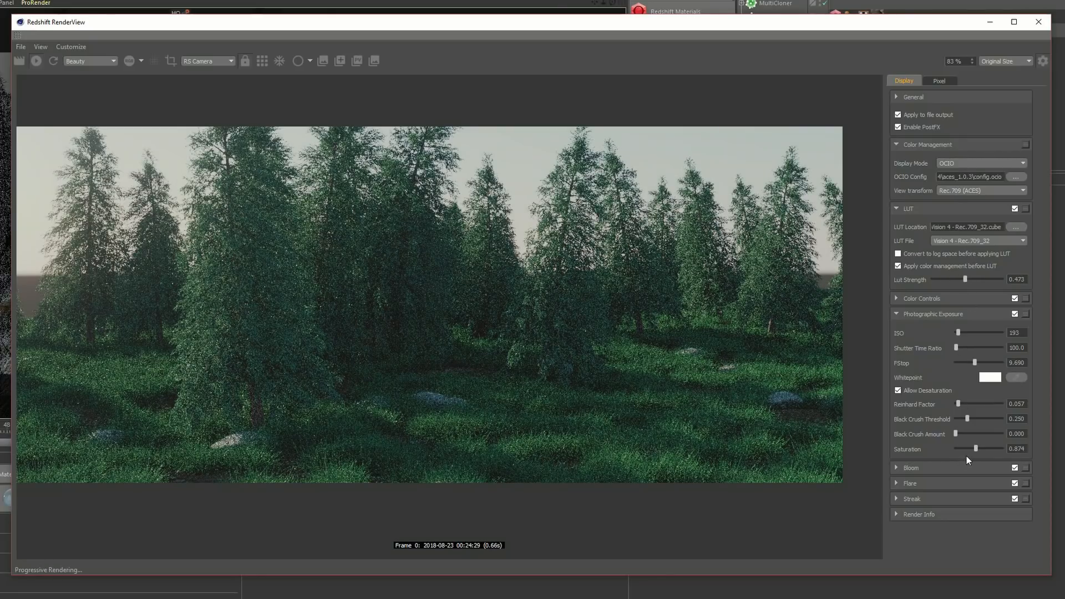
left_click_drag(970, 279, 973, 278)
Step: Hide the RenderView display settings and render the full frame of the graded forest
left_click(1043, 61)
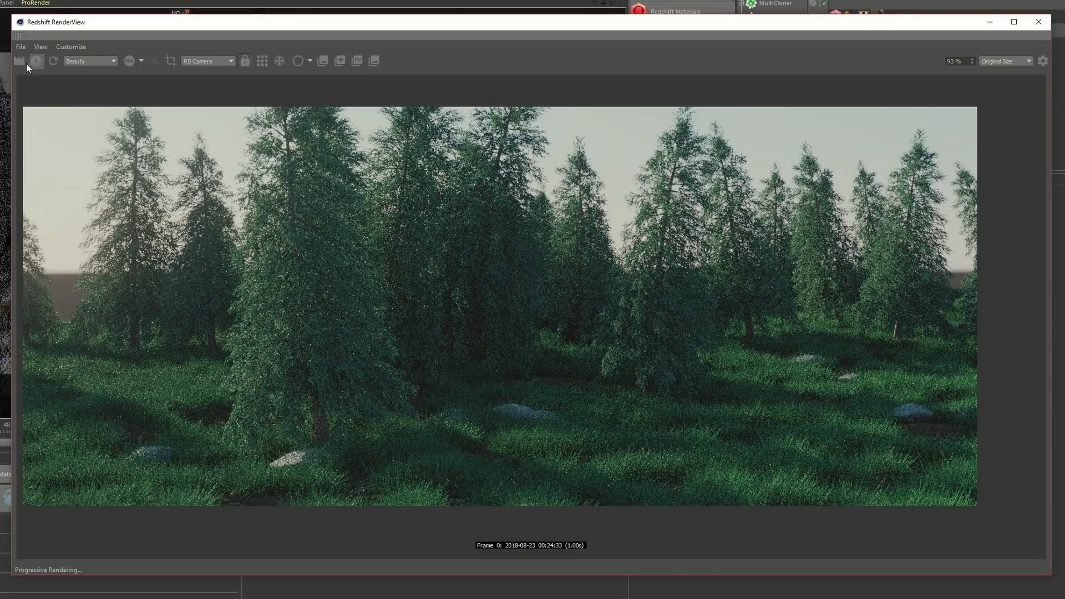
left_click(22, 62)
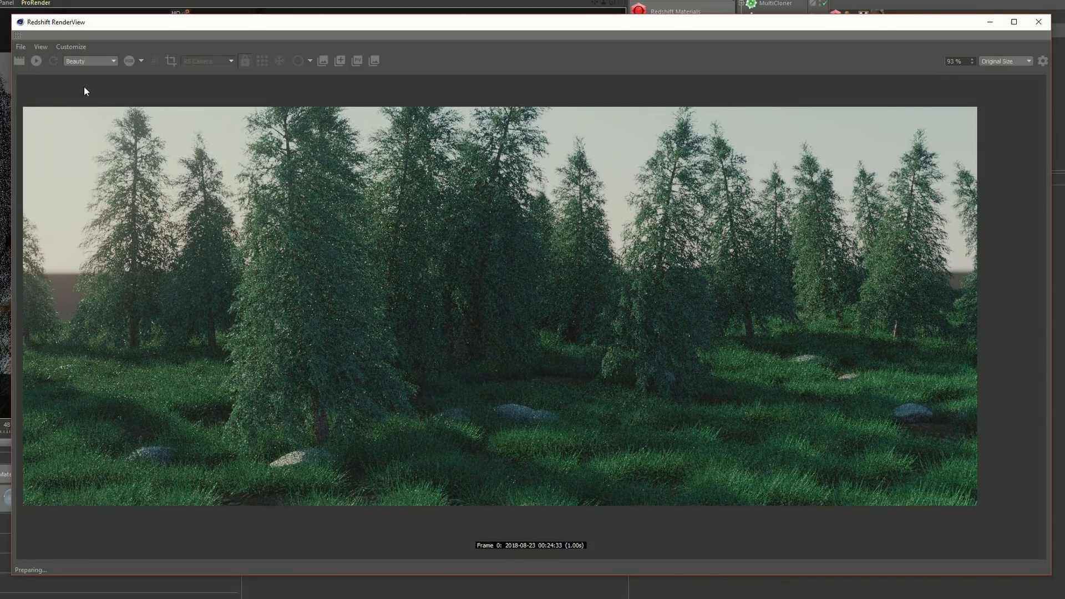
left_click(21, 61)
left_click(577, 360)
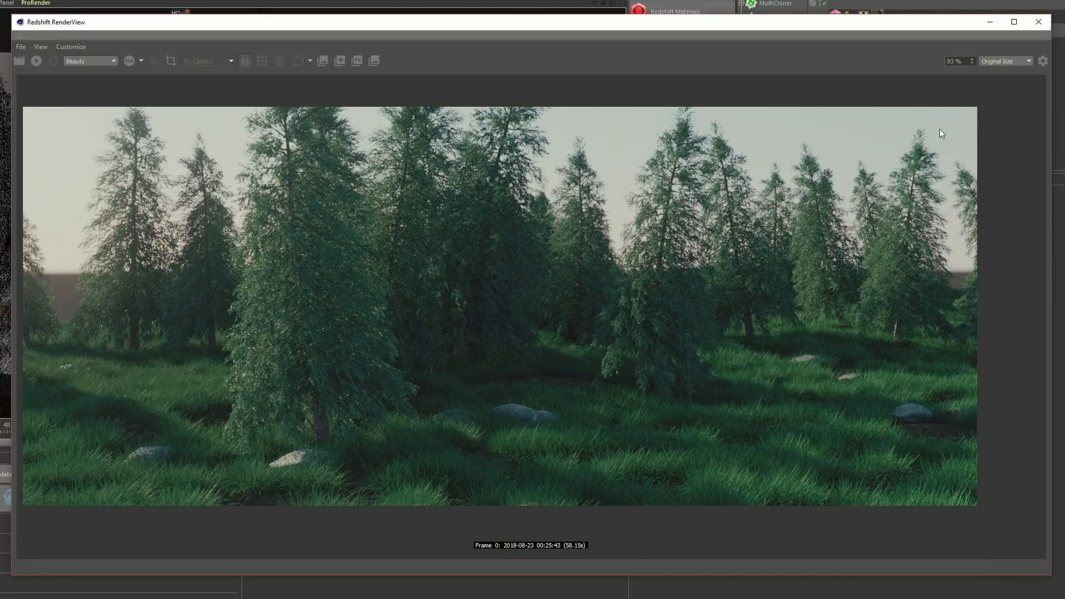
Step: Reopen the RenderView display settings and lower the Bloom Threshold to about 7.018
left_click(1043, 61)
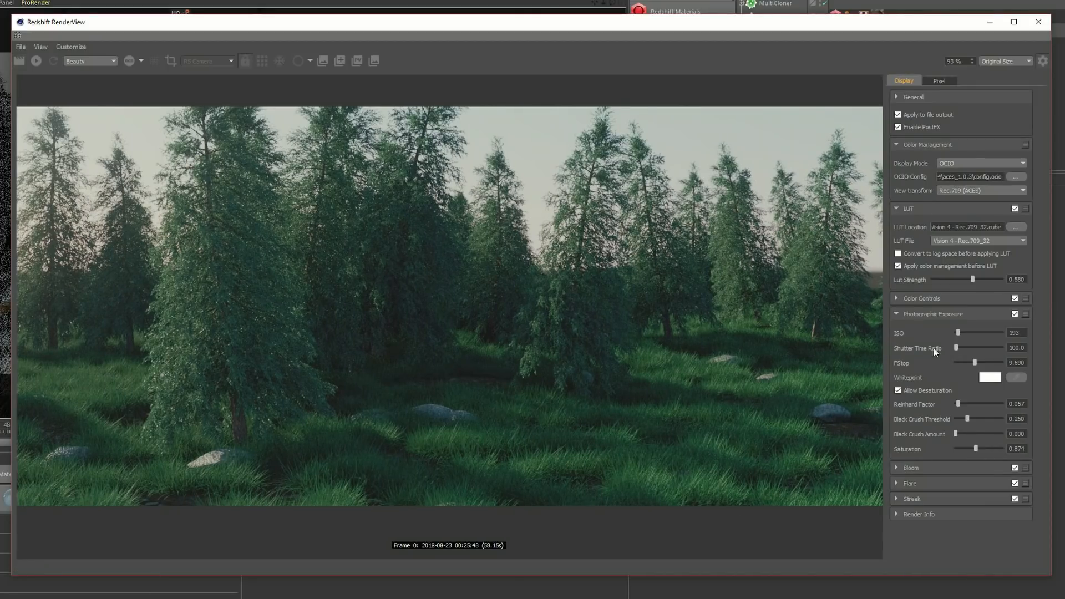
left_click(899, 314)
left_click(897, 328)
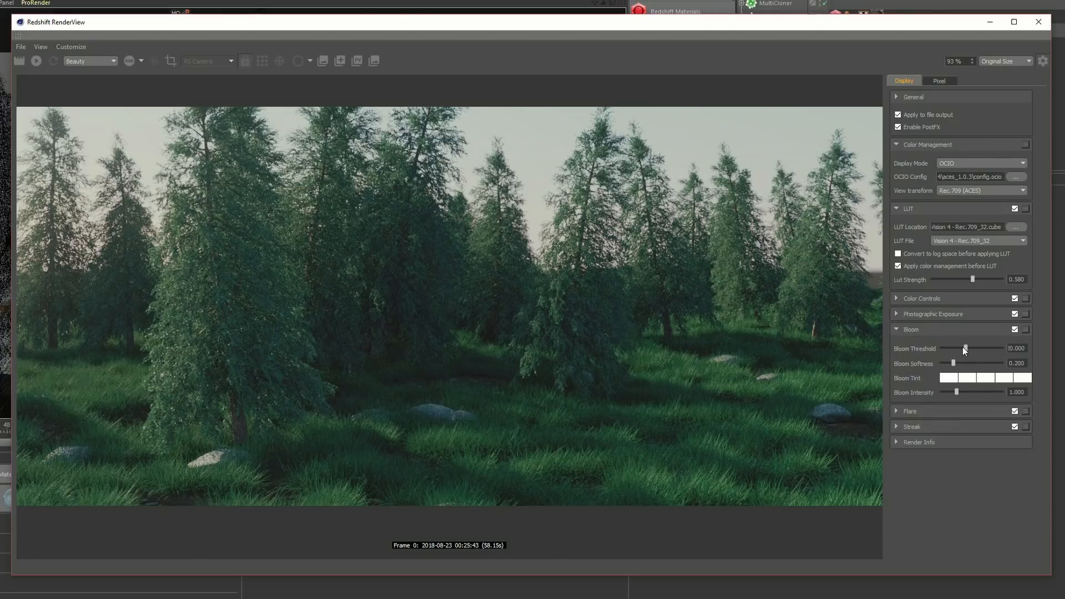
left_click_drag(963, 347, 951, 347)
scroll(578, 341, "down", 1)
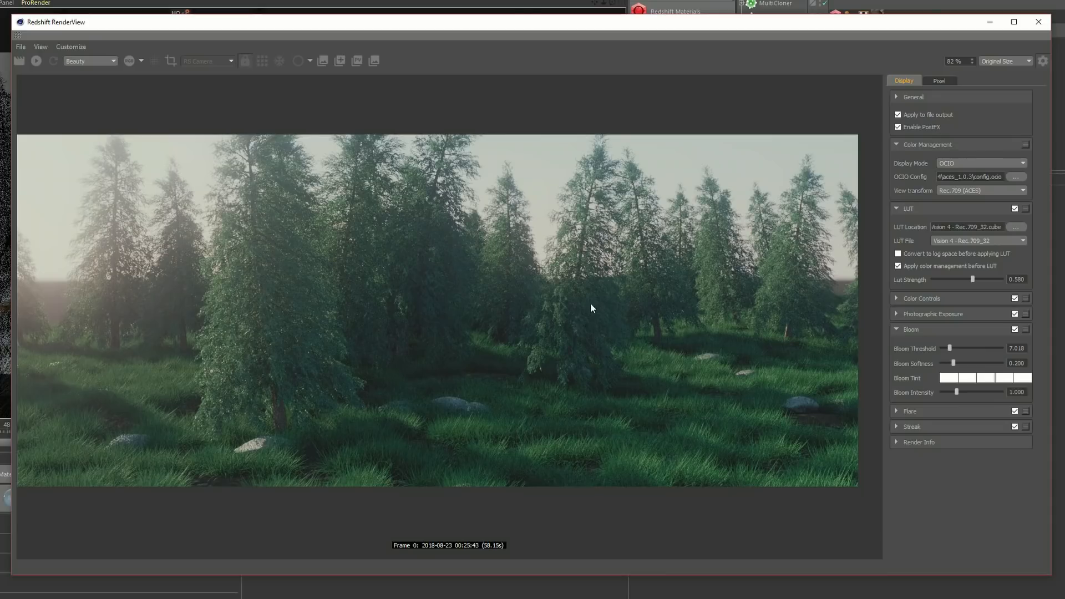
middle_click_drag(603, 288, 584, 297)
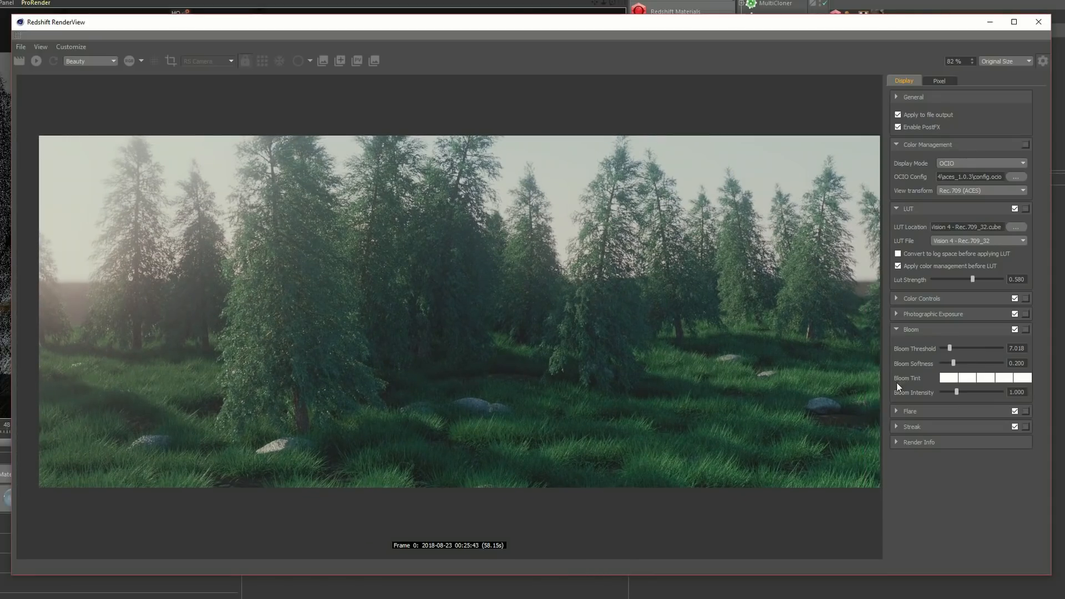
Step: Set the Flare Threshold to about 5.556 and Flare Size to about 0.58, and adjust the Flare Halo and Flare Intensity
left_click(895, 411)
left_click_drag(963, 430, 971, 474)
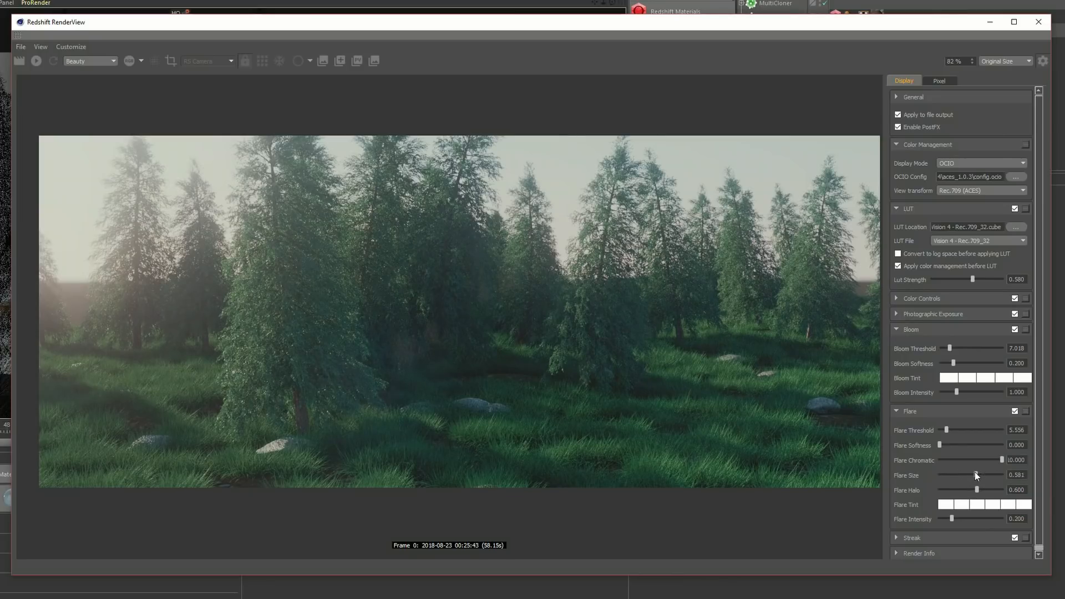
left_click_drag(977, 488, 961, 518)
left_click_drag(1003, 516, 971, 516)
Step: Hide the display settings and move the RenderView window aside to uncover the scene's object list
left_click(1043, 61)
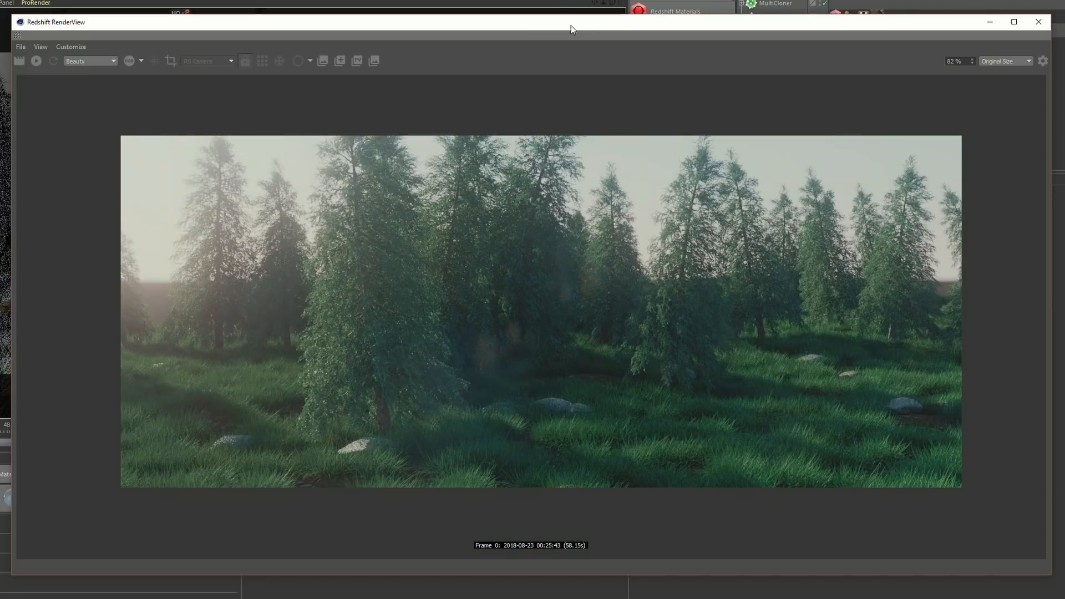
left_click_drag(680, 25, 646, 68)
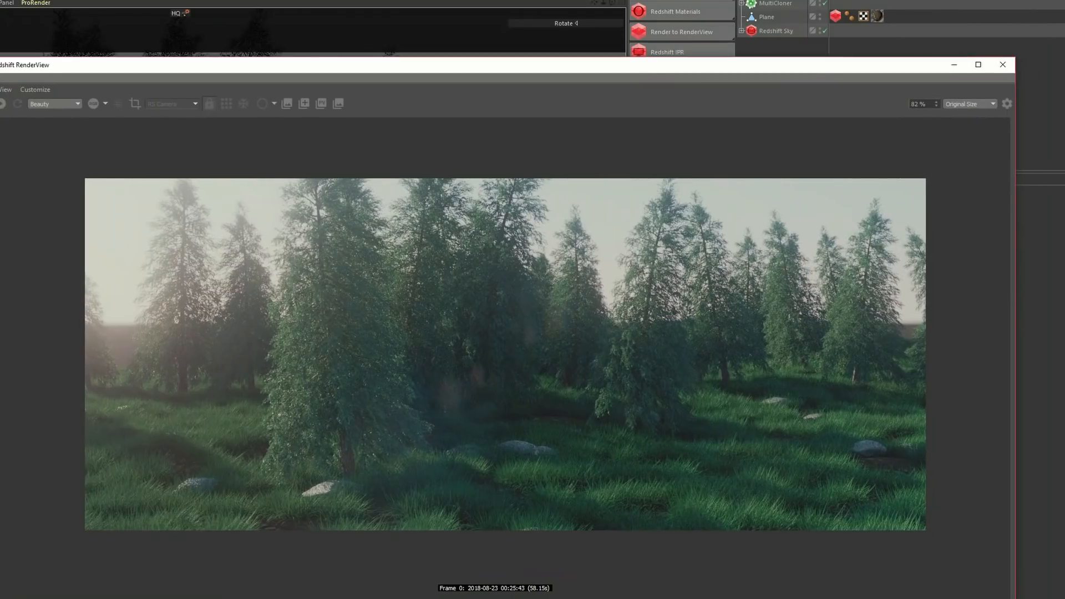